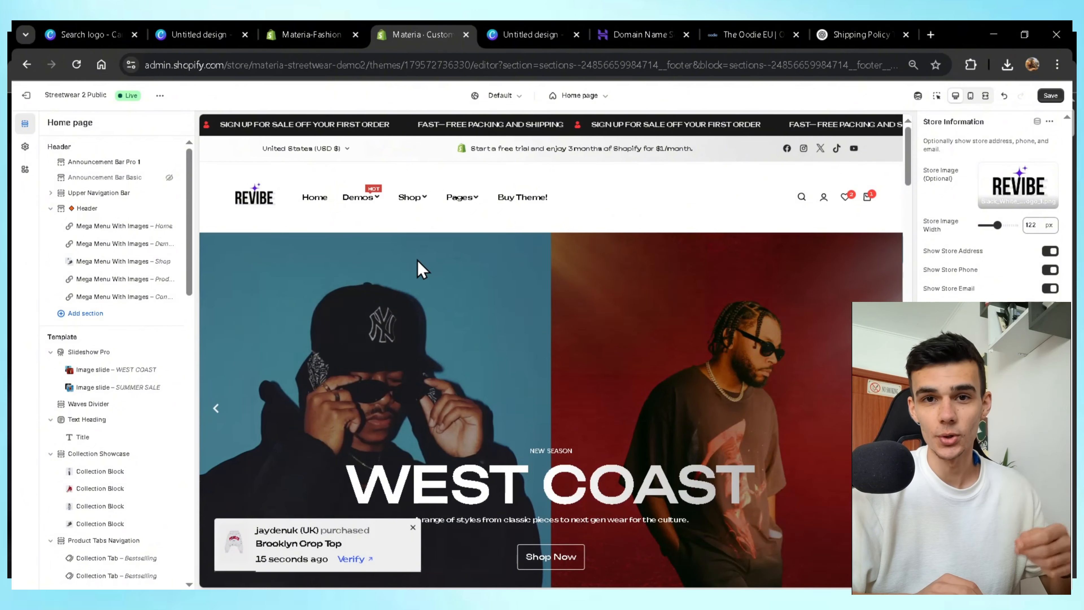
# Look through the Slideshow Pro and Website Intro settings, then open the Dawn theme in the editor.
pyautogui.click(99, 354)
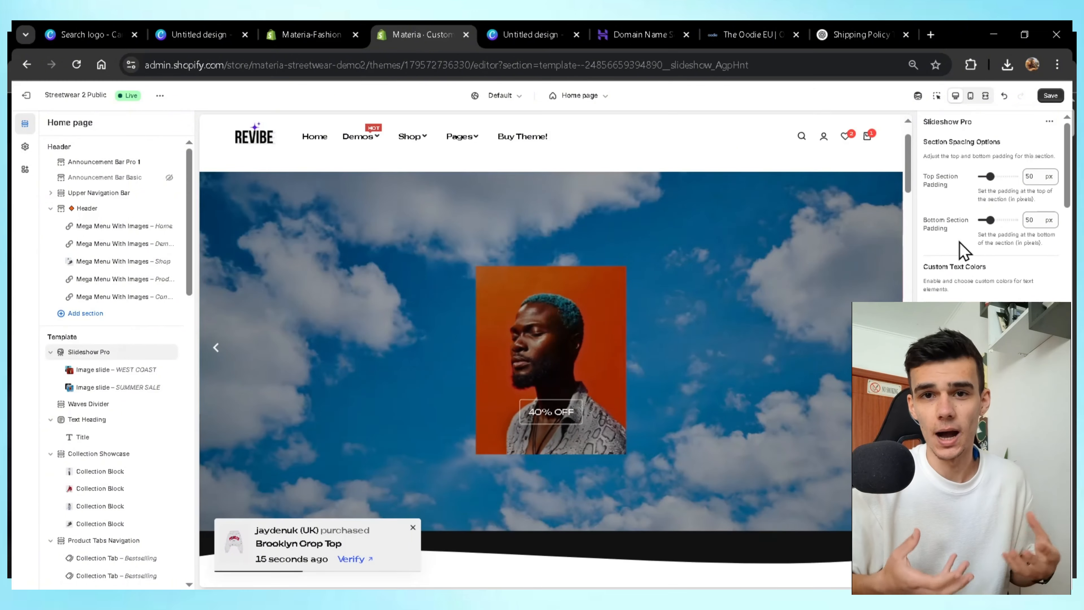
pyautogui.scroll(-5, 1012, 240)
pyautogui.click(1008, 276)
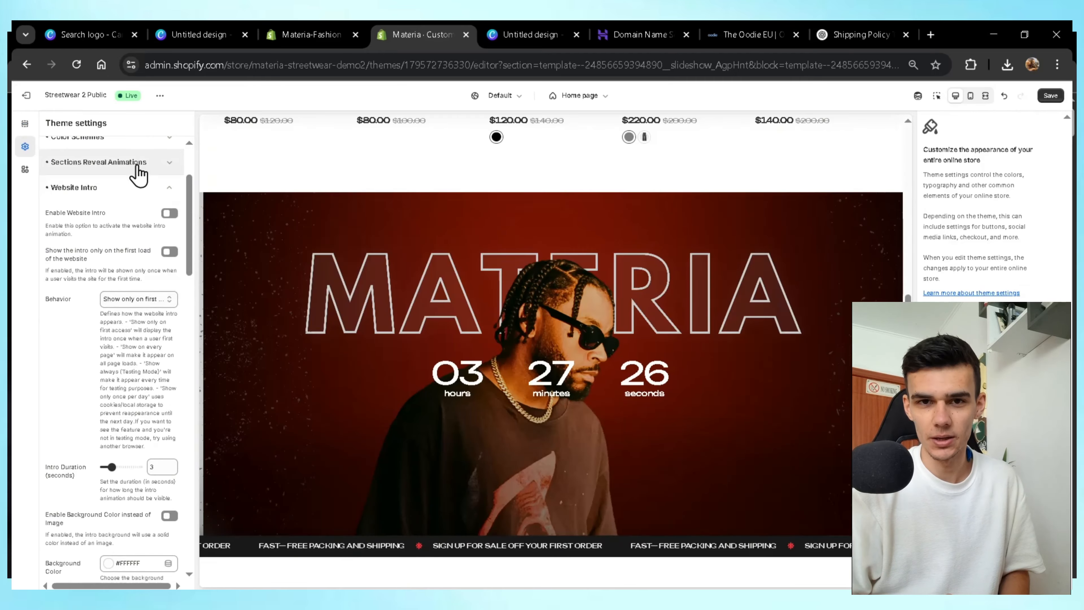
pyautogui.click(128, 187)
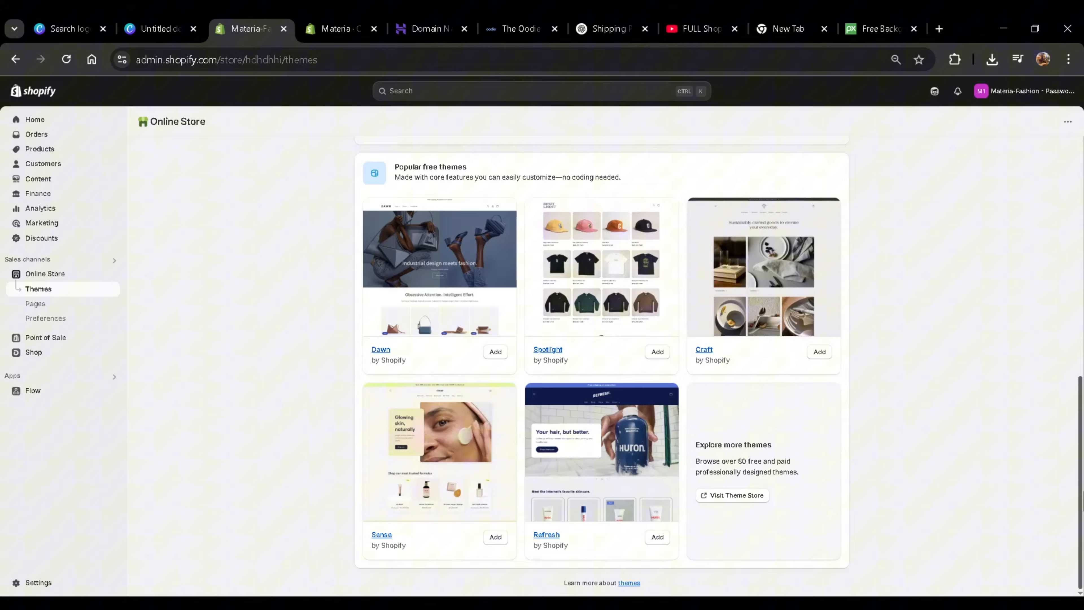
pyautogui.scroll(10, 951, 330)
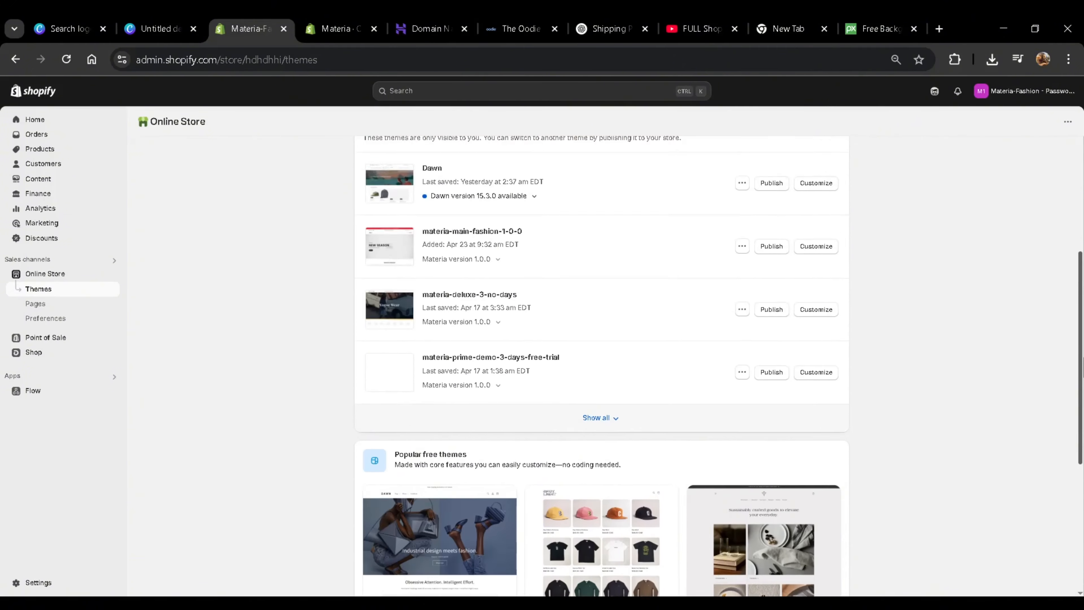
pyautogui.click(830, 367)
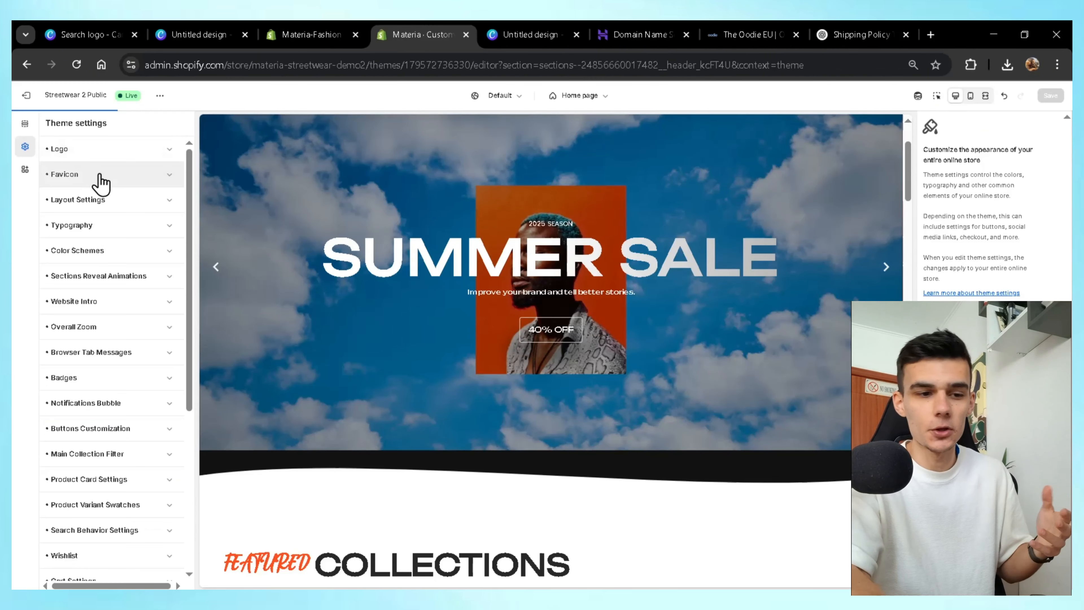
# Choose the Untitled_design_9 star image as the favicon under Theme settings.
pyautogui.click(99, 174)
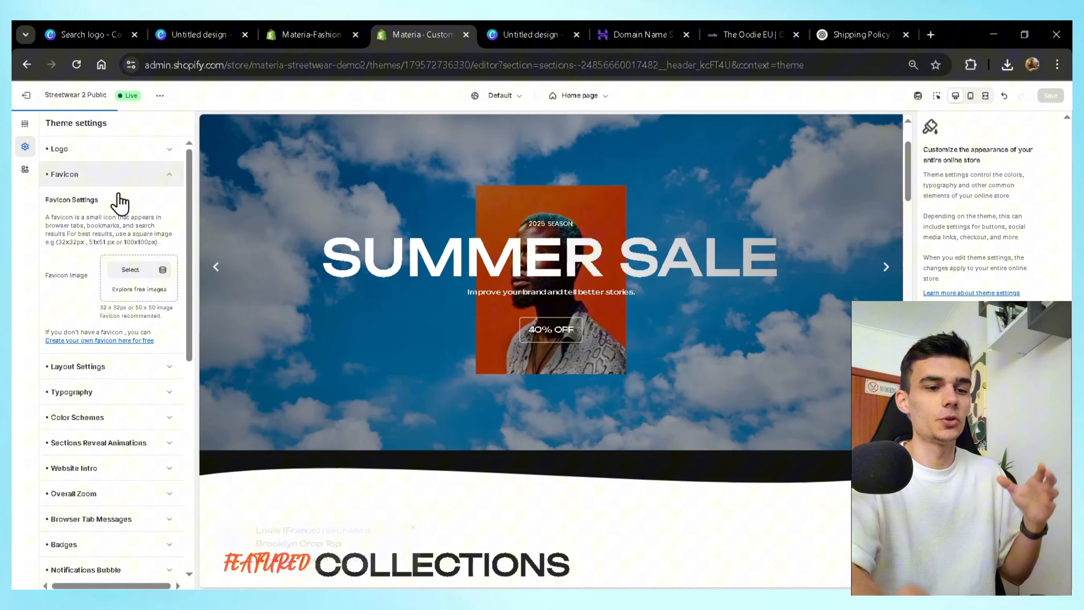
pyautogui.click(131, 269)
pyautogui.click(420, 326)
pyautogui.click(772, 524)
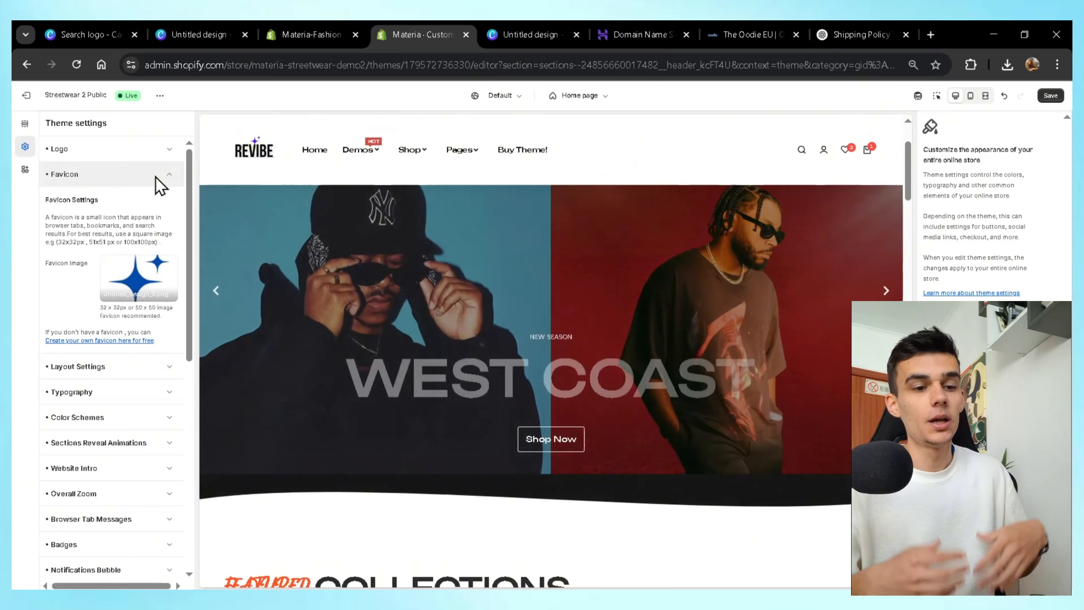
pyautogui.click(159, 187)
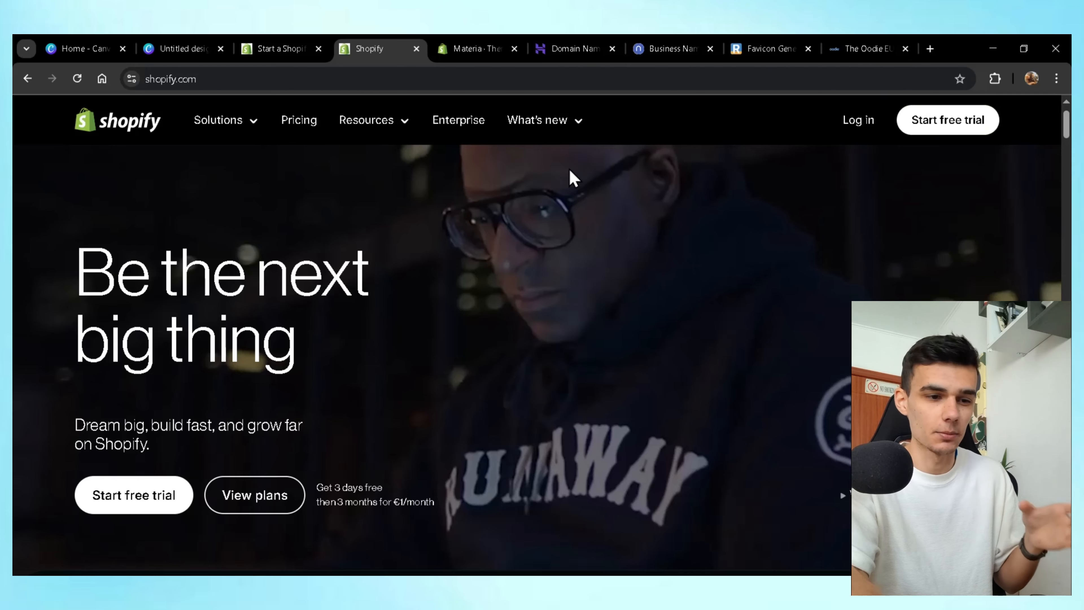
# Generate Namelix business-name ideas for materia in Auto style, then return to Hostinger's domain search.
pyautogui.click(563, 48)
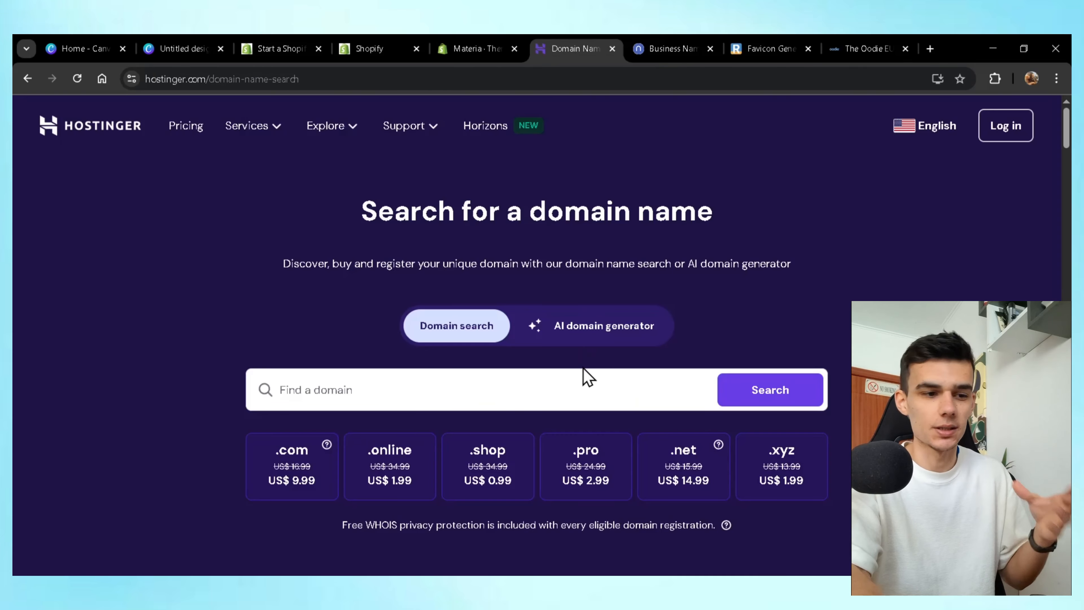
pyautogui.scroll(-1, 583, 365)
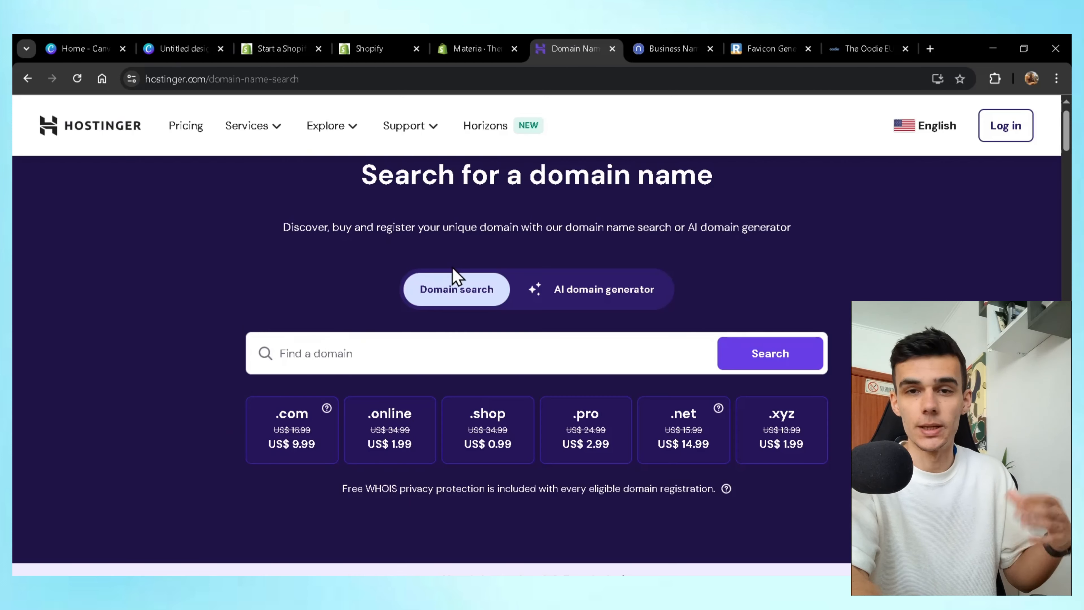
pyautogui.click(668, 51)
pyautogui.click(409, 346)
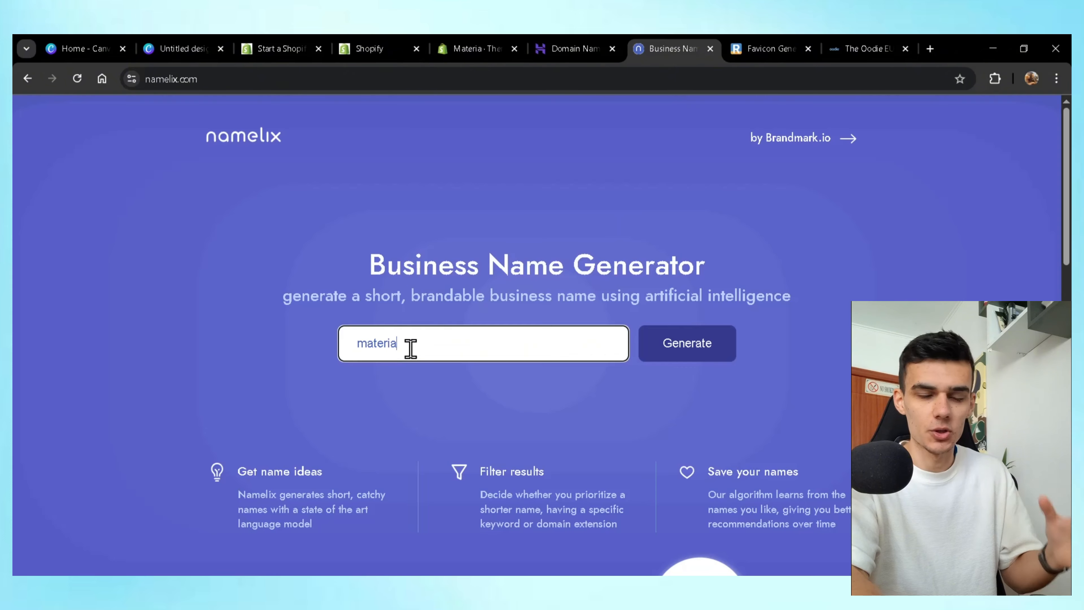
pyautogui.click(670, 363)
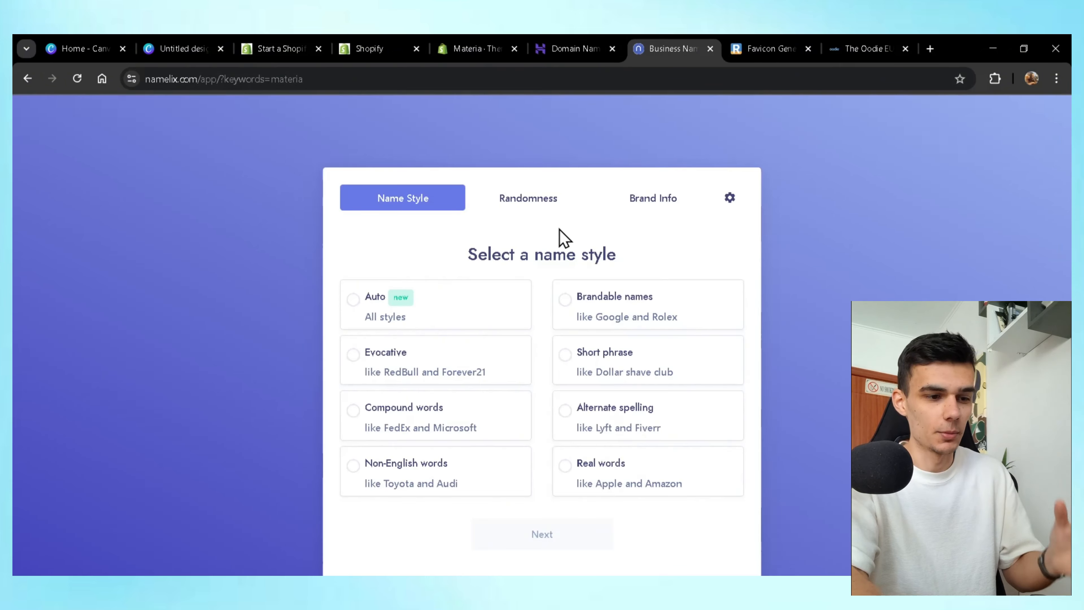
pyautogui.click(468, 283)
pyautogui.click(573, 47)
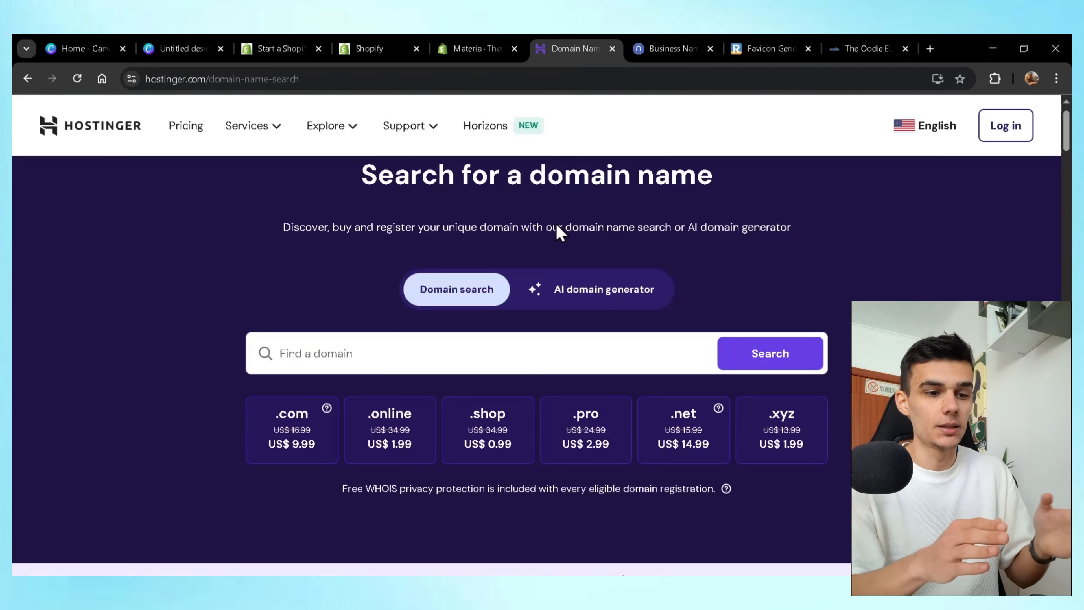
# Browse Hostinger's domain offers and start typing materia into the Find a domain field.
pyautogui.scroll(1, 677, 304)
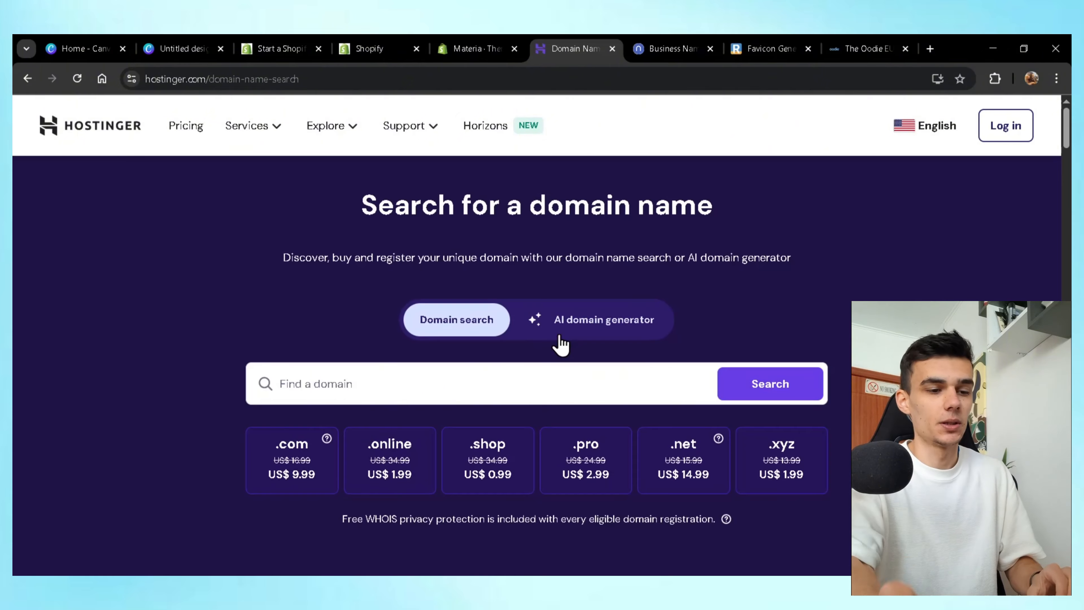
pyautogui.scroll(-5, 562, 344)
pyautogui.scroll(-12, 561, 342)
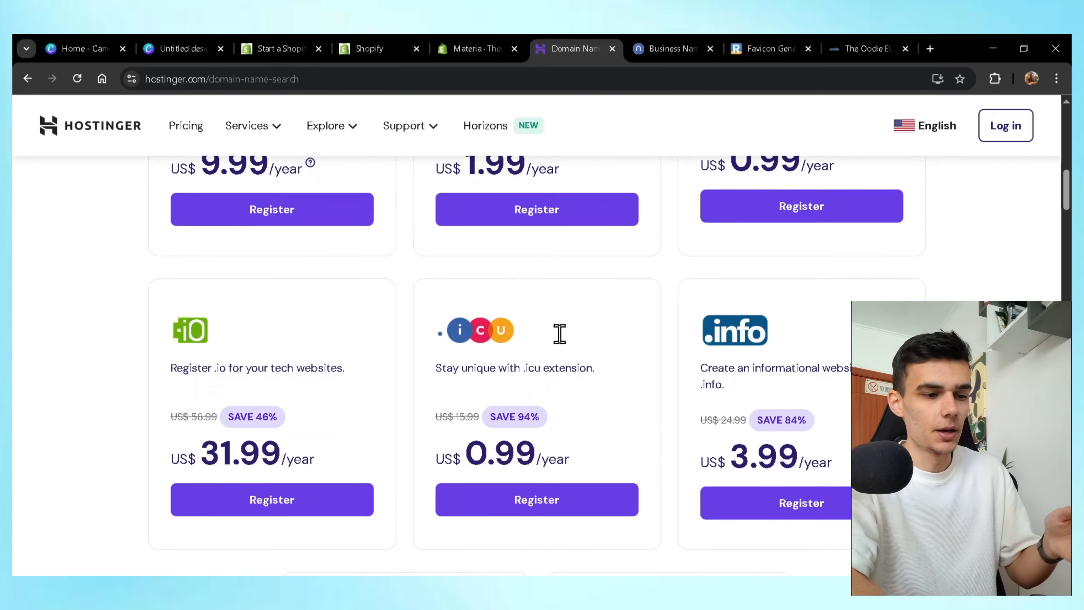
pyautogui.scroll(6, 563, 341)
pyautogui.scroll(6, 563, 344)
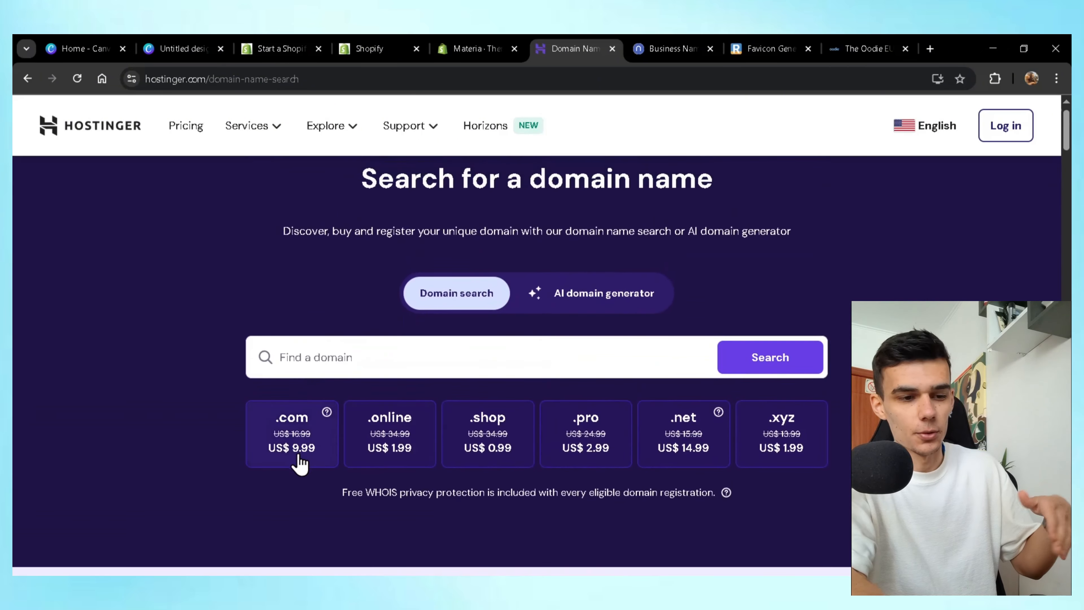
pyautogui.click(402, 350)
pyautogui.write('materia')
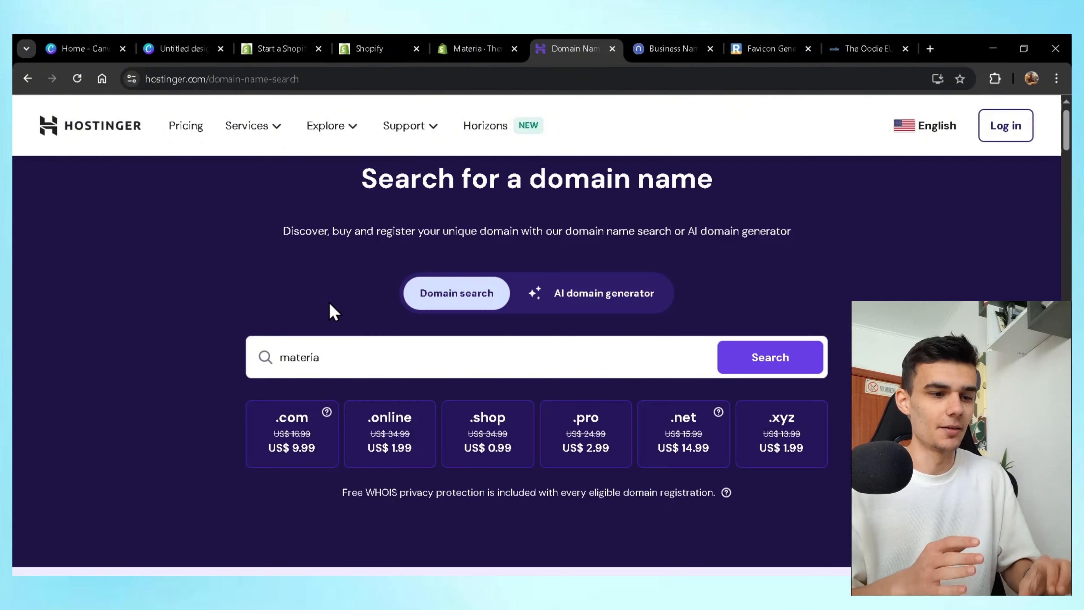
pyautogui.click(67, 46)
# Search Canva templates for 'logo' and start a design from the Creative Studio logo template.
pyautogui.click(538, 241)
pyautogui.write('loog')
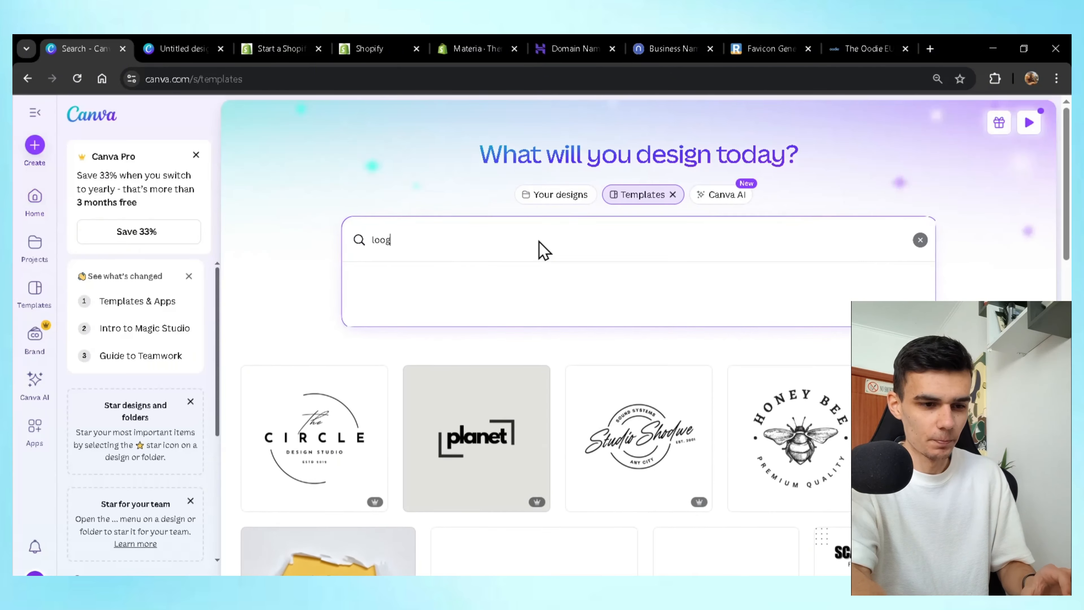
pyautogui.press('BackSpace')
pyautogui.write('o')
pyautogui.press('Return')
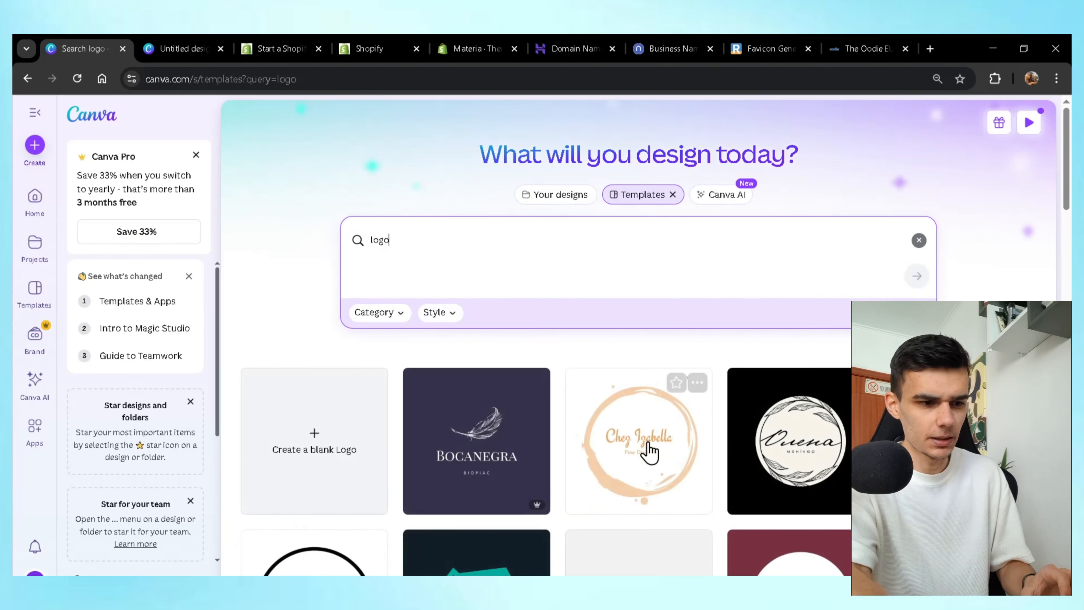
pyautogui.scroll(-10, 649, 451)
pyautogui.scroll(-15, 648, 452)
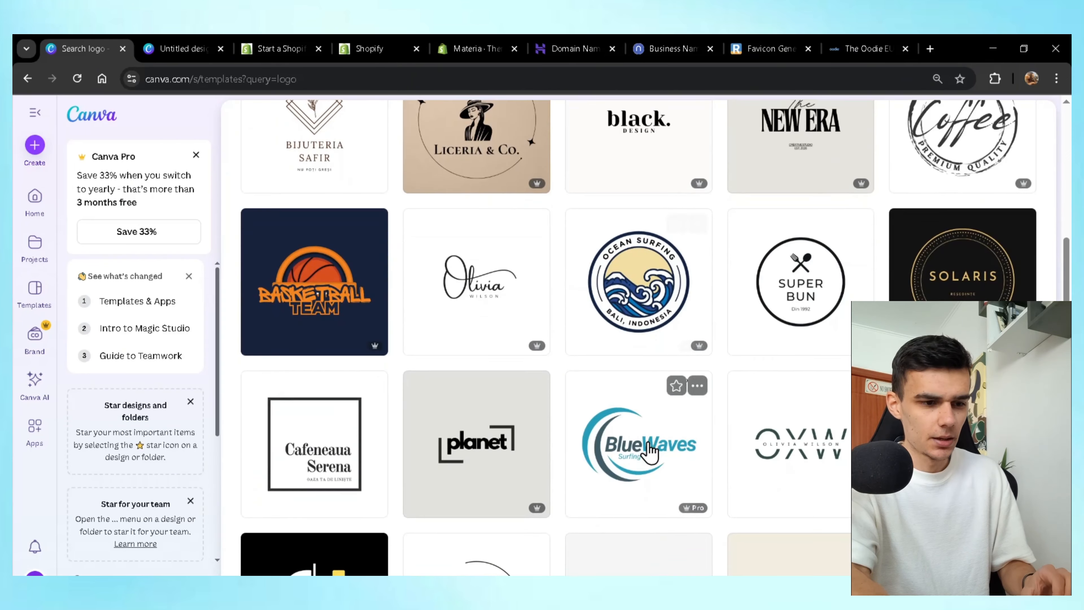
pyautogui.scroll(-8, 649, 452)
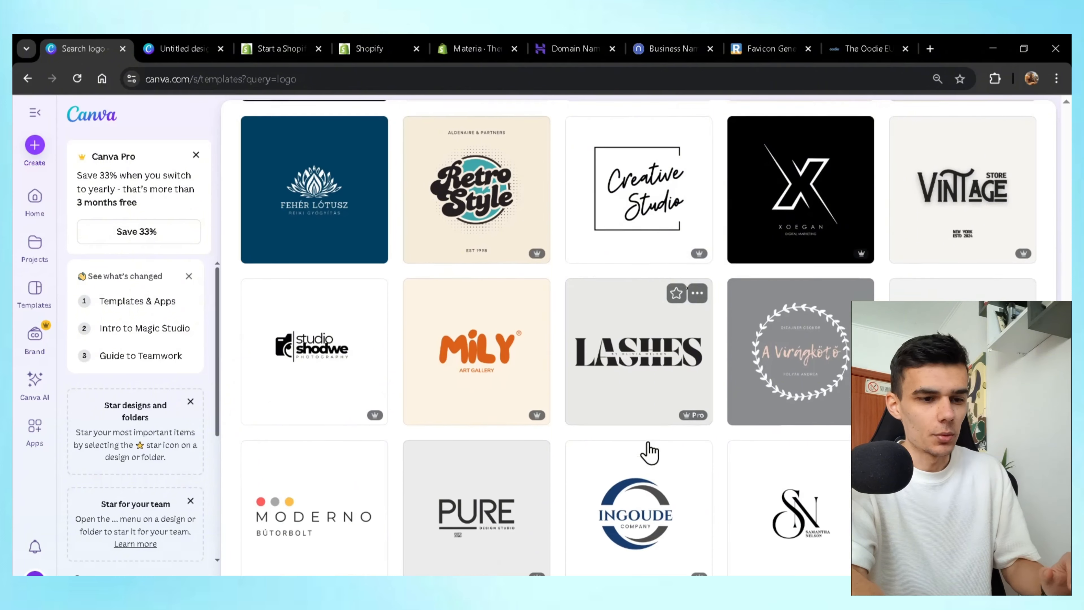
pyautogui.scroll(12, 649, 452)
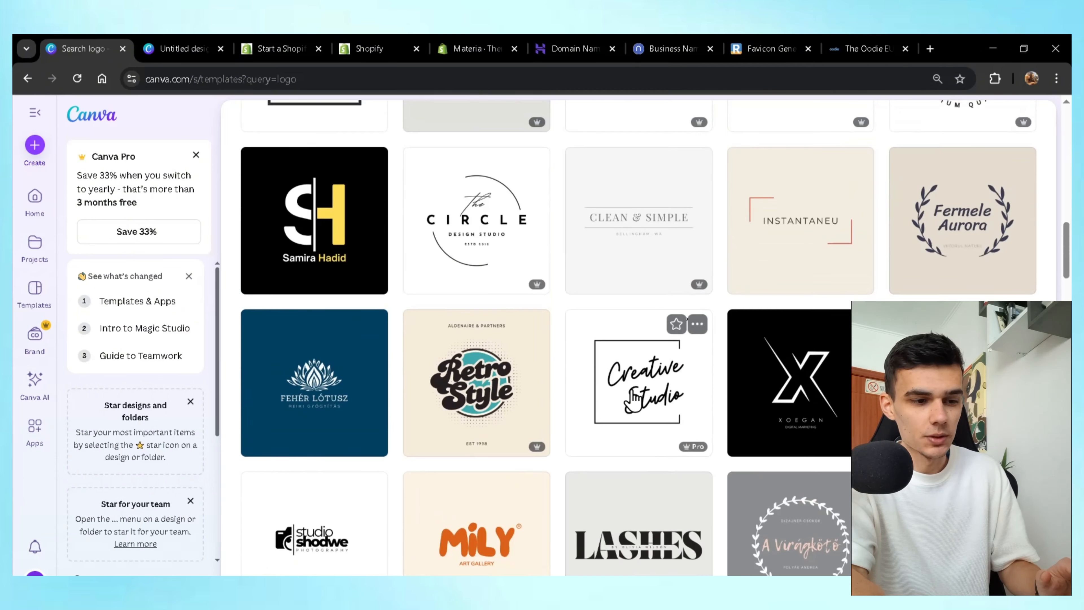
pyautogui.click(633, 392)
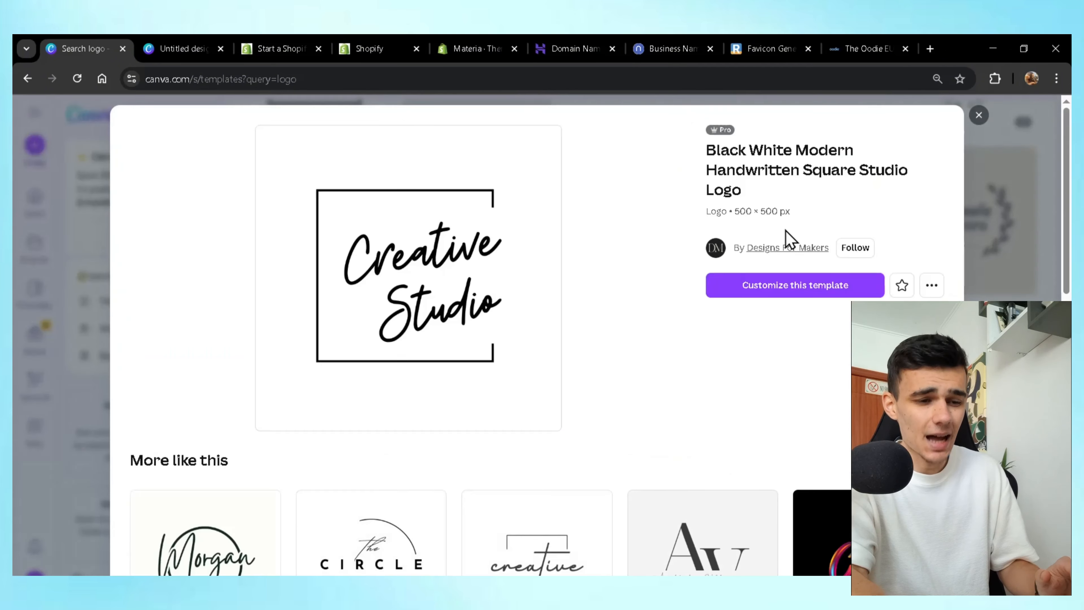
pyautogui.click(791, 282)
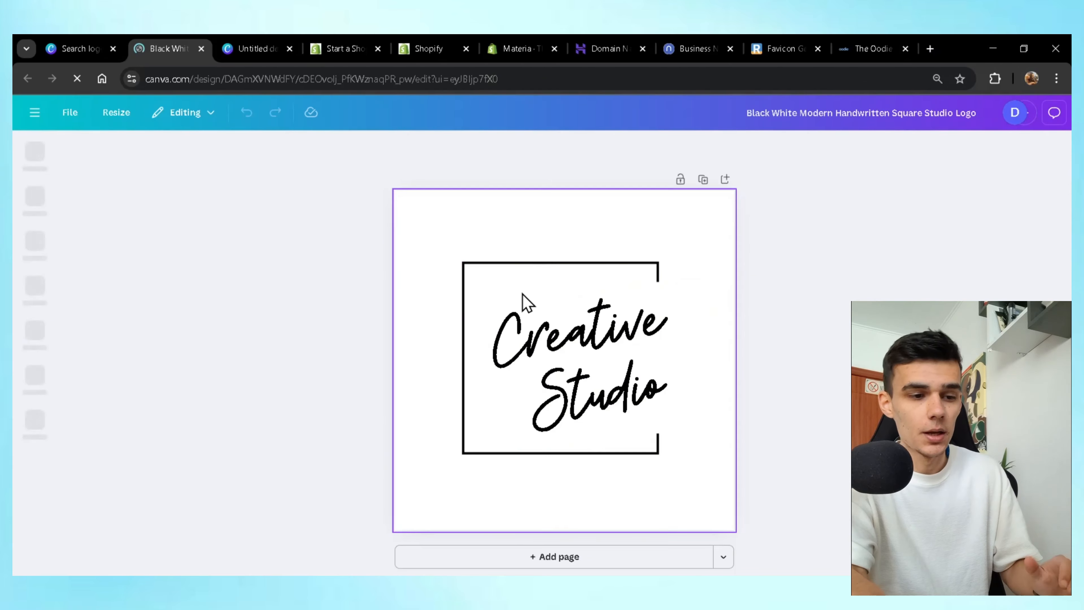
# Remove the square frame and replace the Creative Studio wording with 'Revibe', levelled.
pyautogui.click(525, 281)
pyautogui.moveTo(552, 288); pyautogui.dragTo(267, 321)
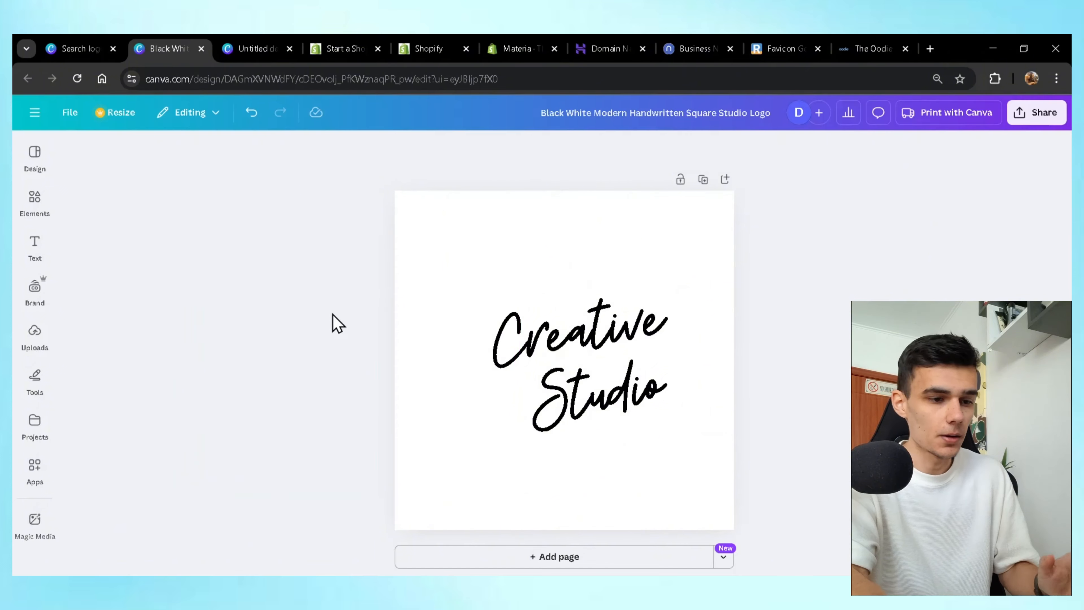
pyautogui.moveTo(562, 336); pyautogui.dragTo(539, 340)
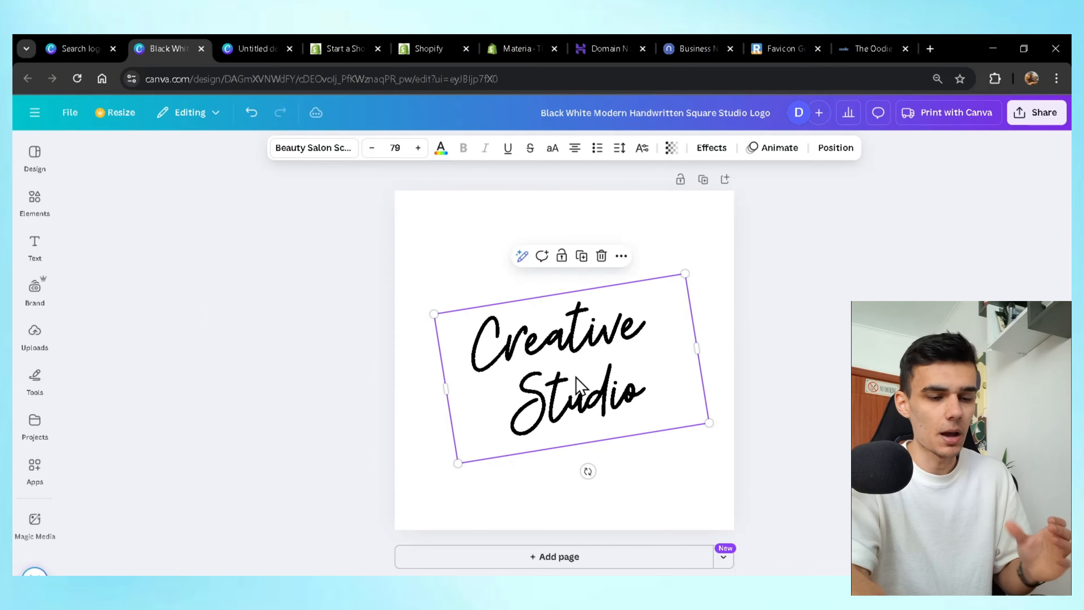
pyautogui.doubleClick(580, 387)
pyautogui.write('Revibe')
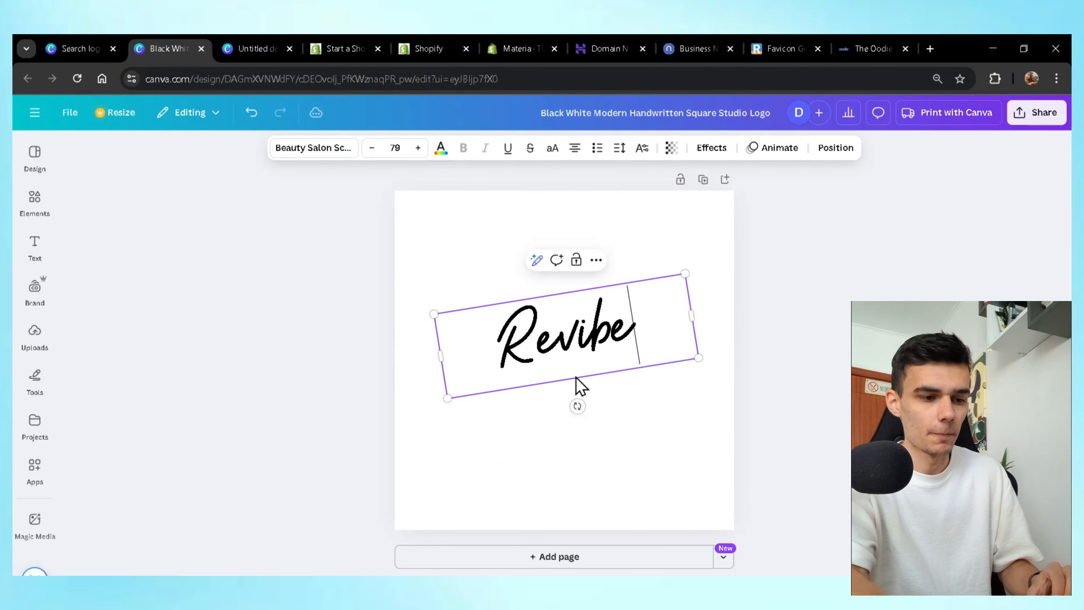
pyautogui.moveTo(577, 406)
pyautogui.mouseDown()
pyautogui.moveTo(554, 402)
pyautogui.moveTo(564, 402)
pyautogui.mouseUp()
# Set the REVIBE text to Bebas Neue, enlarge it and make it bold.
pyautogui.click(313, 148)
pyautogui.scroll(-2, 164, 440)
pyautogui.scroll(-1, 154, 470)
pyautogui.click(143, 528)
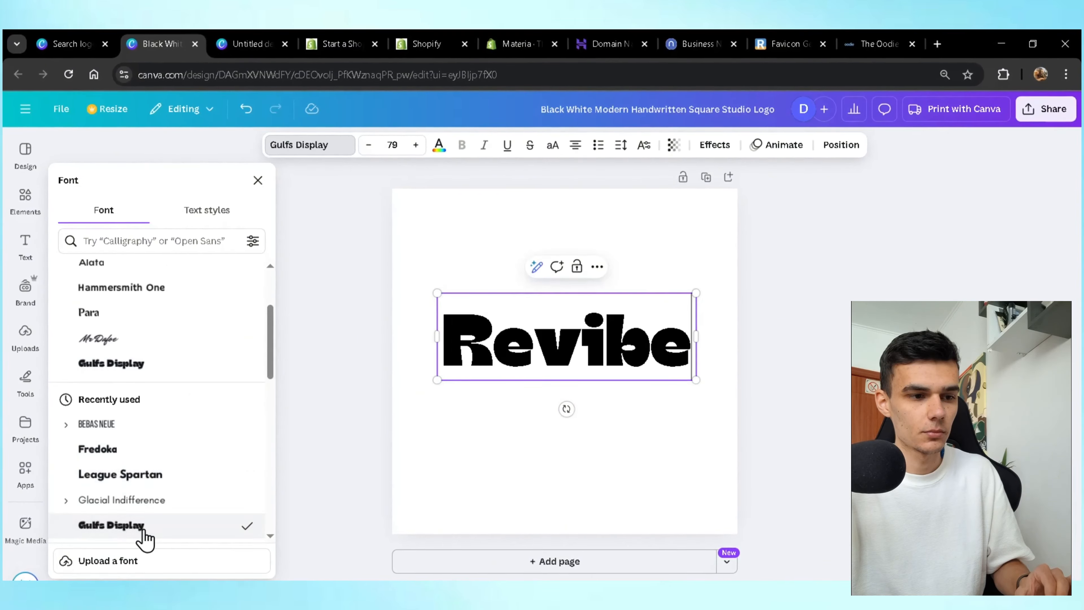
pyautogui.scroll(-2, 158, 483)
pyautogui.click(145, 353)
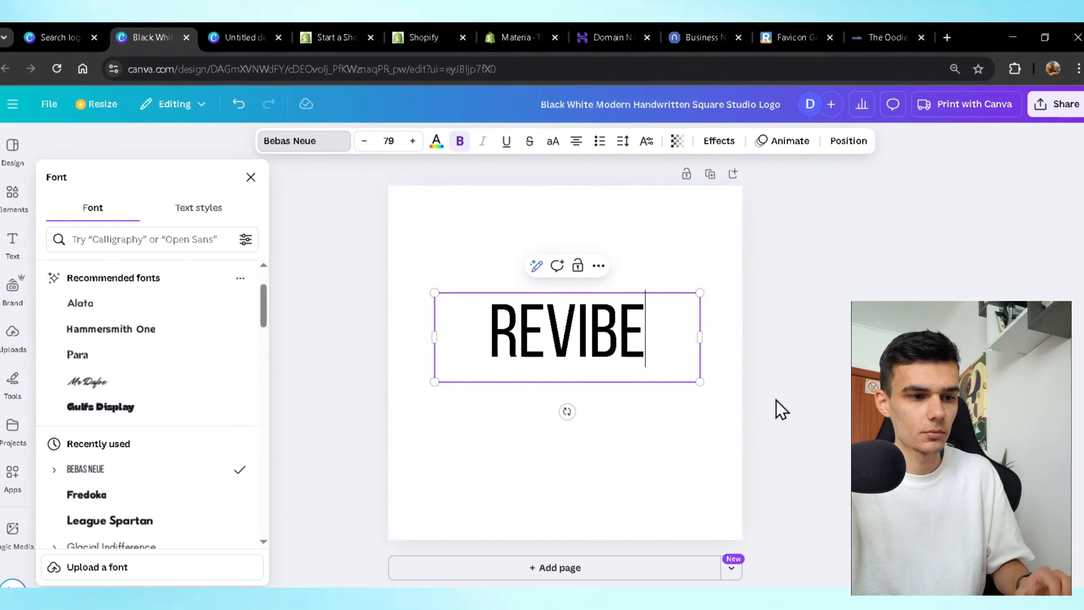
pyautogui.moveTo(772, 384); pyautogui.dragTo(701, 384)
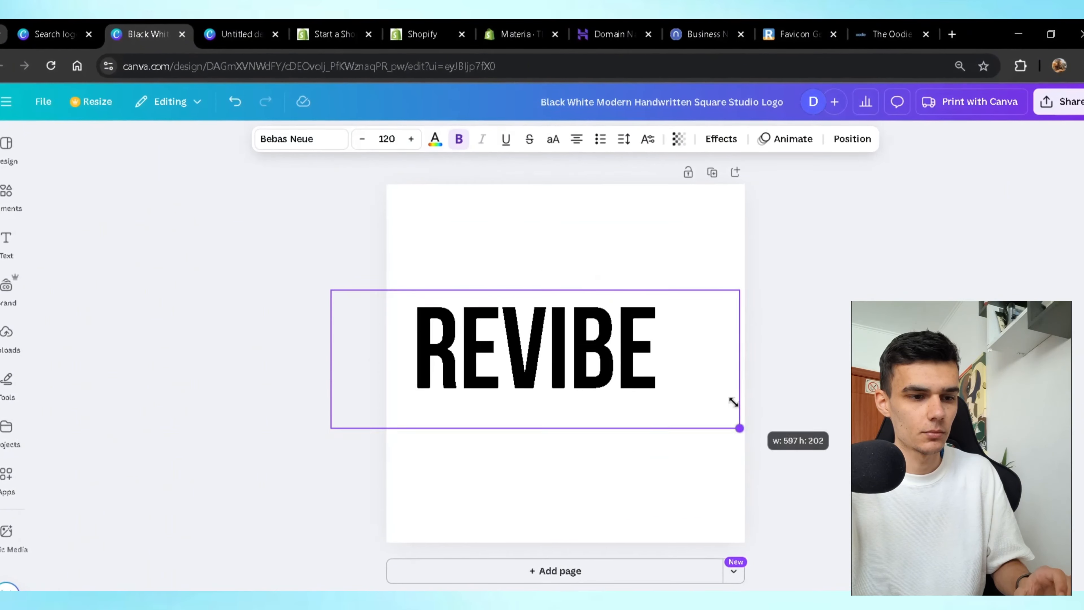
pyautogui.click(459, 140)
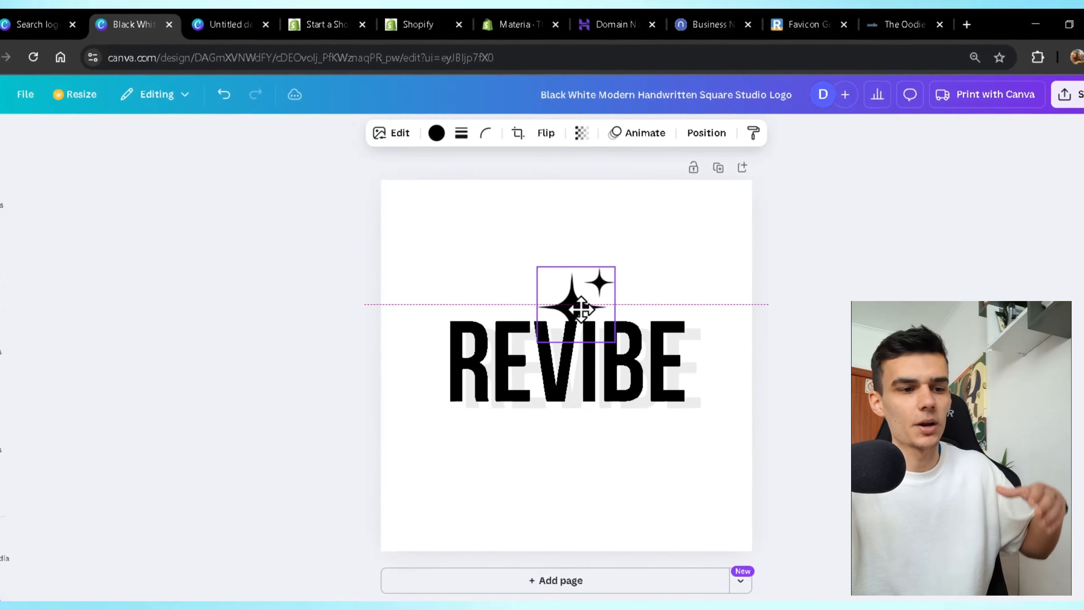
# Resize the sparkle above REVIBE, recolour it purple and reorder the layers.
pyautogui.moveTo(537, 267); pyautogui.dragTo(536, 265)
pyautogui.click(695, 304)
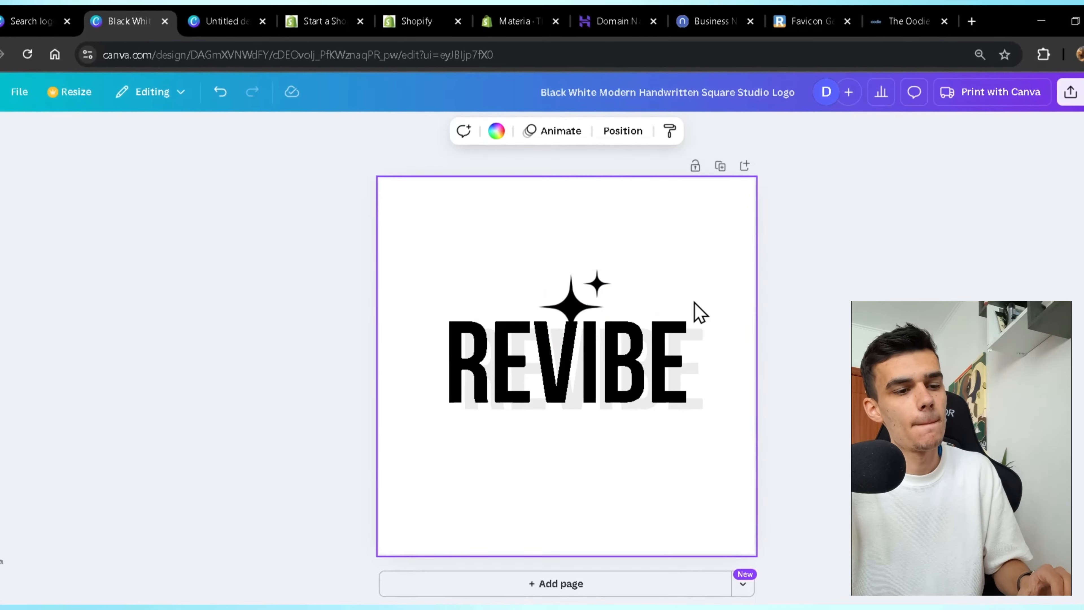
pyautogui.click(571, 304)
pyautogui.click(436, 132)
pyautogui.click(182, 454)
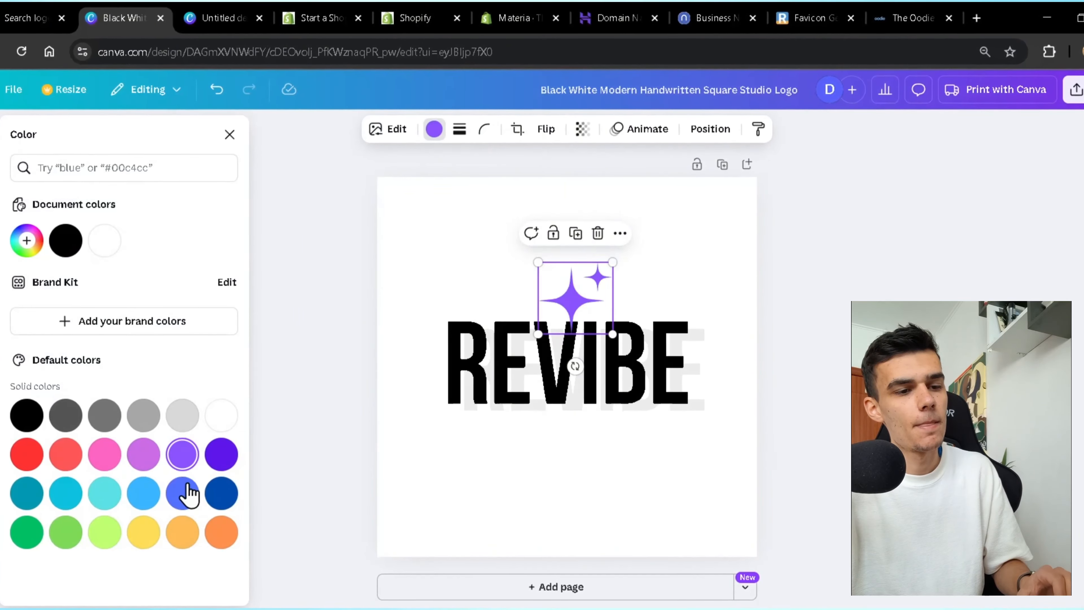
pyautogui.click(220, 453)
pyautogui.click(308, 444)
pyautogui.scroll(2, 397, 434)
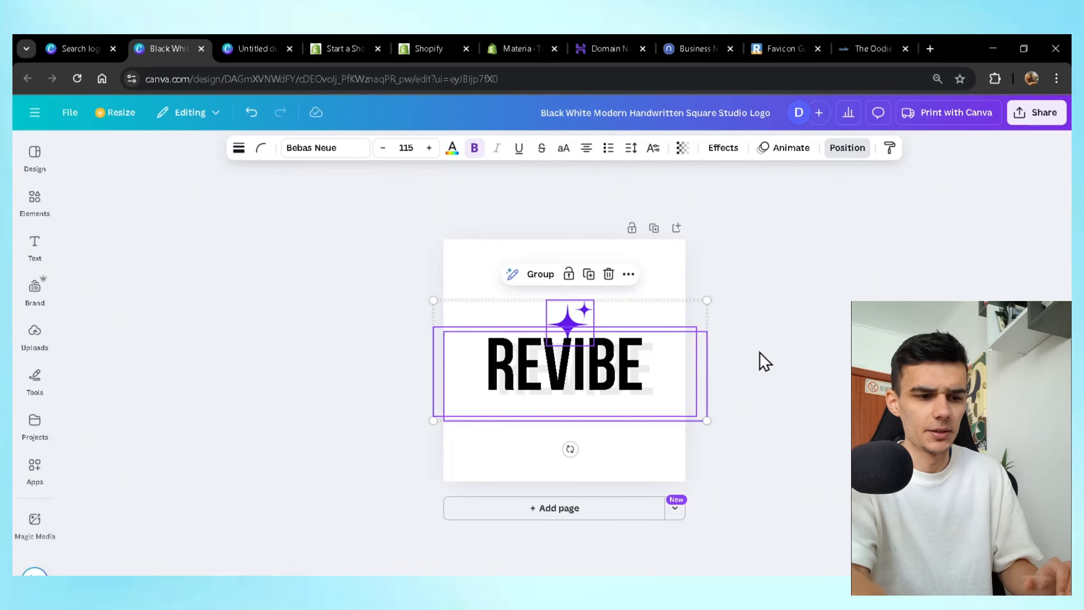
pyautogui.click(758, 366)
pyautogui.click(1037, 112)
# Download the REVIBE logo as a PNG at an enlarged size.
pyautogui.click(835, 368)
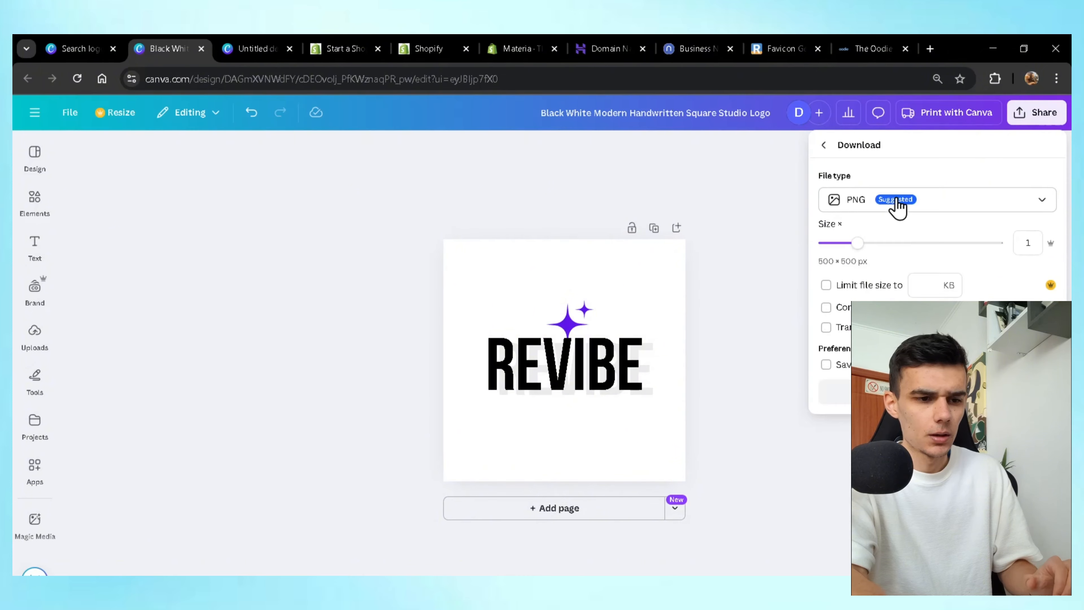
pyautogui.moveTo(856, 242); pyautogui.dragTo(883, 244)
pyautogui.click(833, 392)
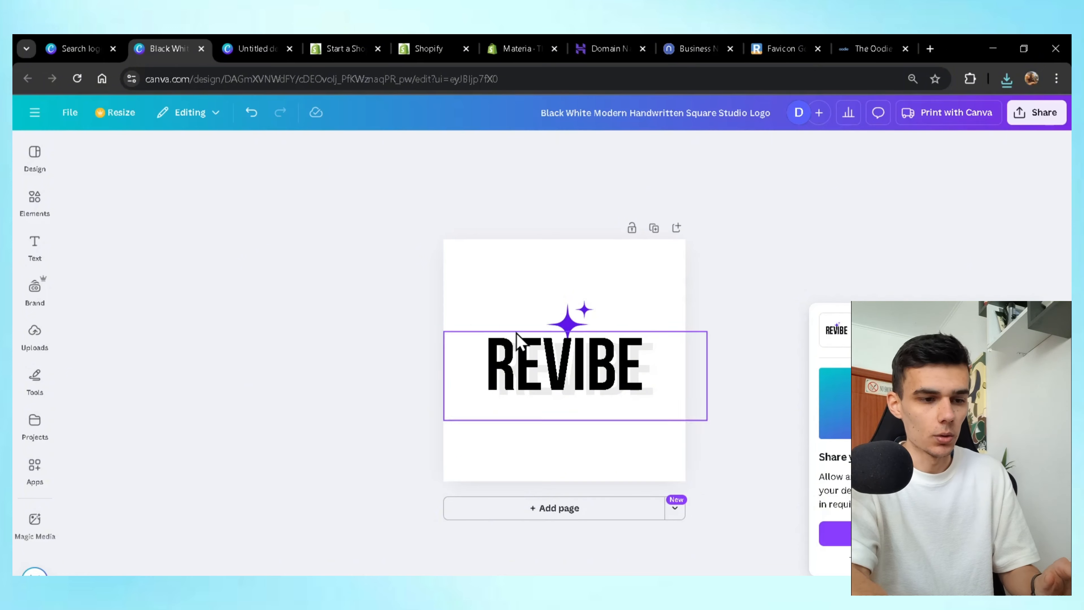
# Centre the purple sparkle horizontally just above the REVIBE lettering.
pyautogui.click(560, 325)
pyautogui.moveTo(591, 324); pyautogui.dragTo(576, 335)
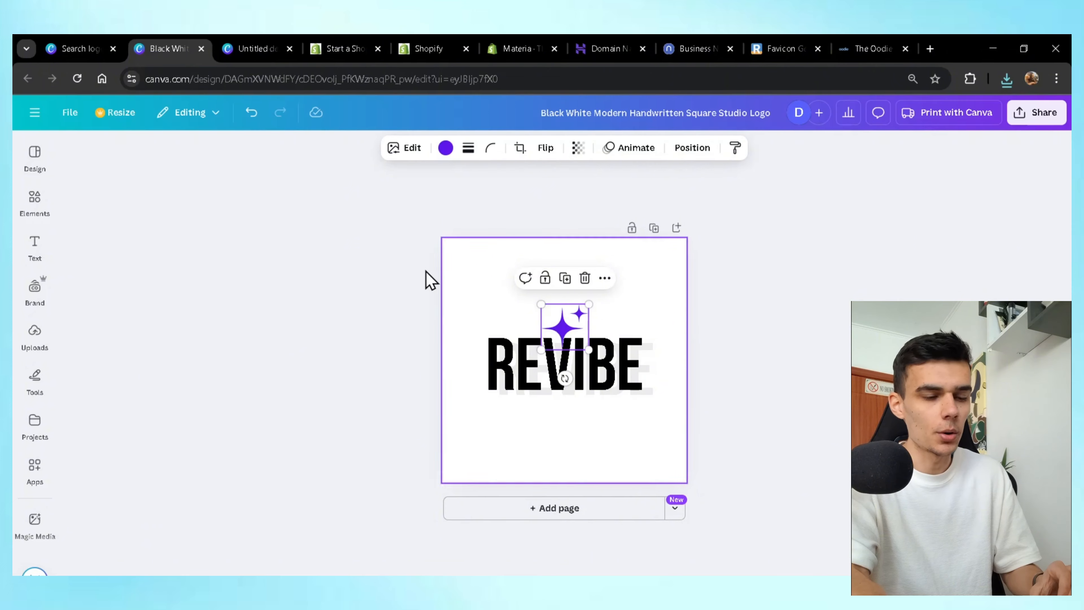
pyautogui.click(69, 113)
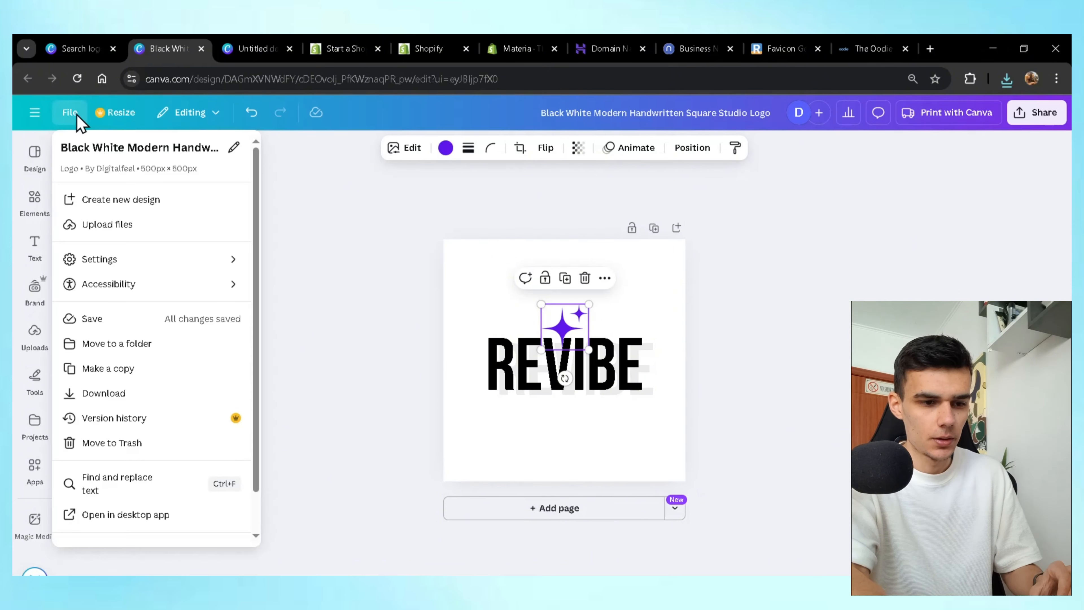
# Create a new custom-size design of 50 × 50 px.
pyautogui.click(164, 203)
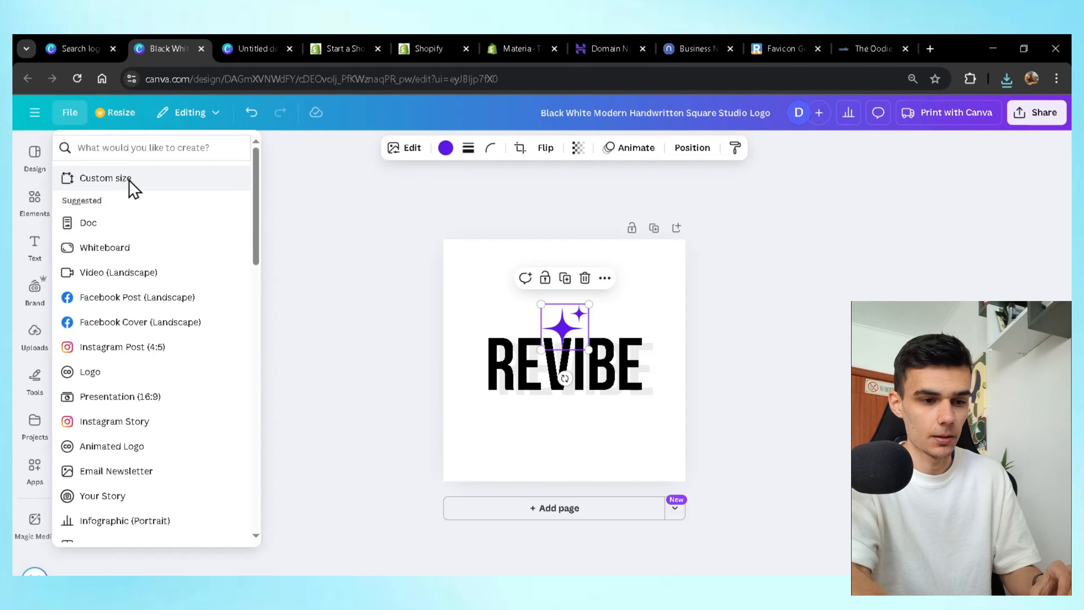
pyautogui.click(129, 182)
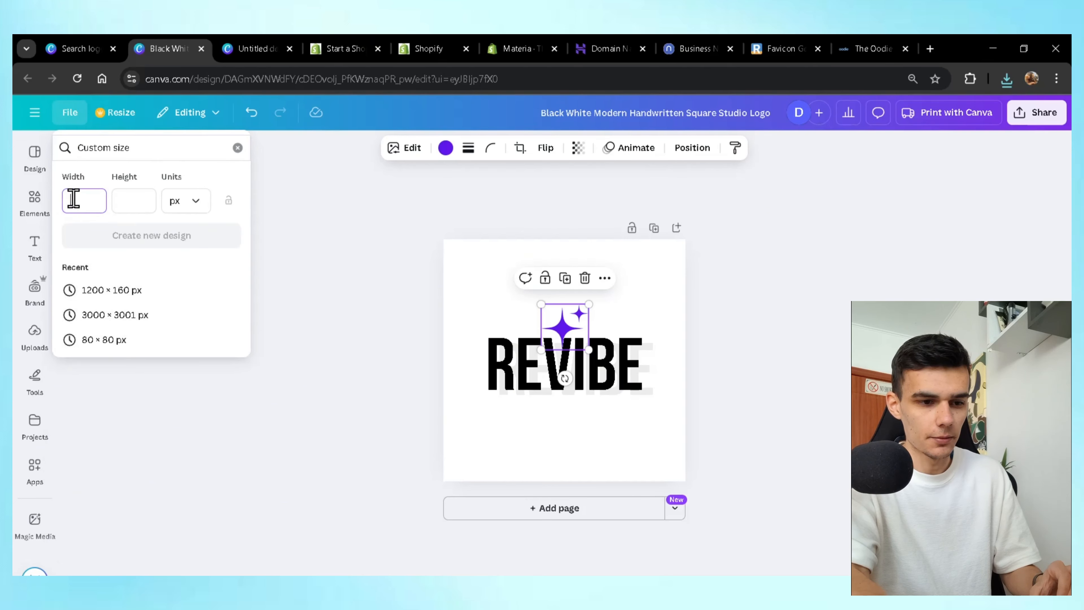
pyautogui.write('50')
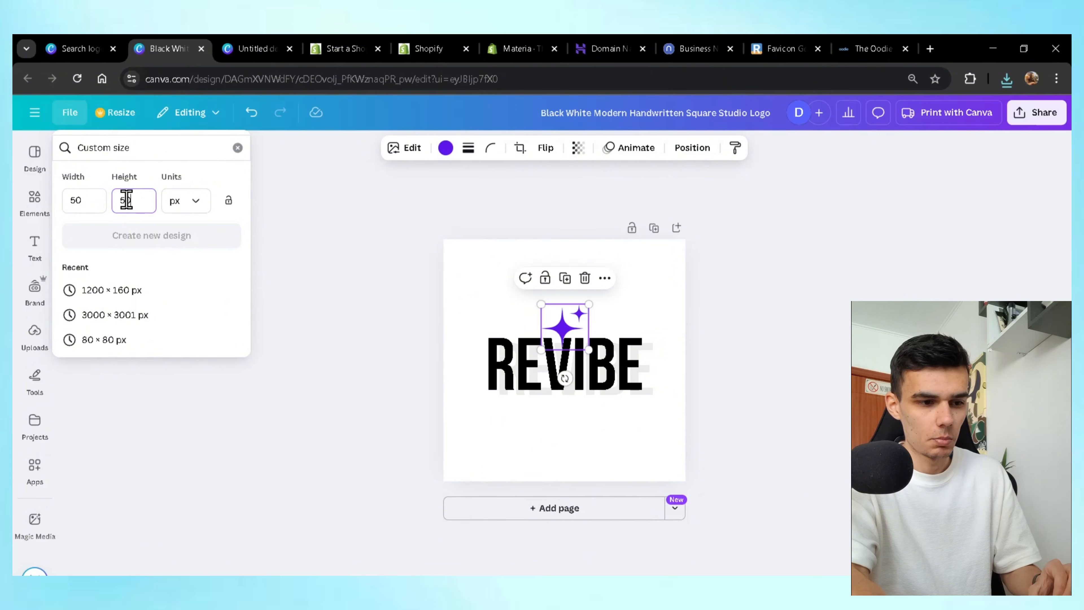
pyautogui.click(169, 239)
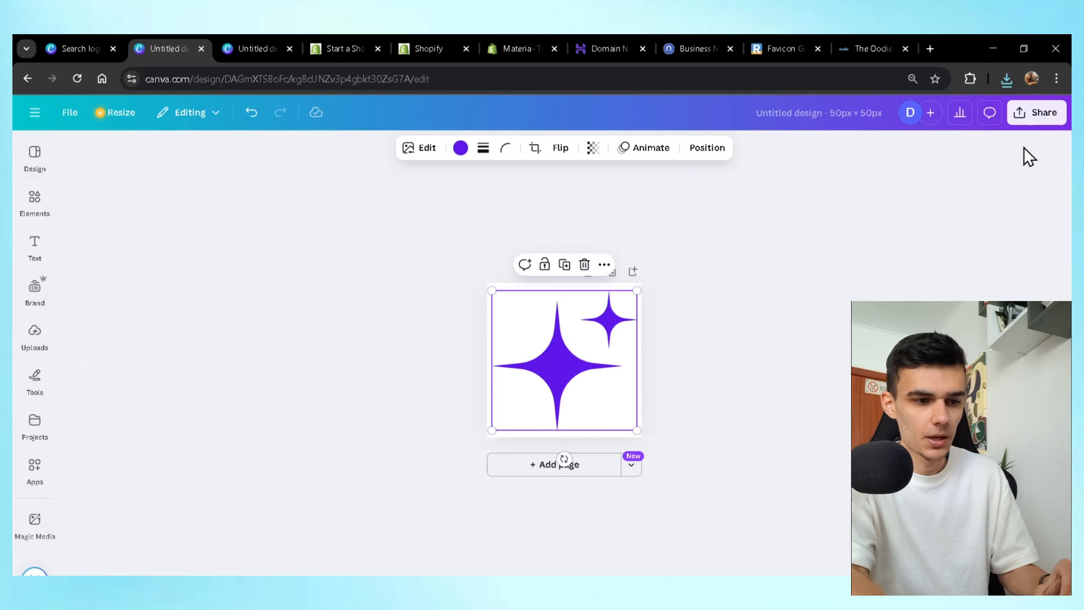
# Download the 50 × 50 px sparkle design as a PNG.
pyautogui.click(1037, 113)
pyautogui.click(836, 367)
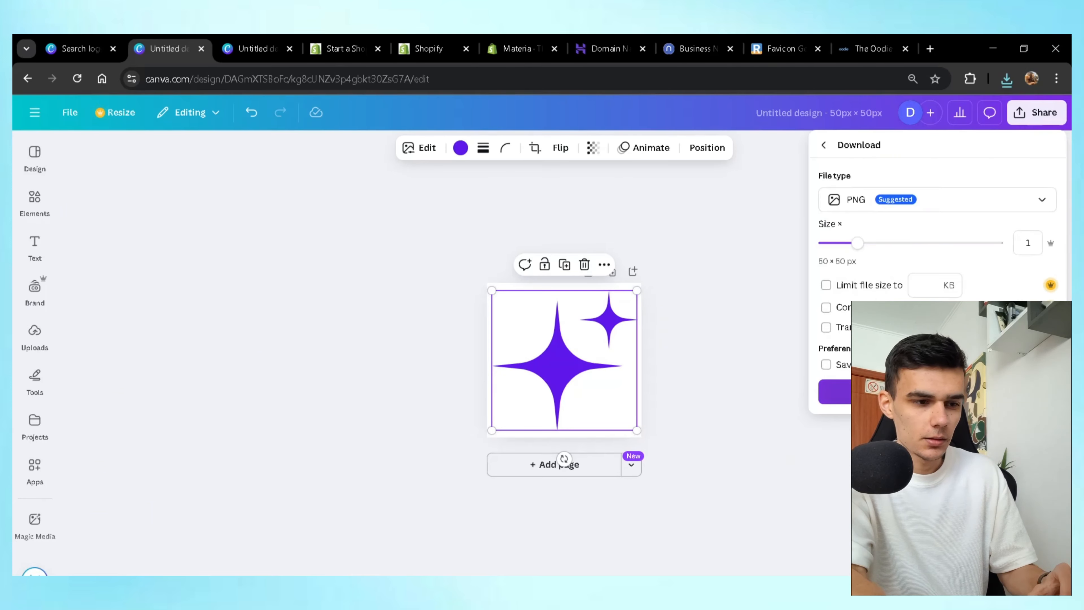
pyautogui.click(835, 391)
pyautogui.click(1037, 113)
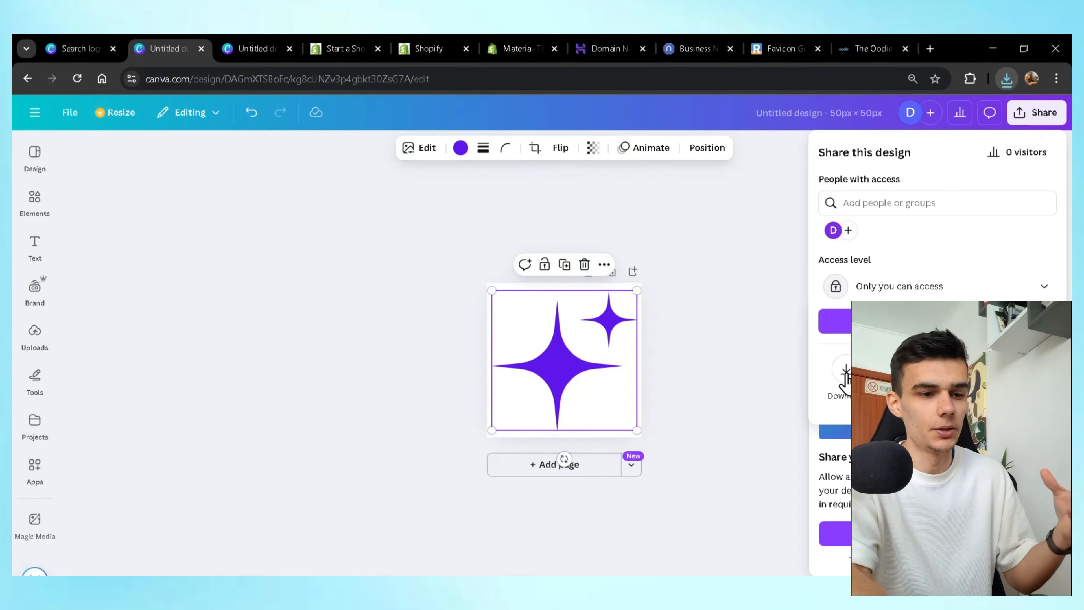
pyautogui.click(845, 376)
# Restart RealFaviconGenerator, upload the sparkle PNG and generate its favicon package.
pyautogui.click(835, 391)
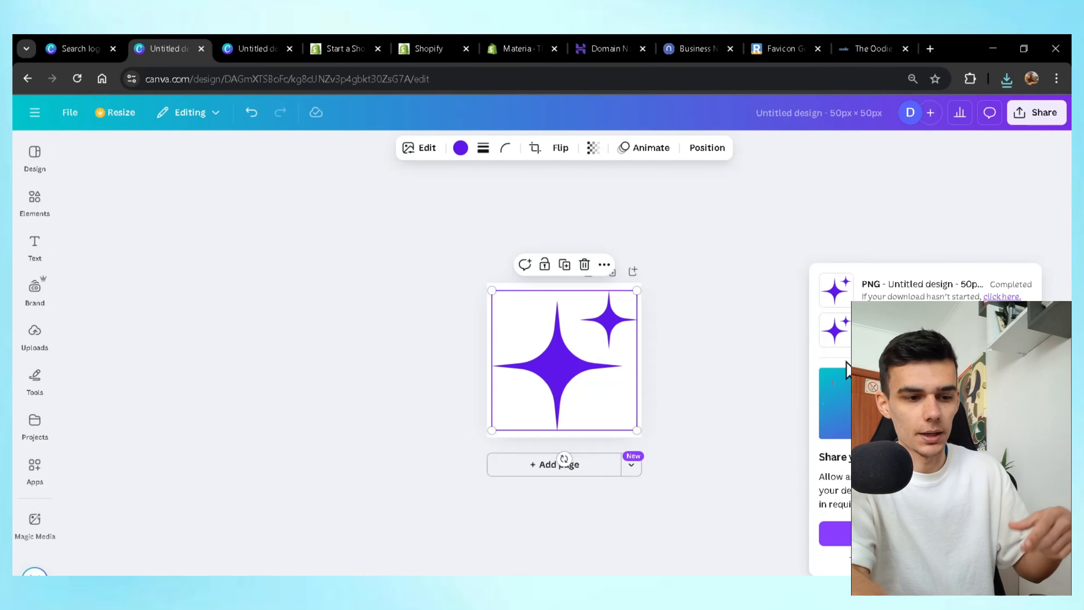
pyautogui.click(763, 48)
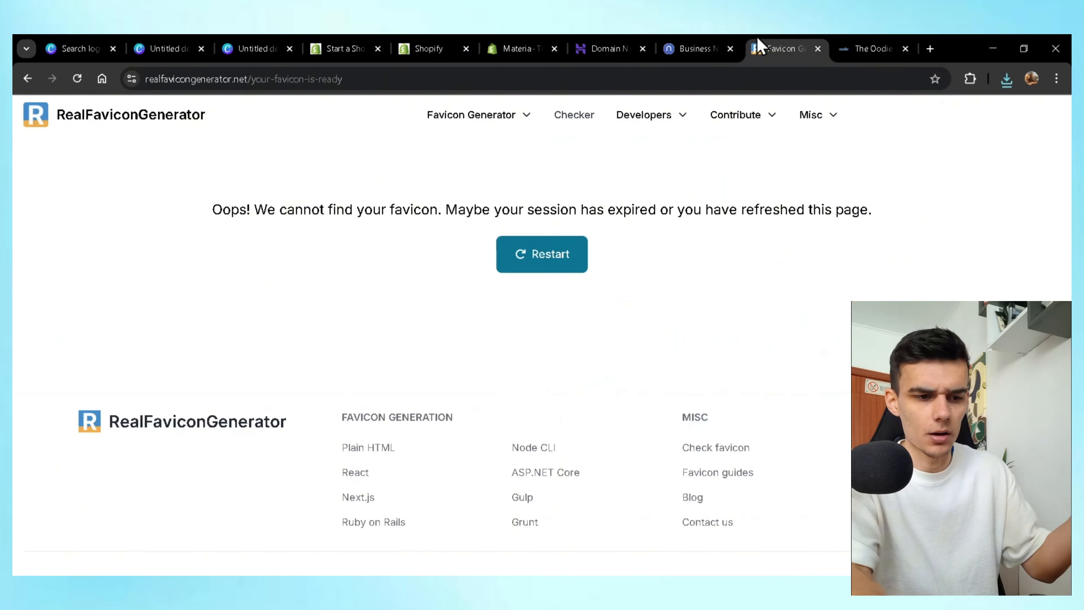
pyautogui.click(505, 262)
pyautogui.scroll(-2, 615, 284)
pyautogui.scroll(2, 615, 284)
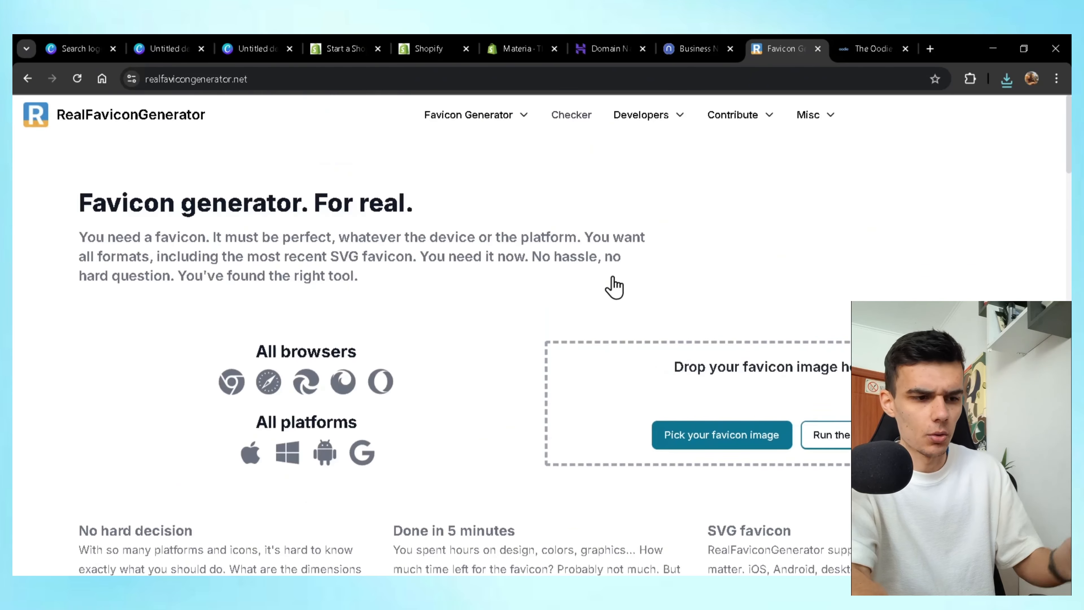
pyautogui.scroll(-4, 615, 281)
pyautogui.scroll(4, 615, 284)
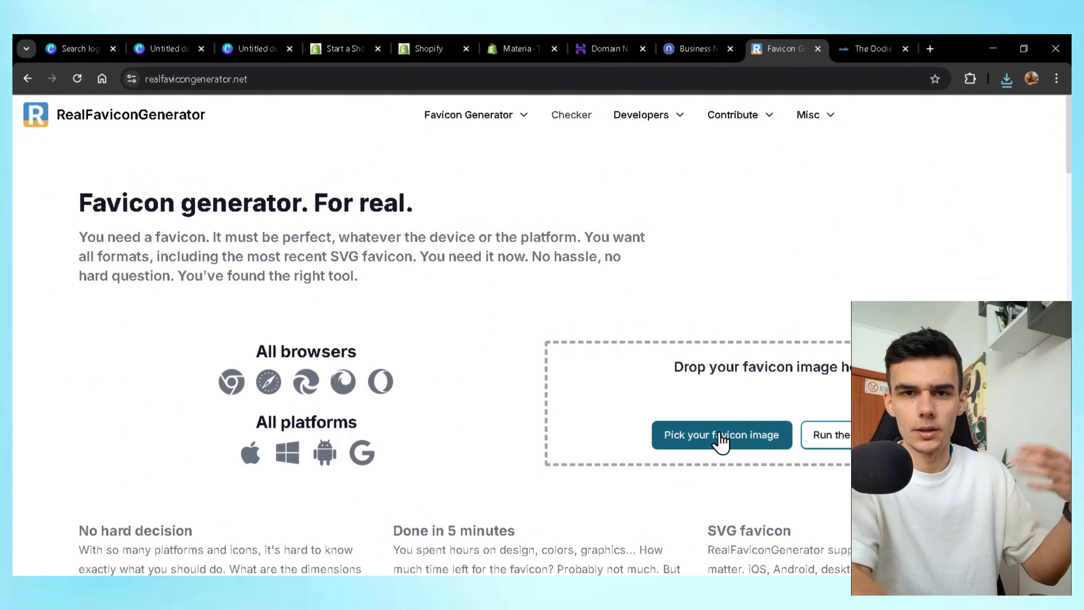
pyautogui.click(720, 435)
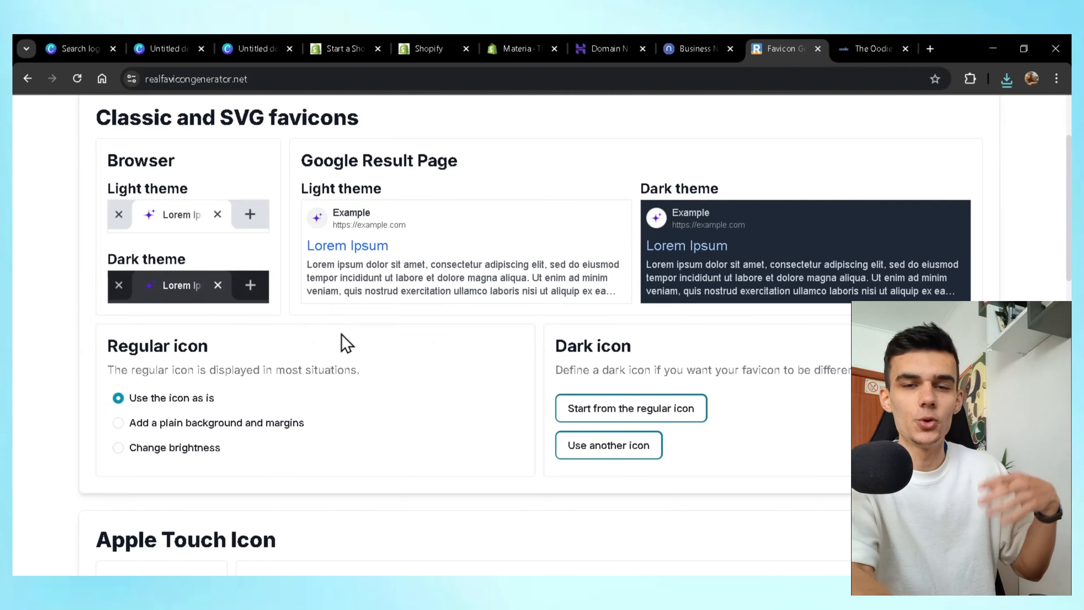
pyautogui.scroll(-15, 480, 388)
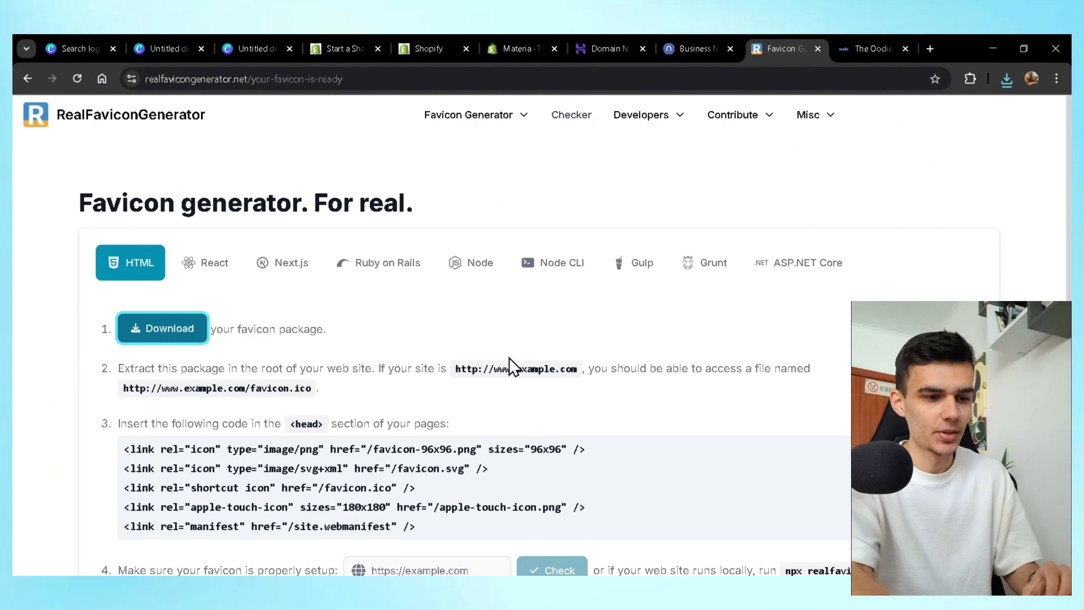
pyautogui.click(346, 49)
pyautogui.click(428, 48)
# Open the free-trial offer page and highlight the 3 months for €1/month offer text.
pyautogui.scroll(-2, 481, 318)
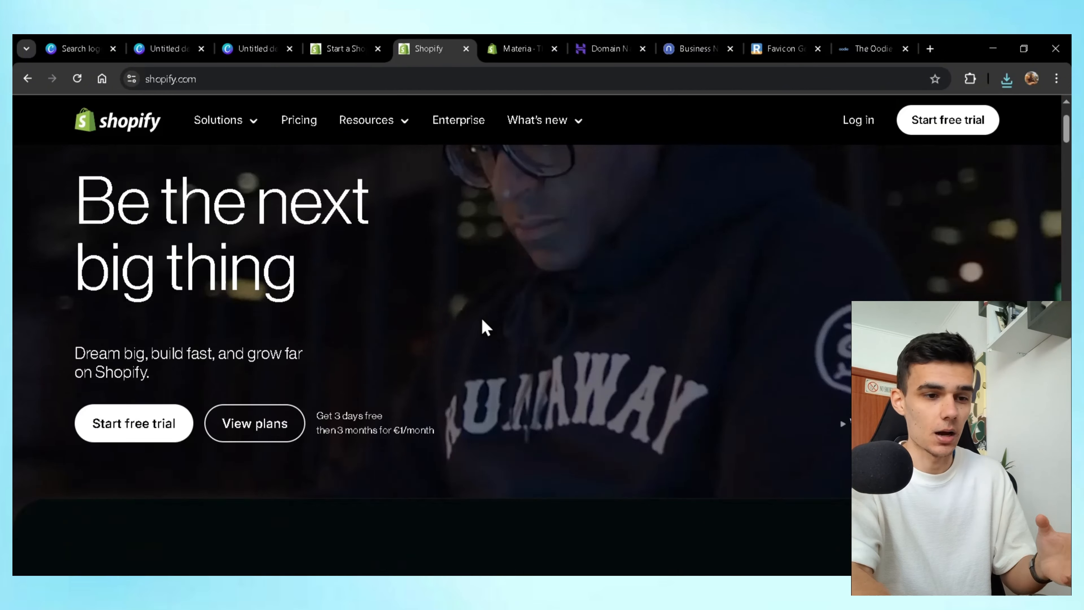
pyautogui.scroll(4, 481, 317)
pyautogui.scroll(-3, 468, 319)
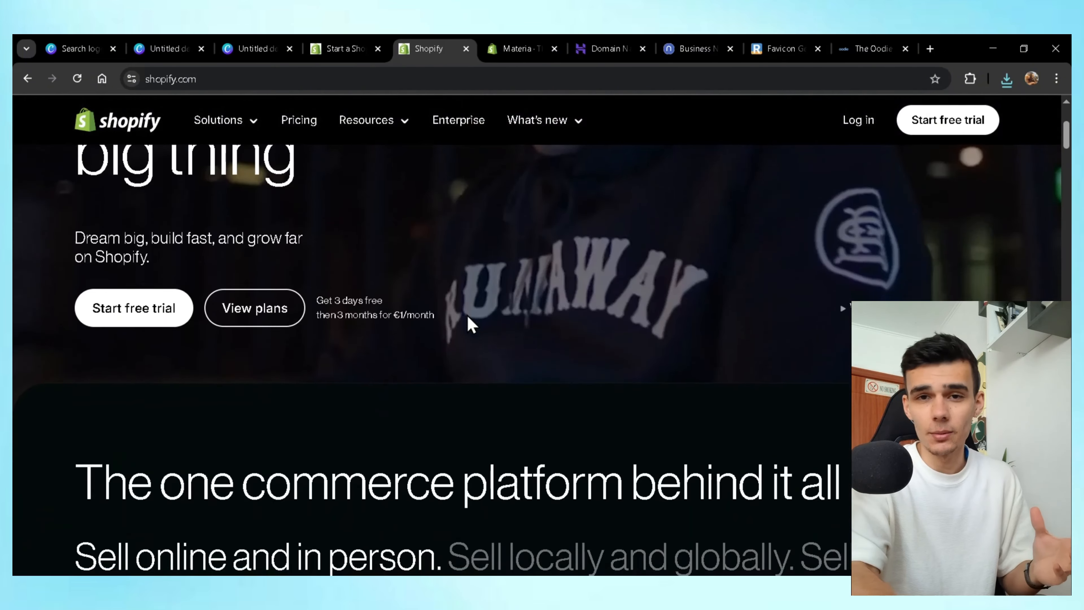
pyautogui.scroll(3, 469, 319)
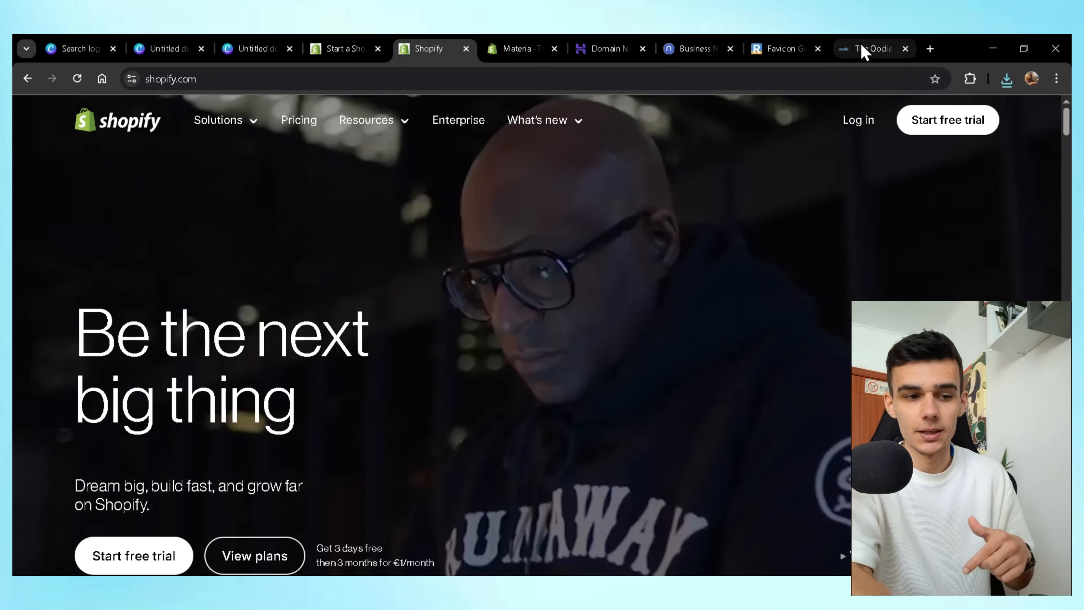
pyautogui.click(341, 43)
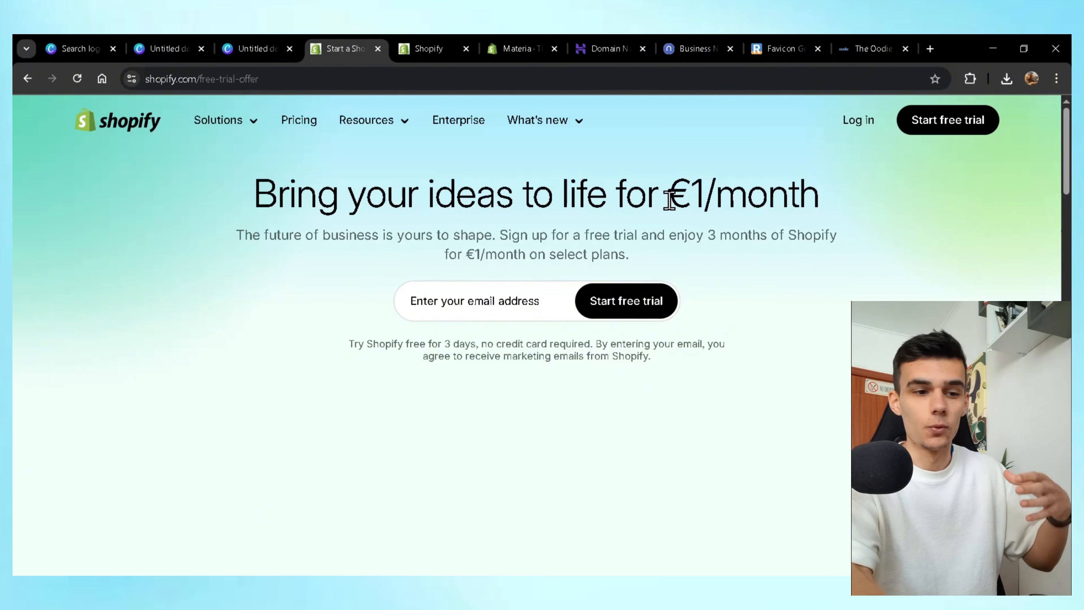
pyautogui.moveTo(669, 199); pyautogui.dragTo(827, 210)
pyautogui.moveTo(669, 235); pyautogui.dragTo(817, 273)
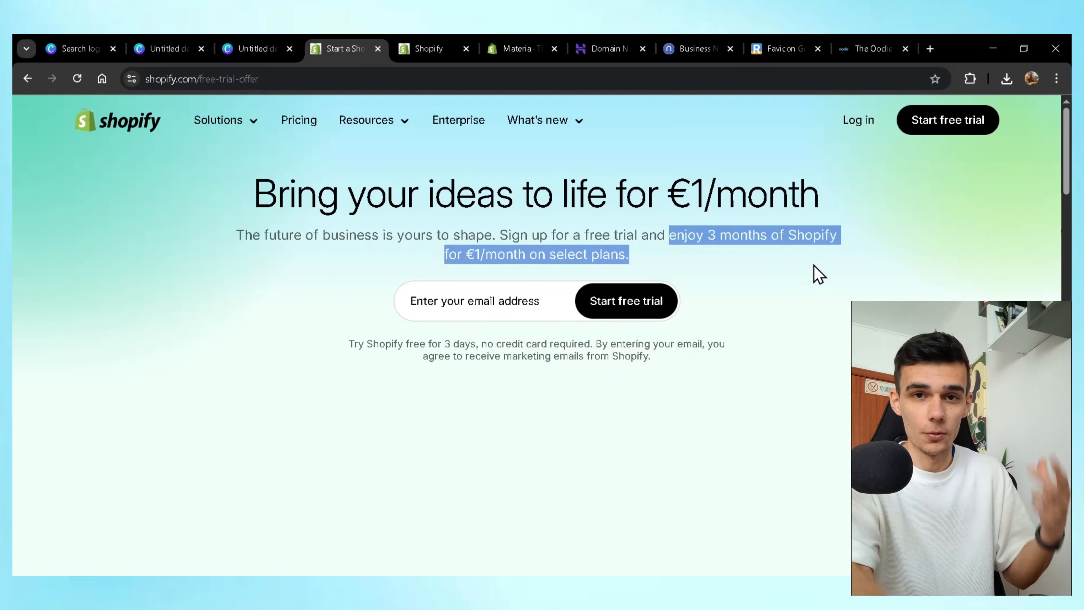
pyautogui.click(475, 309)
pyautogui.click(414, 266)
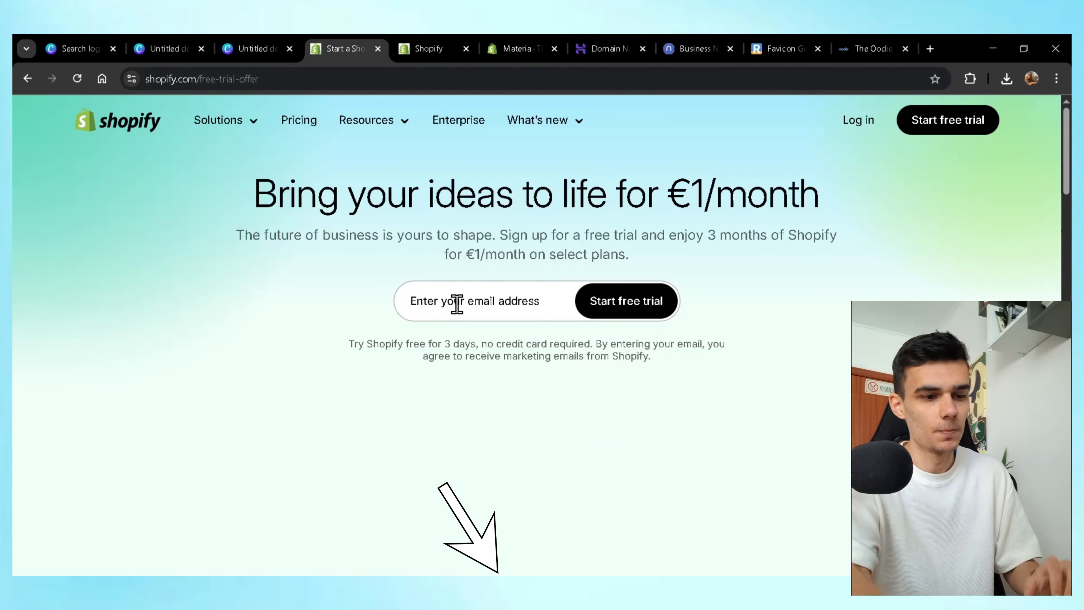
# Sign in with the account e-mail and password to start the free trial, then skip the customized setup.
pyautogui.click(457, 303)
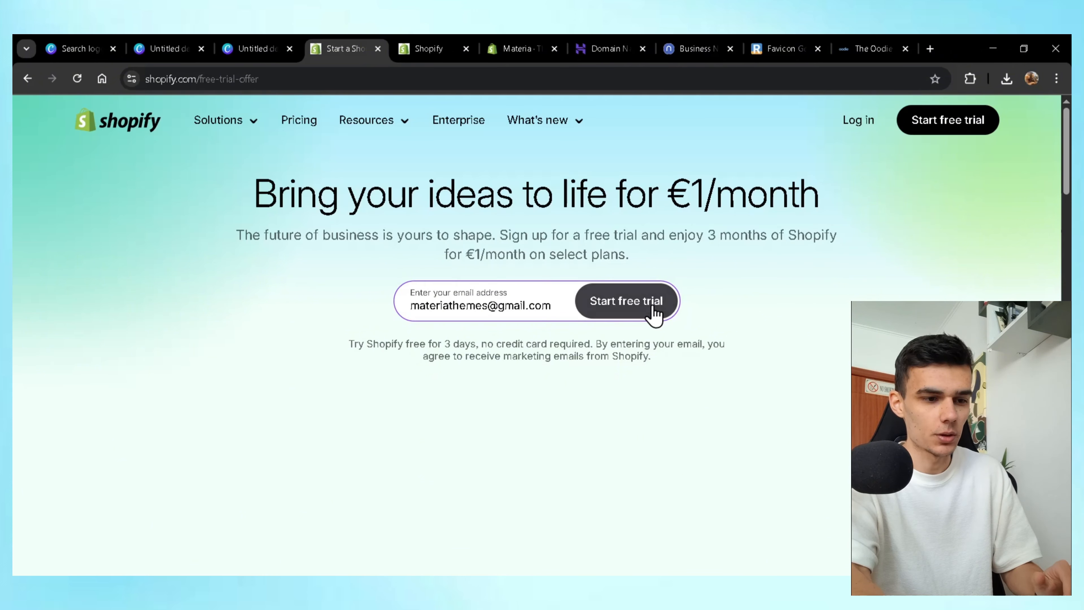
pyautogui.click(644, 314)
pyautogui.write('•••••••••••')
pyautogui.press('Return')
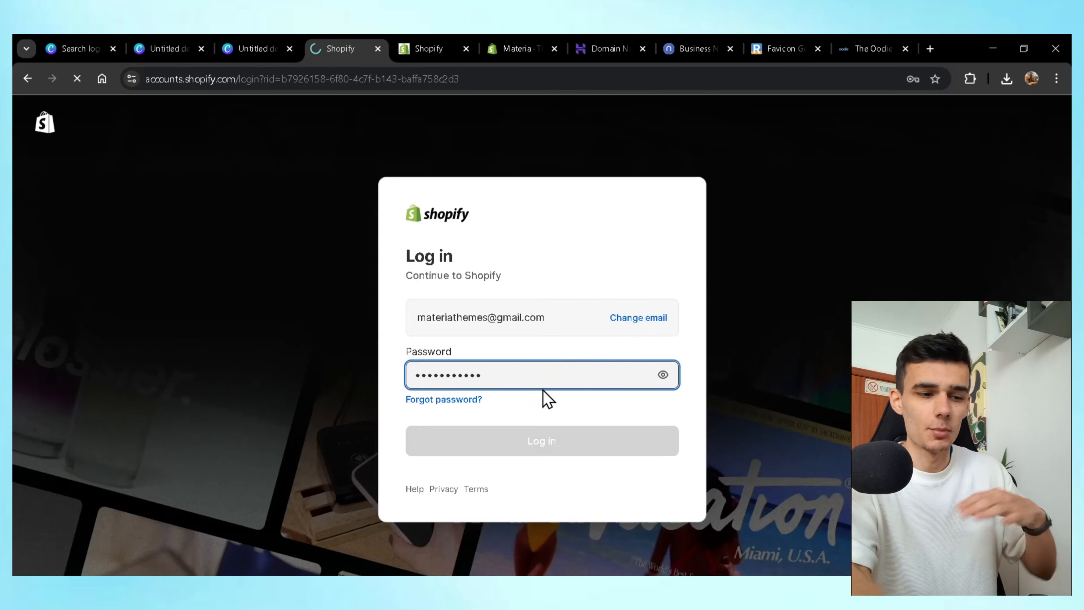
pyautogui.write('••••••••••••')
pyautogui.press('Return')
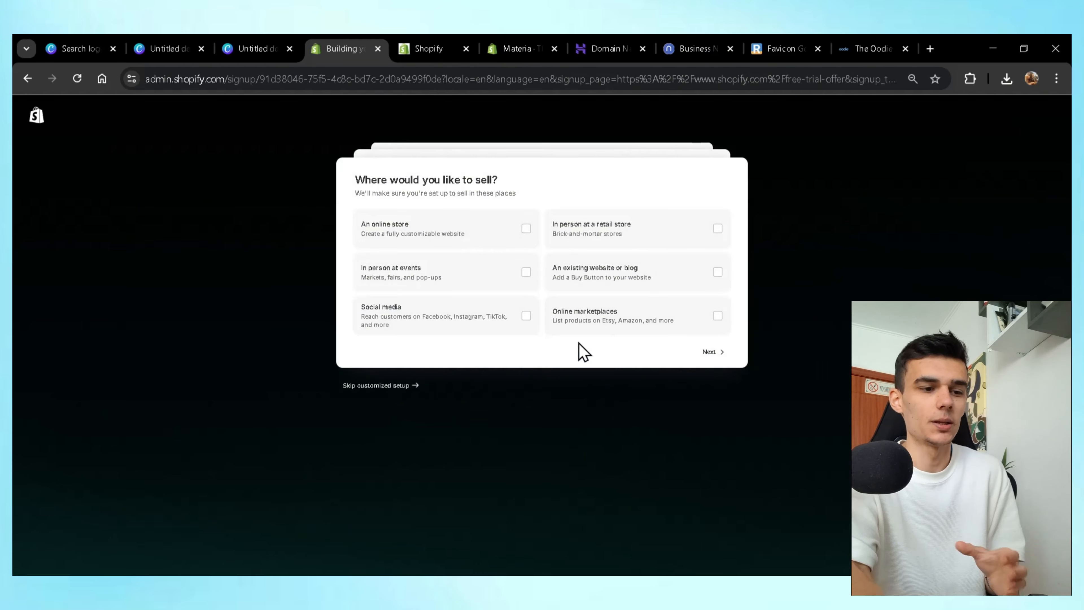
pyautogui.click(402, 385)
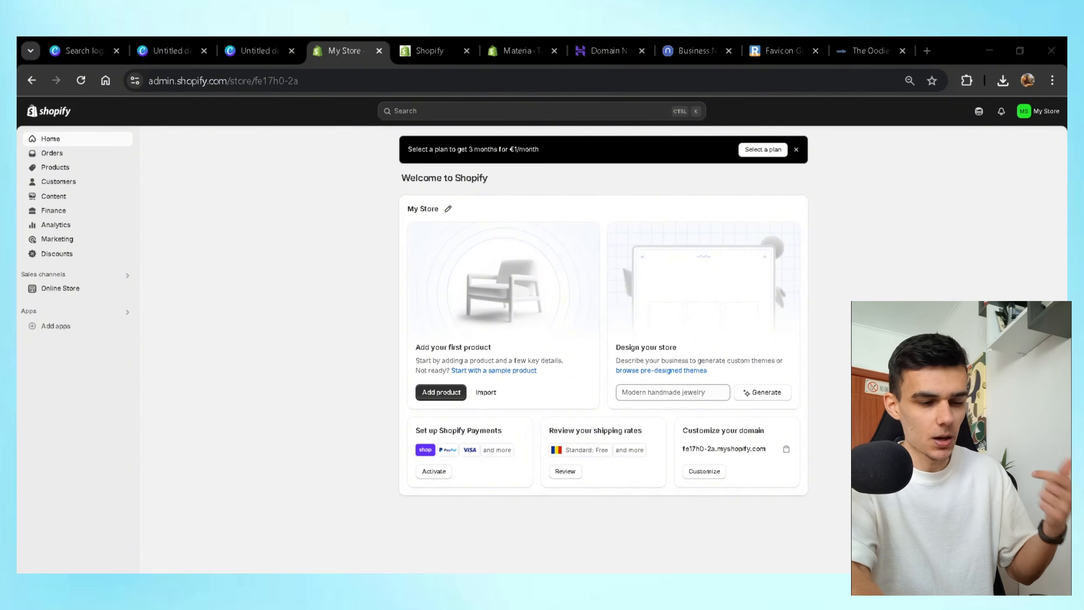
# Go to Products and start a new product on the blank Add product form.
pyautogui.click(884, 264)
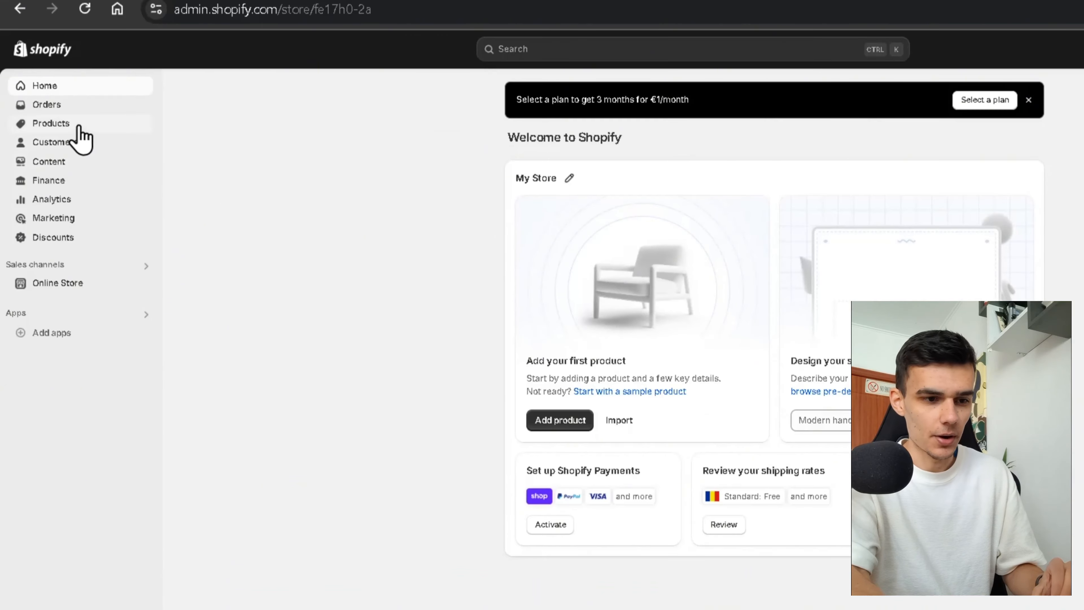
pyautogui.click(80, 128)
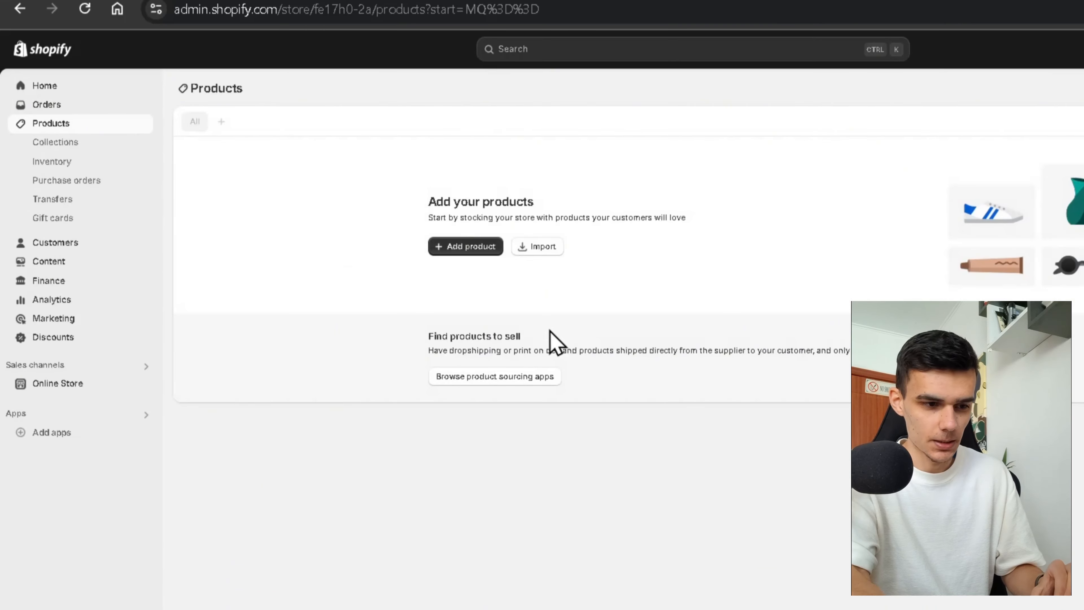
pyautogui.click(477, 255)
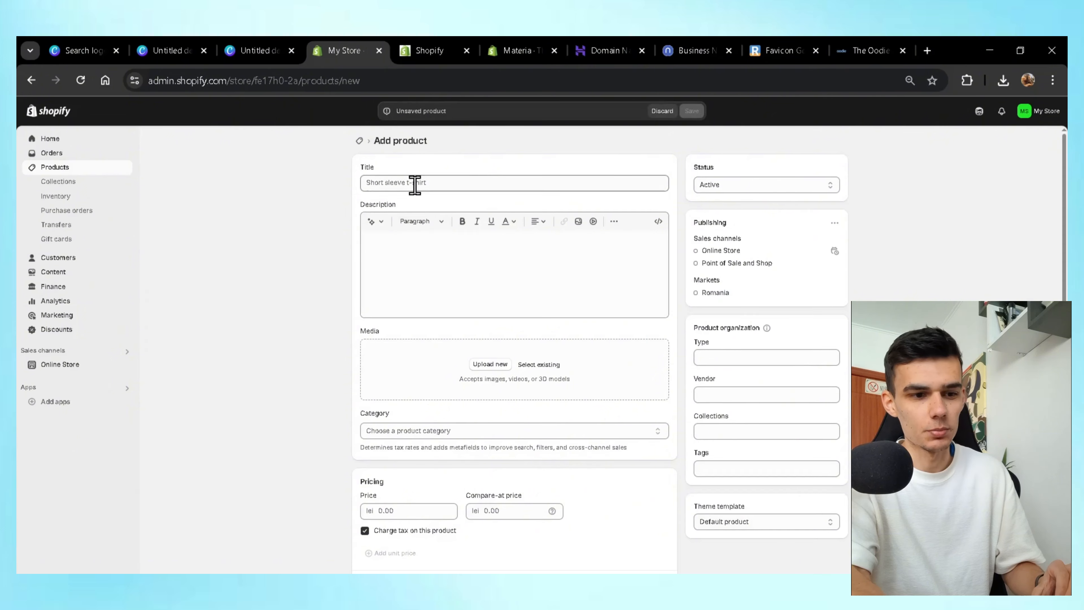
pyautogui.click(404, 182)
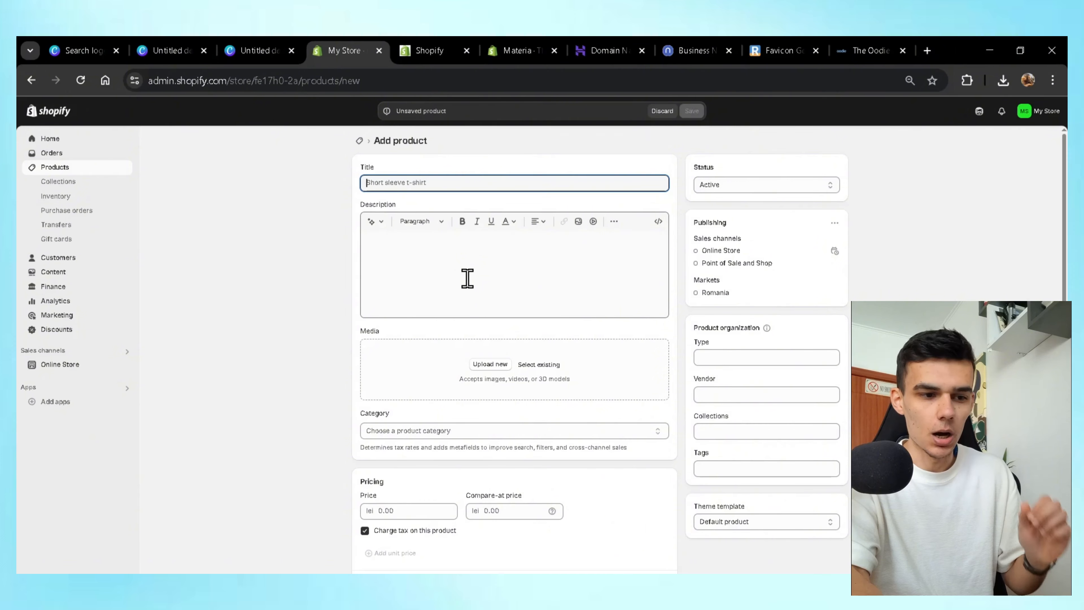
pyautogui.scroll(-5, 467, 278)
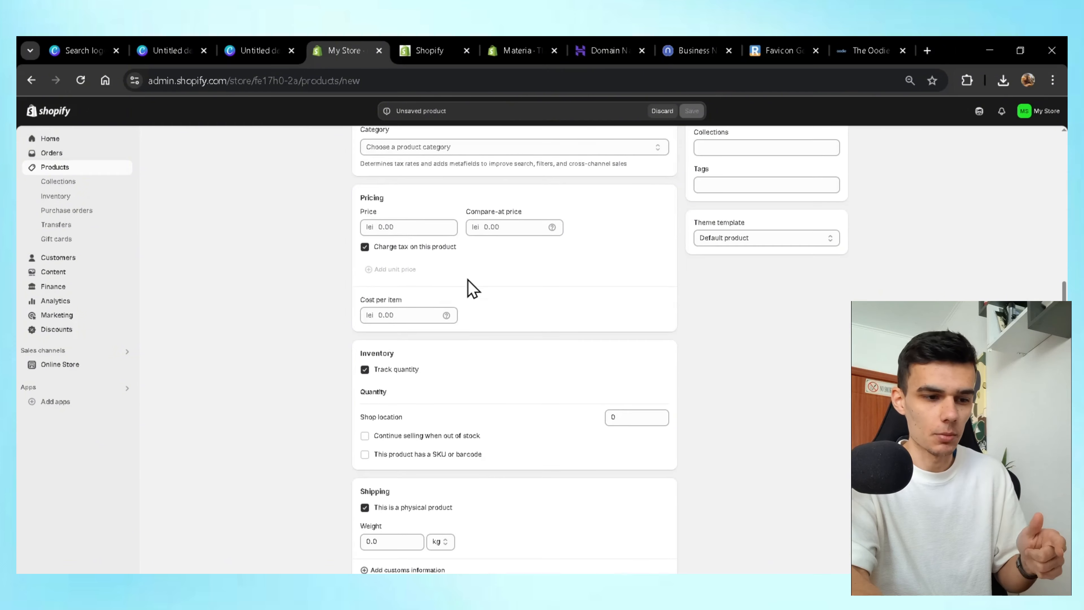
pyautogui.scroll(5, 514, 365)
pyautogui.scroll(-7, 510, 358)
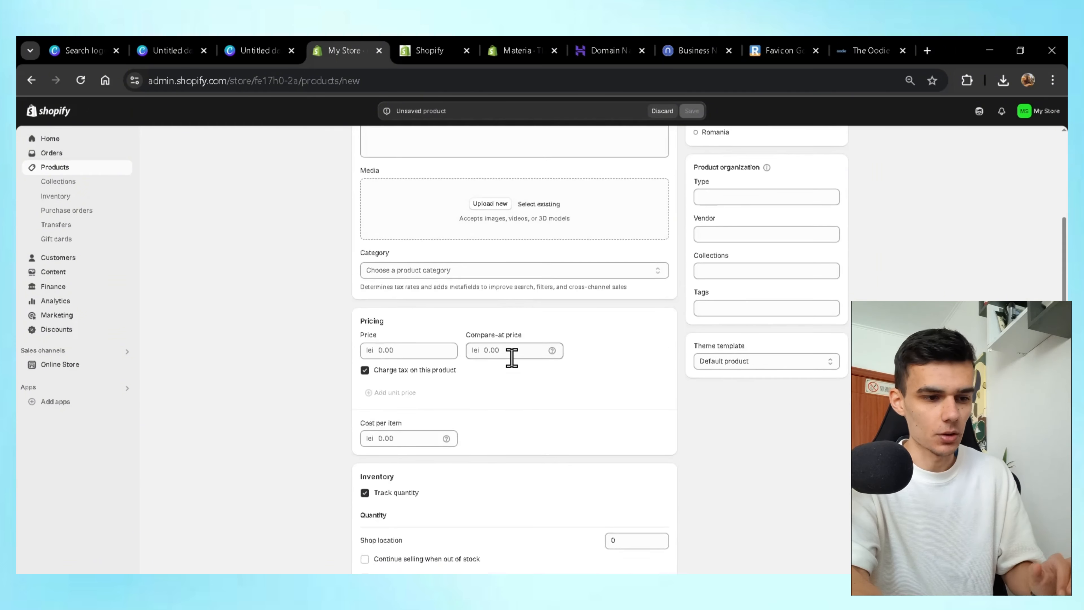
pyautogui.scroll(7, 362, 417)
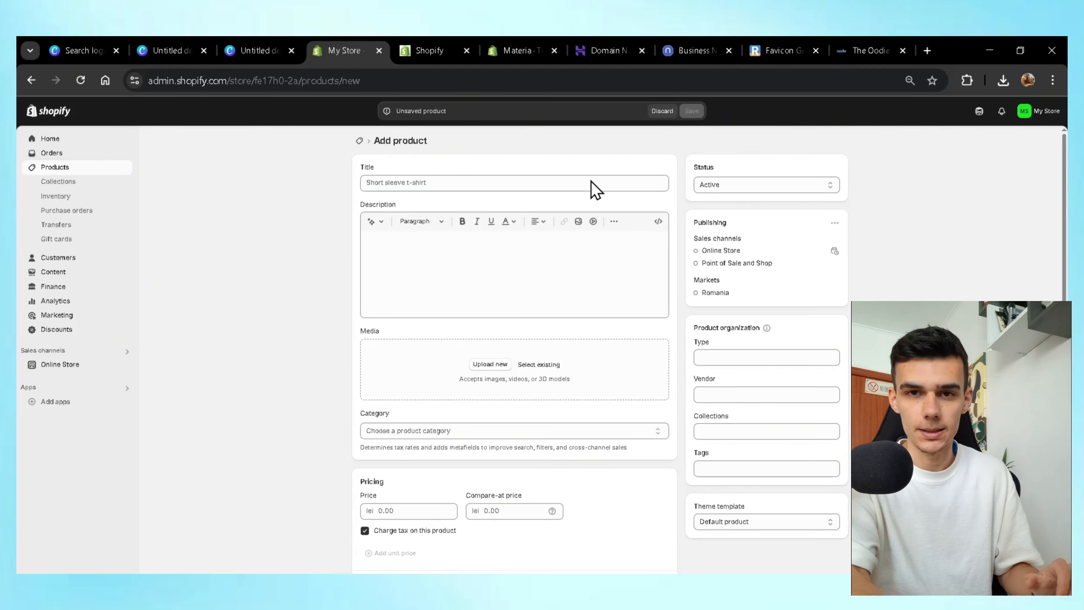
# Title the product 'The Essential Tee' and paste in the prepared description.
pyautogui.click(572, 183)
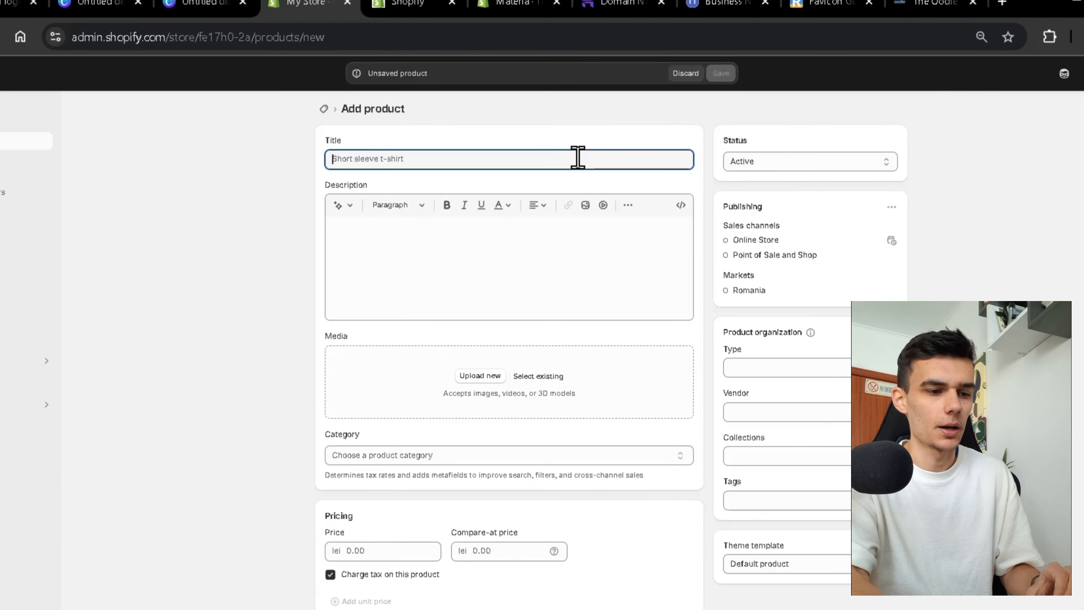
pyautogui.write('The Essential')
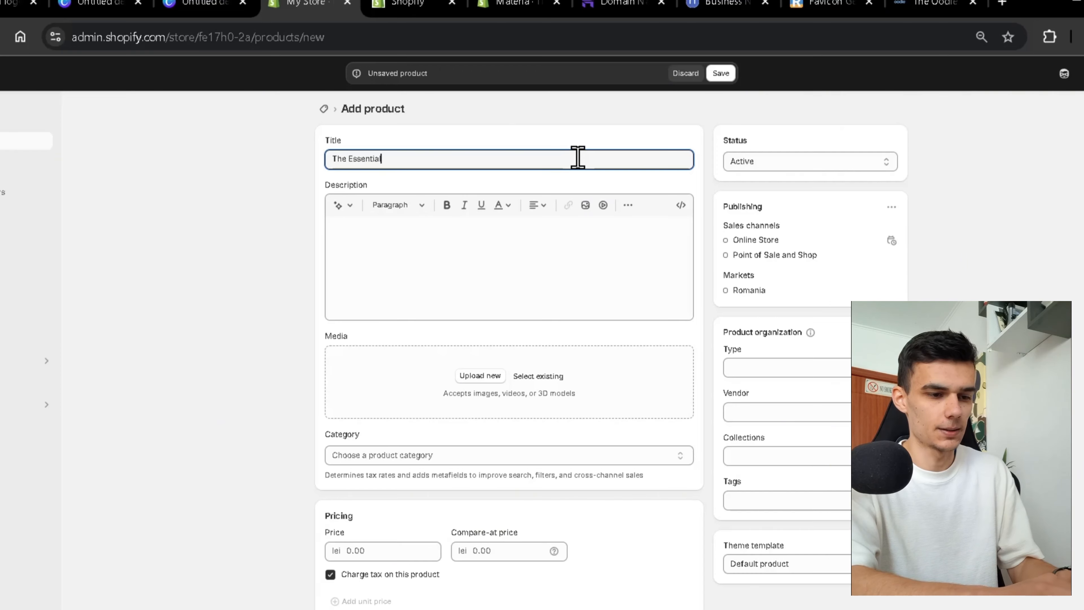
pyautogui.write(' Tee')
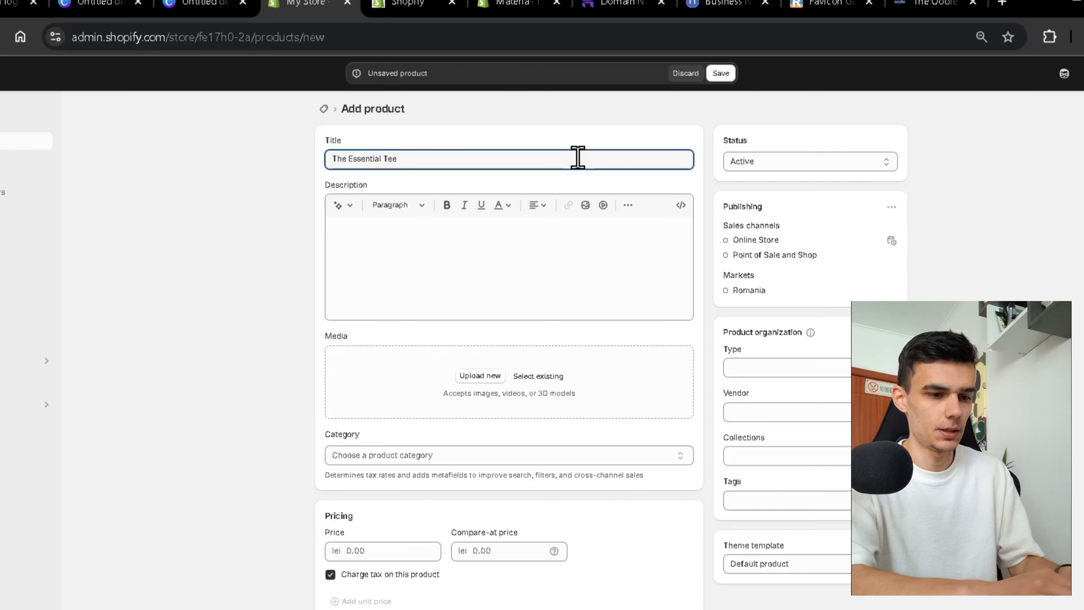
pyautogui.click(538, 219)
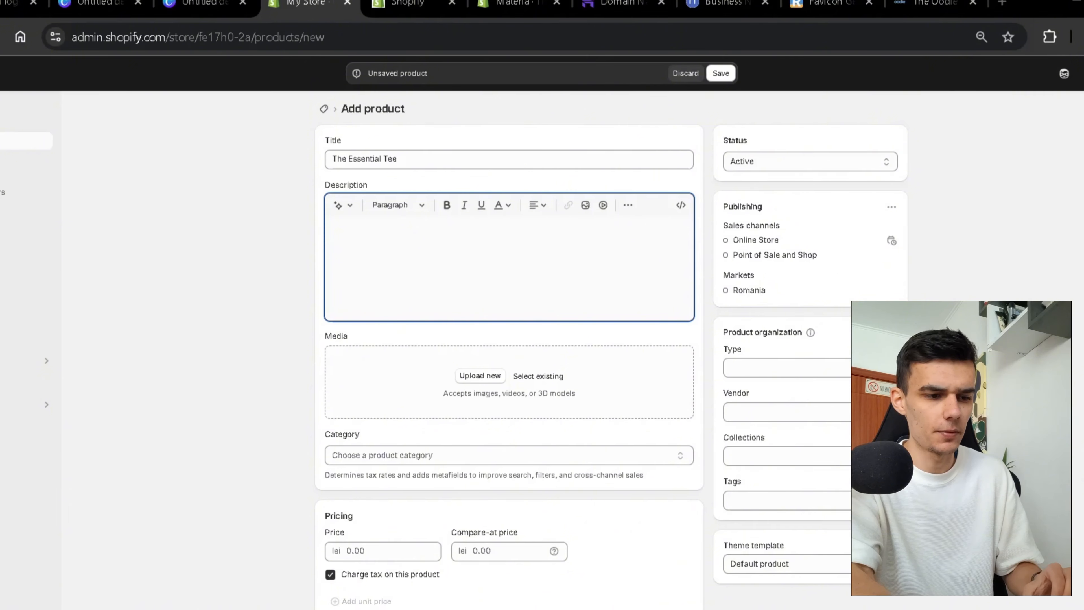
pyautogui.write("Women's black T-shirt - the perfect basic that will always come in handy!   high cotton content knitwear oversized cut short sleeves")
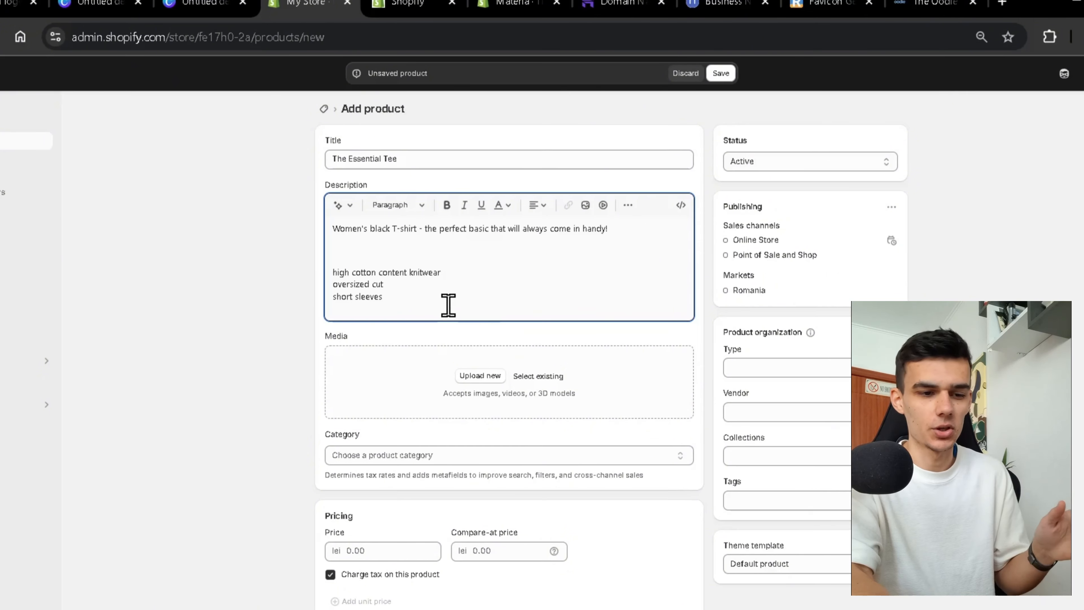
# Left-align the three feature lines and remove the stray leading space.
pyautogui.moveTo(445, 302); pyautogui.dragTo(320, 276)
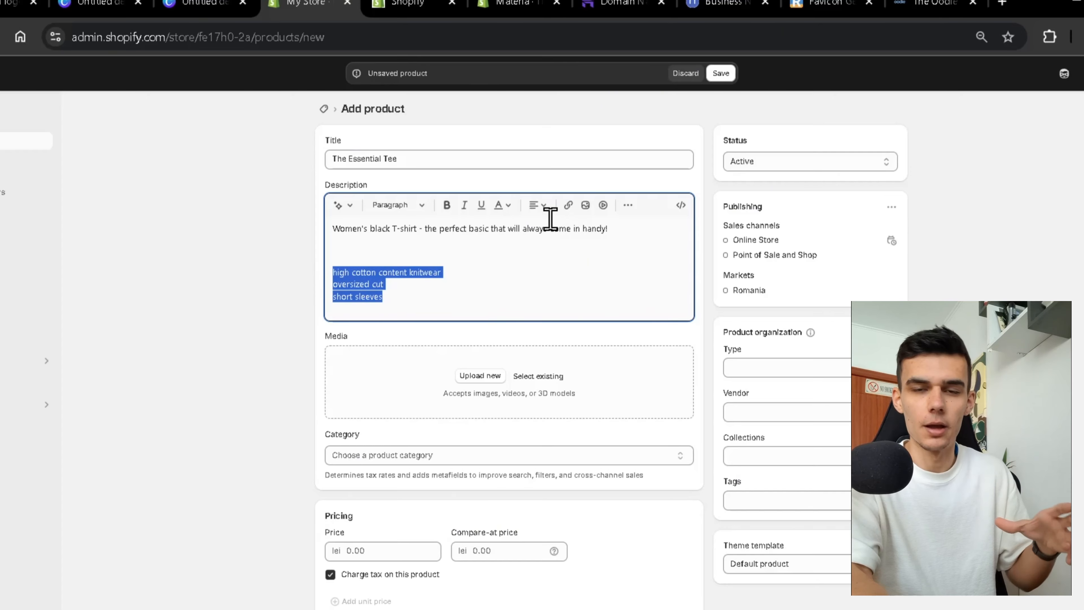
pyautogui.click(541, 206)
pyautogui.click(538, 226)
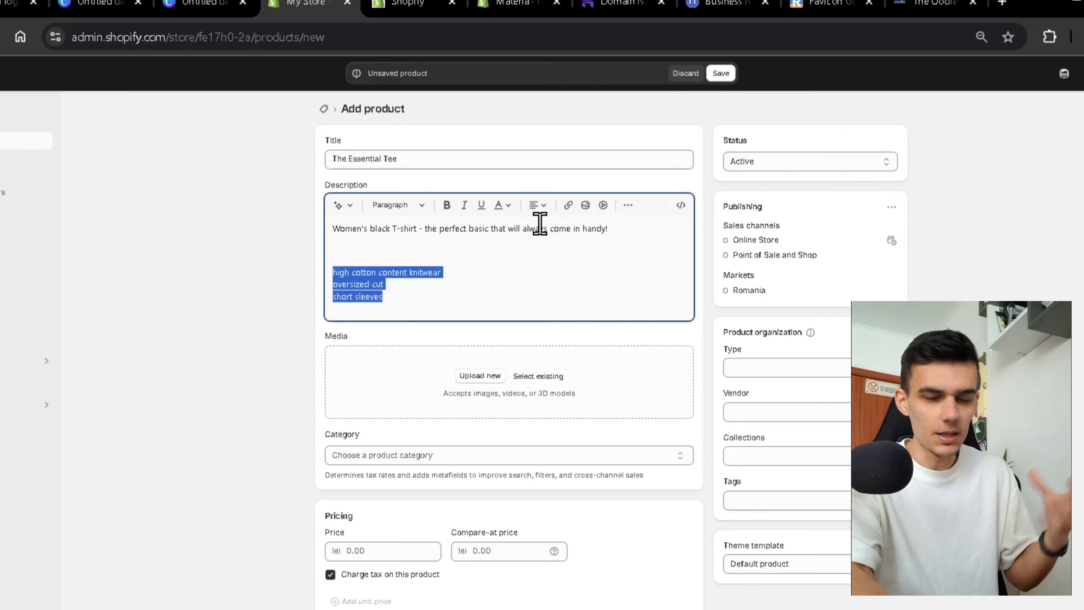
pyautogui.click(490, 273)
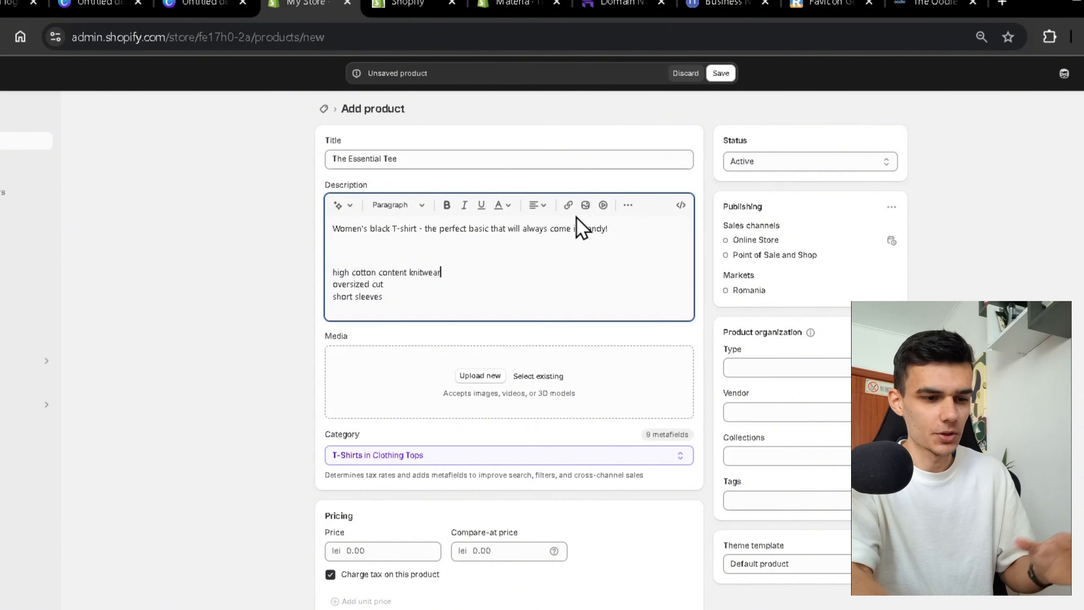
pyautogui.click(333, 273)
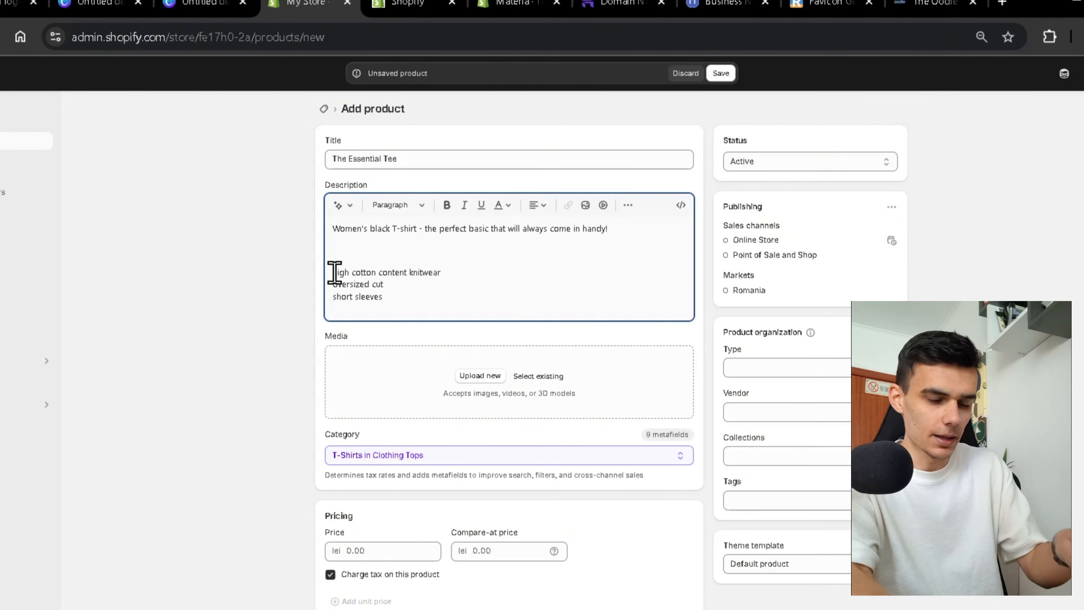
pyautogui.press('BackSpace')
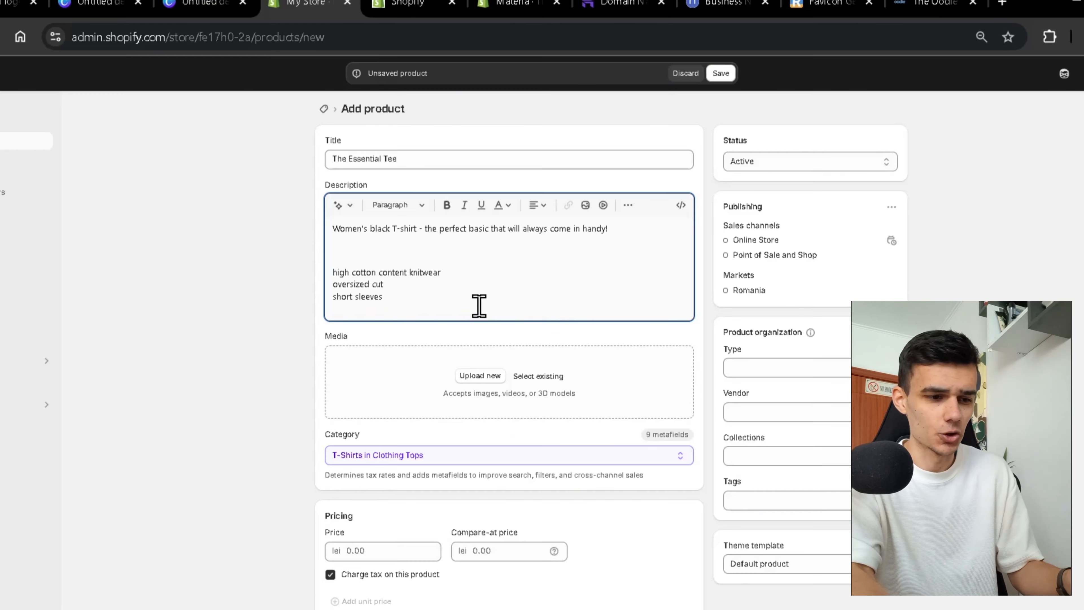
# Upload the two product images to Media: the black T-shirt and the model photo.
pyautogui.scroll(-4, 469, 299)
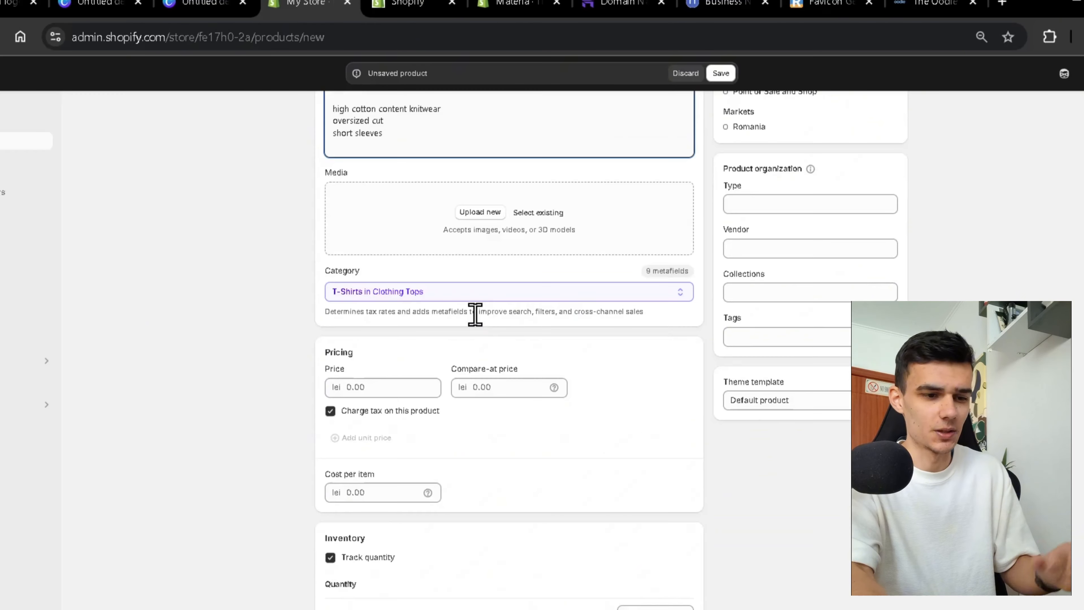
pyautogui.scroll(1, 478, 247)
pyautogui.click(475, 242)
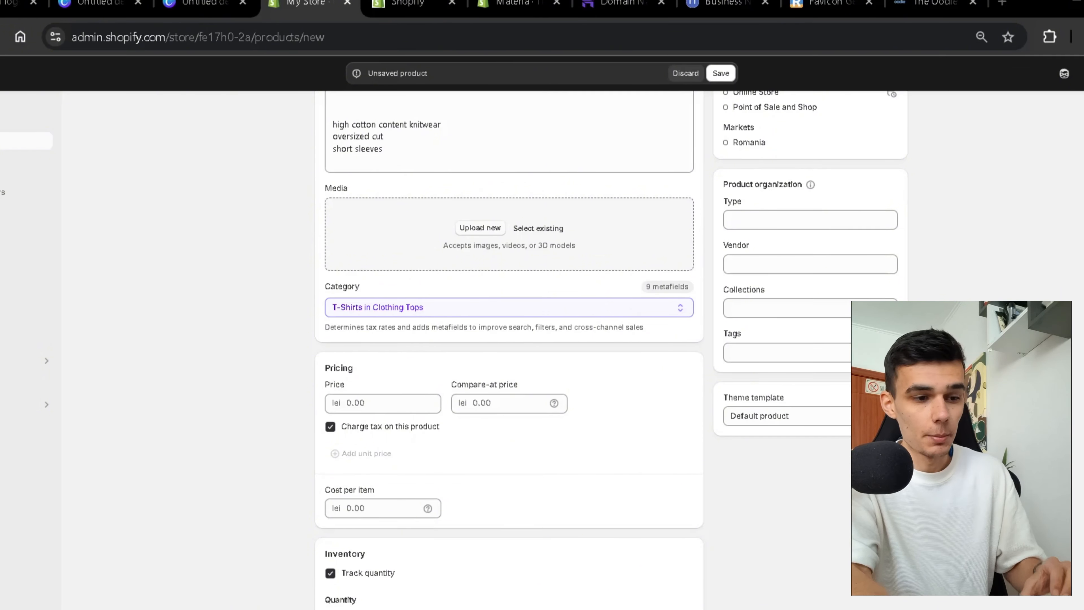
pyautogui.click(508, 477)
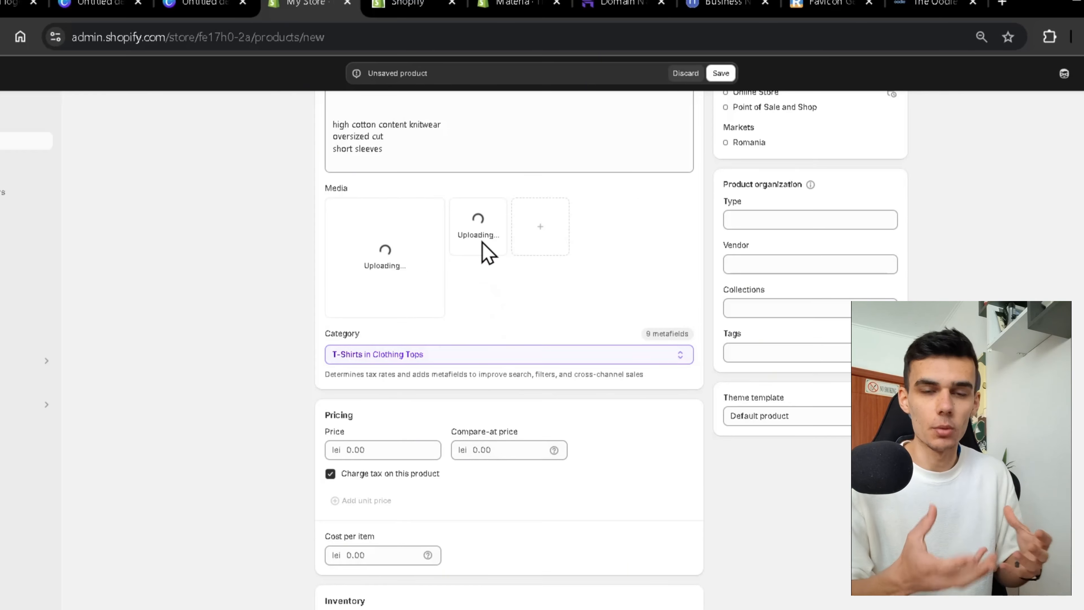
# Reorder the media so the flat black T-shirt image comes first.
pyautogui.scroll(2, 489, 249)
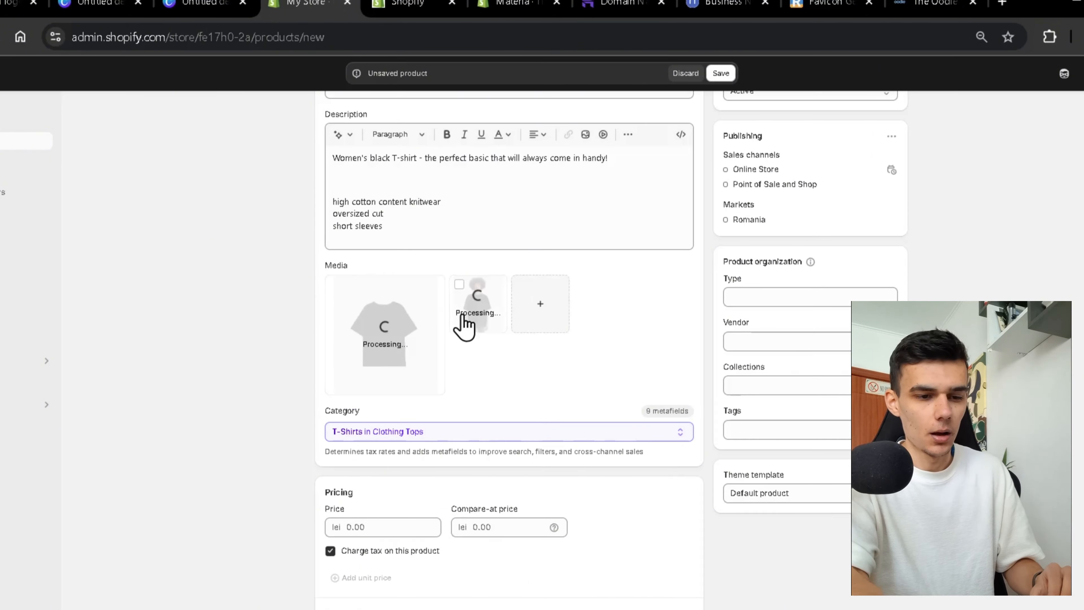
pyautogui.moveTo(444, 326); pyautogui.dragTo(496, 311)
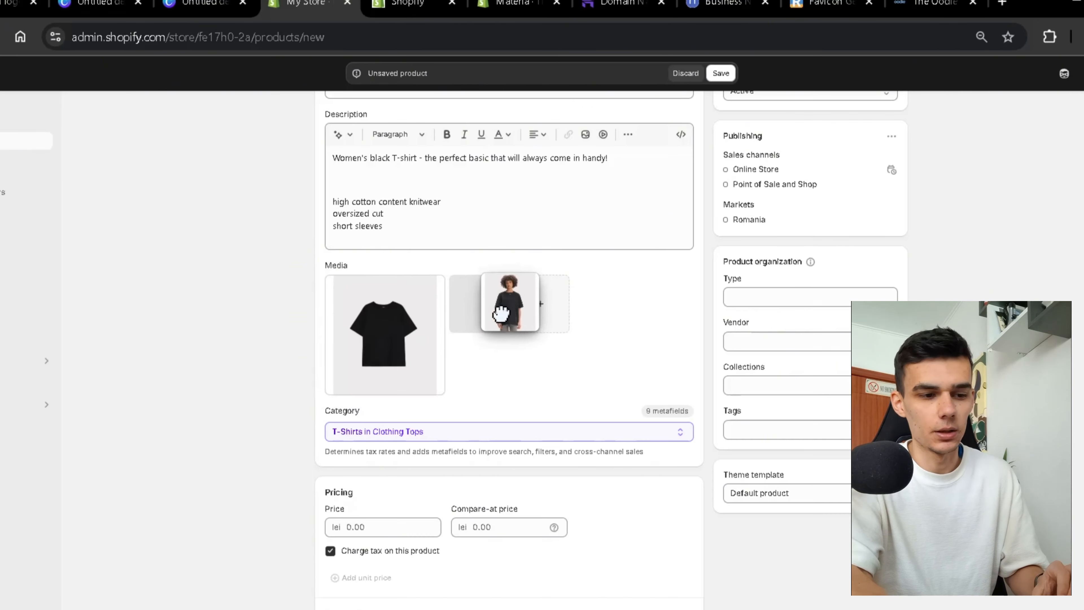
pyautogui.scroll(-2, 600, 423)
pyautogui.scroll(-2, 589, 418)
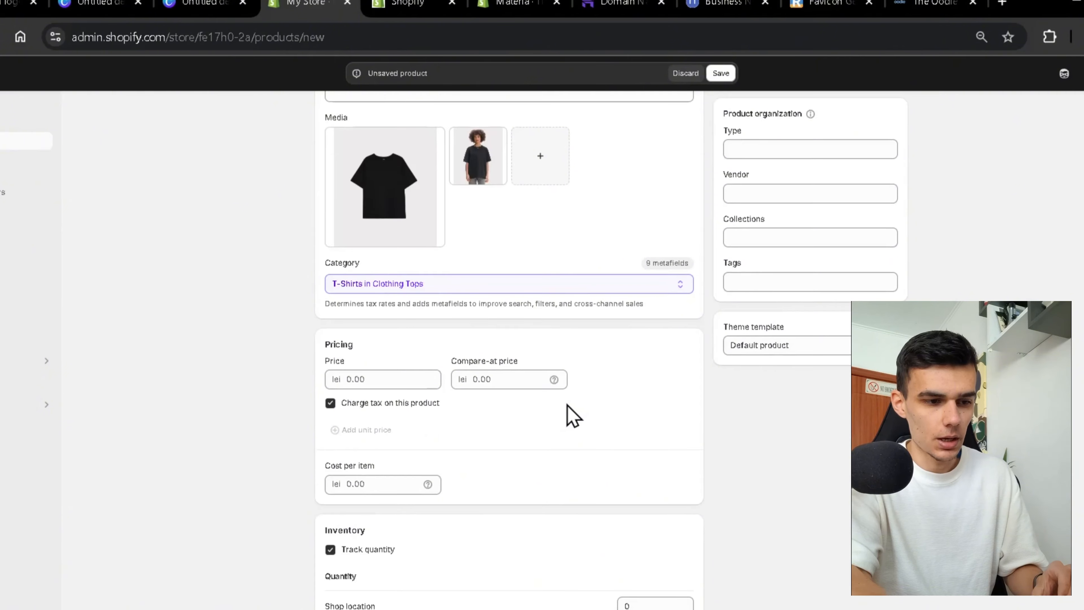
pyautogui.scroll(-2, 464, 455)
pyautogui.scroll(3, 466, 457)
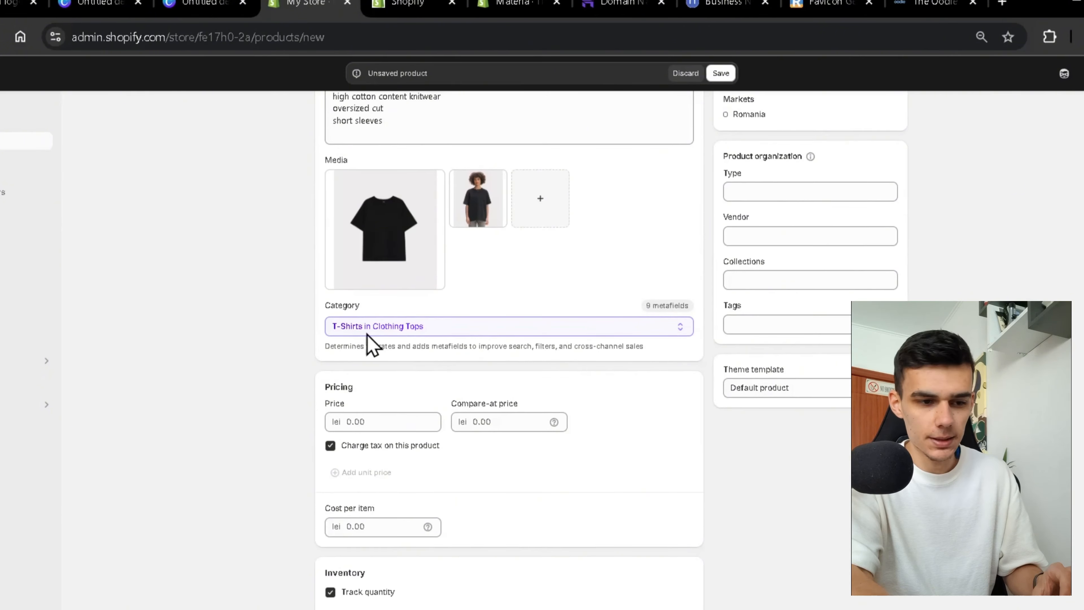
# Set the product's selling price to 30 lei.
pyautogui.click(366, 424)
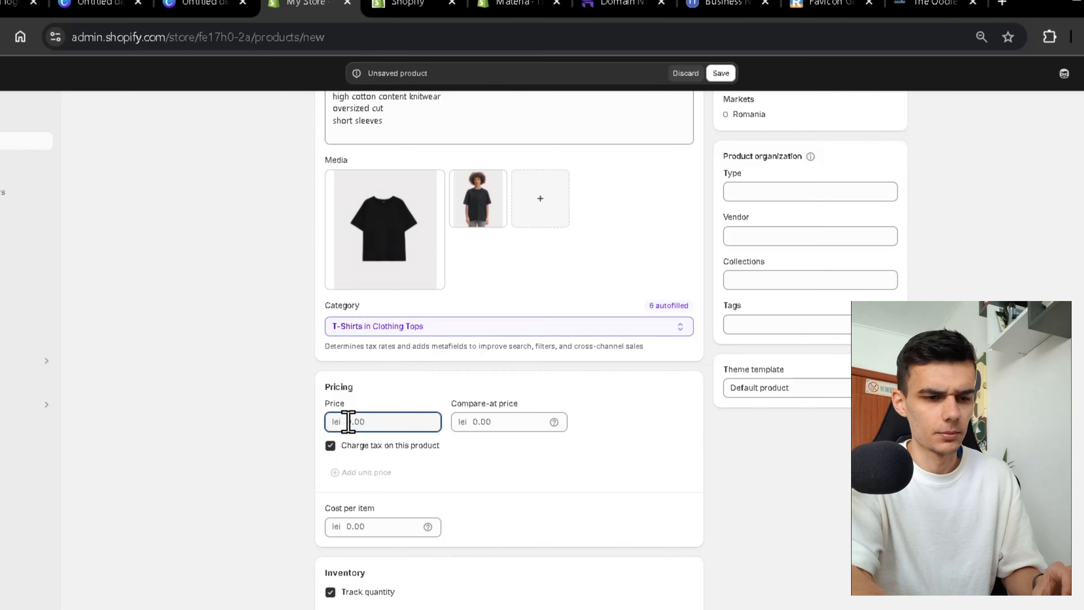
pyautogui.write('30')
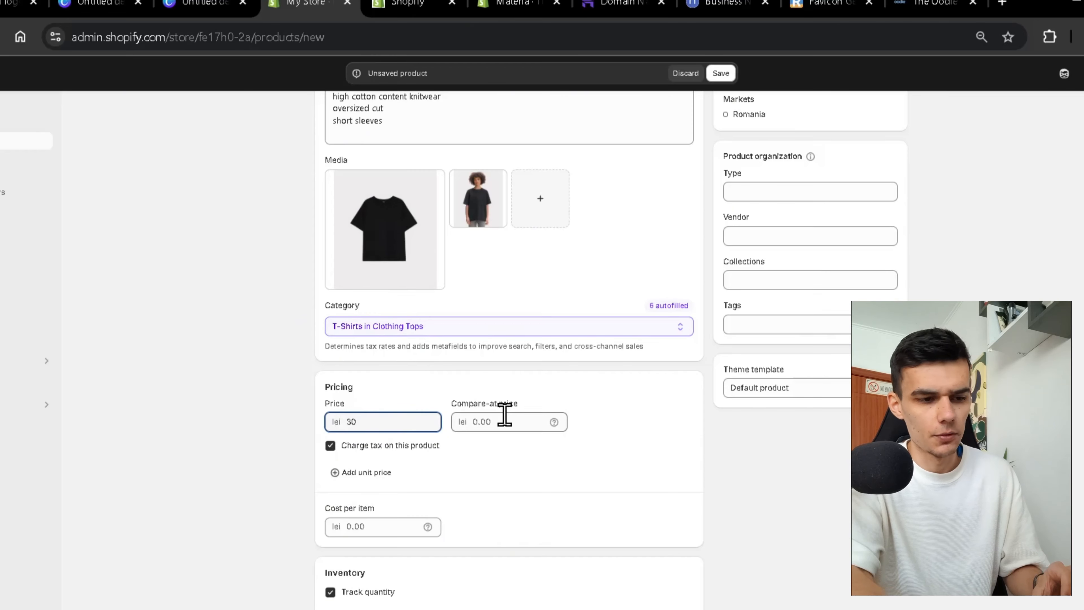
pyautogui.click(525, 420)
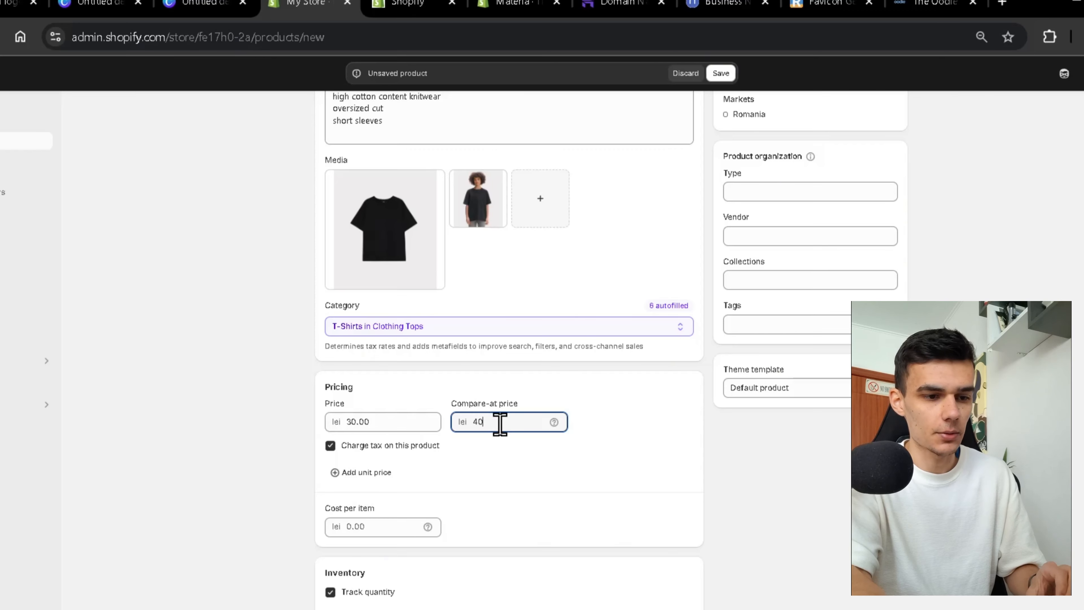
pyautogui.scroll(-3, 514, 473)
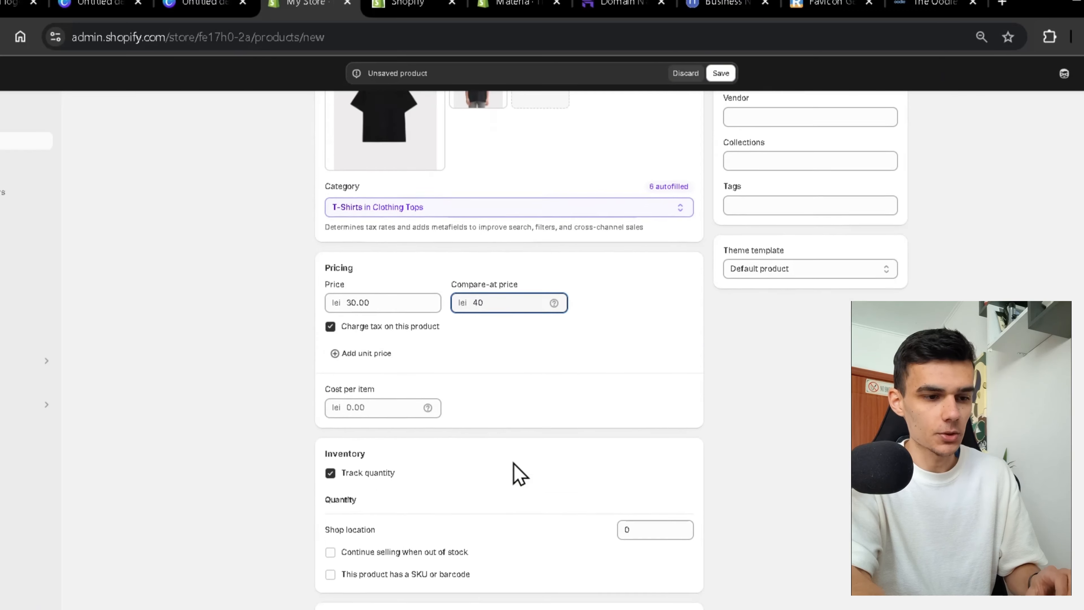
pyautogui.scroll(-3, 484, 351)
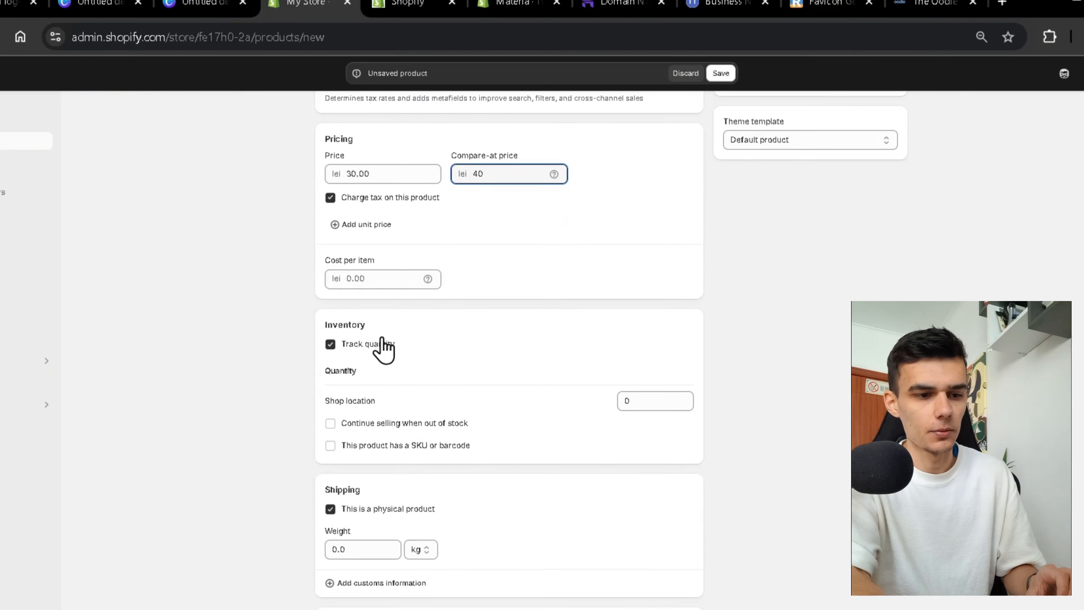
# Stock 100 units at the shop location, with quantity tracking on and out-of-stock selling off.
pyautogui.click(644, 394)
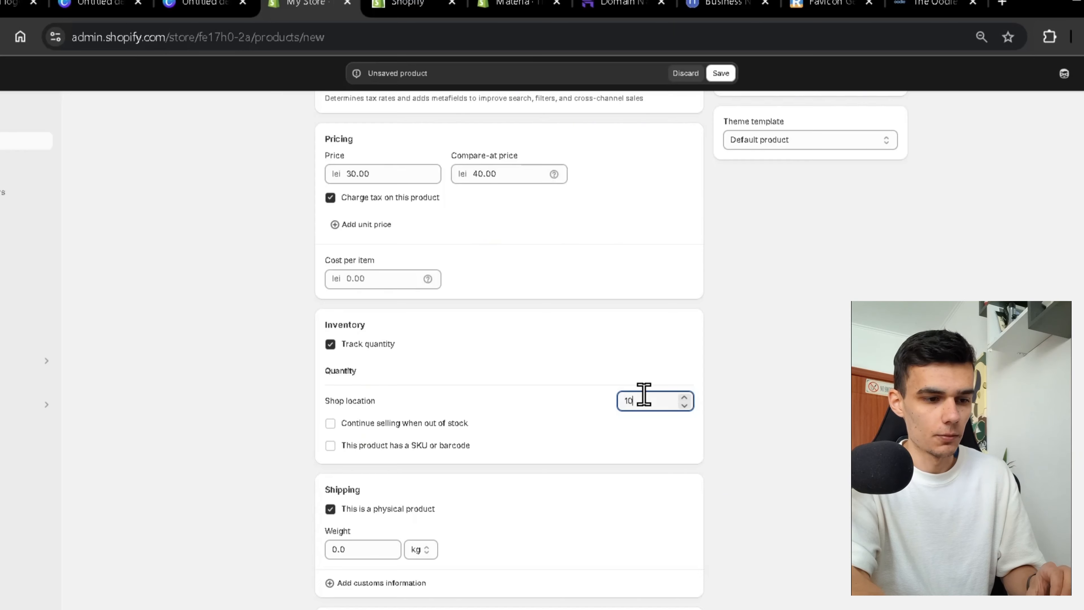
pyautogui.click(571, 363)
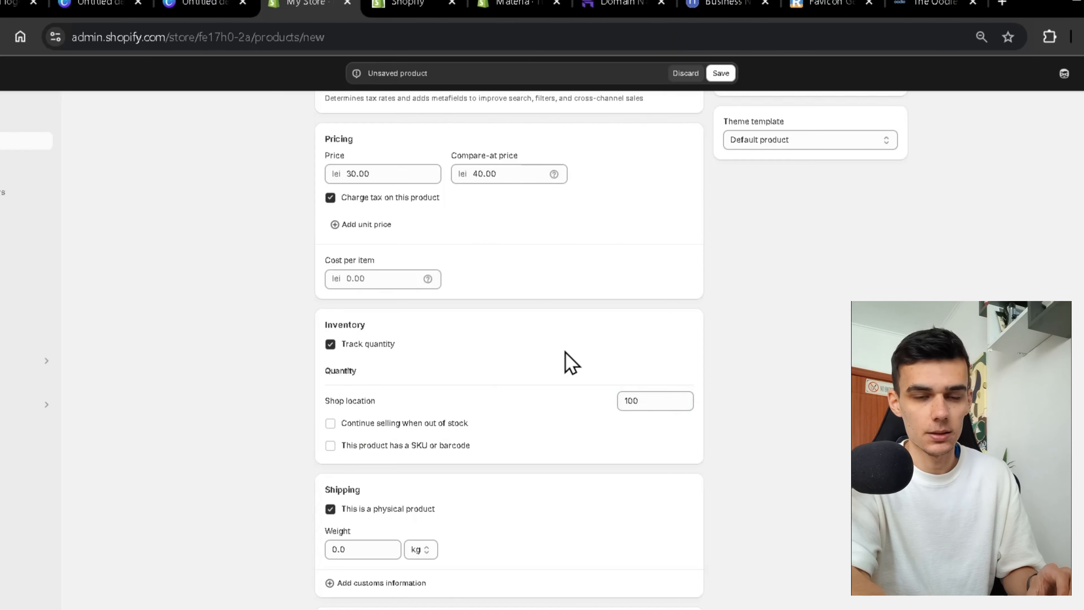
pyautogui.click(377, 350)
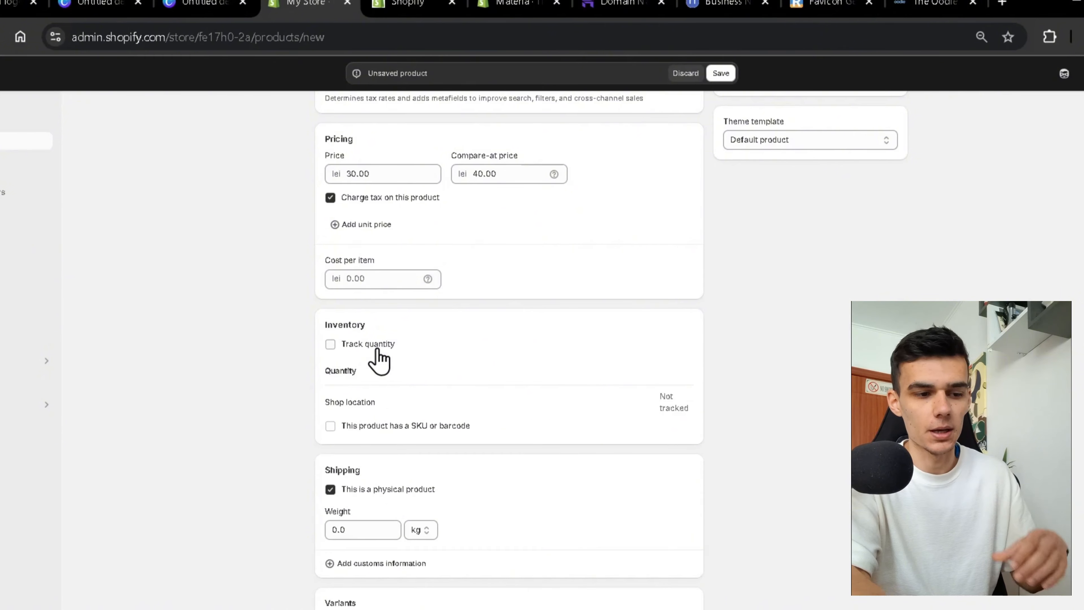
pyautogui.click(377, 349)
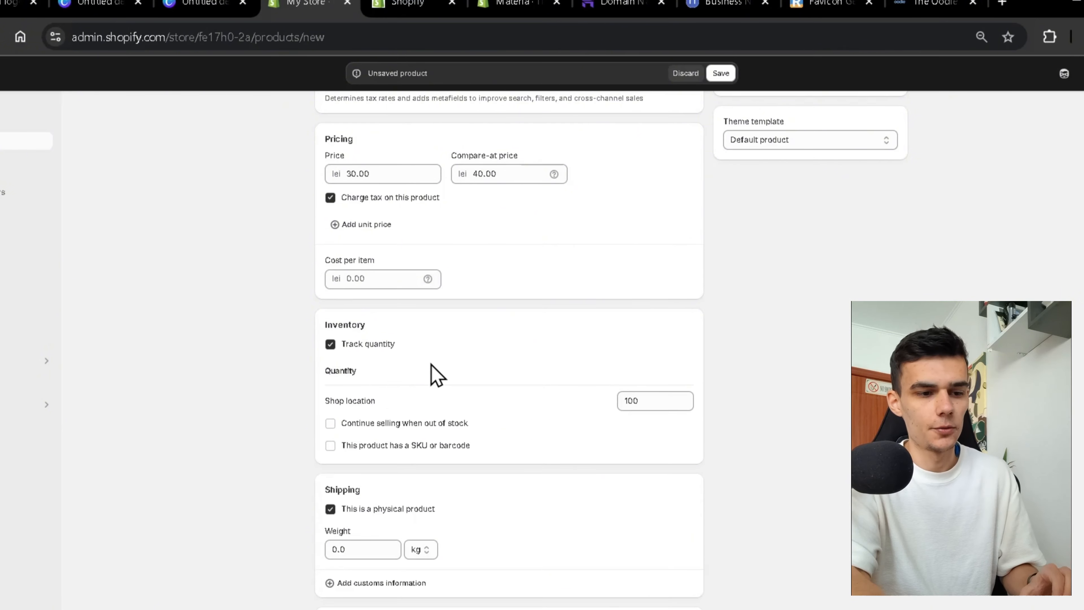
pyautogui.scroll(-2, 427, 366)
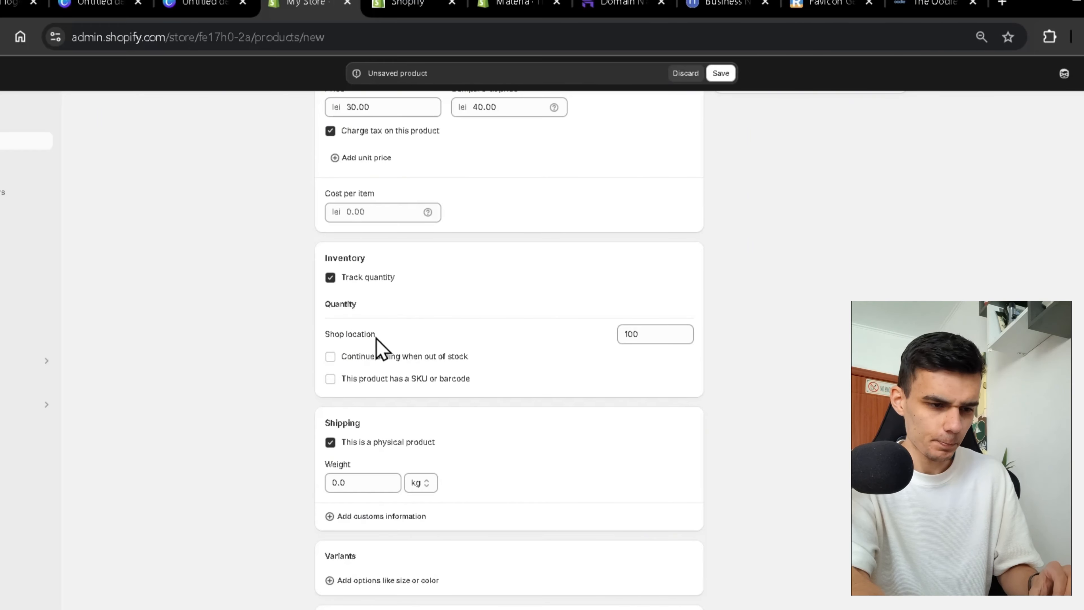
pyautogui.click(331, 358)
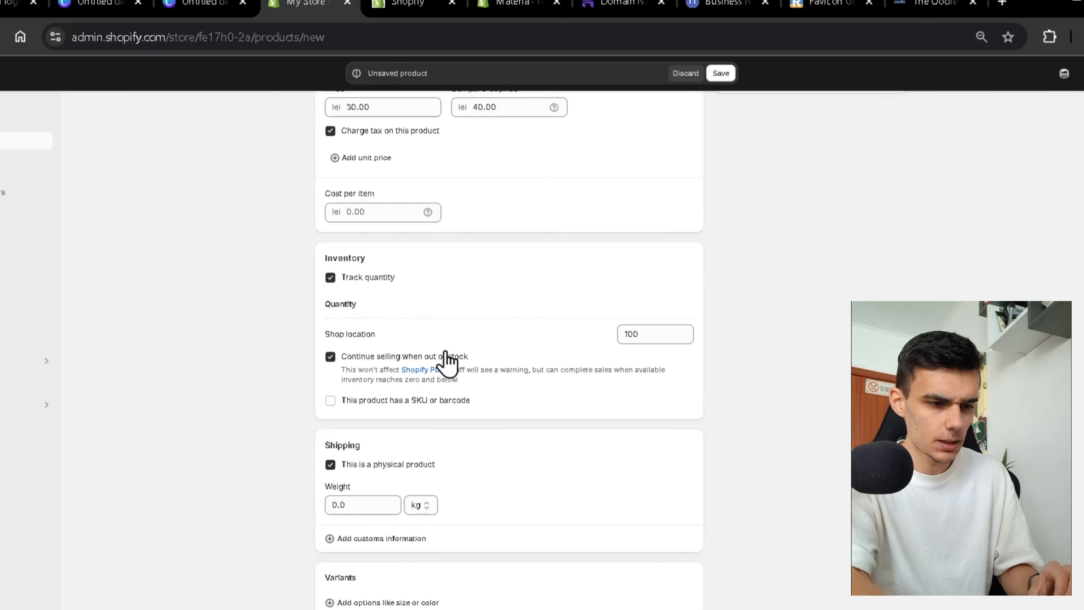
pyautogui.click(380, 358)
pyautogui.scroll(-5, 469, 341)
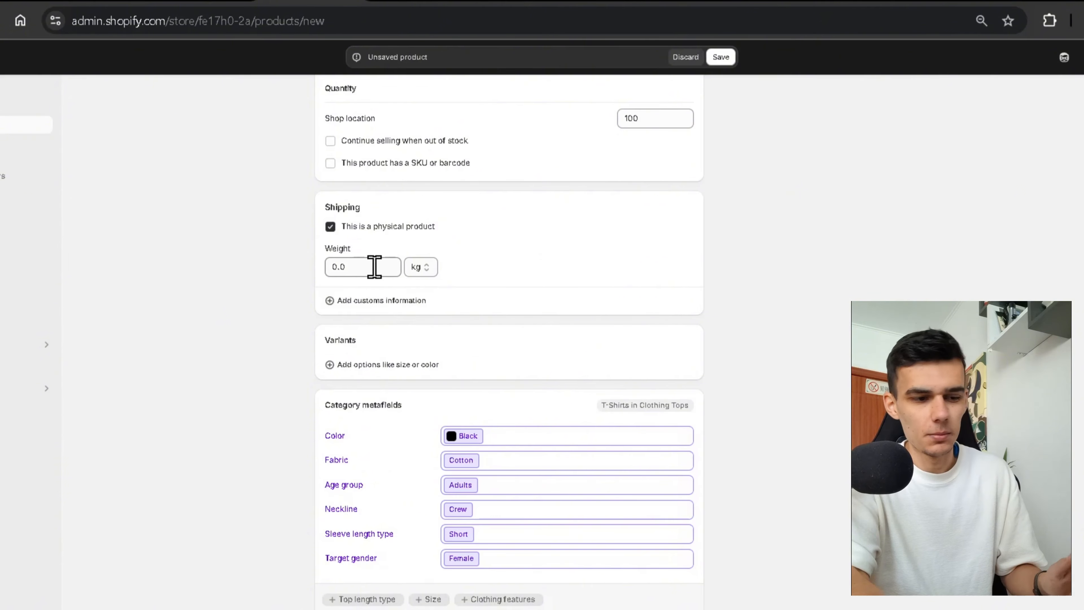
# Set the product's shipping weight to 0.25 kg.
pyautogui.click(358, 268)
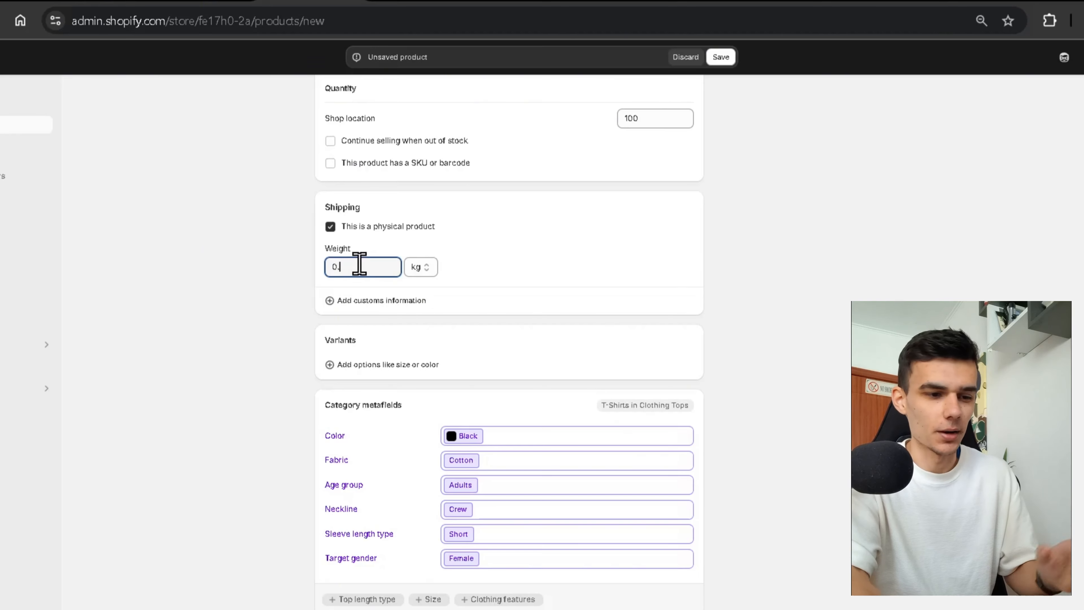
pyautogui.scroll(-3, 462, 256)
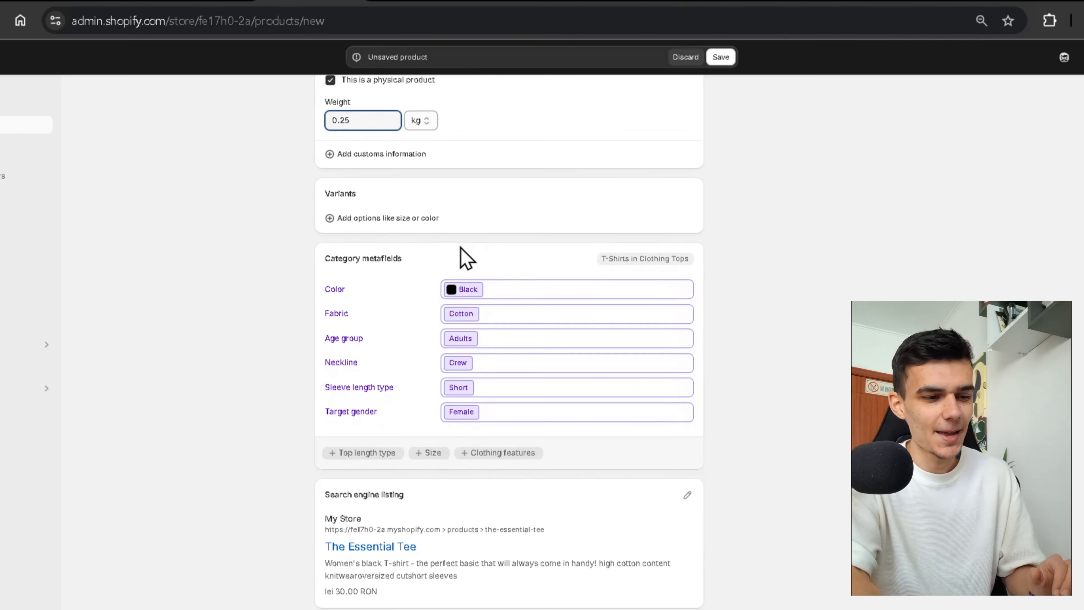
pyautogui.click(380, 220)
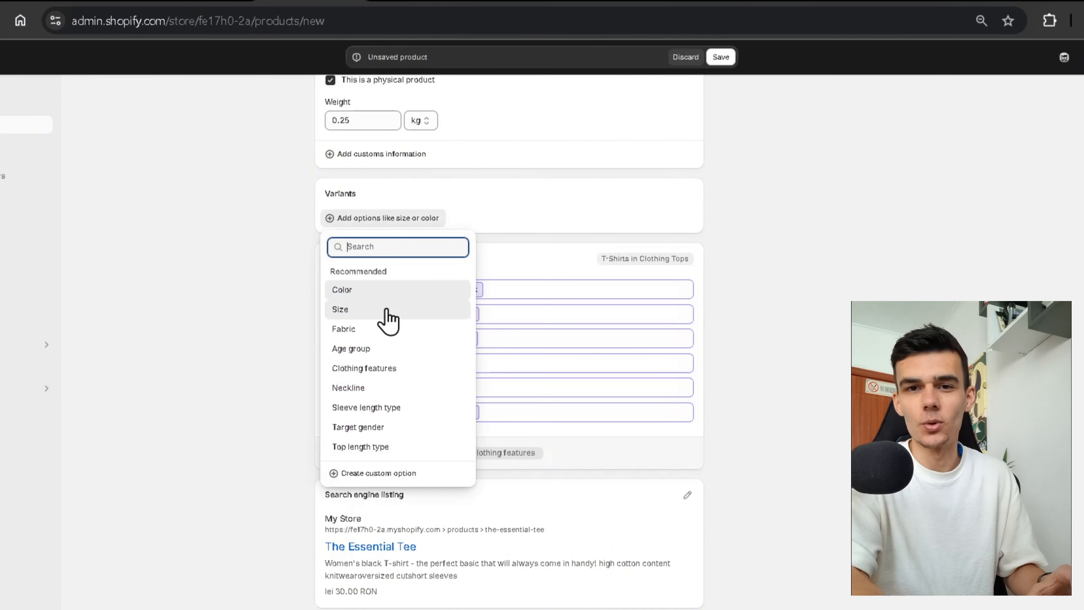
# Add Size and Color variant options, with sizes S, M and L.
pyautogui.click(386, 311)
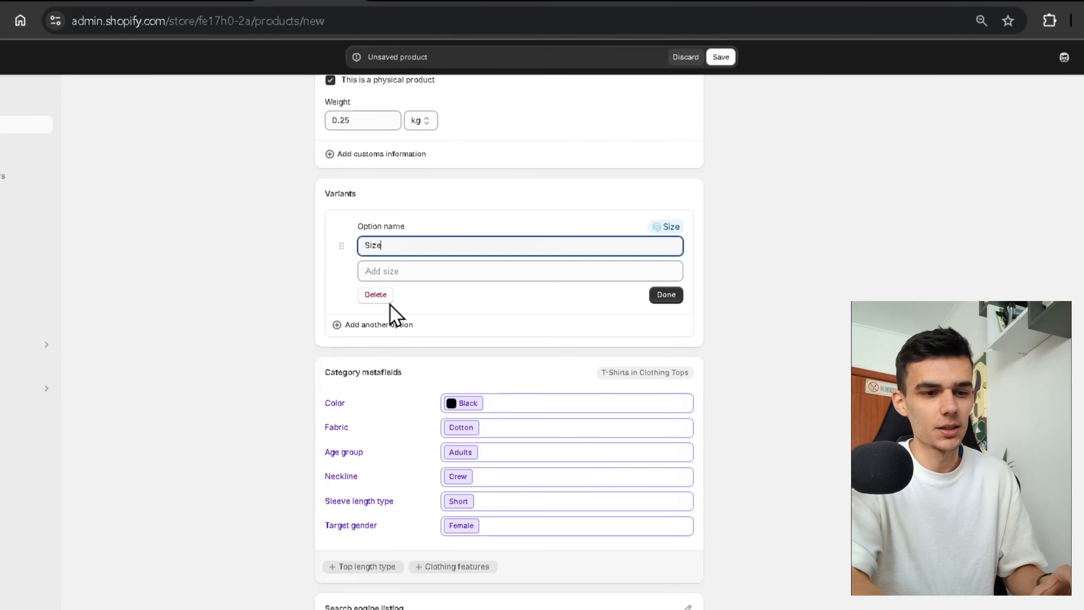
pyautogui.click(379, 324)
pyautogui.click(380, 395)
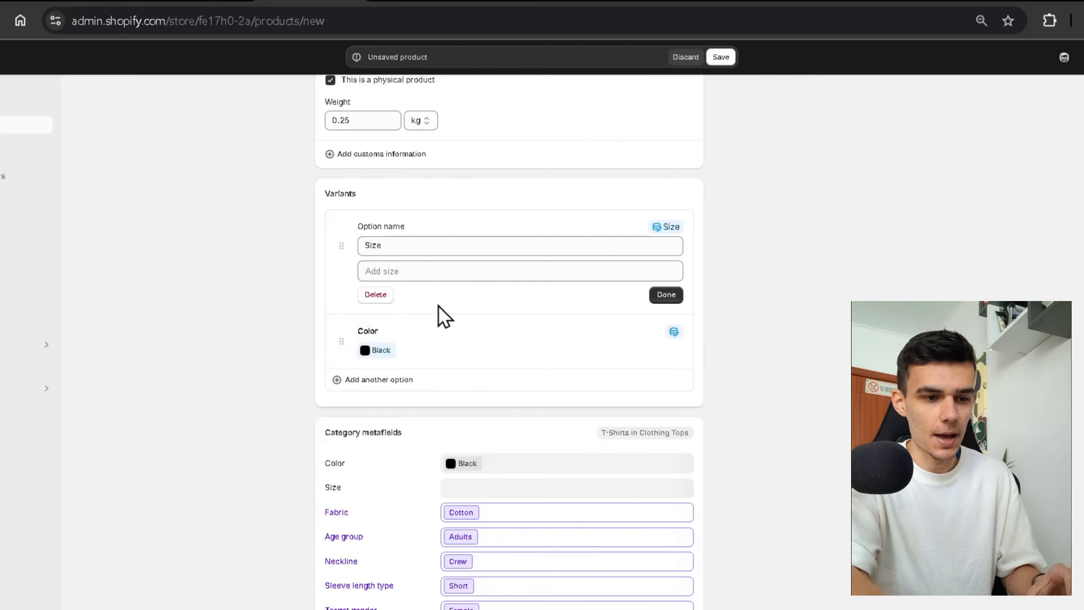
pyautogui.click(427, 271)
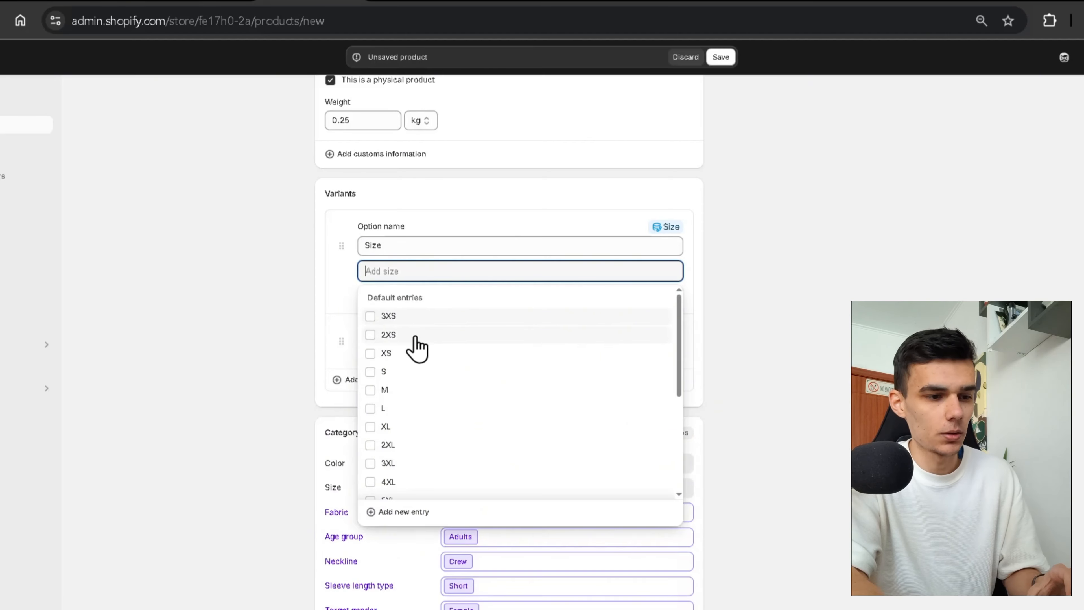
pyautogui.click(401, 373)
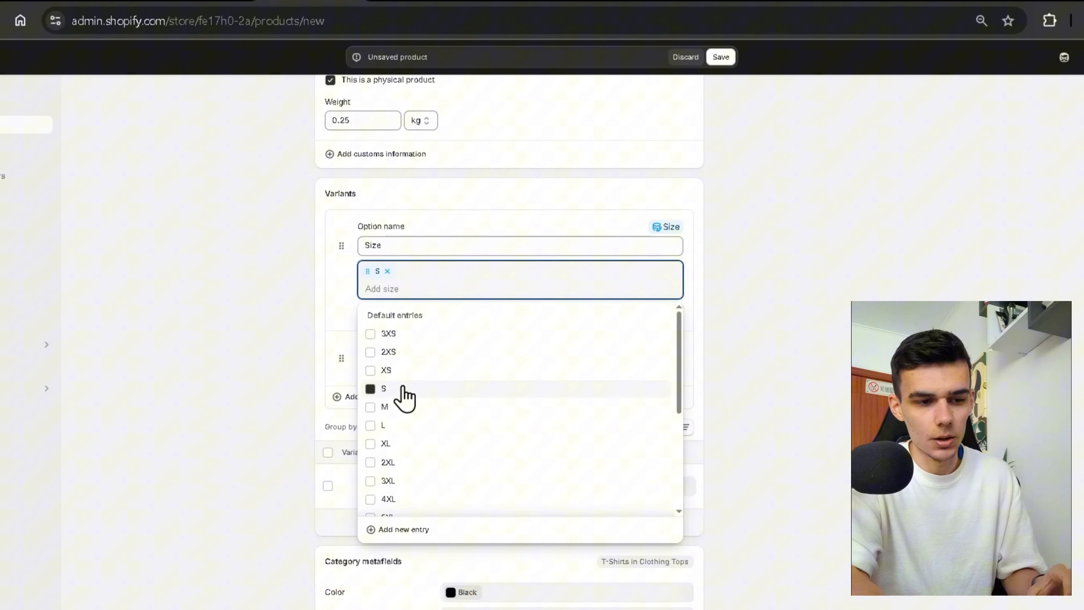
pyautogui.click(392, 408)
pyautogui.click(392, 426)
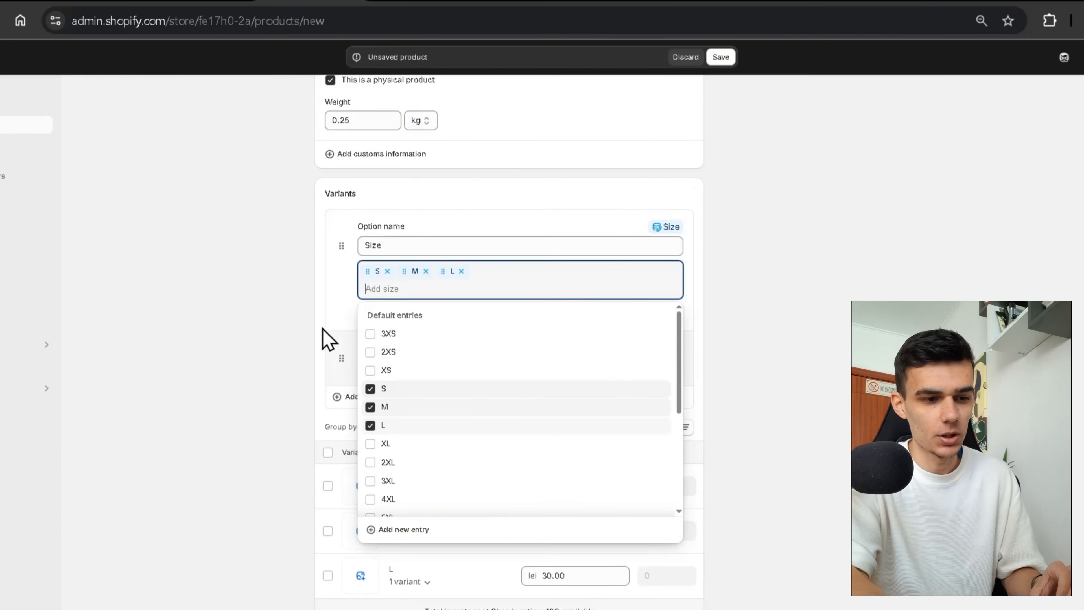
pyautogui.click(302, 337)
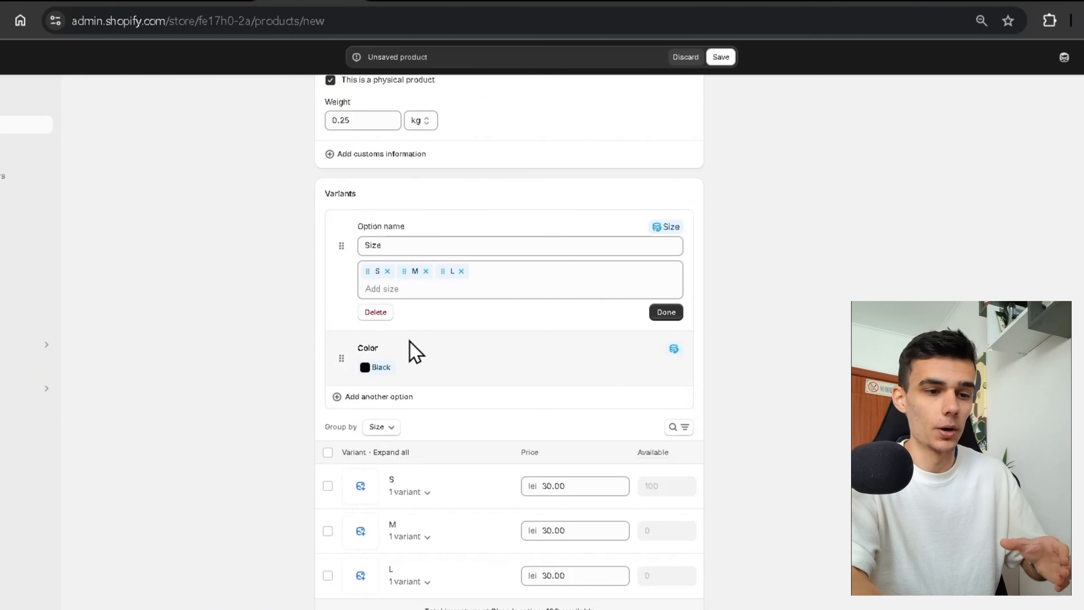
# Check the S variant's price stays at 30 lei and review the search engine listing.
pyautogui.scroll(-3, 406, 538)
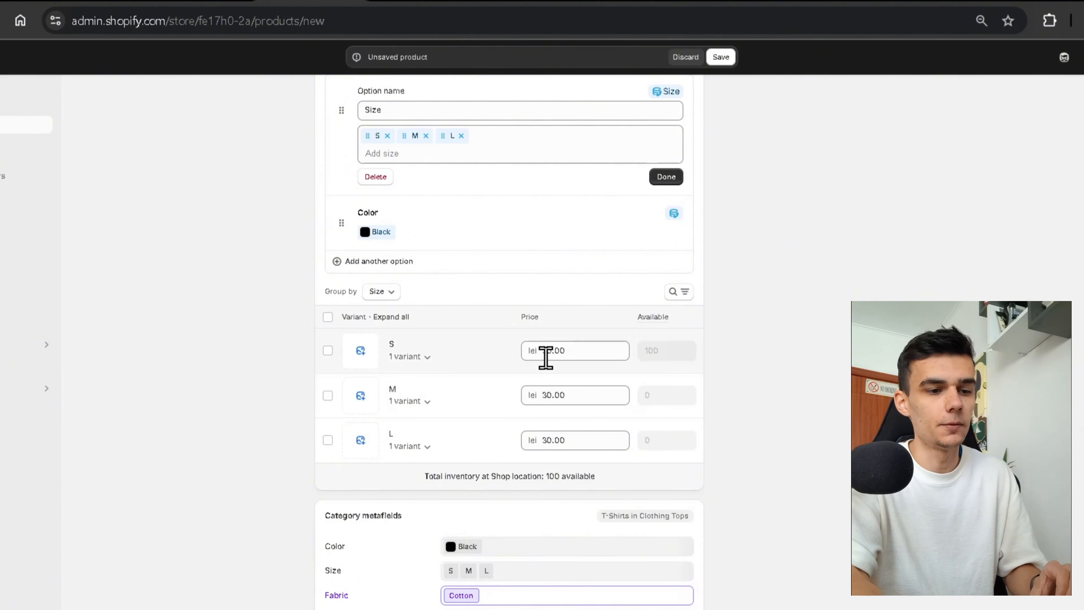
pyautogui.click(584, 358)
pyautogui.click(285, 389)
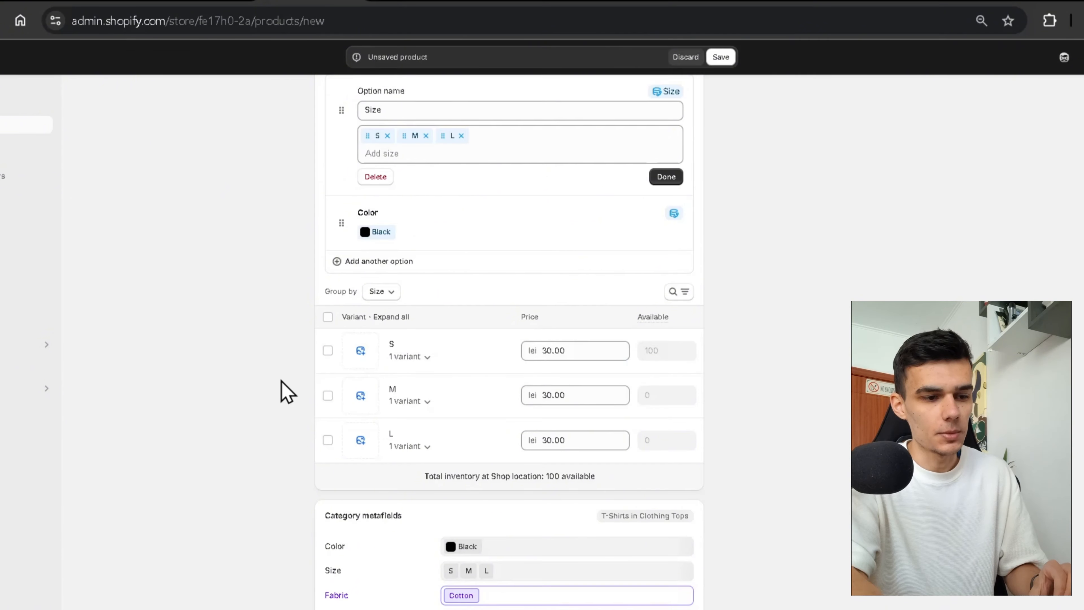
pyautogui.scroll(-7, 523, 397)
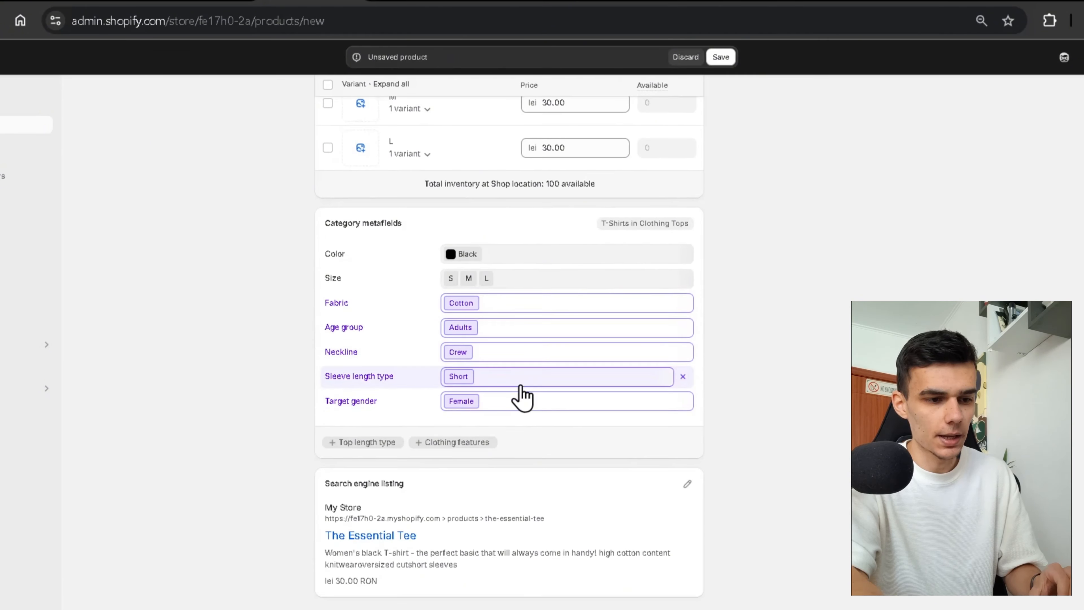
pyautogui.moveTo(324, 484); pyautogui.dragTo(342, 510)
pyautogui.click(277, 503)
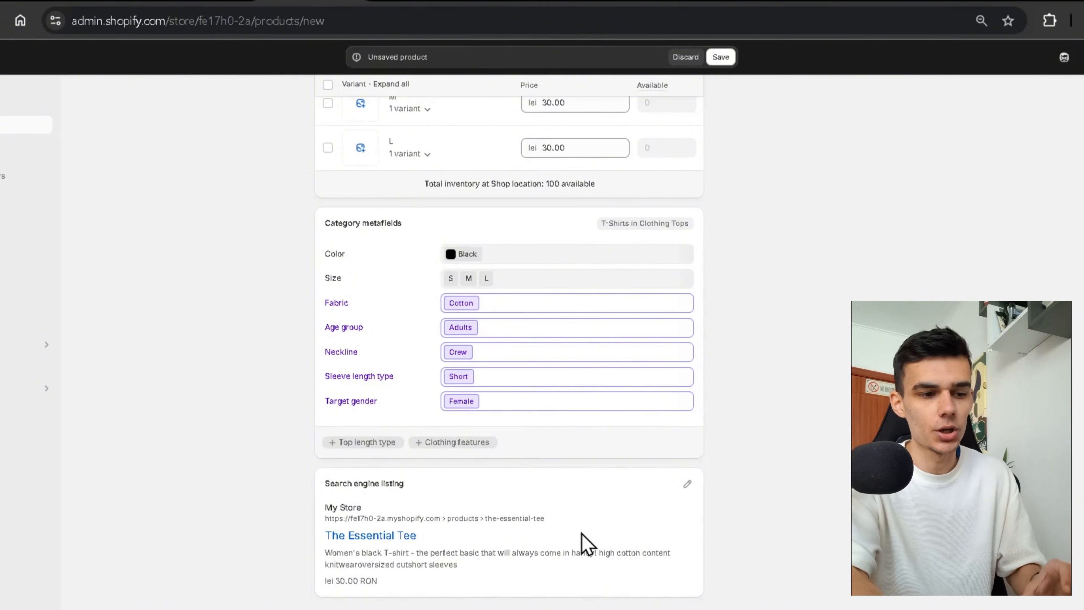
# Change the search listing page title to 'The Essential Tee - Materia'.
pyautogui.click(688, 484)
pyautogui.scroll(-5, 583, 538)
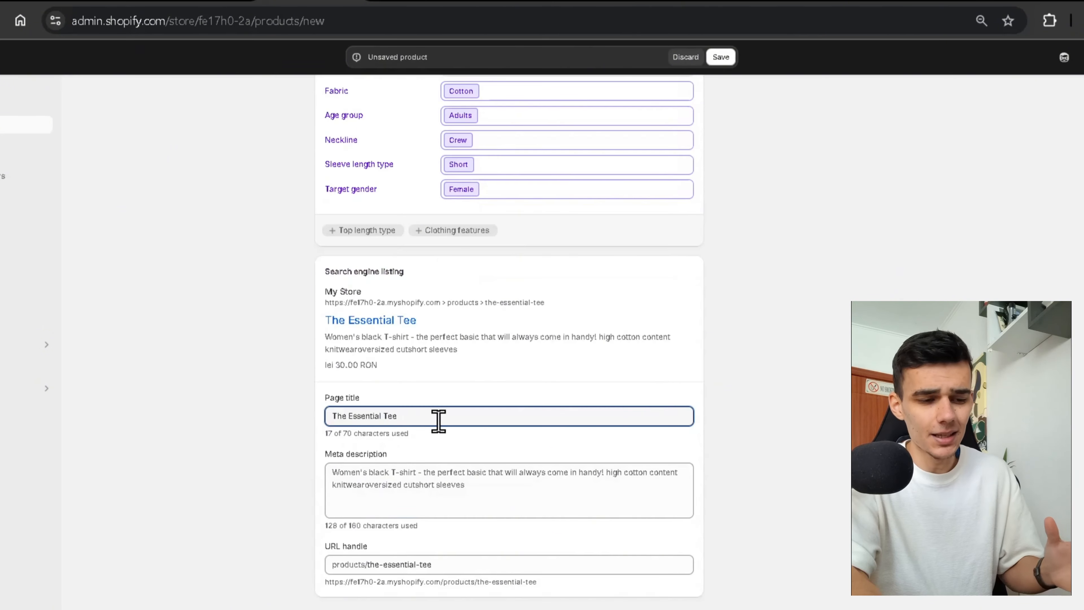
pyautogui.write('- Mate')
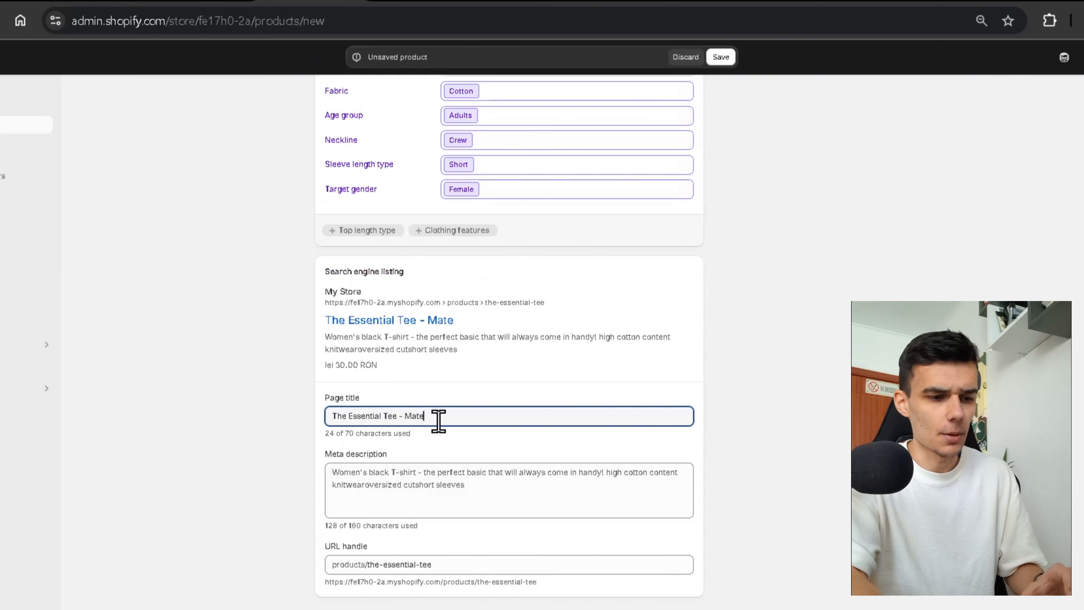
pyautogui.write('ria')
pyautogui.scroll(15, 733, 520)
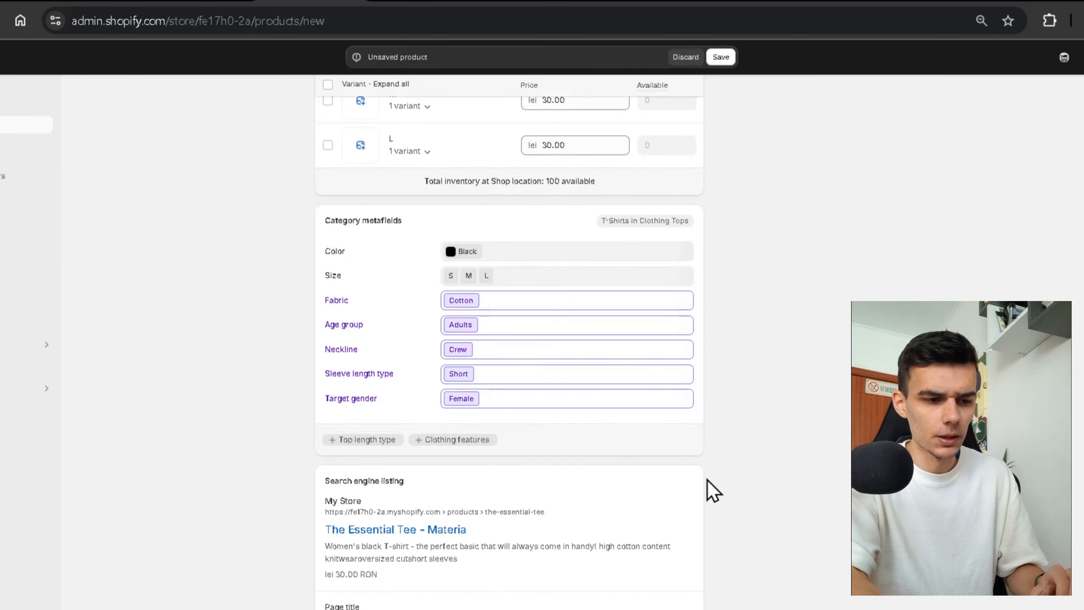
pyautogui.scroll(6, 713, 490)
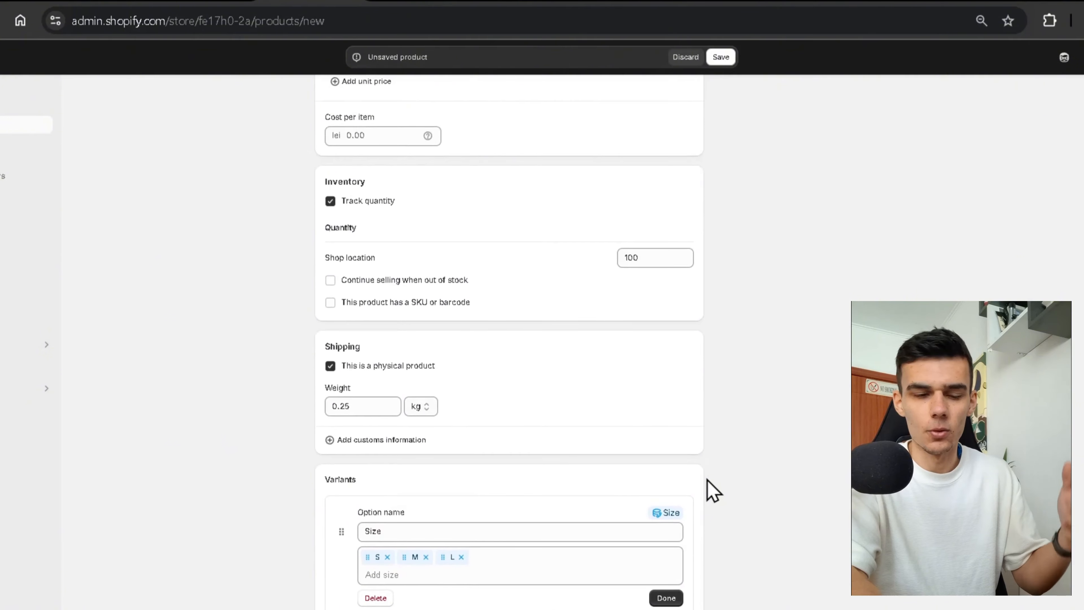
pyautogui.scroll(-15, 713, 490)
pyautogui.scroll(-5, 713, 490)
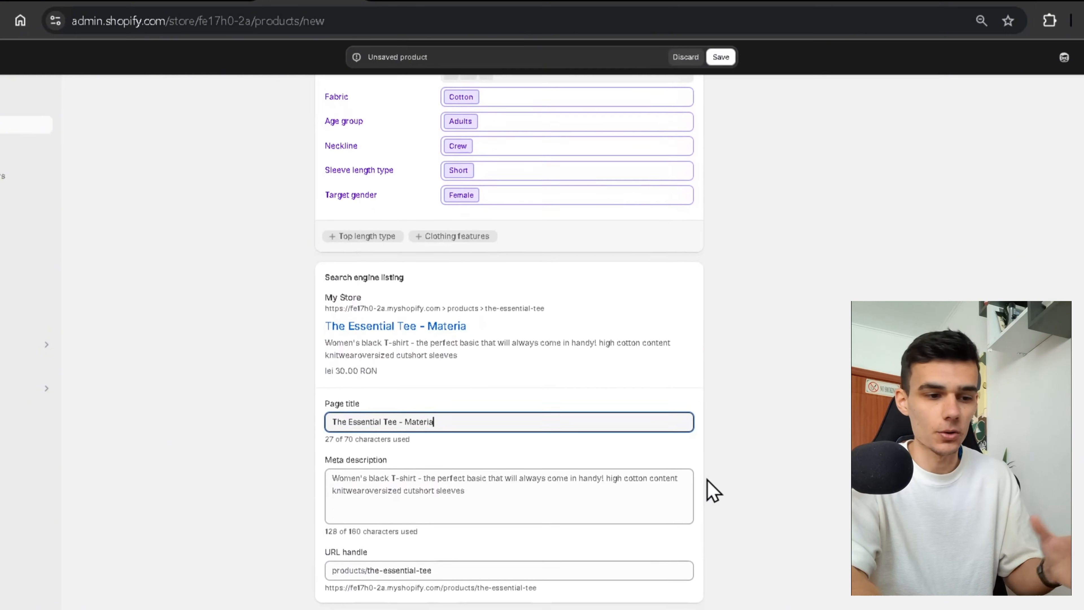
pyautogui.scroll(20, 640, 361)
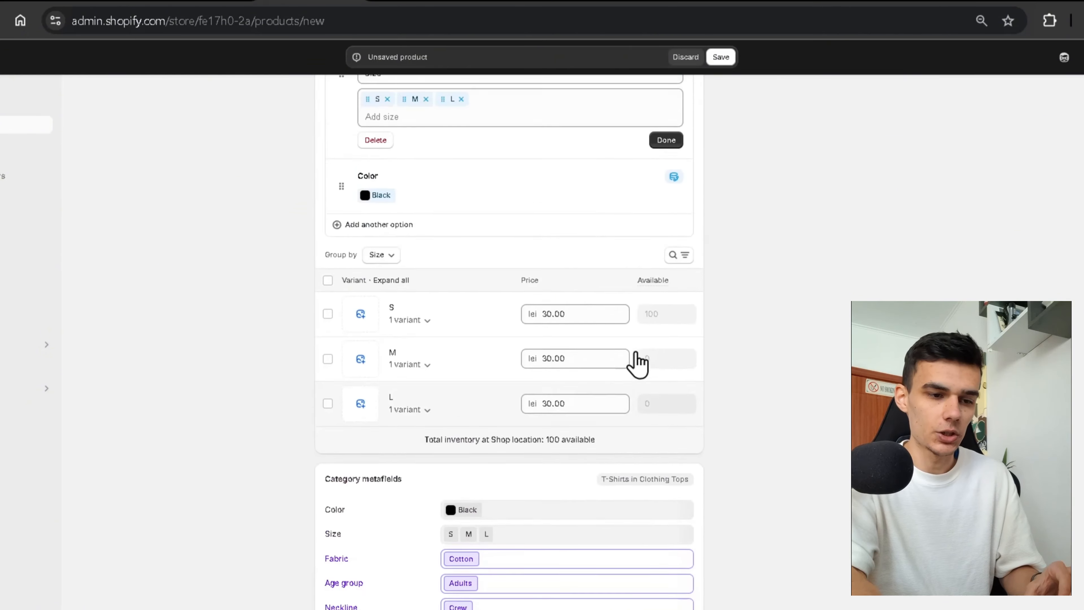
# Save the new product and review the saved page.
pyautogui.click(721, 58)
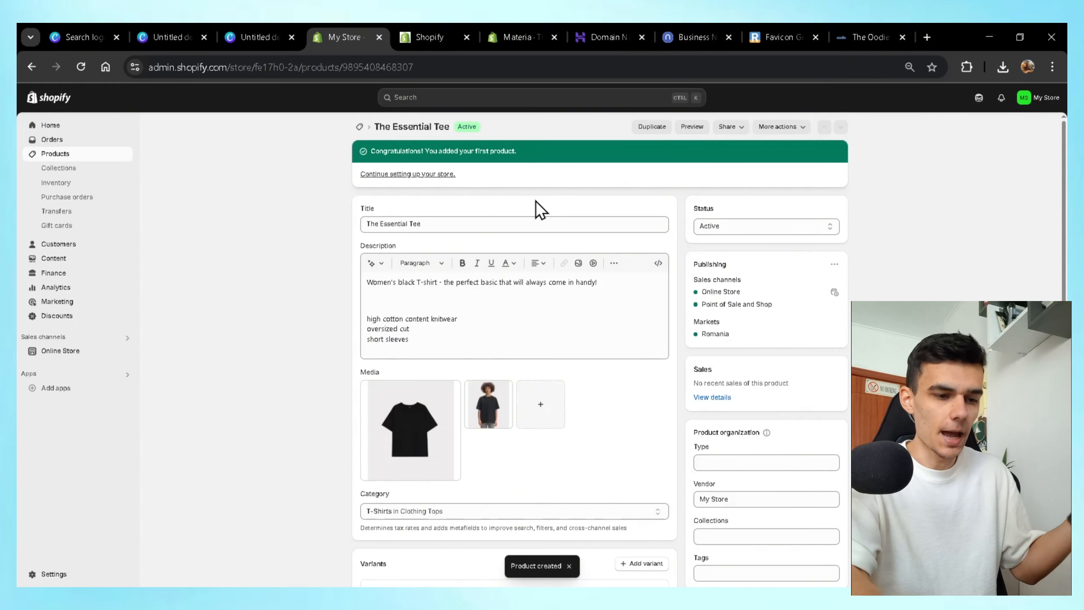
pyautogui.scroll(-5, 371, 398)
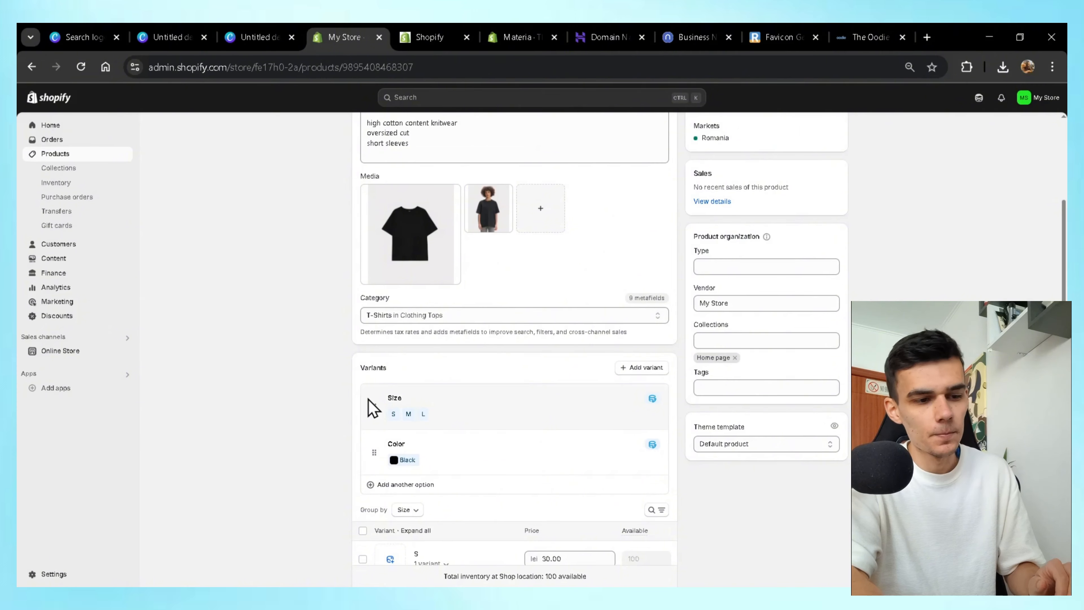
pyautogui.scroll(-3, 371, 408)
pyautogui.scroll(5, 368, 408)
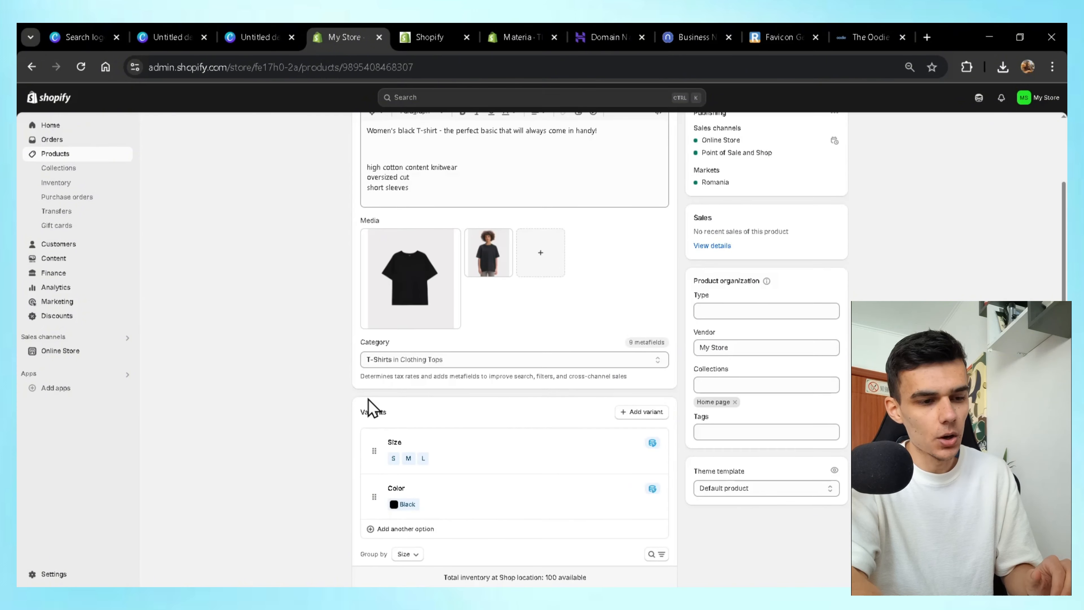
# Change the store currency to US Dollar in settings and save it.
pyautogui.click(60, 575)
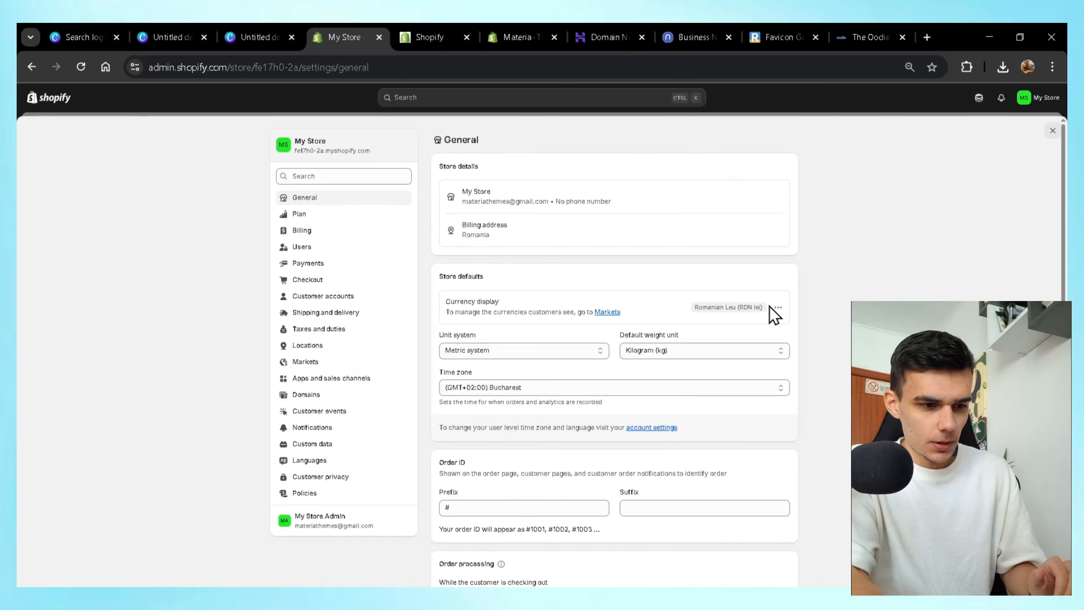
pyautogui.click(778, 308)
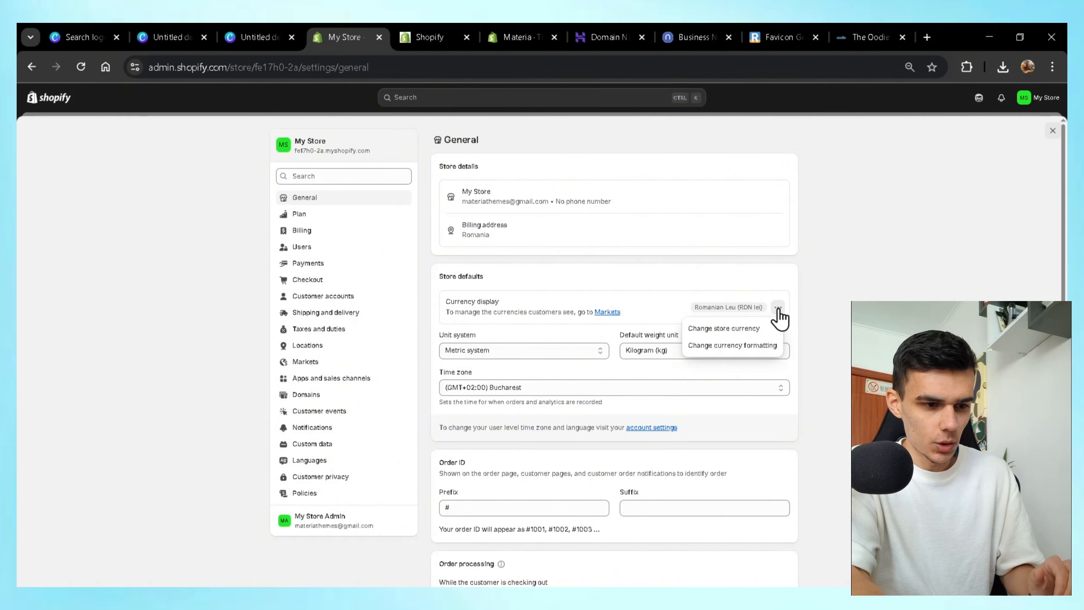
pyautogui.click(745, 331)
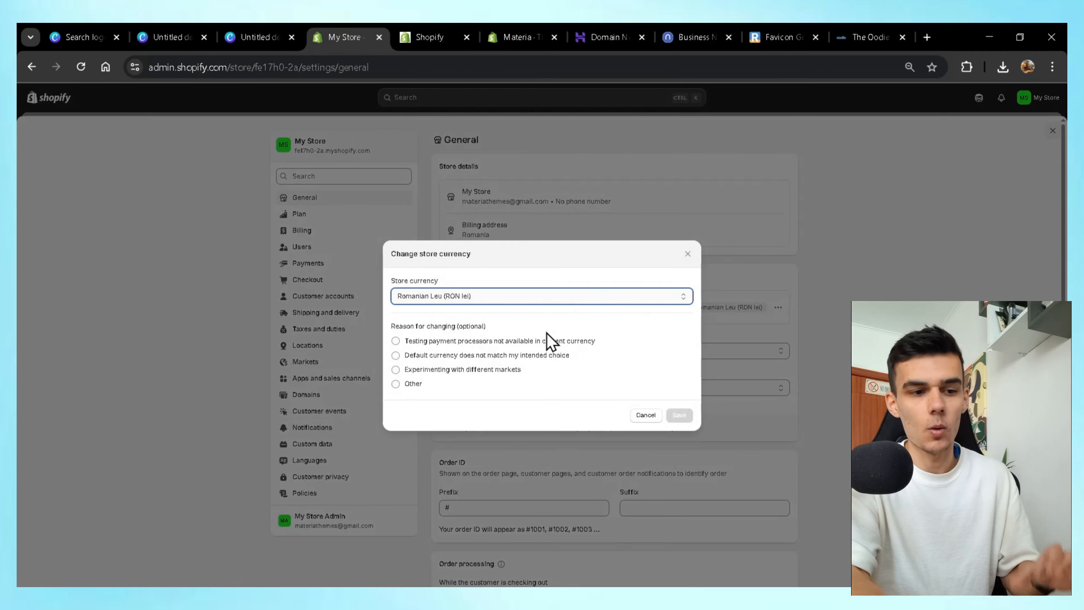
pyautogui.press('u')
pyautogui.press('s')
pyautogui.click(679, 434)
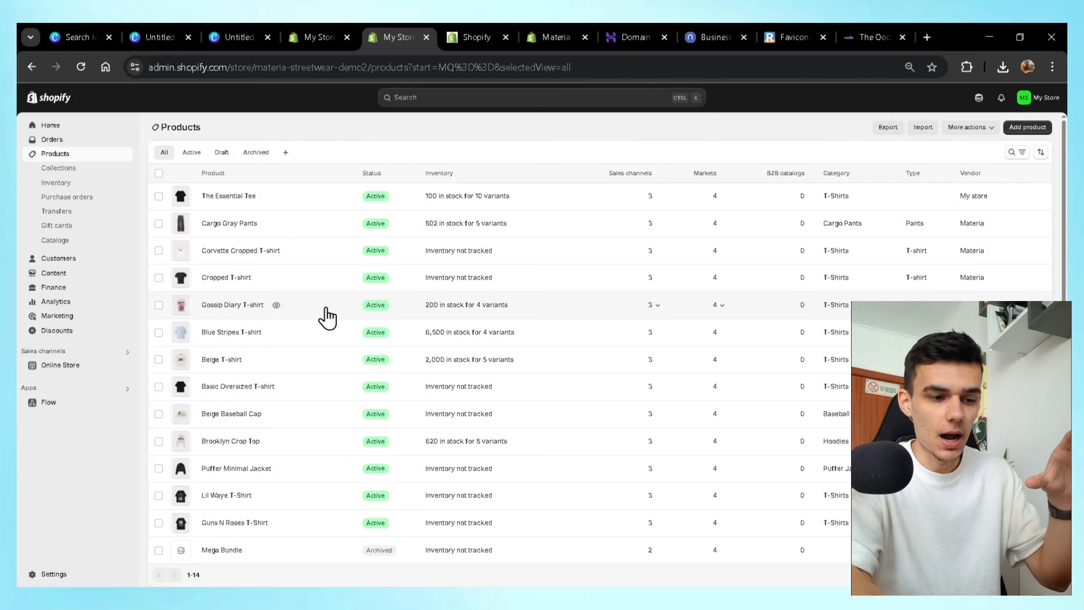
pyautogui.scroll(-1, 322, 317)
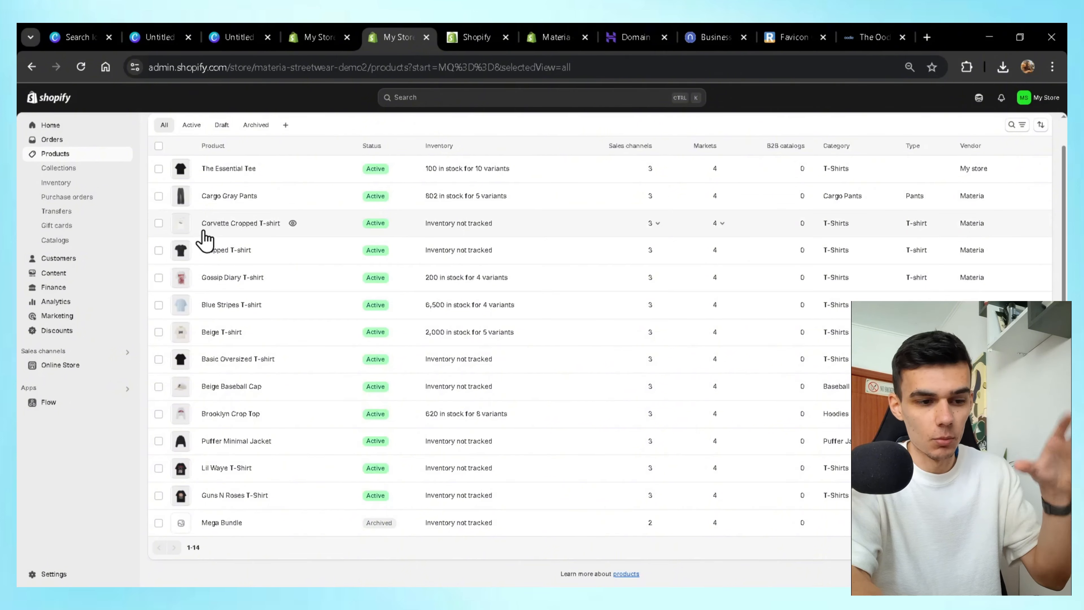
# Scroll the products list back up and switch to The Oodie EU storefront.
pyautogui.scroll(1, 308, 304)
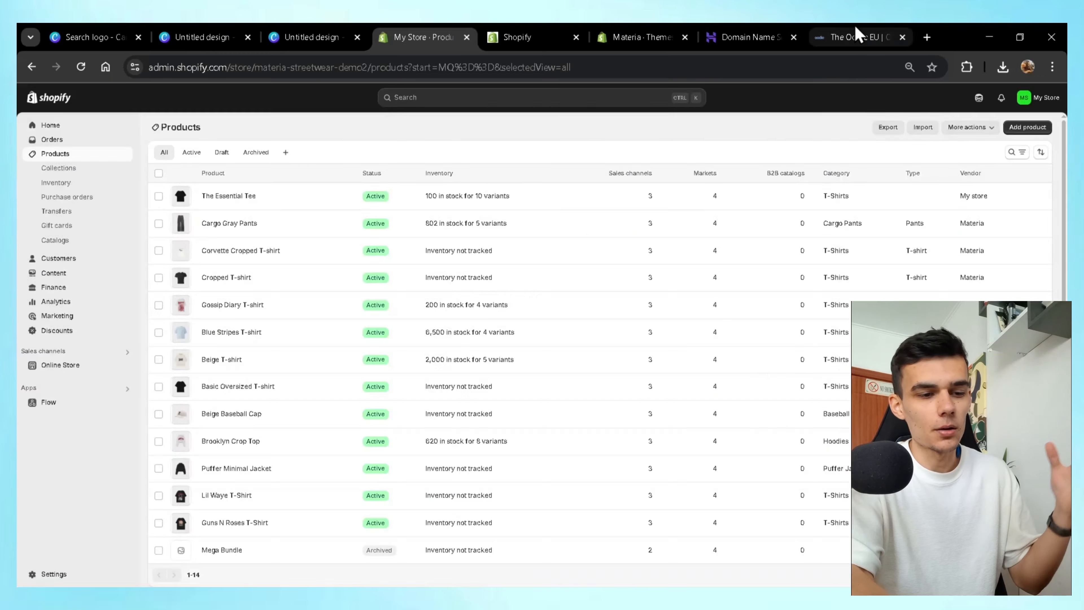
pyautogui.click(896, 37)
# Review the Support links in the Oodie footer, then return to the Shopify products list.
pyautogui.scroll(10, 555, 261)
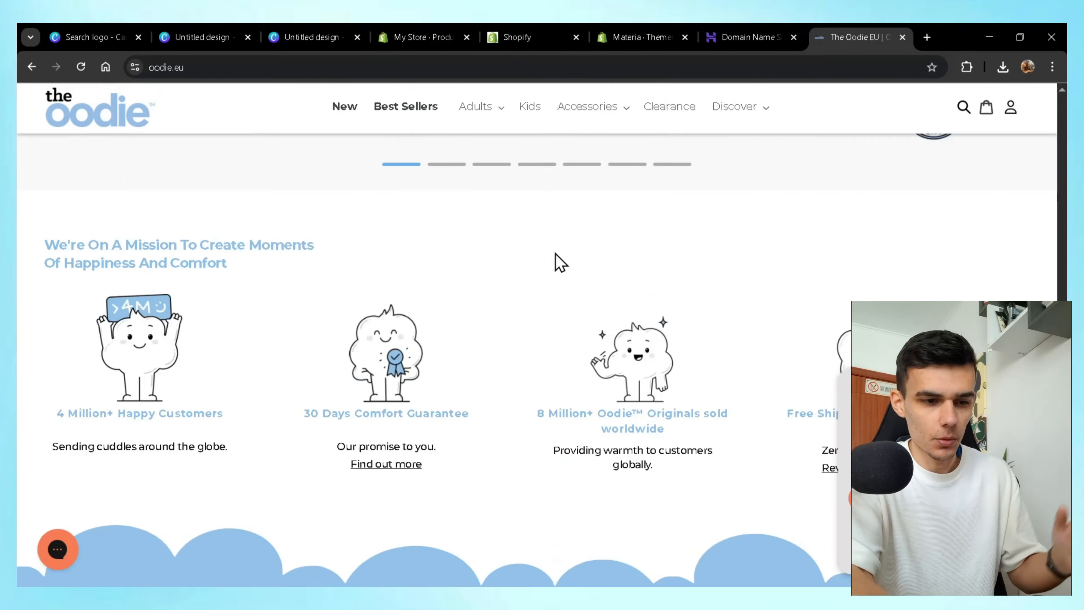
pyautogui.scroll(-15, 559, 260)
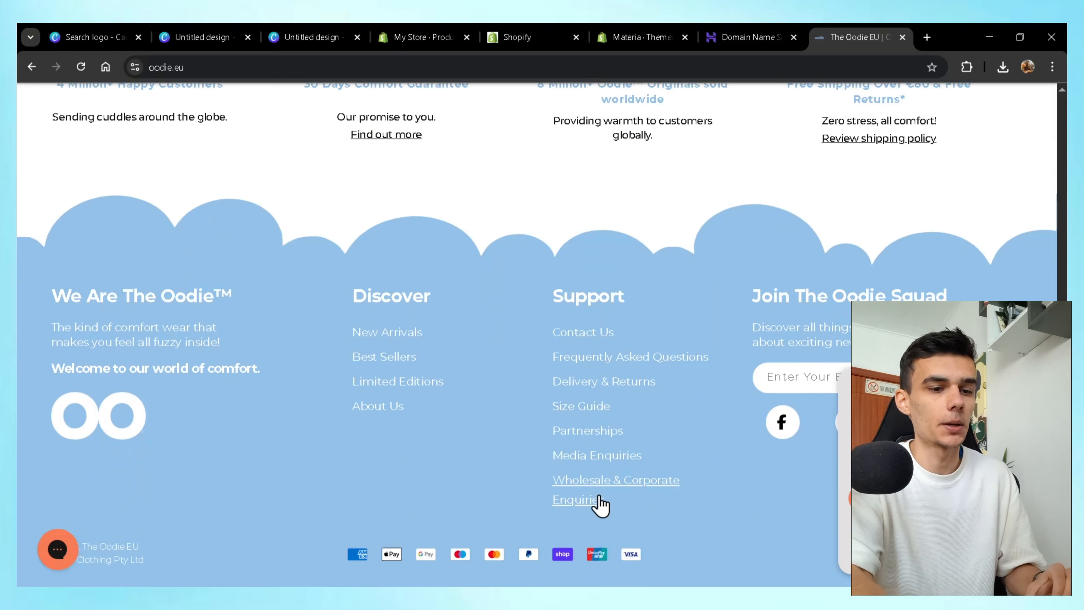
pyautogui.scroll(5, 609, 358)
pyautogui.scroll(-3, 598, 426)
pyautogui.scroll(-2, 595, 415)
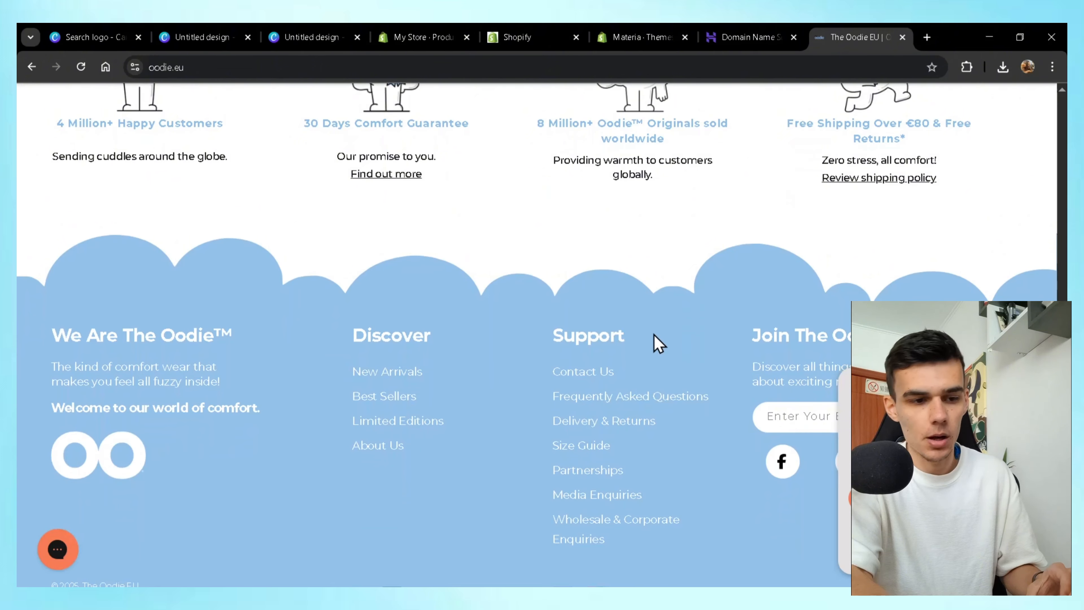
pyautogui.scroll(-1, 659, 343)
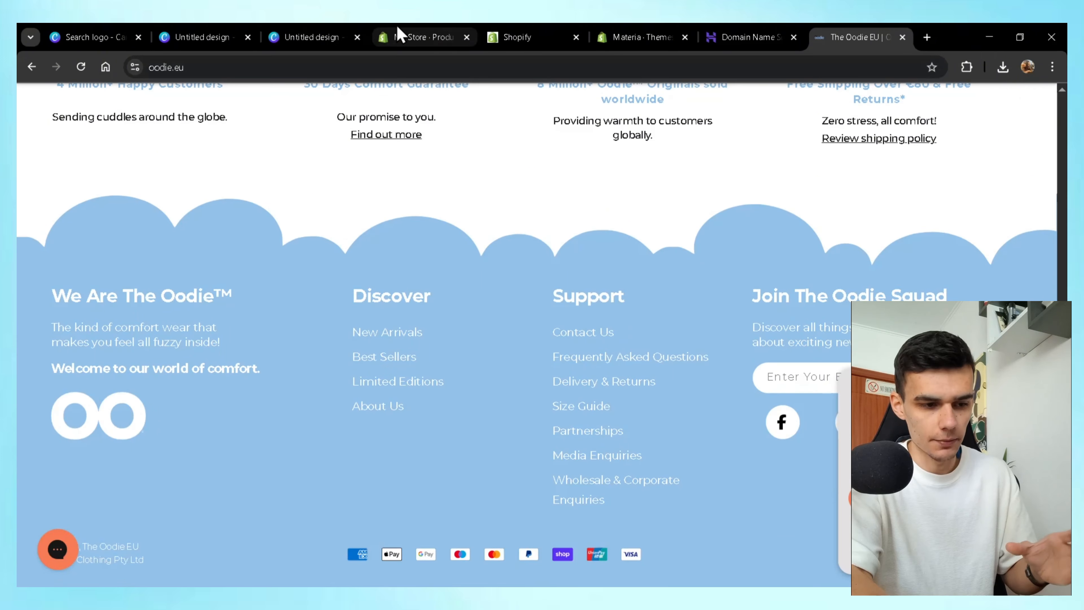
pyautogui.click(400, 34)
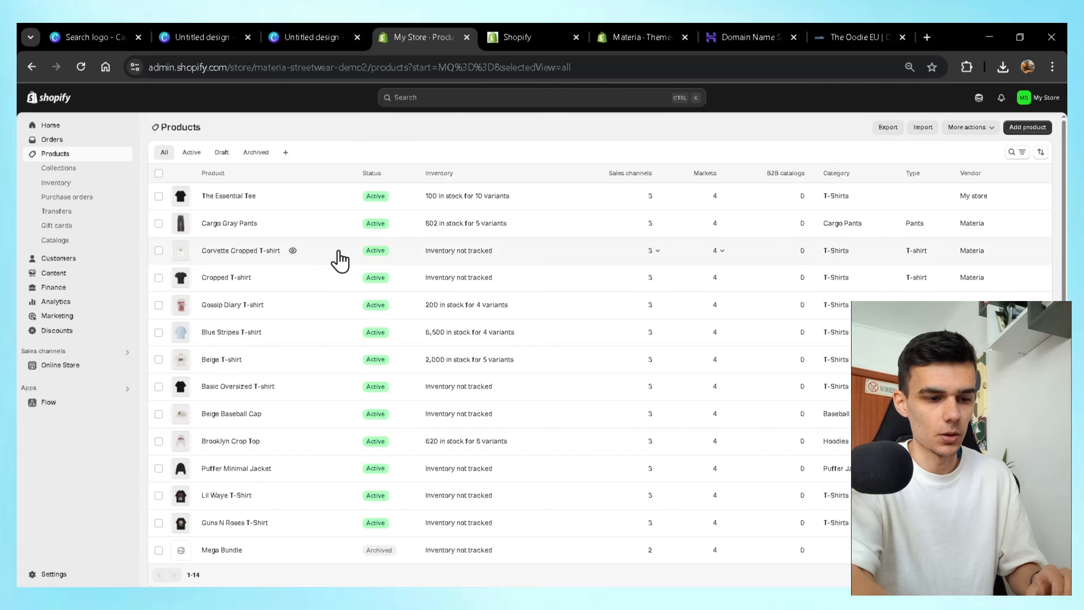
# After a brief look at Pages, open the live Streetwear 2 Public theme for customizing.
pyautogui.click(73, 366)
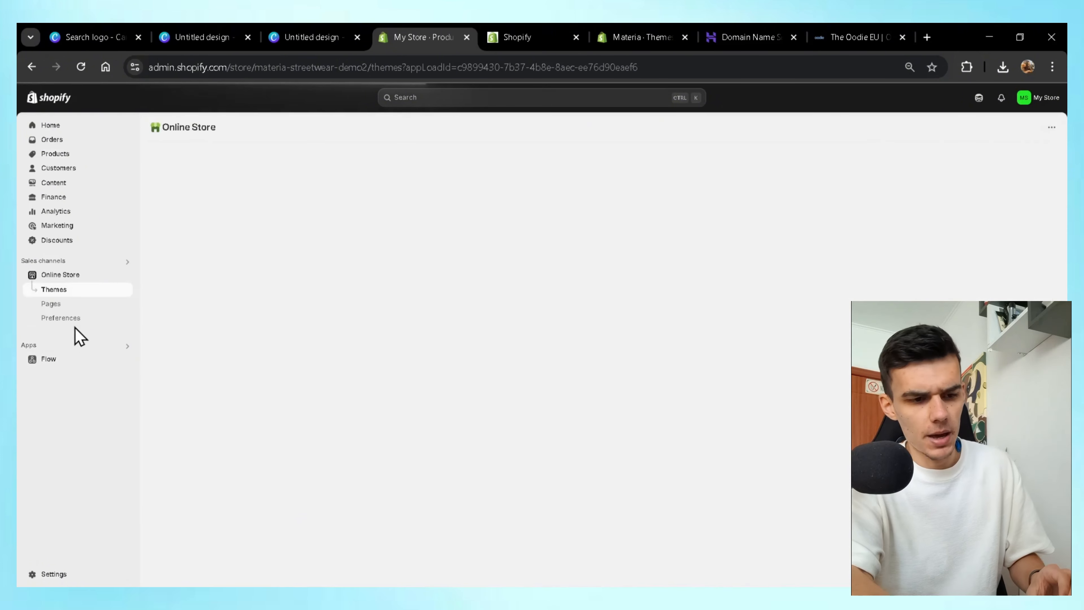
pyautogui.click(68, 305)
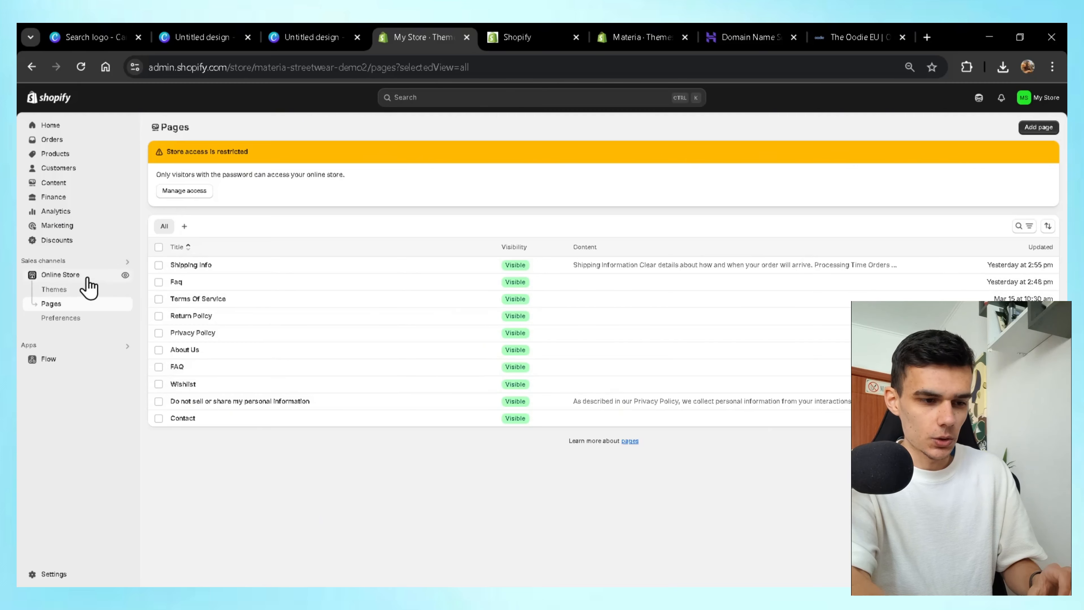
pyautogui.click(75, 277)
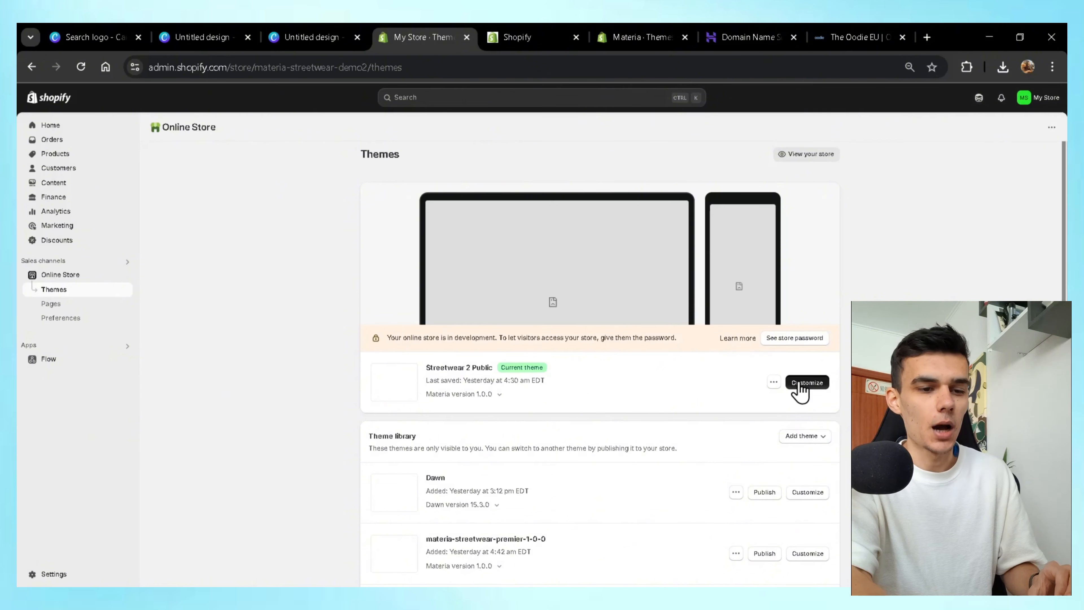
pyautogui.click(802, 385)
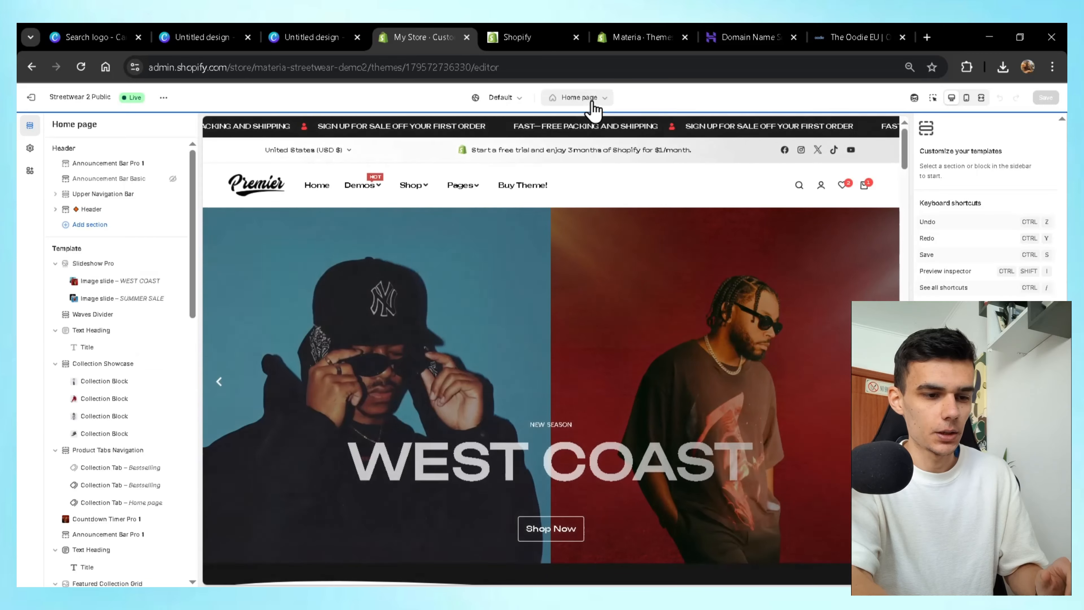
# Create a new page template named faq3 based on the faq template.
pyautogui.click(592, 101)
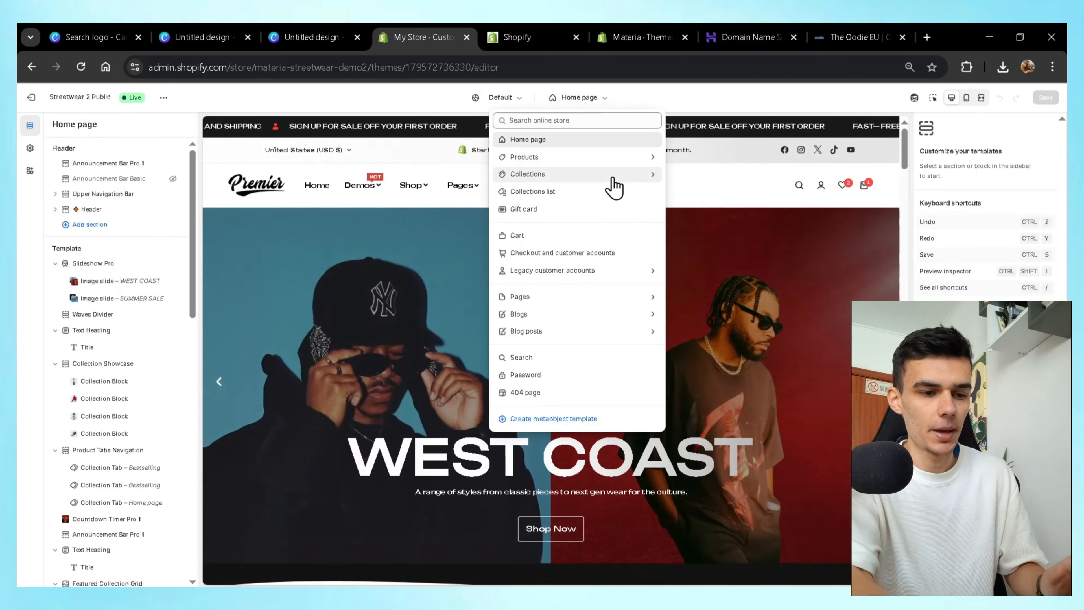
pyautogui.click(609, 303)
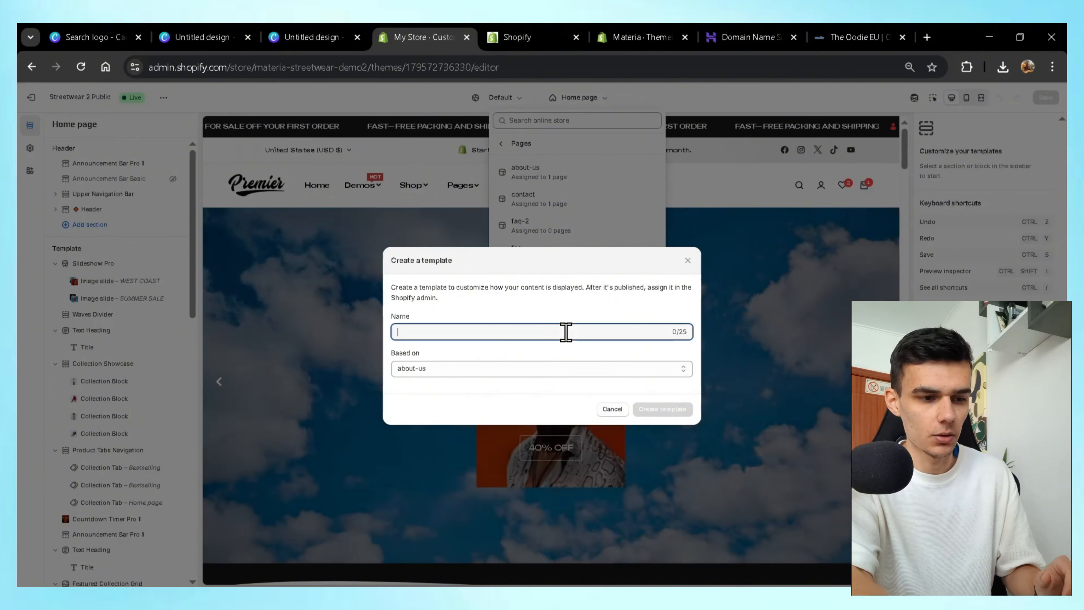
pyautogui.write('faq3')
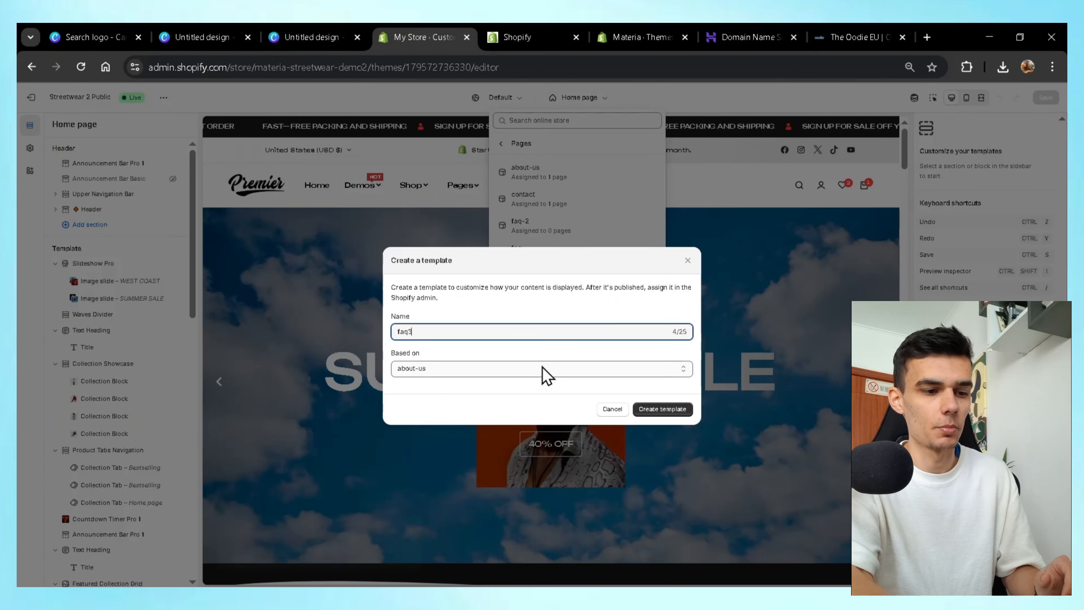
pyautogui.click(545, 370)
pyautogui.click(491, 443)
pyautogui.click(662, 409)
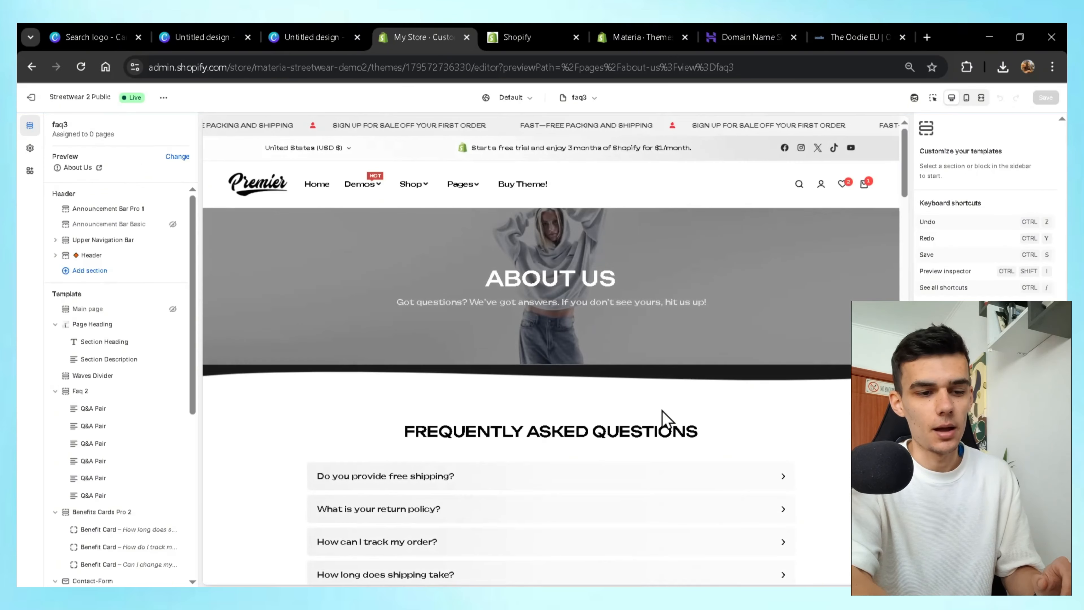
# Scroll through the faq3 preview, expanding and collapsing the free shipping question's answer.
pyautogui.scroll(-1, 573, 348)
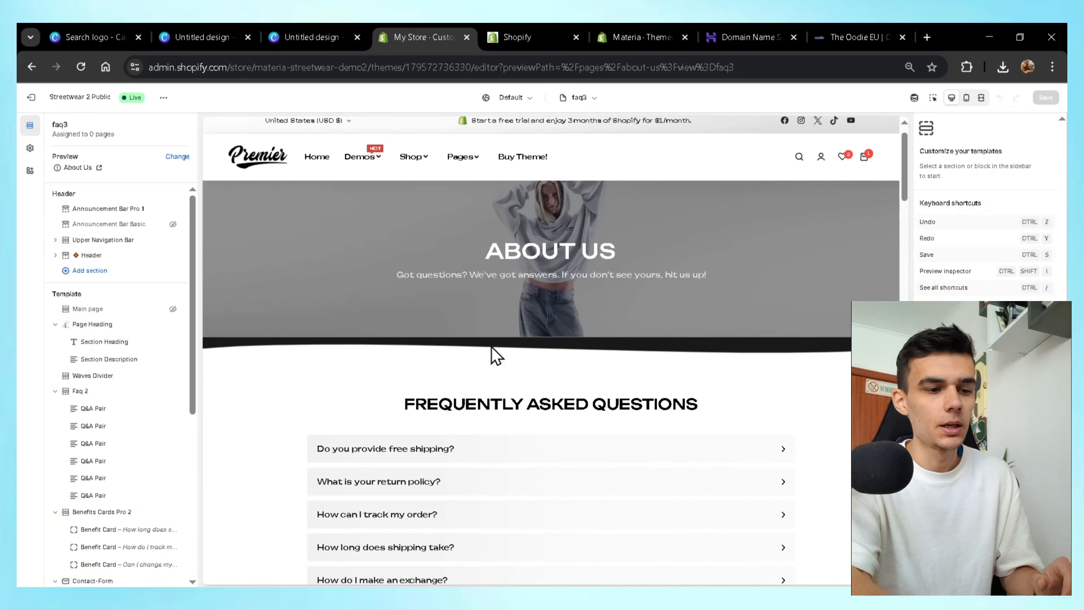
pyautogui.moveTo(484, 281); pyautogui.dragTo(568, 256)
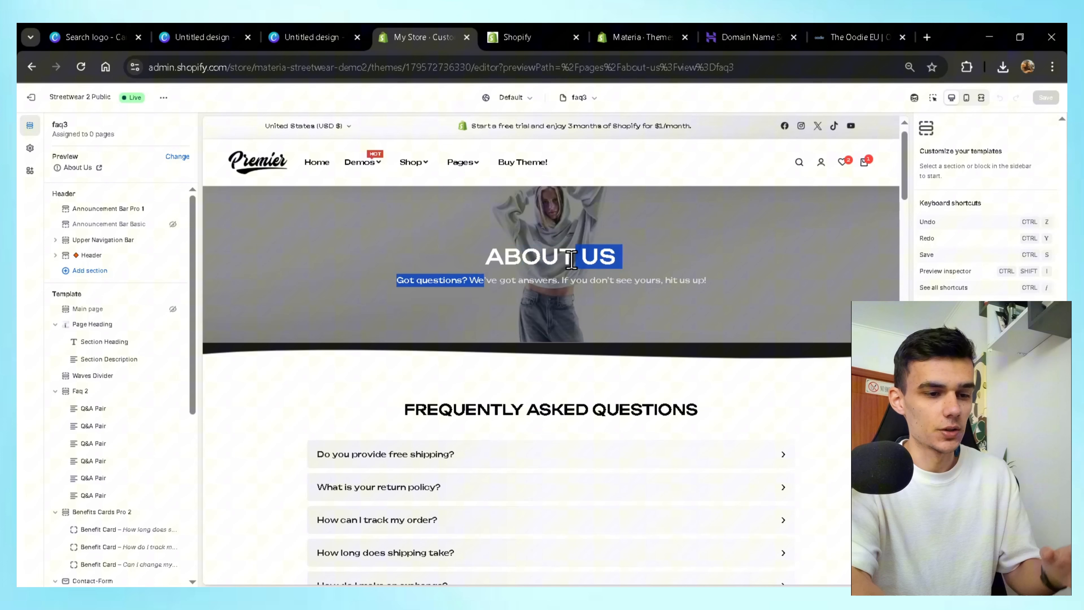
pyautogui.click(603, 385)
pyautogui.scroll(-3, 606, 386)
pyautogui.scroll(-2, 606, 386)
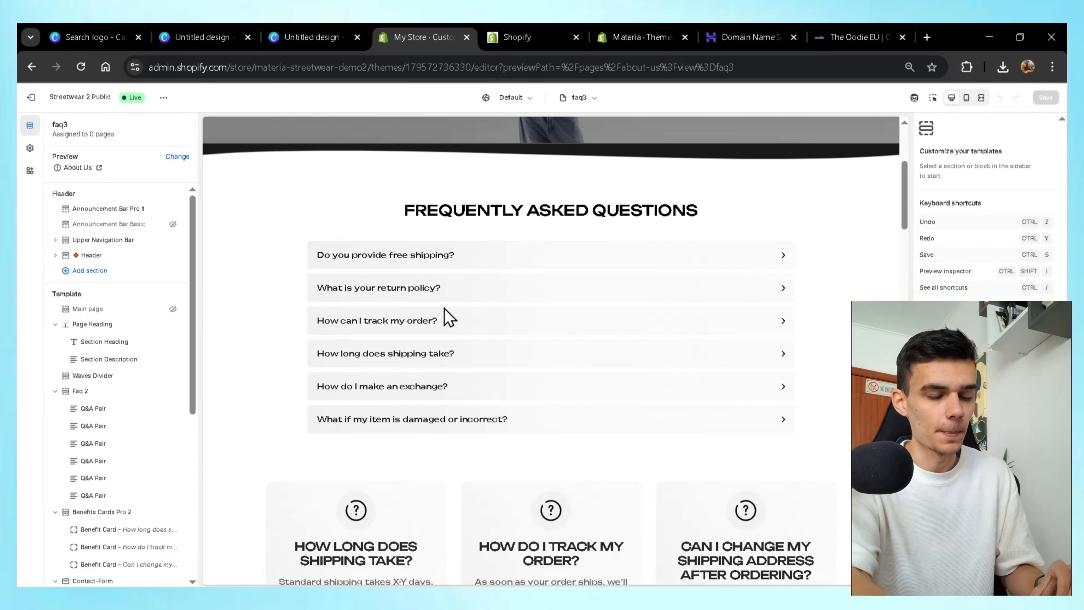
pyautogui.click(500, 250)
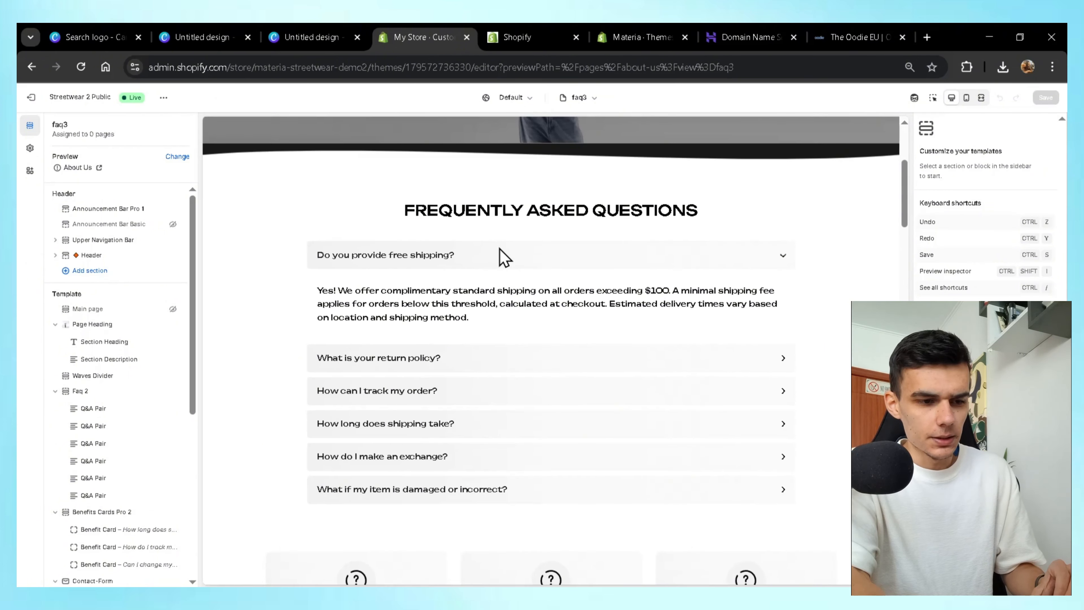
pyautogui.click(503, 256)
pyautogui.scroll(-5, 503, 255)
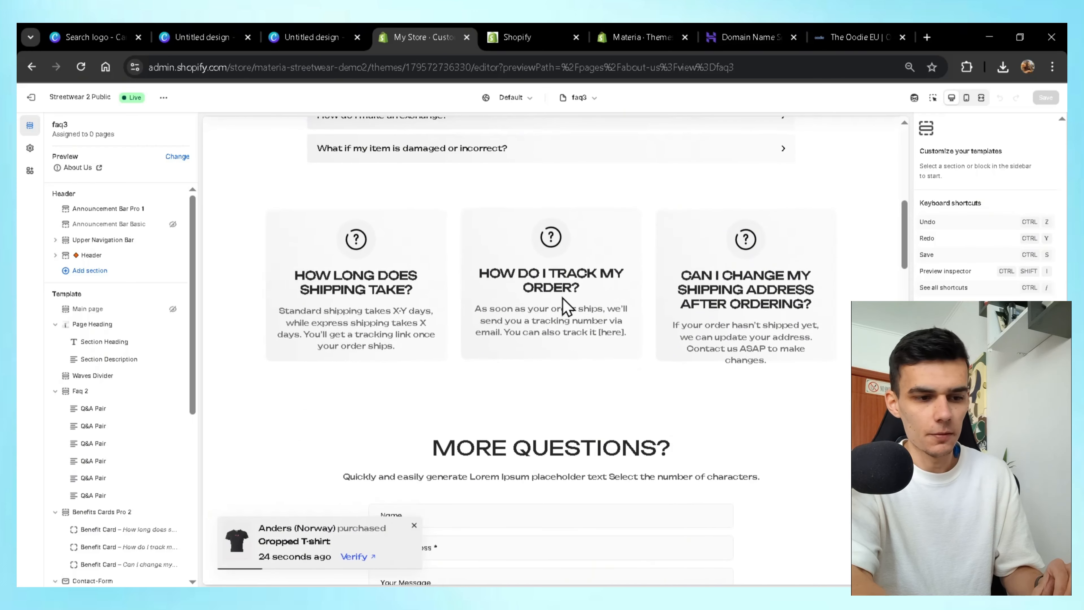
pyautogui.scroll(-2, 563, 299)
pyautogui.scroll(-4, 404, 233)
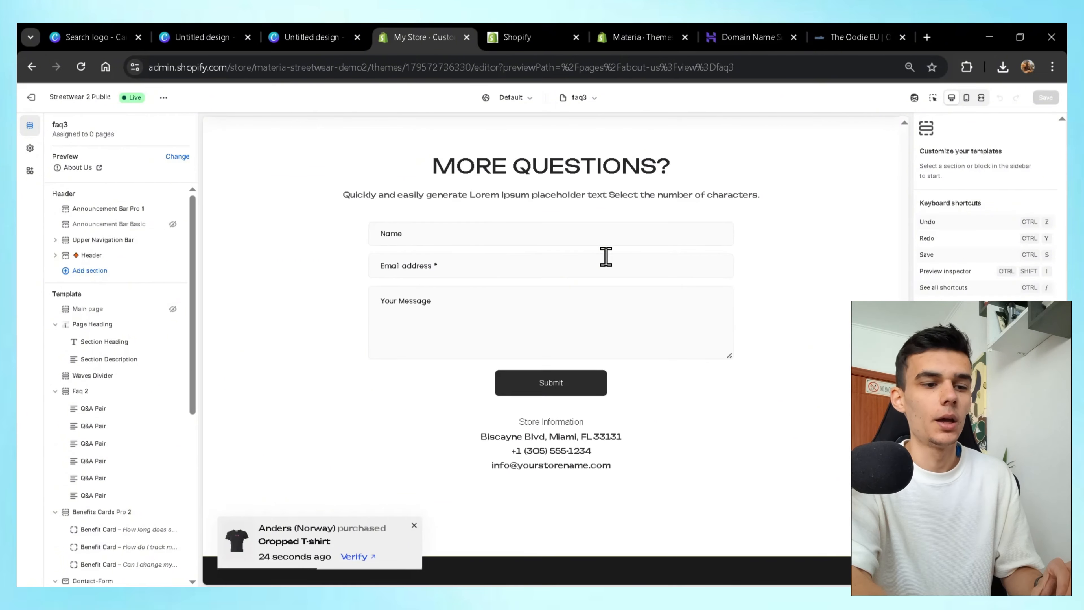
pyautogui.scroll(1, 516, 262)
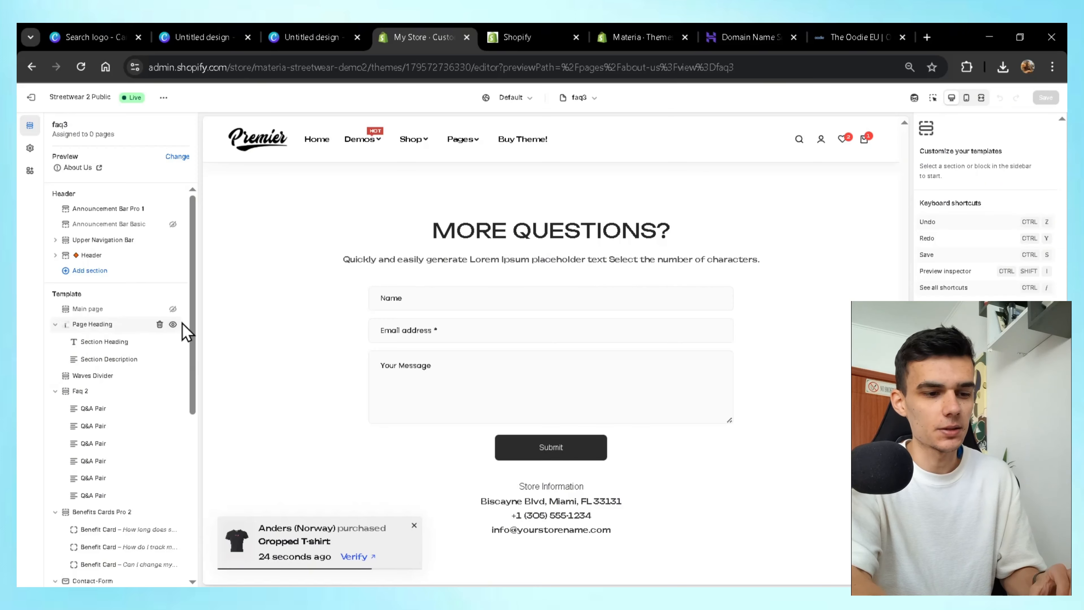
# Show the Page Heading section and toggle the Faq 2 section off and back on.
pyautogui.click(173, 325)
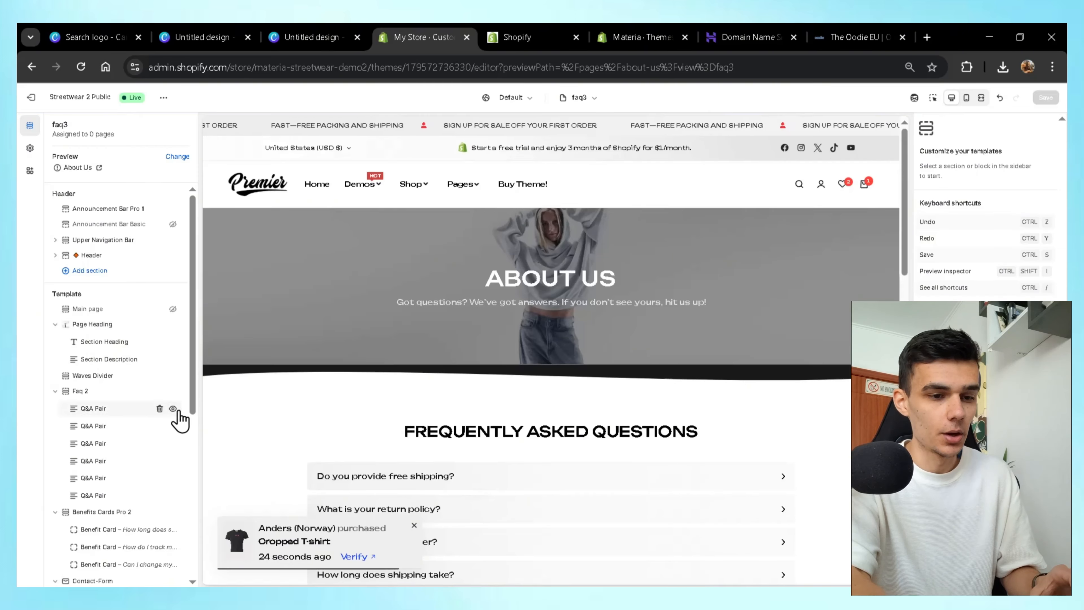
pyautogui.click(172, 392)
pyautogui.click(172, 391)
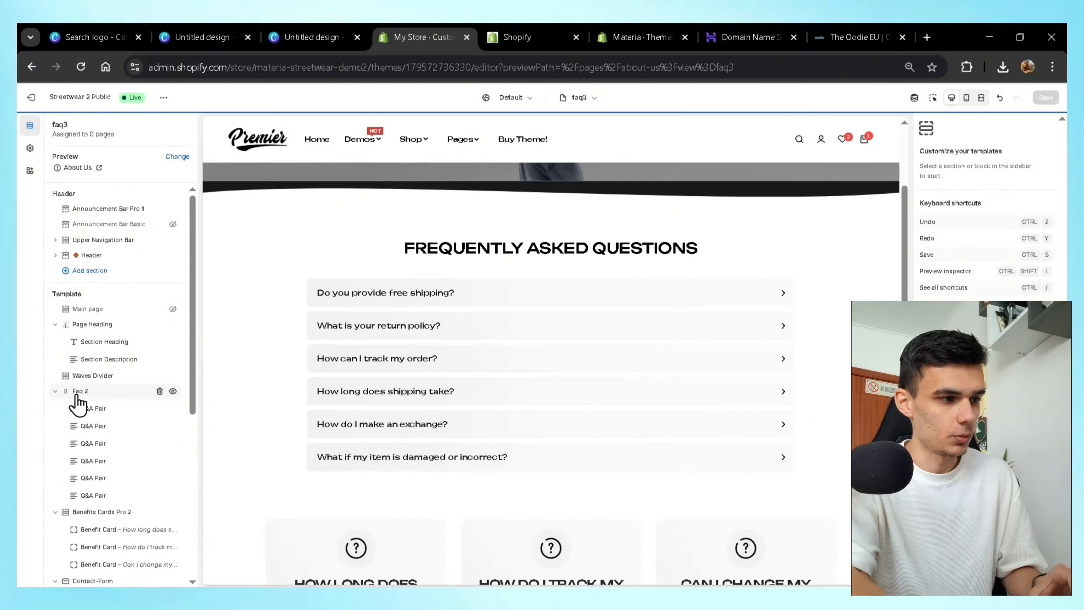
pyautogui.moveTo(68, 393)
pyautogui.mouseDown()
pyautogui.moveTo(65, 356)
pyautogui.moveTo(67, 391)
pyautogui.mouseUp()
pyautogui.scroll(5, 443, 358)
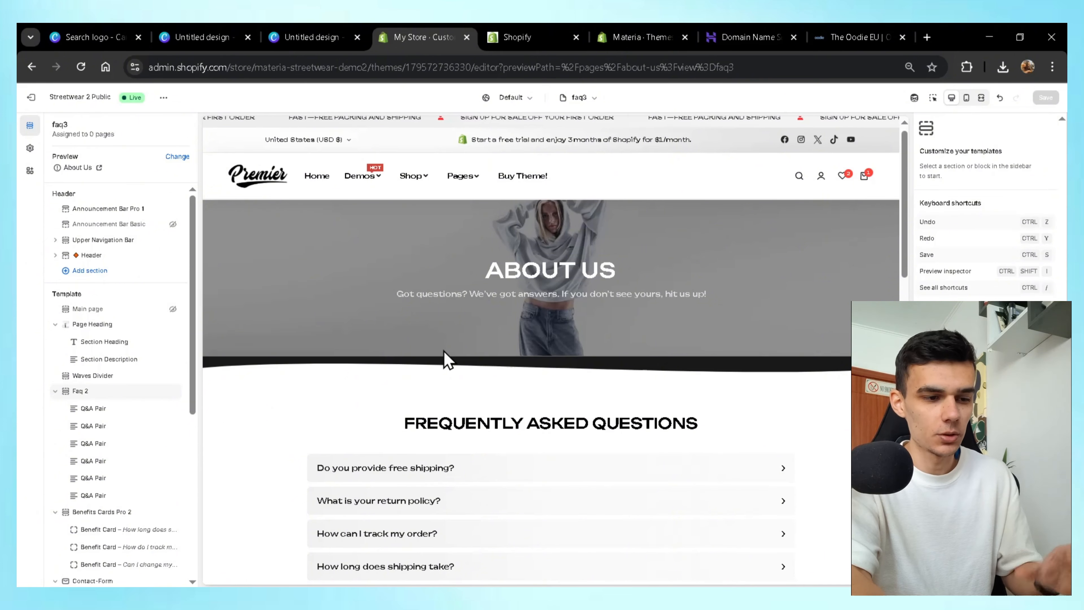
# Create a visible page titled 'Faq' using the faq template and save it.
pyautogui.click(30, 98)
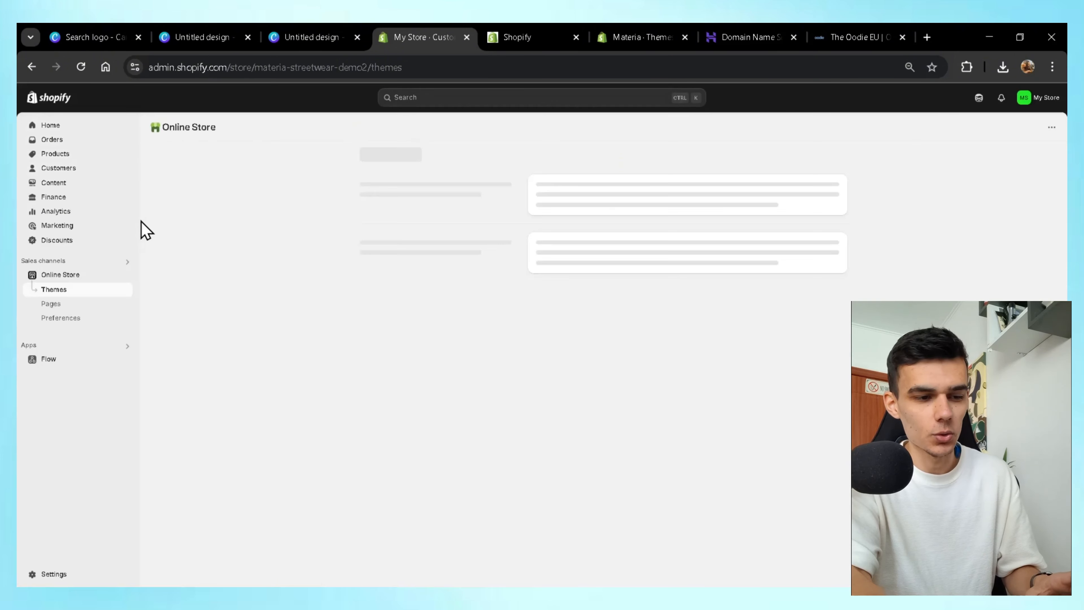
pyautogui.click(76, 303)
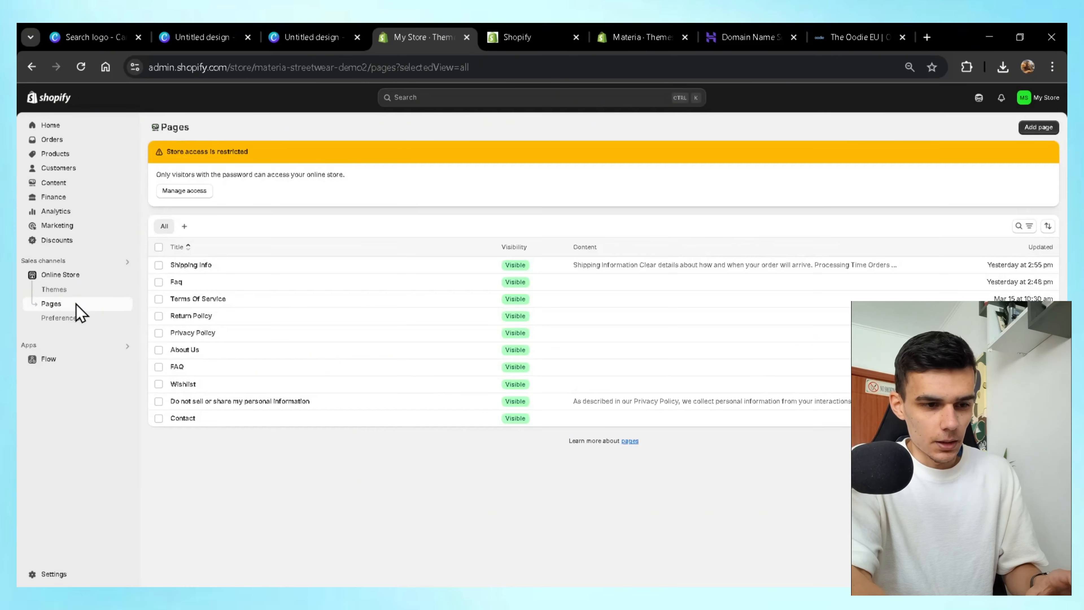
pyautogui.click(1039, 128)
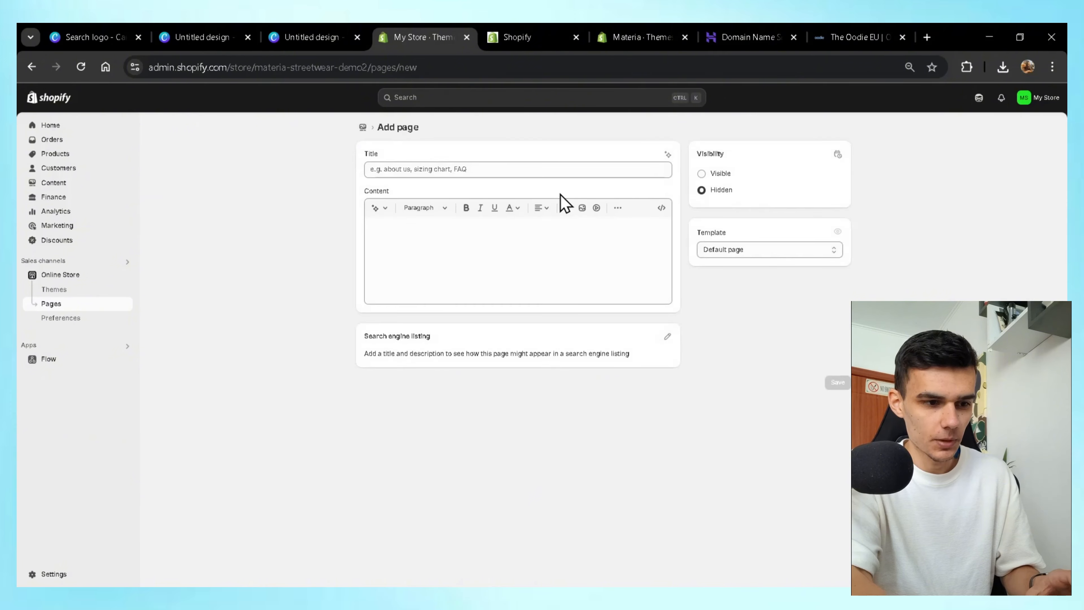
pyautogui.click(545, 170)
pyautogui.write('Faq')
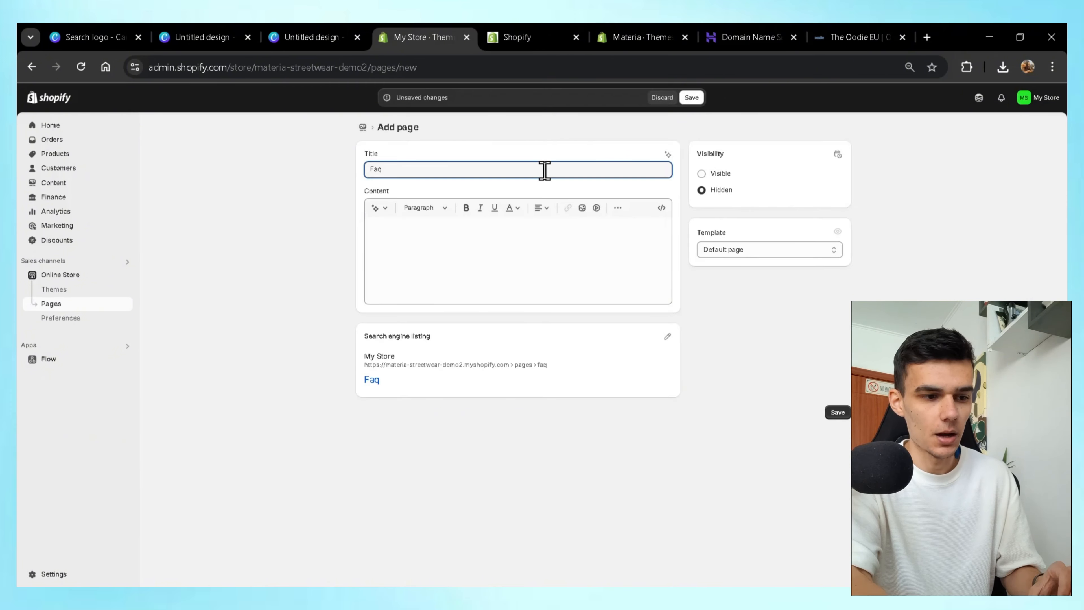
pyautogui.click(742, 251)
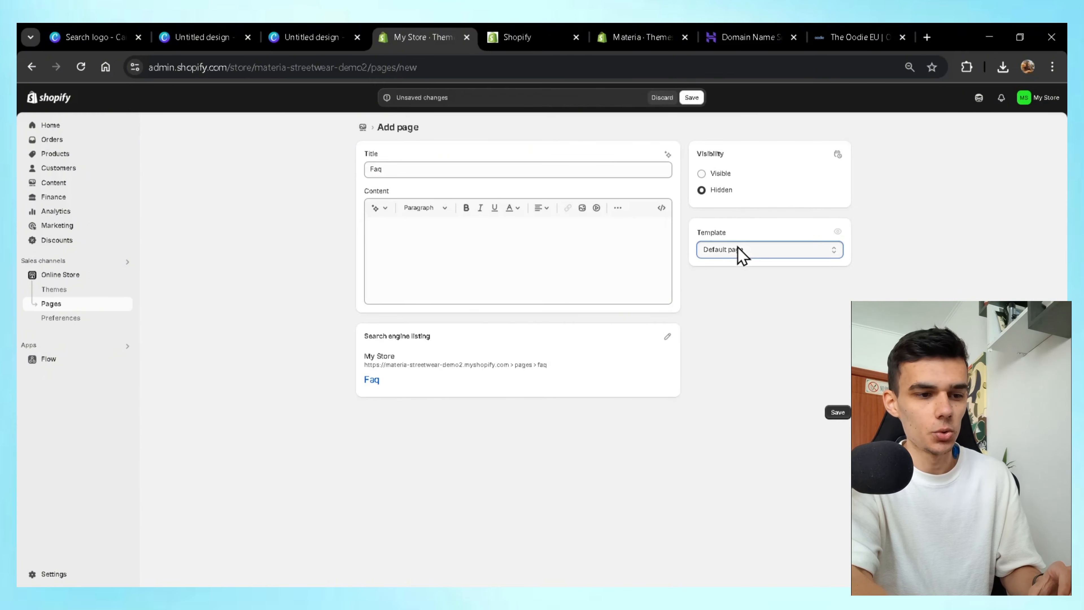
pyautogui.click(735, 340)
pyautogui.click(720, 173)
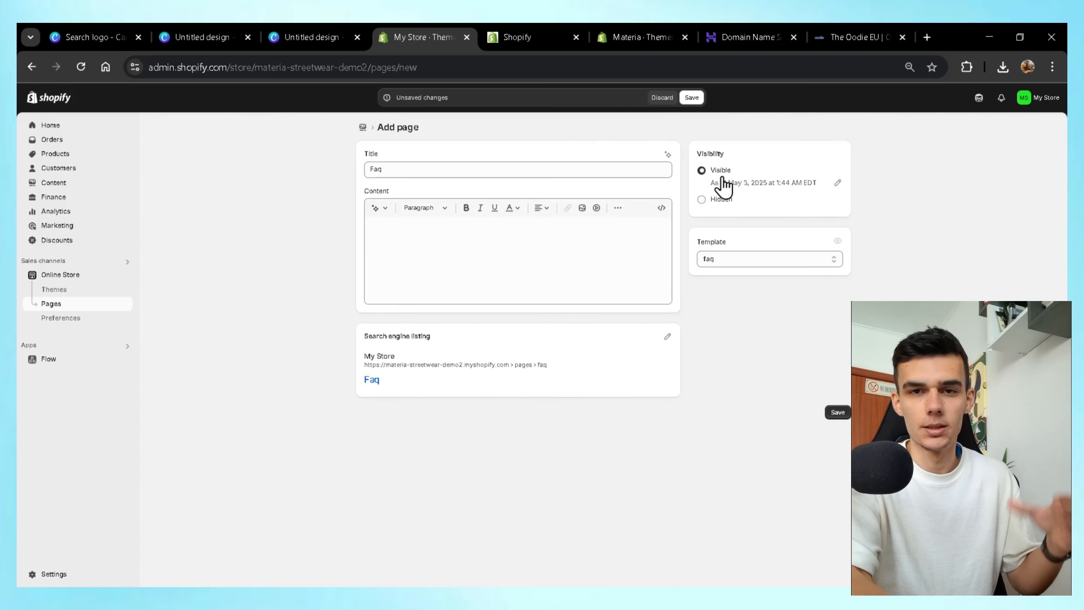
pyautogui.click(839, 416)
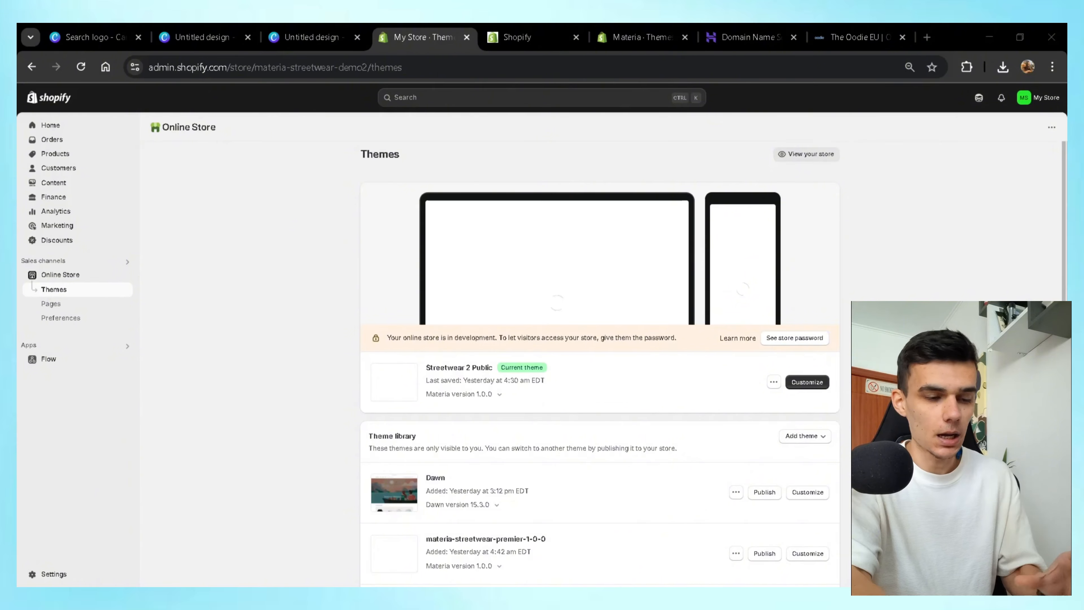
# Open Streetwear 2 Public in the theme editor and preview the contact page template.
pyautogui.click(795, 381)
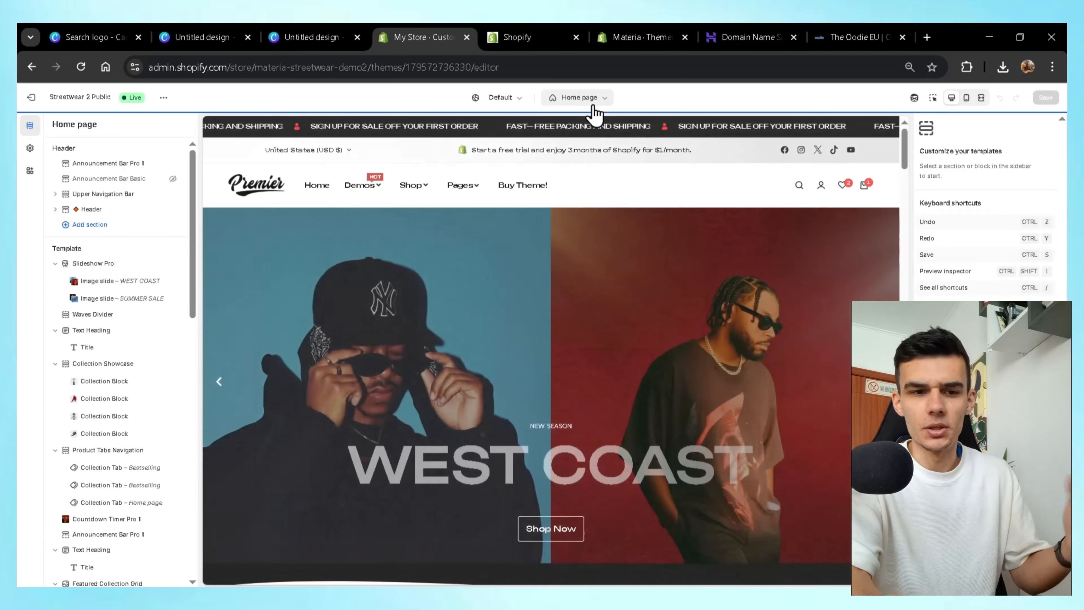
pyautogui.click(591, 99)
pyautogui.click(637, 301)
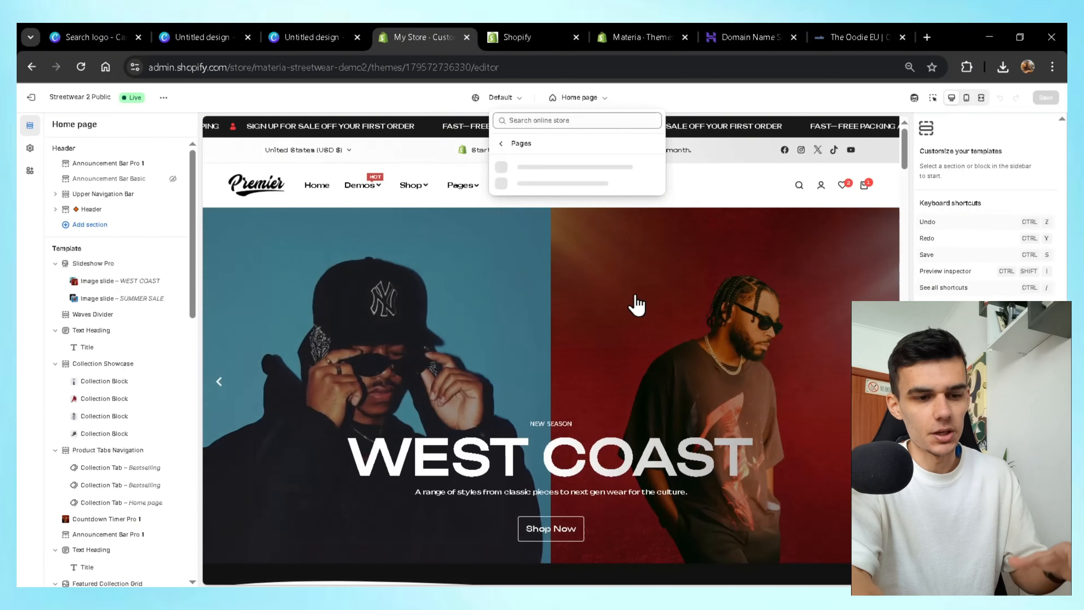
pyautogui.click(562, 207)
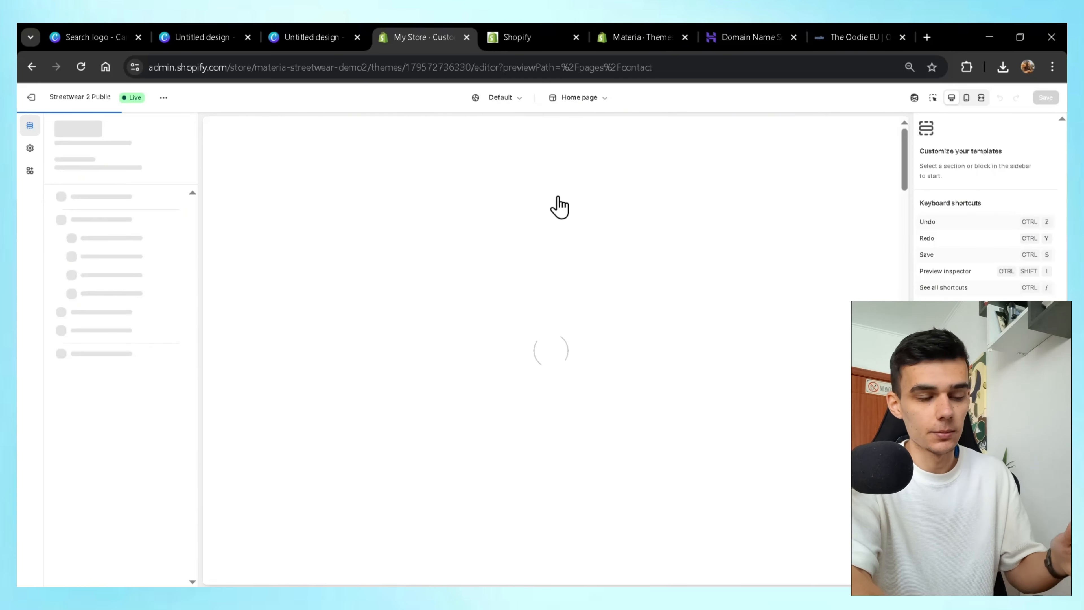
# Scroll the contact preview, toggling the first two FAQ answers, then exit the editor.
pyautogui.scroll(-5, 500, 334)
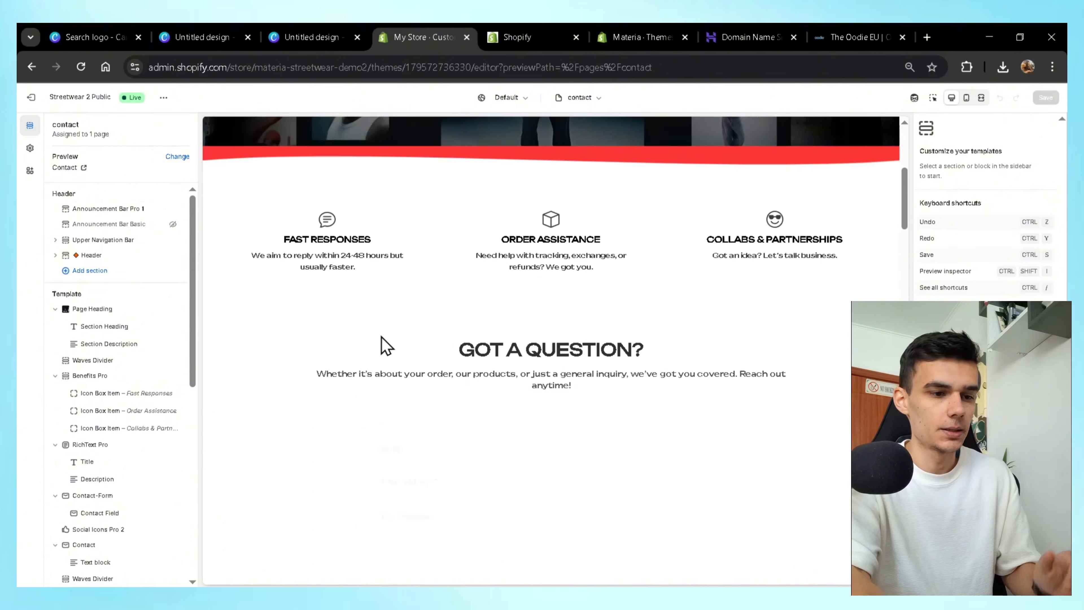
pyautogui.scroll(-5, 386, 346)
pyautogui.scroll(3, 386, 346)
pyautogui.scroll(-4, 386, 345)
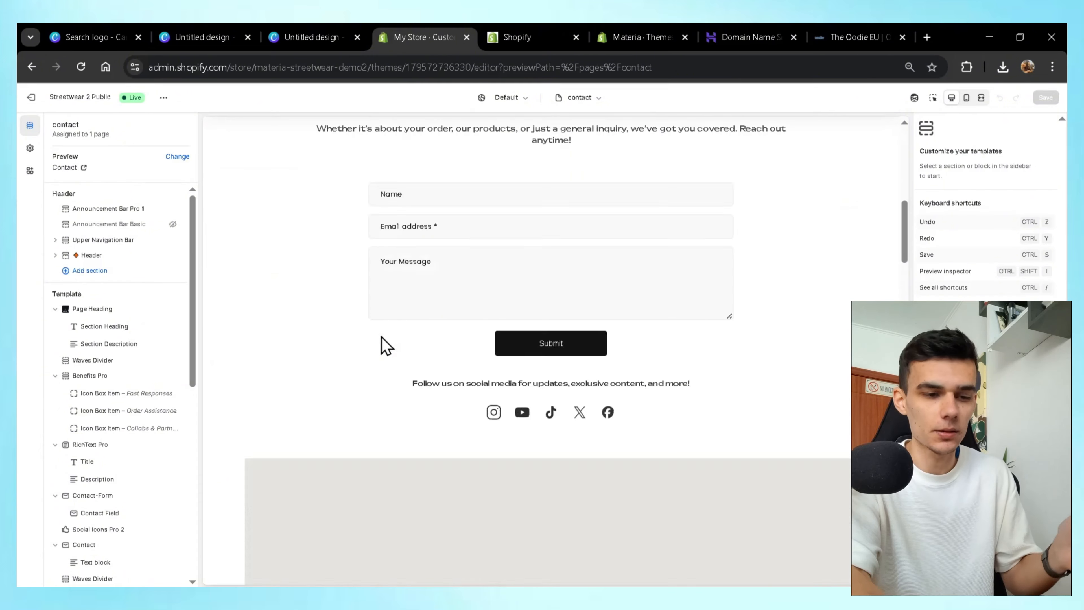
pyautogui.scroll(-10, 387, 346)
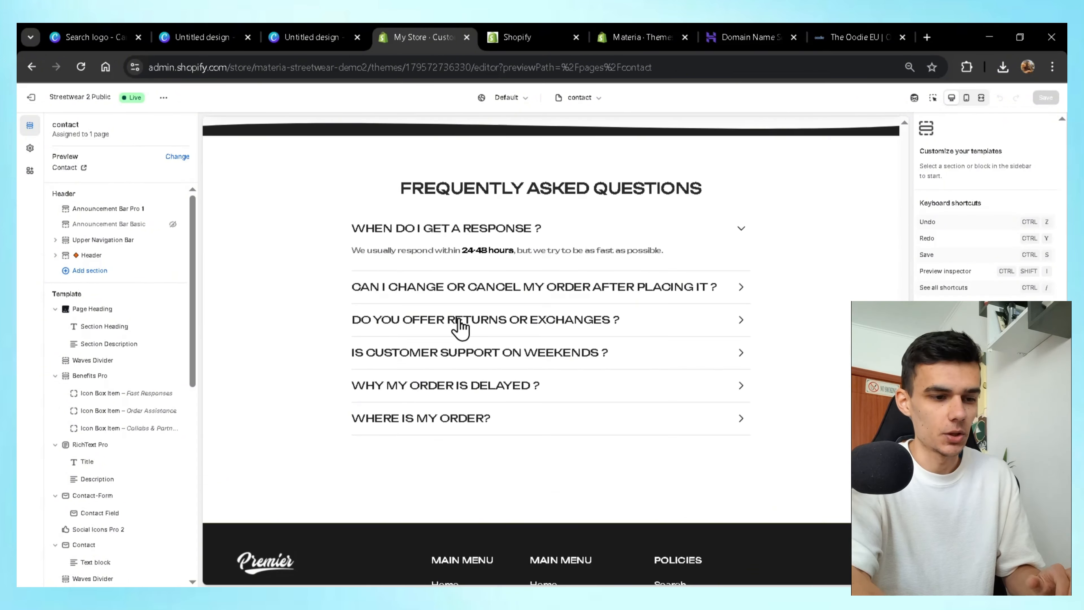
pyautogui.scroll(5, 460, 327)
pyautogui.scroll(-3, 459, 326)
pyautogui.click(696, 297)
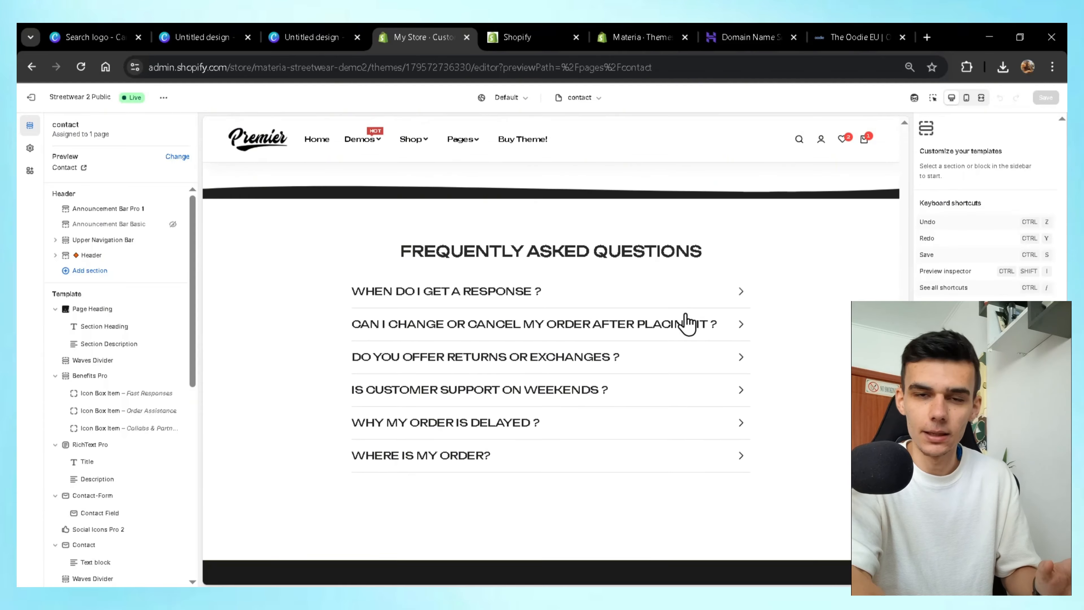
pyautogui.click(687, 325)
pyautogui.doubleClick(700, 324)
pyautogui.scroll(10, 717, 392)
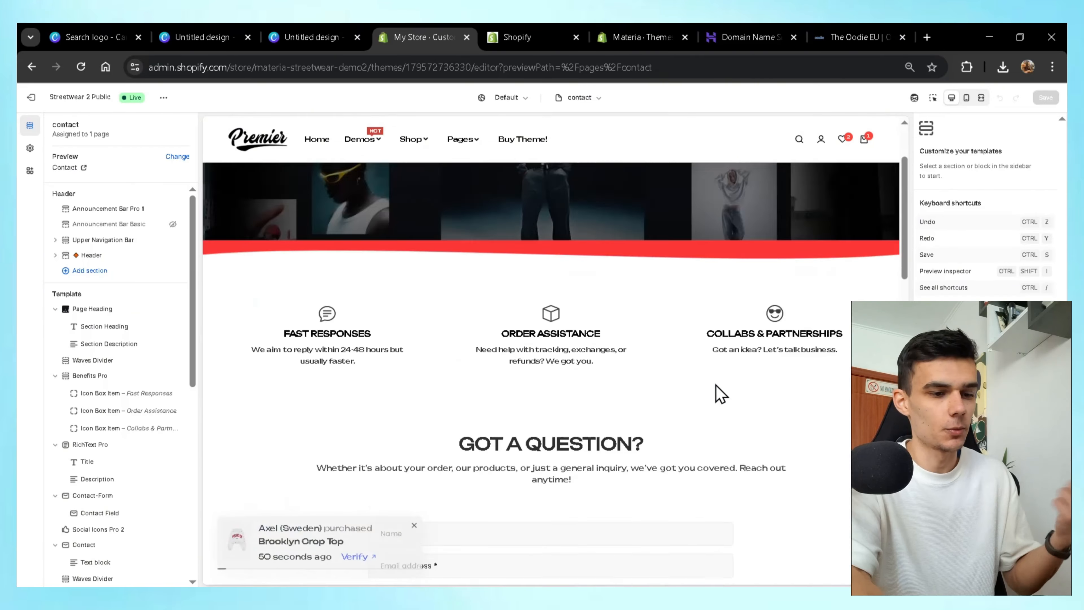
pyautogui.scroll(5, 722, 393)
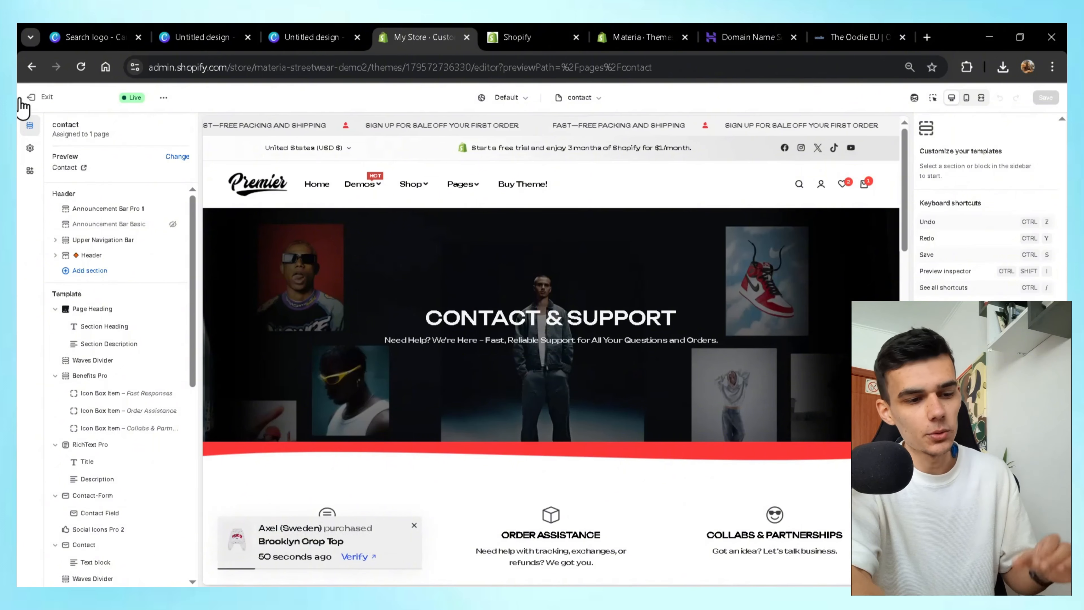
pyautogui.click(20, 100)
# In Settings > Policies, fill Terms of service from Shopify's template and publish it.
pyautogui.click(64, 574)
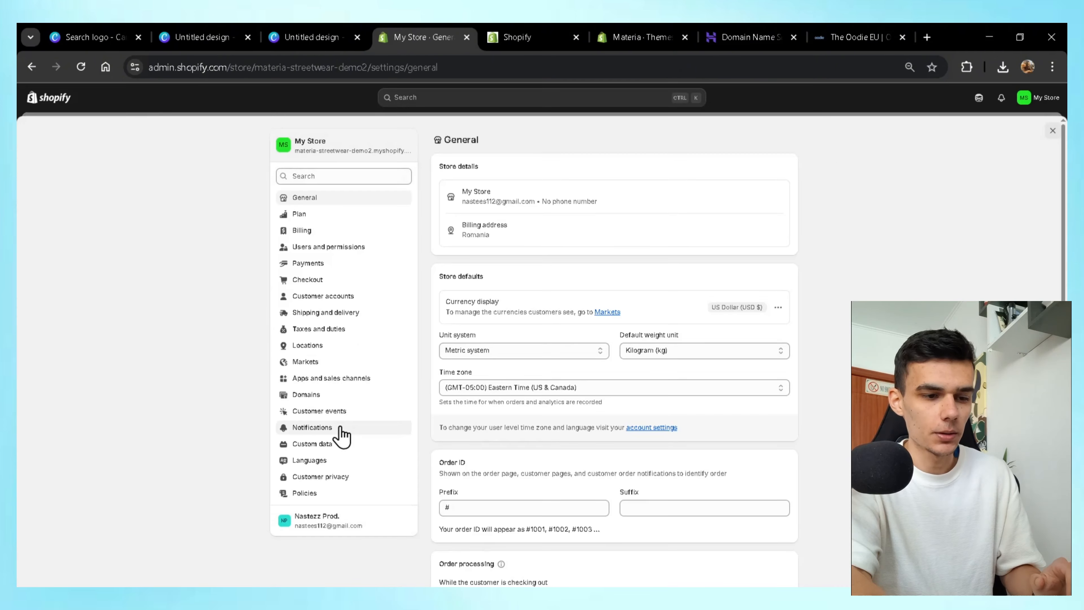
pyautogui.click(363, 495)
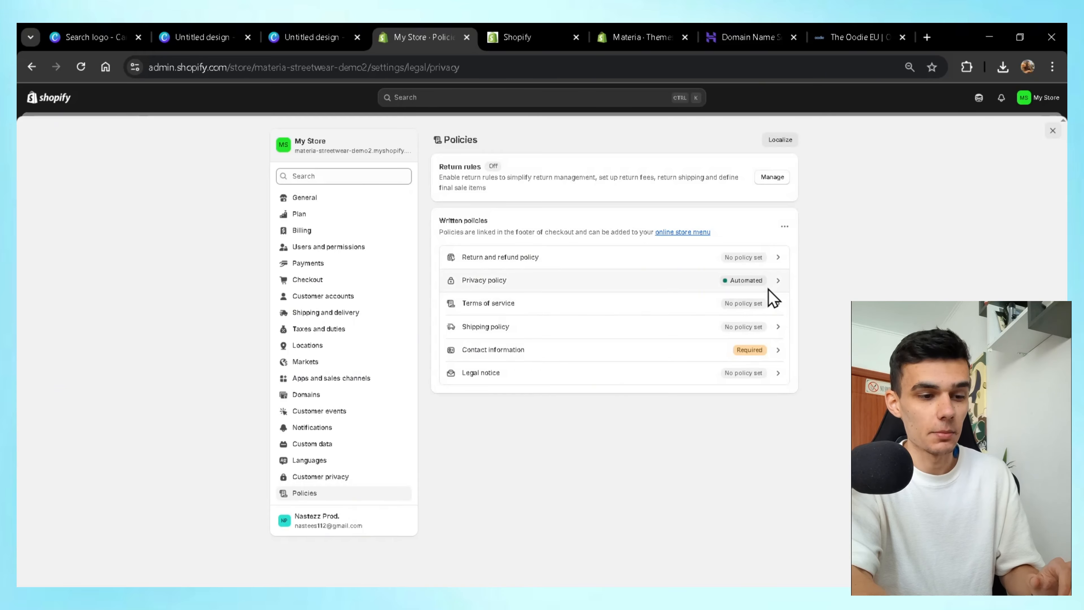
pyautogui.scroll(-5, 655, 311)
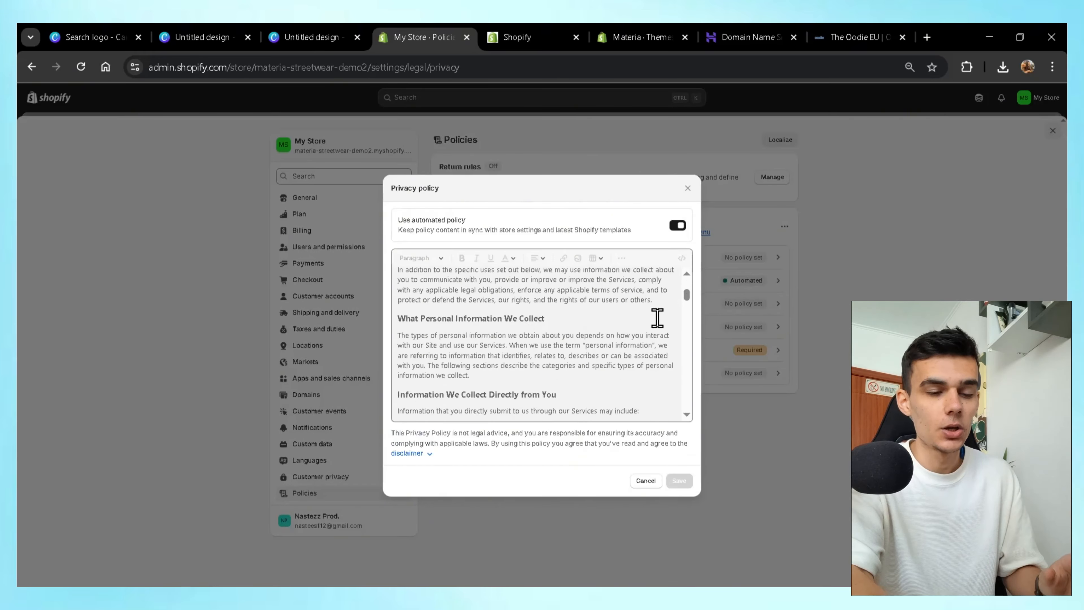
pyautogui.scroll(-4, 657, 318)
pyautogui.click(687, 189)
pyautogui.click(767, 305)
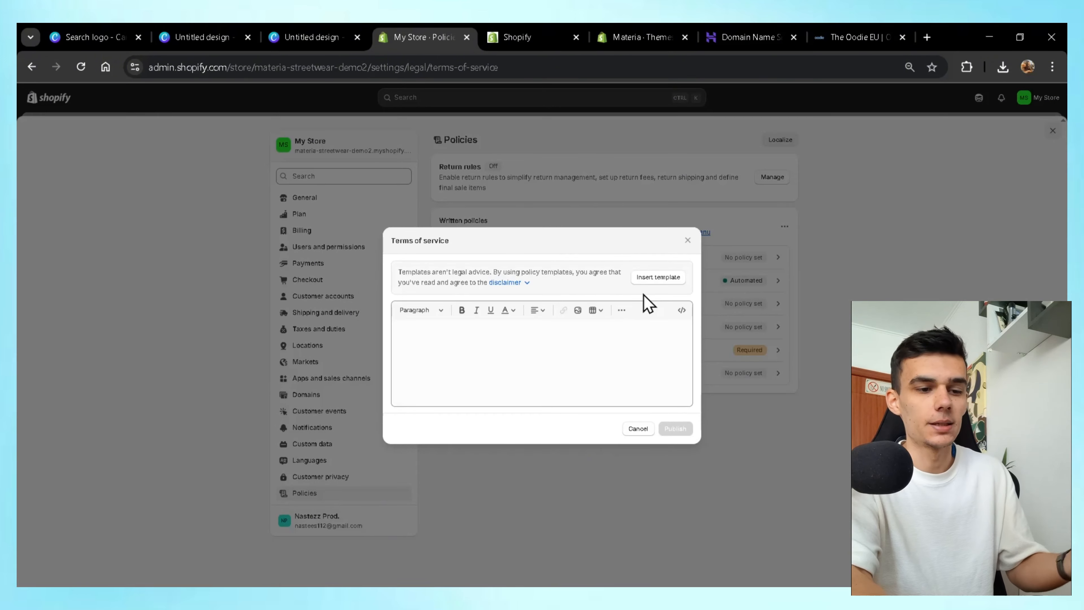
pyautogui.click(651, 276)
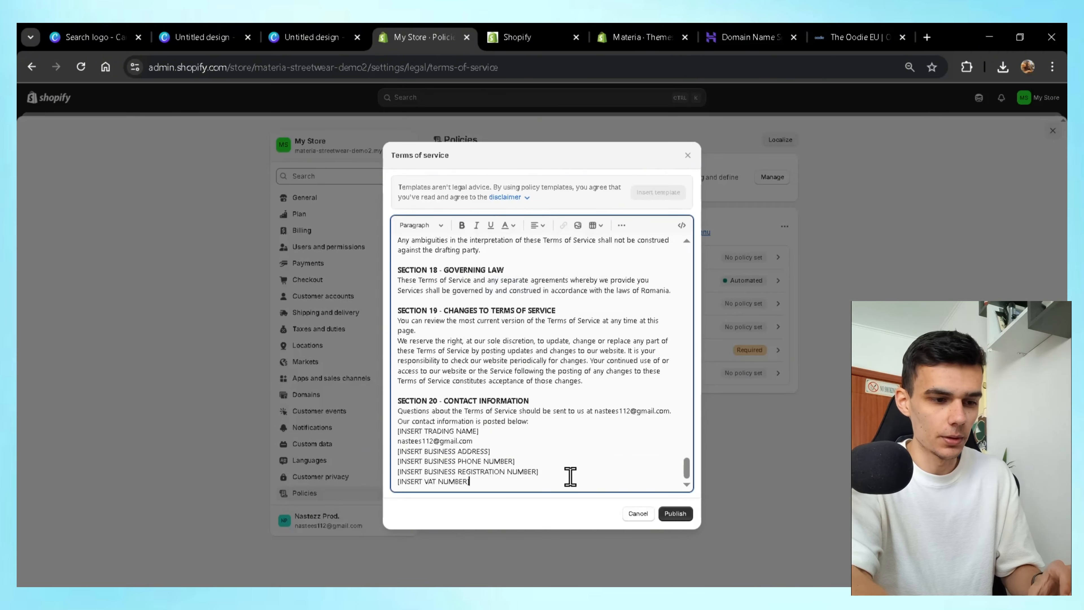
pyautogui.moveTo(513, 484); pyautogui.dragTo(409, 456)
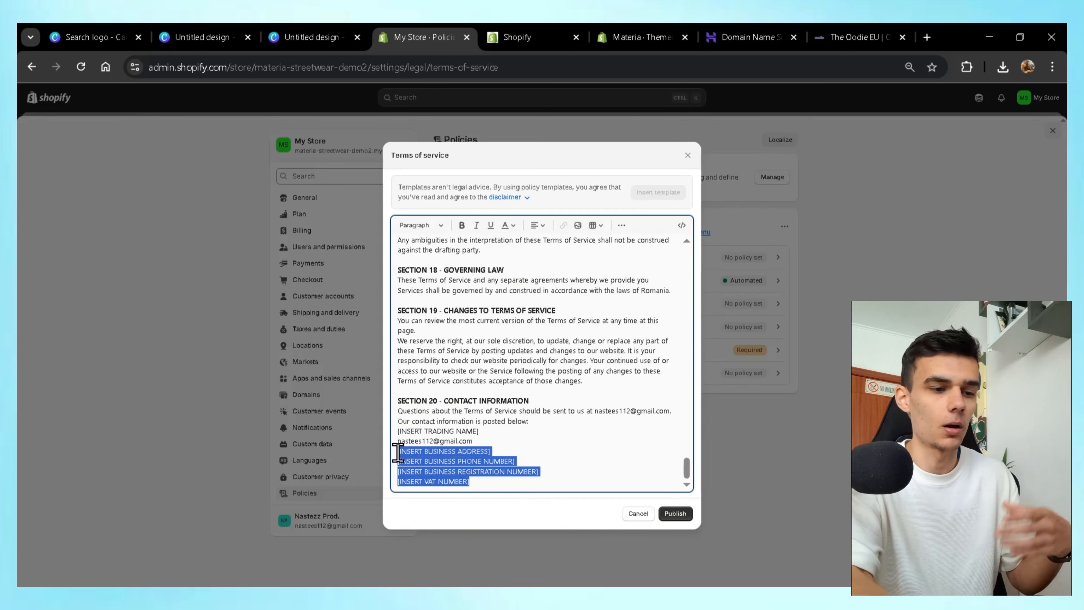
pyautogui.click(686, 516)
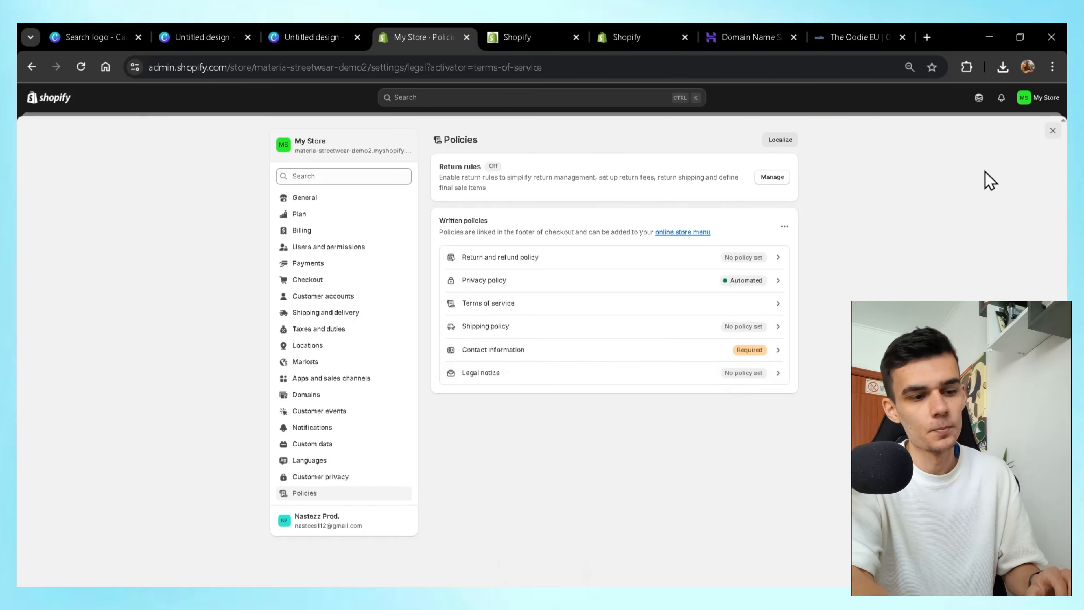
# Start a new online store page titled 'Shipping INfo'.
pyautogui.click(1056, 131)
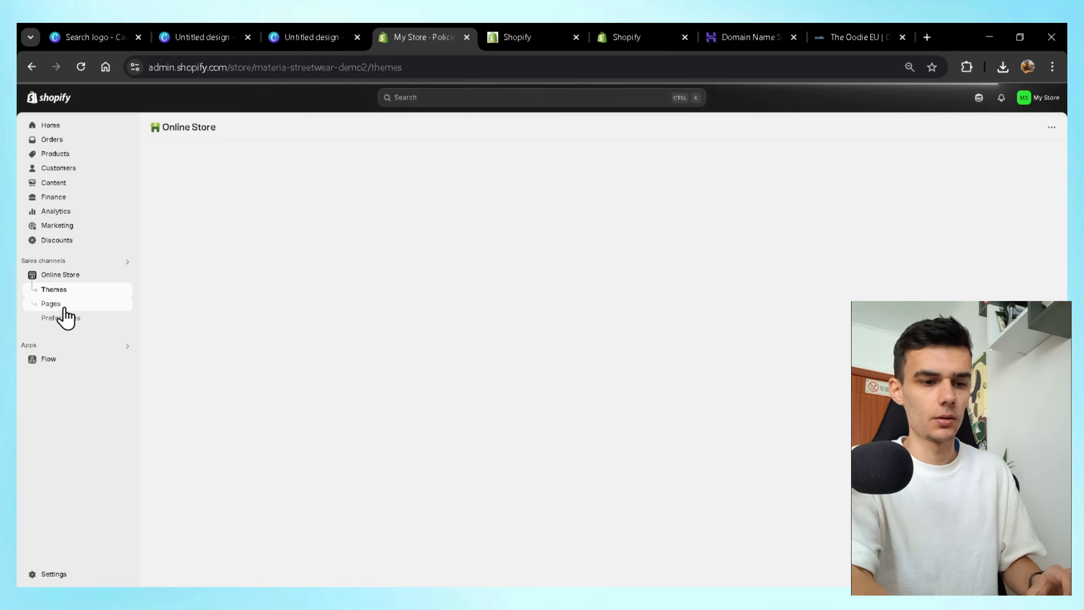
pyautogui.click(64, 307)
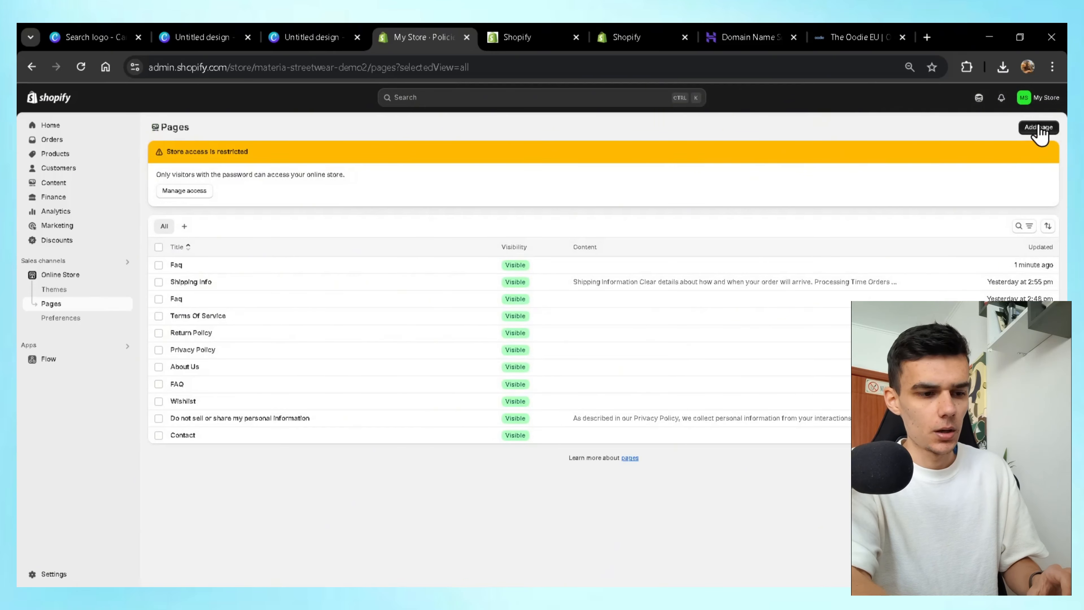
pyautogui.click(1039, 128)
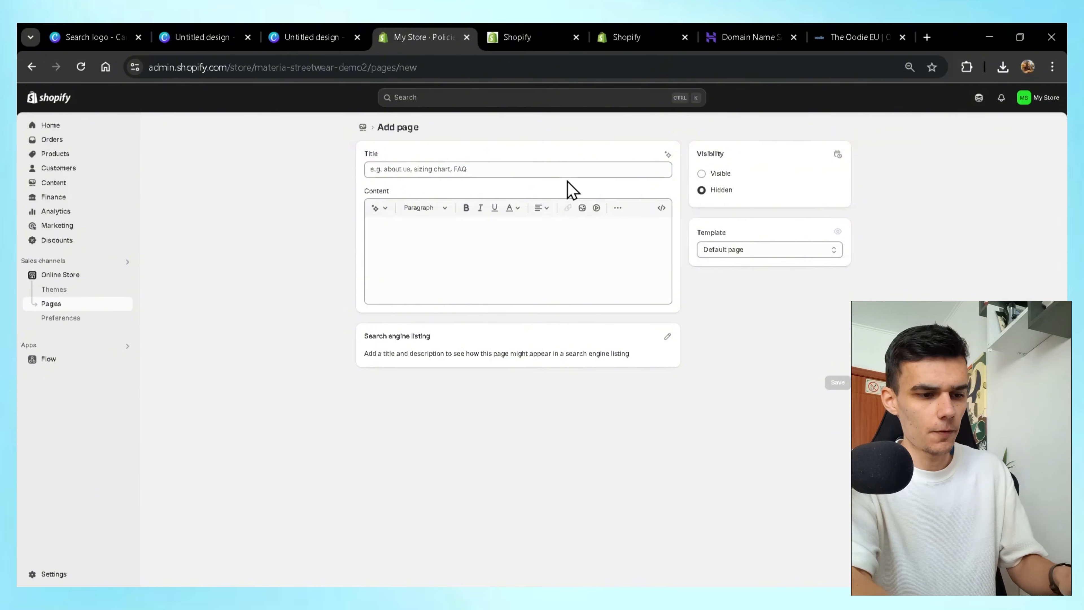
pyautogui.click(562, 169)
pyautogui.write('Shipp')
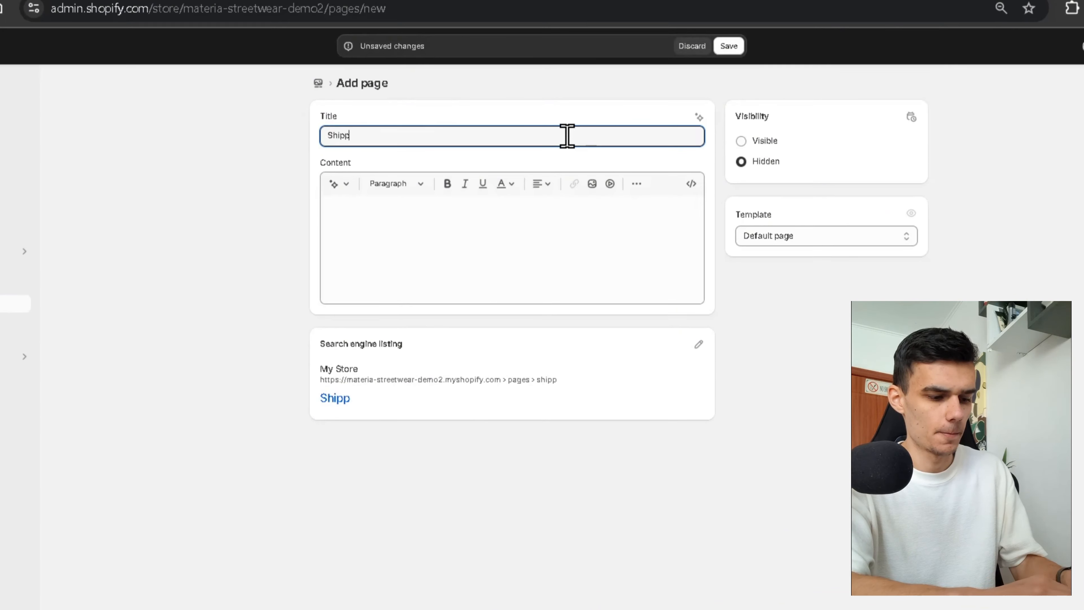
pyautogui.write('ing INfo')
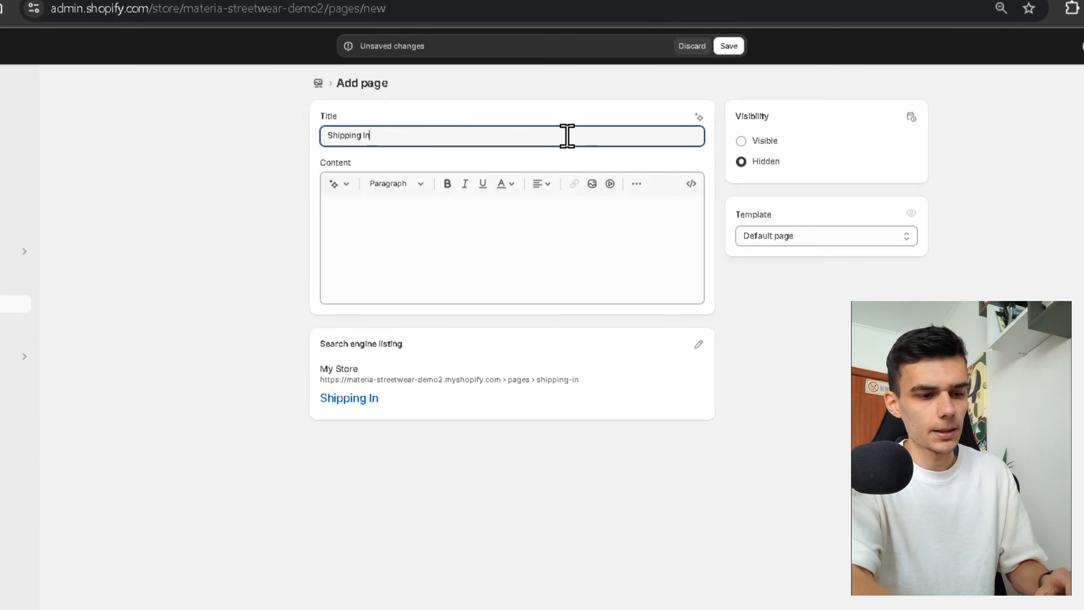
# Paste the prepared shipping HTML into the page content, make it visible and save.
pyautogui.click(610, 210)
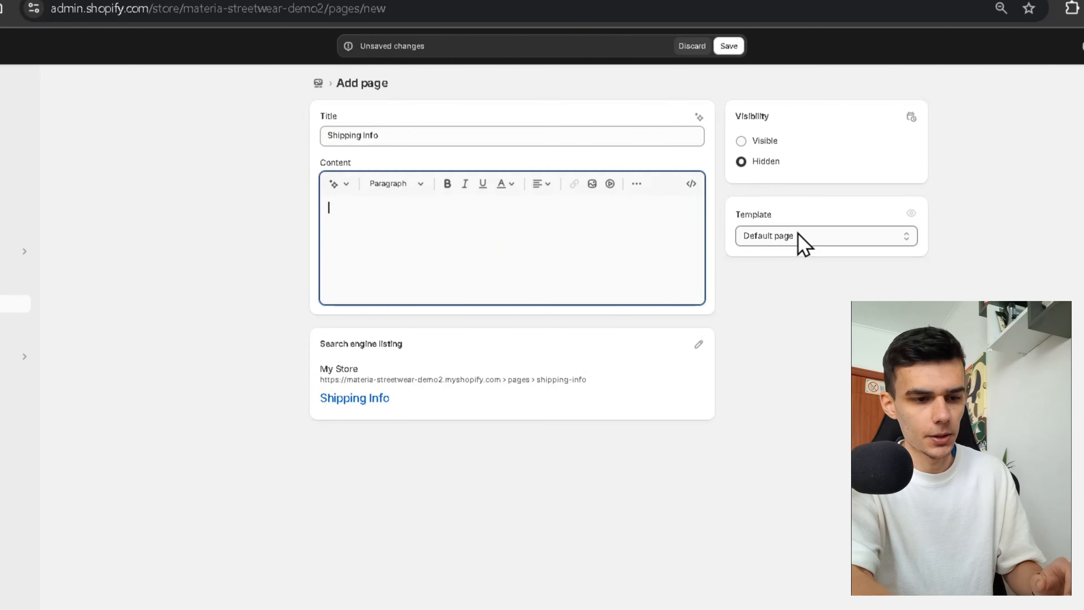
pyautogui.click(691, 184)
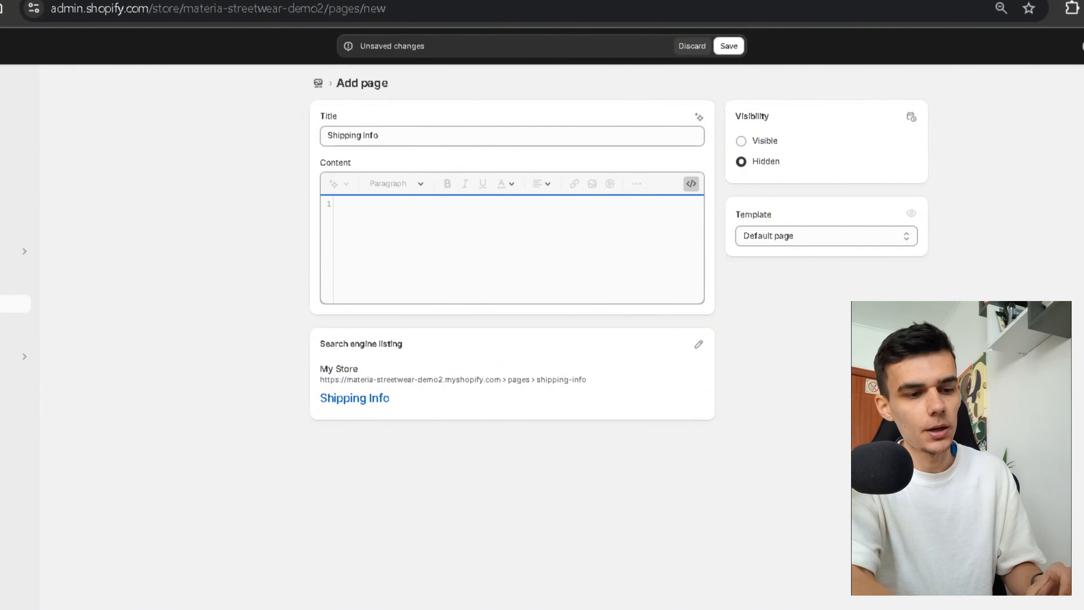
pyautogui.hotkey('ctrl', 'v')
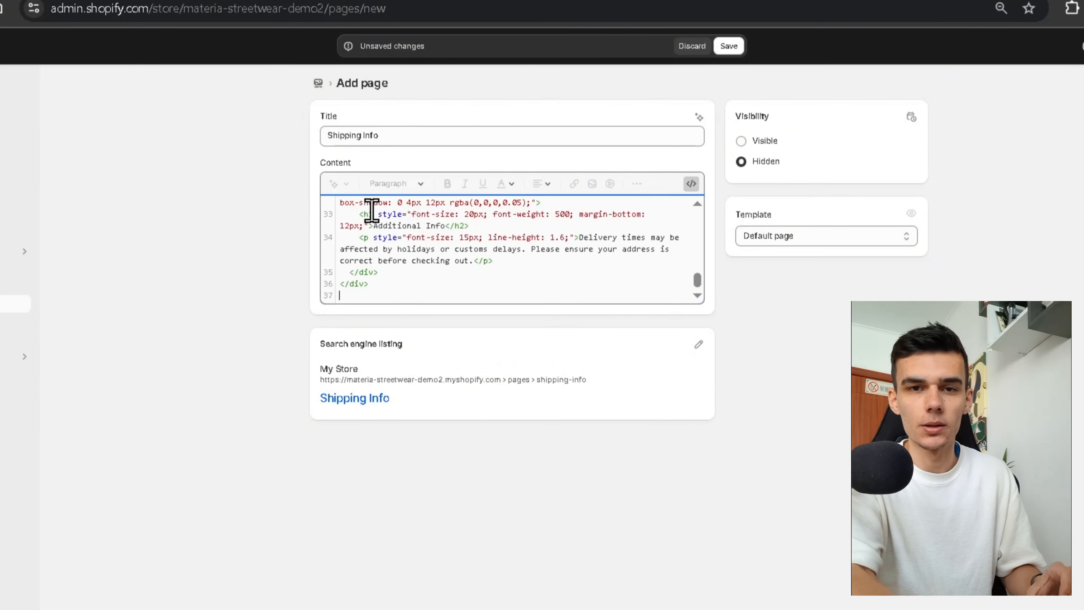
pyautogui.click(691, 185)
pyautogui.click(597, 275)
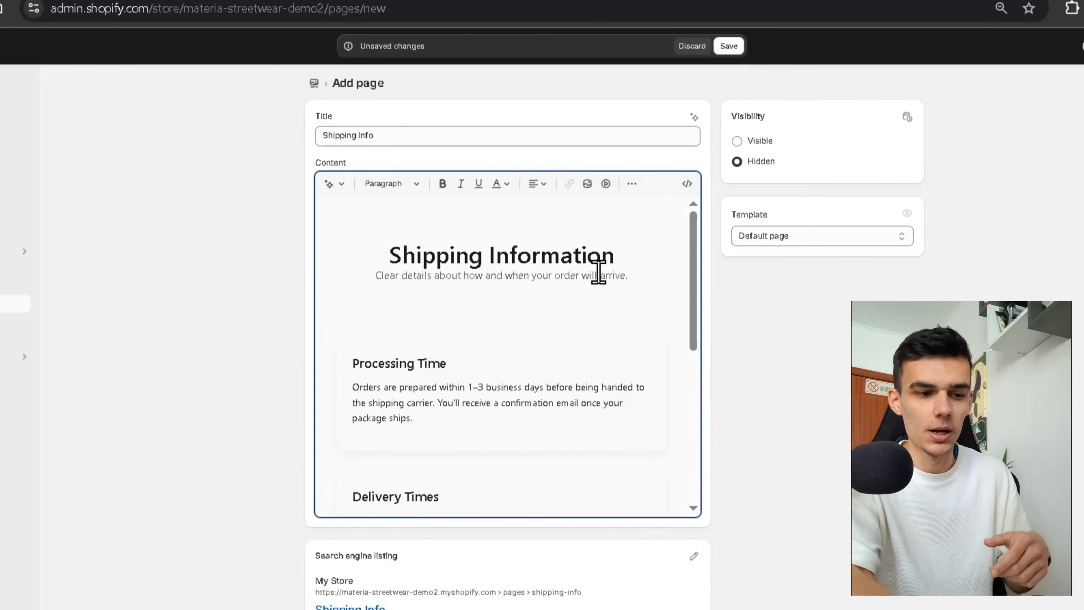
pyautogui.scroll(-4, 527, 332)
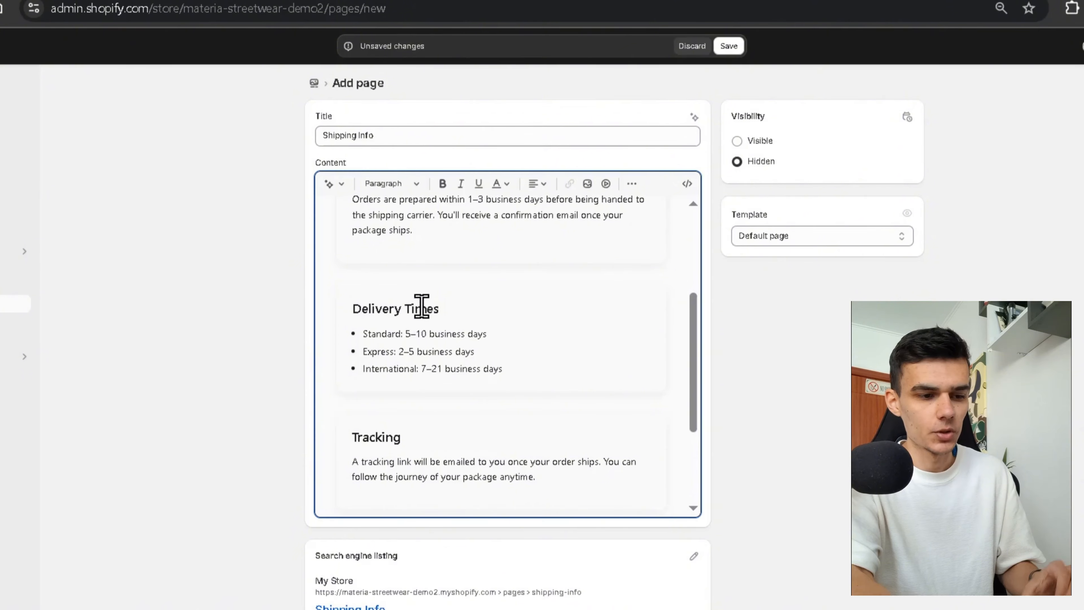
pyautogui.scroll(-4, 522, 362)
pyautogui.scroll(5, 523, 361)
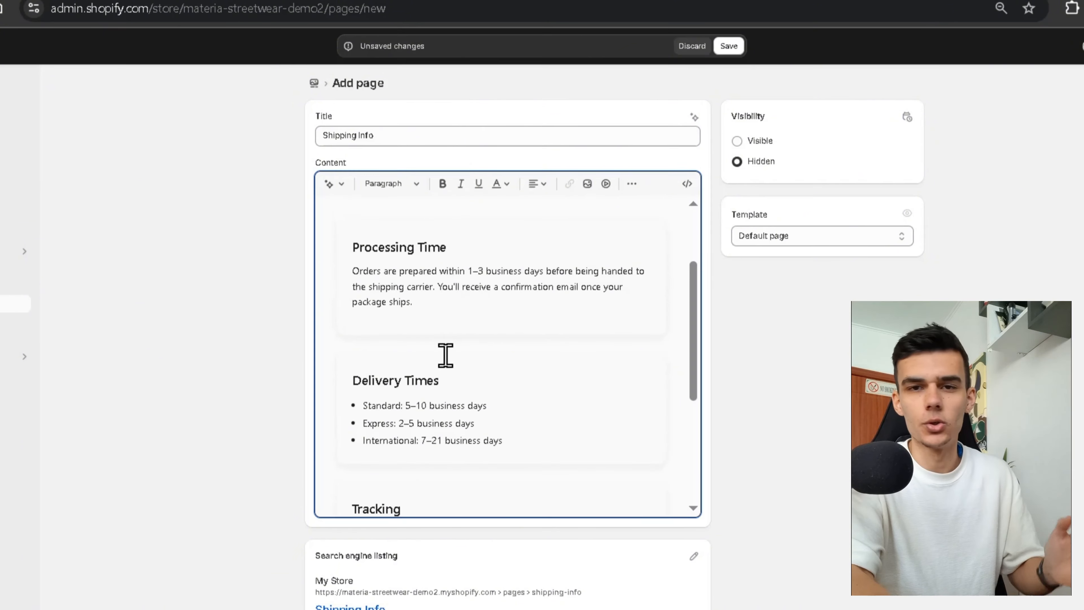
pyautogui.scroll(3, 445, 355)
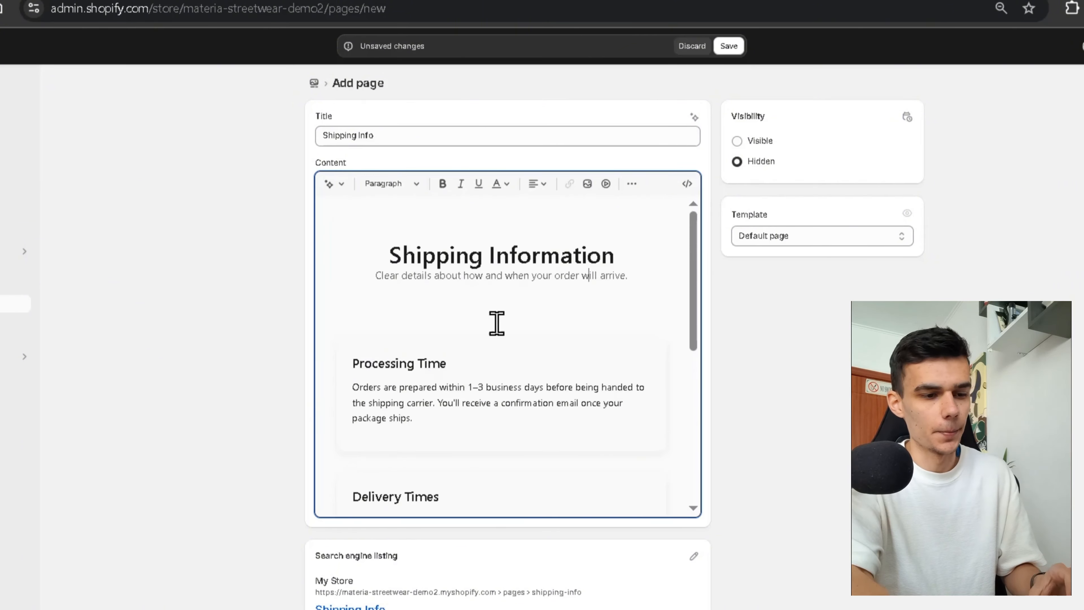
pyautogui.scroll(-5, 528, 375)
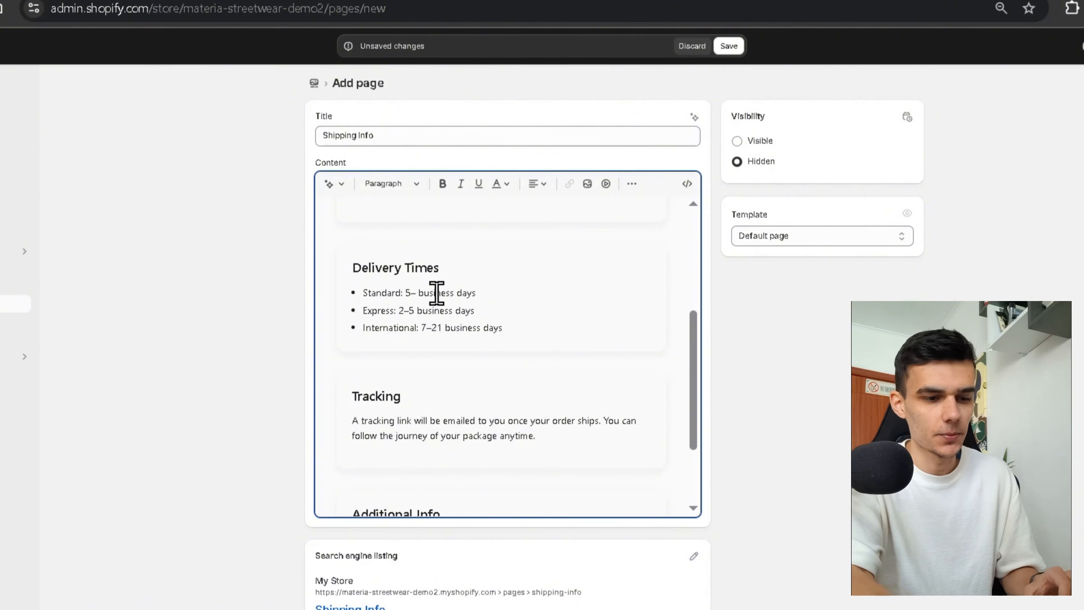
pyautogui.scroll(3, 541, 343)
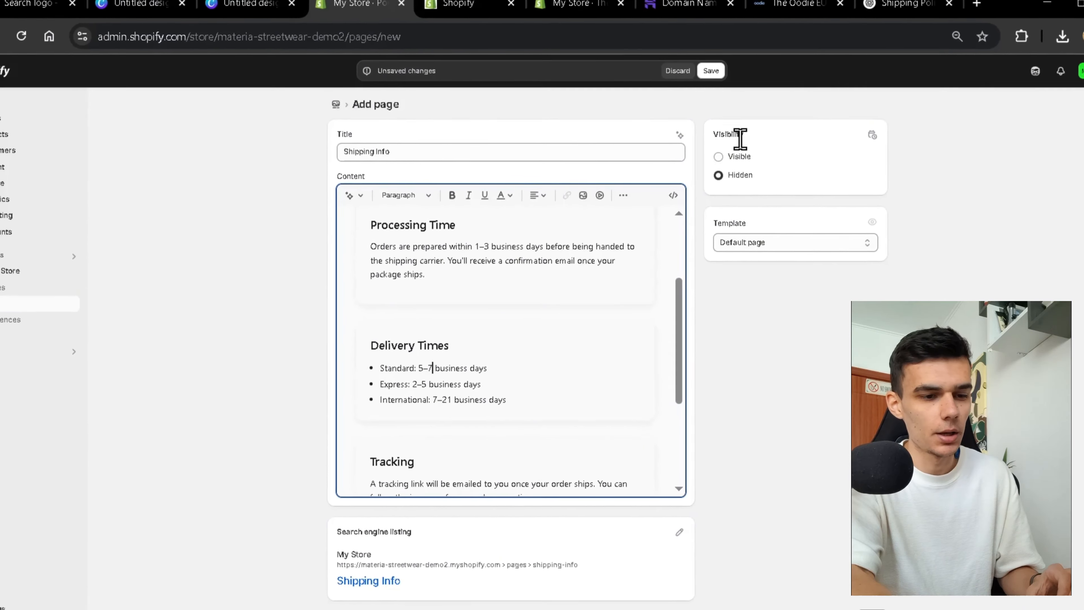
pyautogui.click(737, 140)
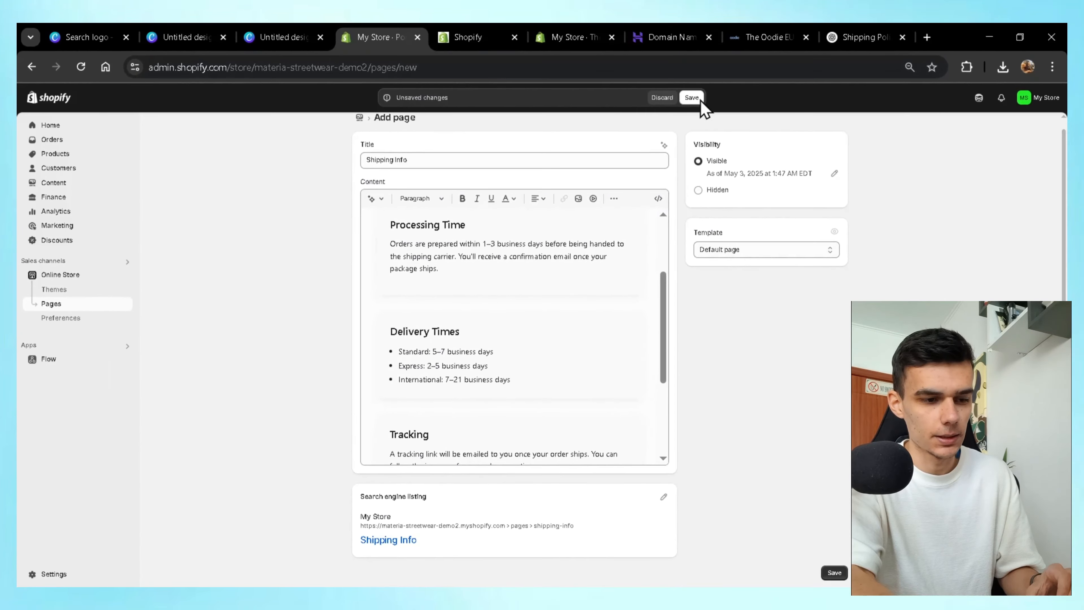
pyautogui.click(700, 100)
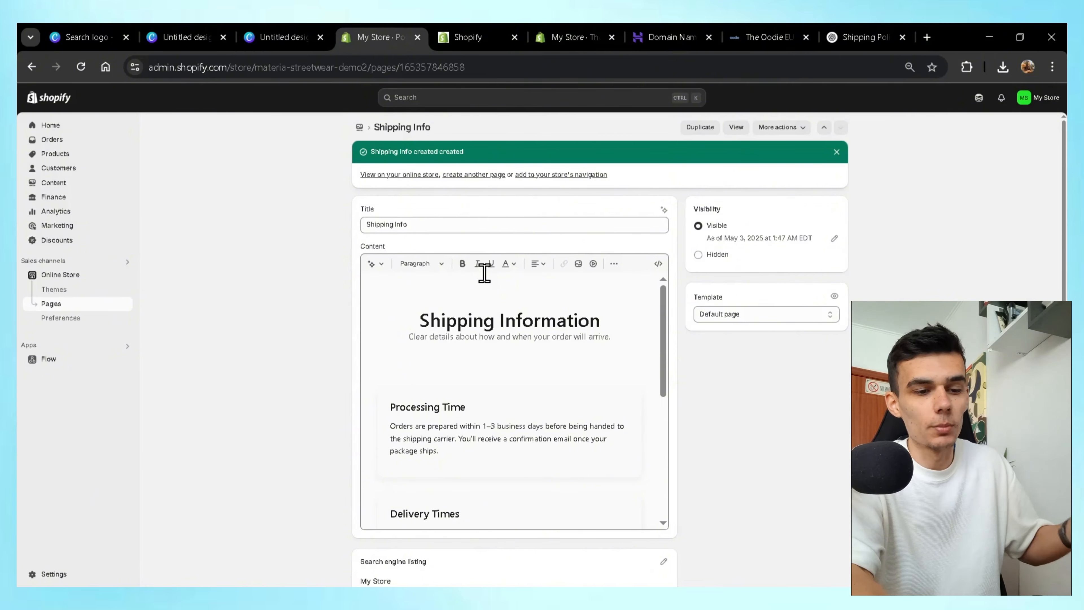
pyautogui.click(769, 38)
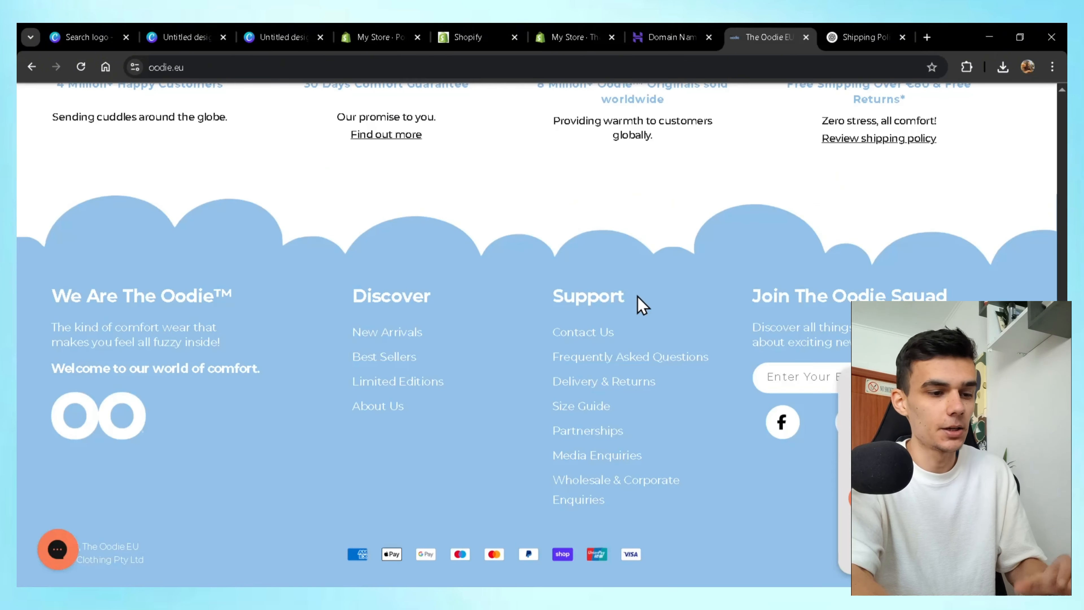
pyautogui.scroll(4, 638, 301)
pyautogui.moveTo(568, 121)
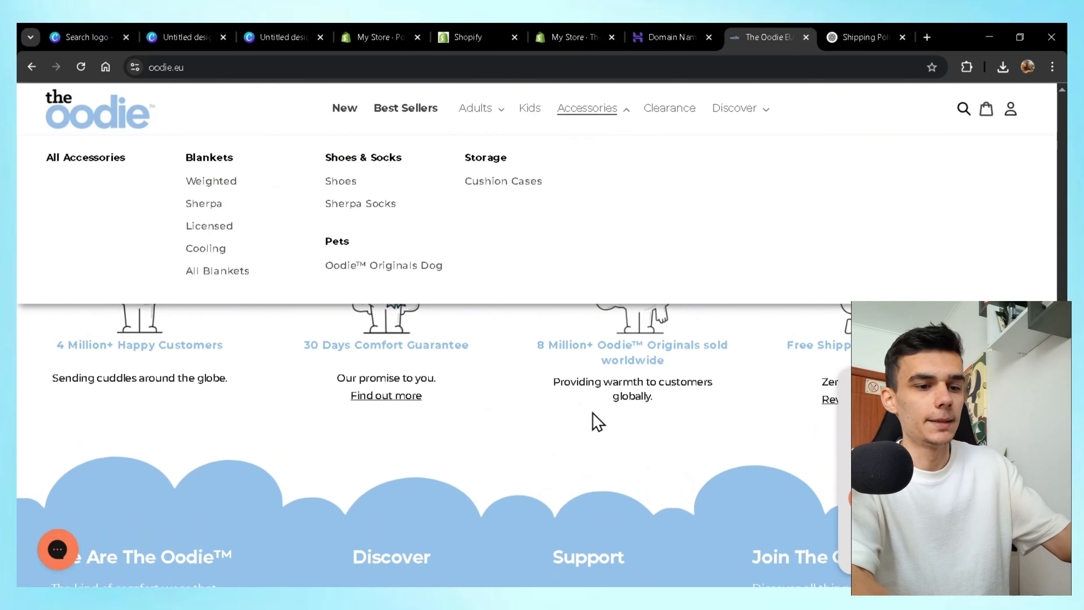
pyautogui.scroll(-5, 597, 422)
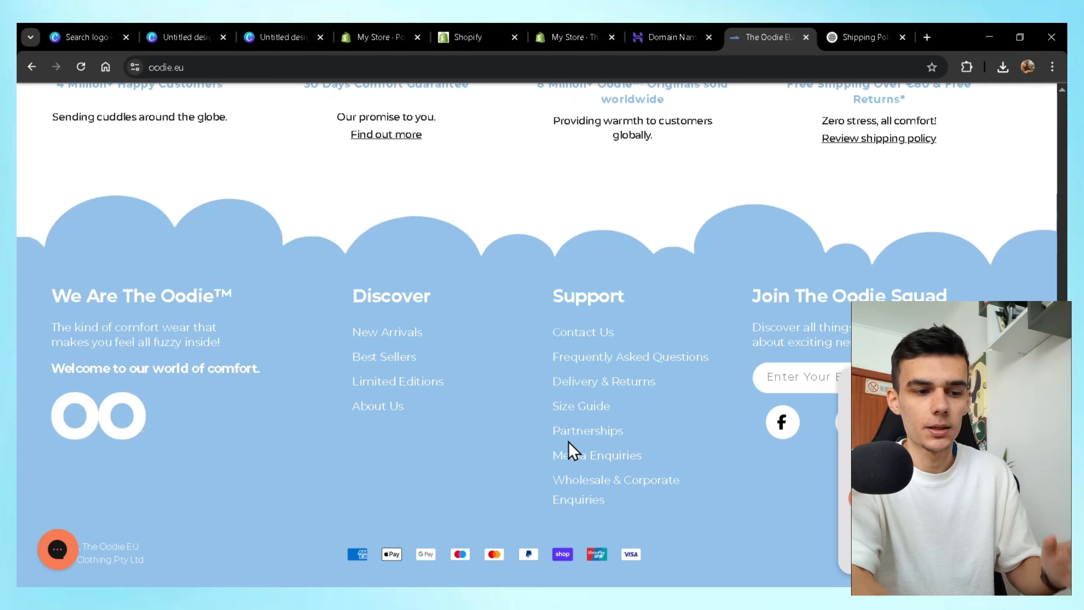
pyautogui.hotkey('ctrl', '4')
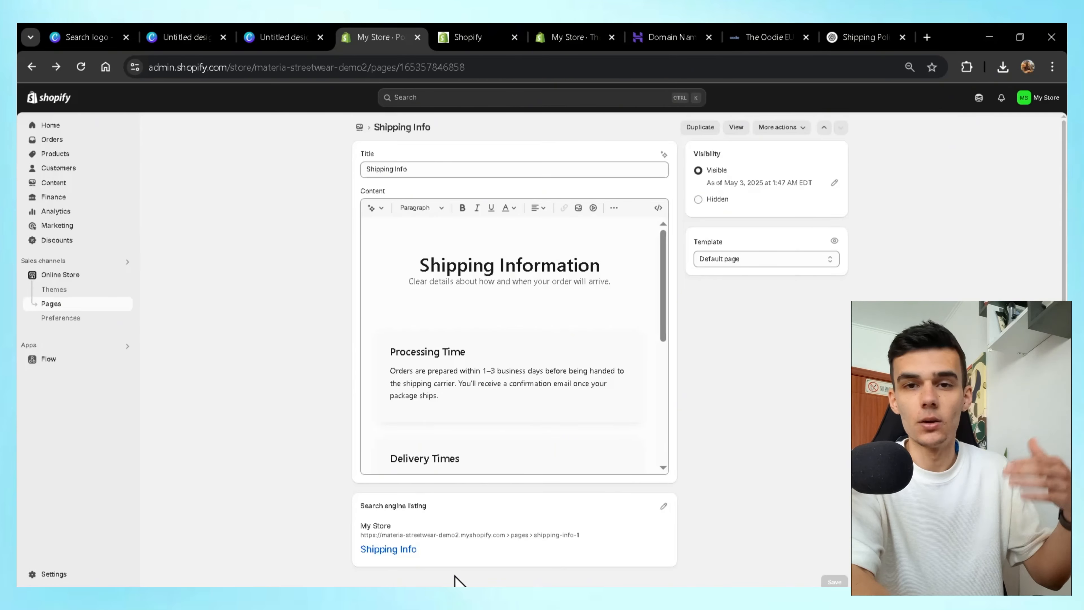
# Find Menus via a 'menu' search, open Main Menu and delete its Contact item.
pyautogui.click(554, 97)
pyautogui.write('menu')
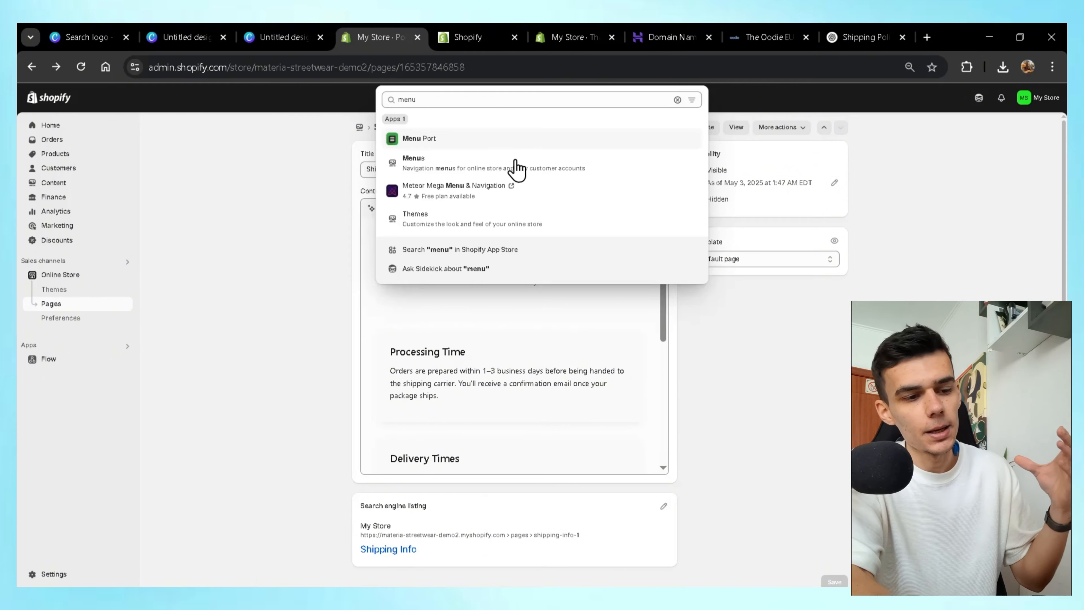
pyautogui.click(499, 163)
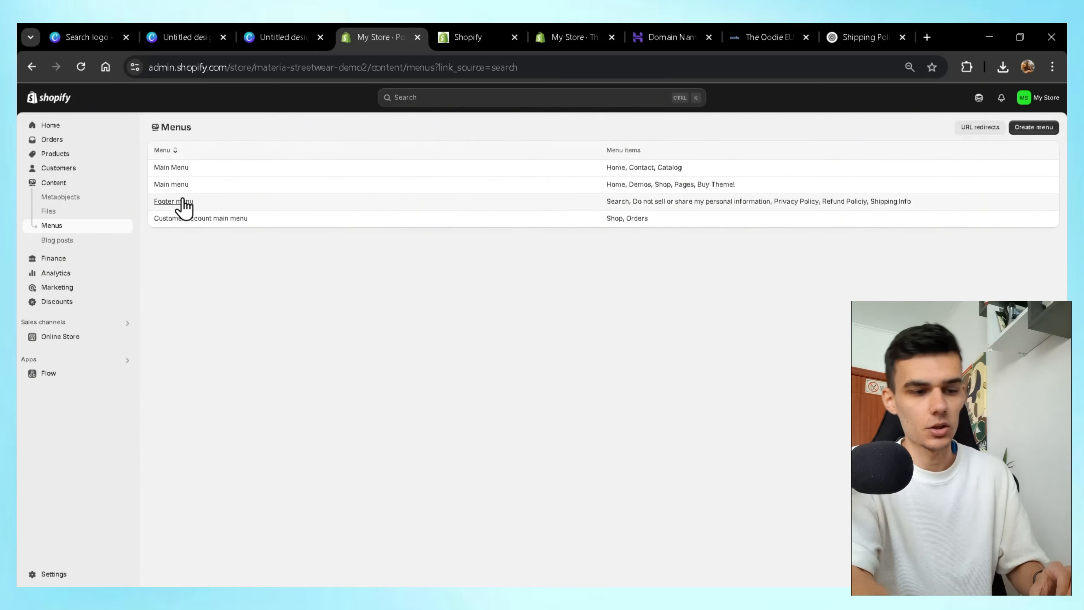
pyautogui.click(177, 169)
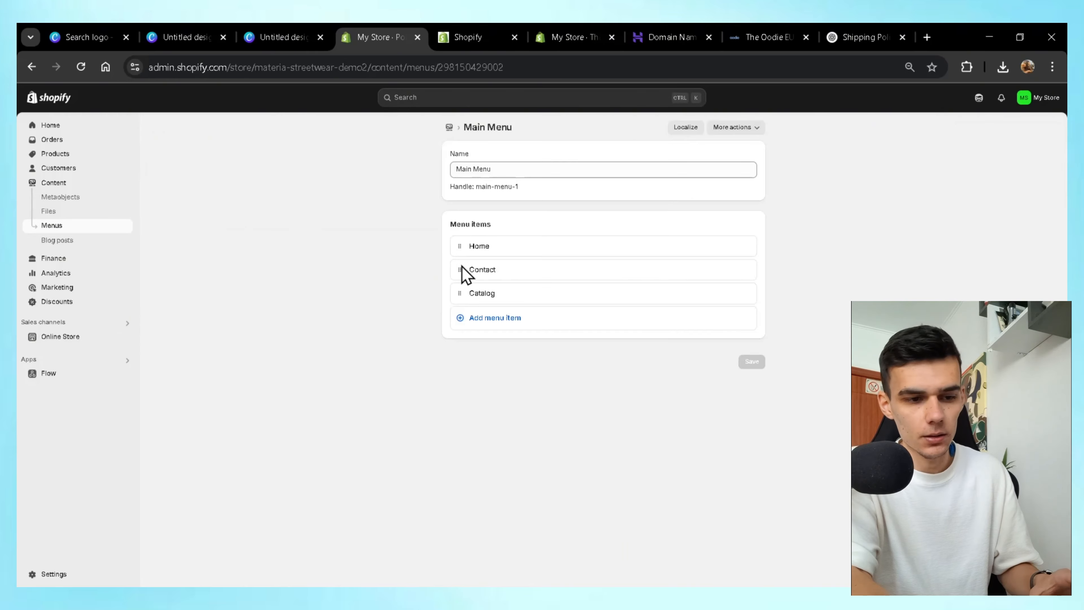
pyautogui.click(747, 270)
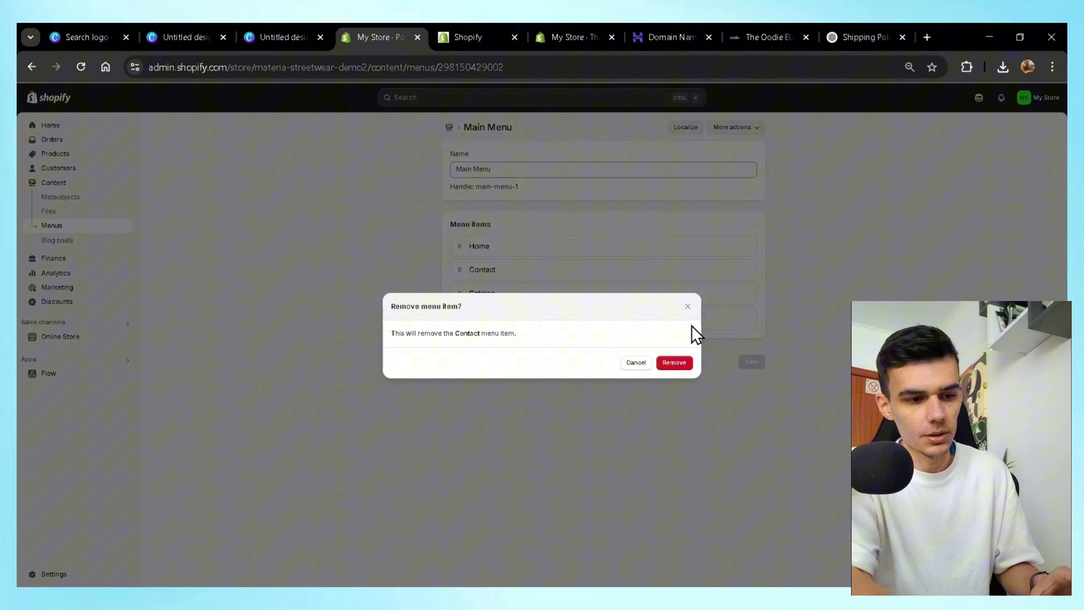
pyautogui.click(678, 362)
# Add a Shop Now menu item linked to the Bestselling collection.
pyautogui.click(517, 294)
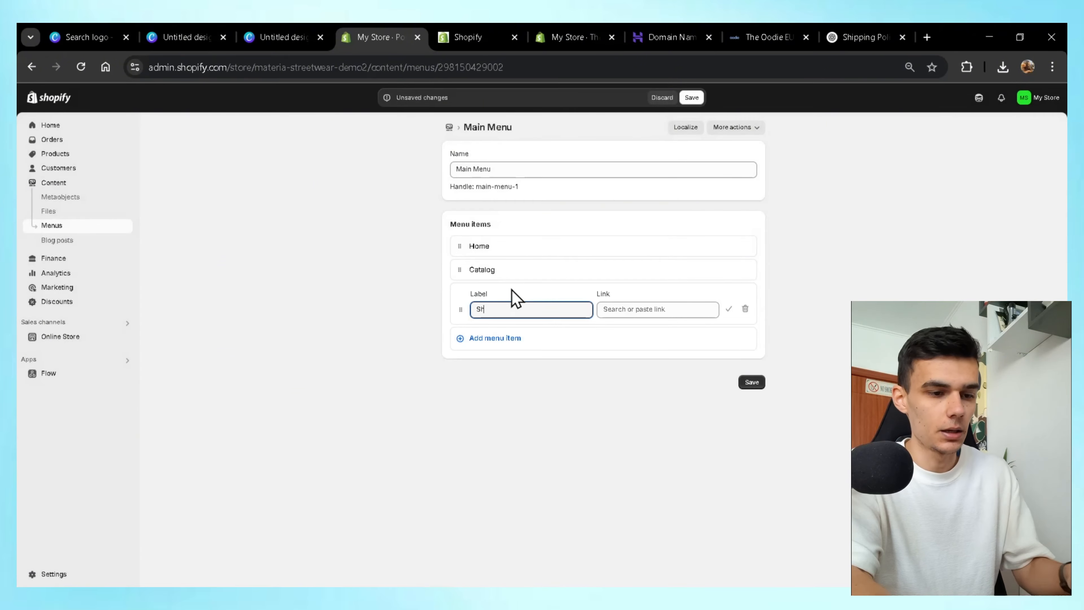
pyautogui.click(635, 309)
pyautogui.click(690, 389)
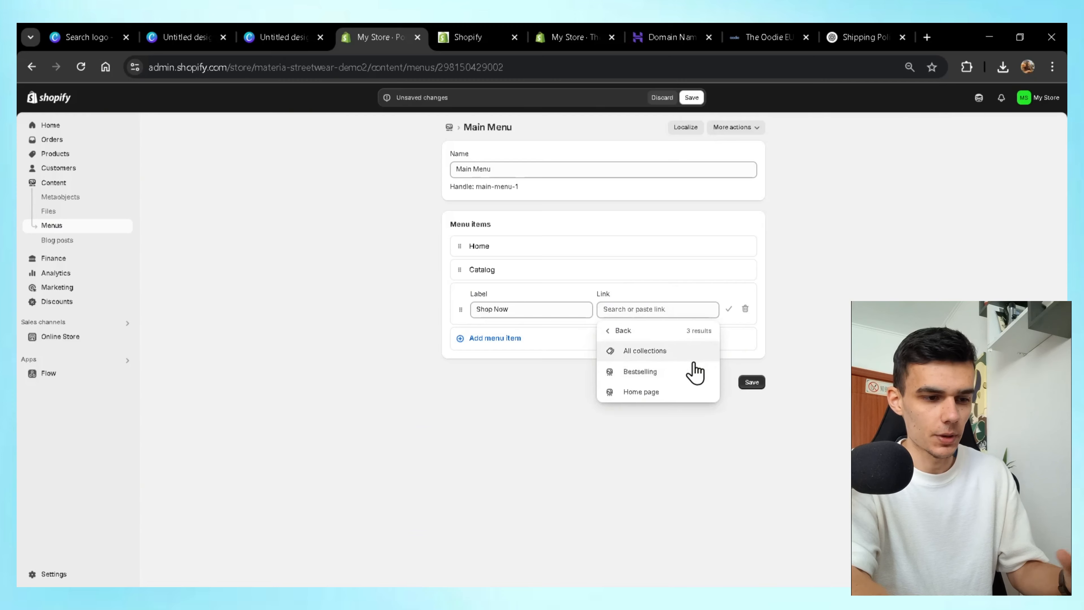
pyautogui.click(678, 376)
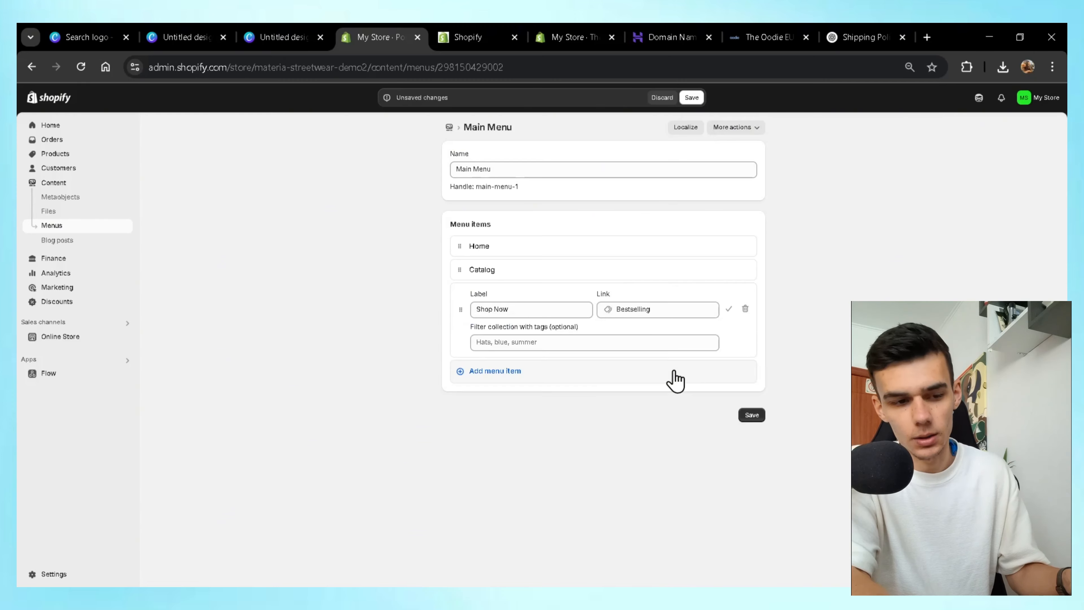
pyautogui.click(729, 308)
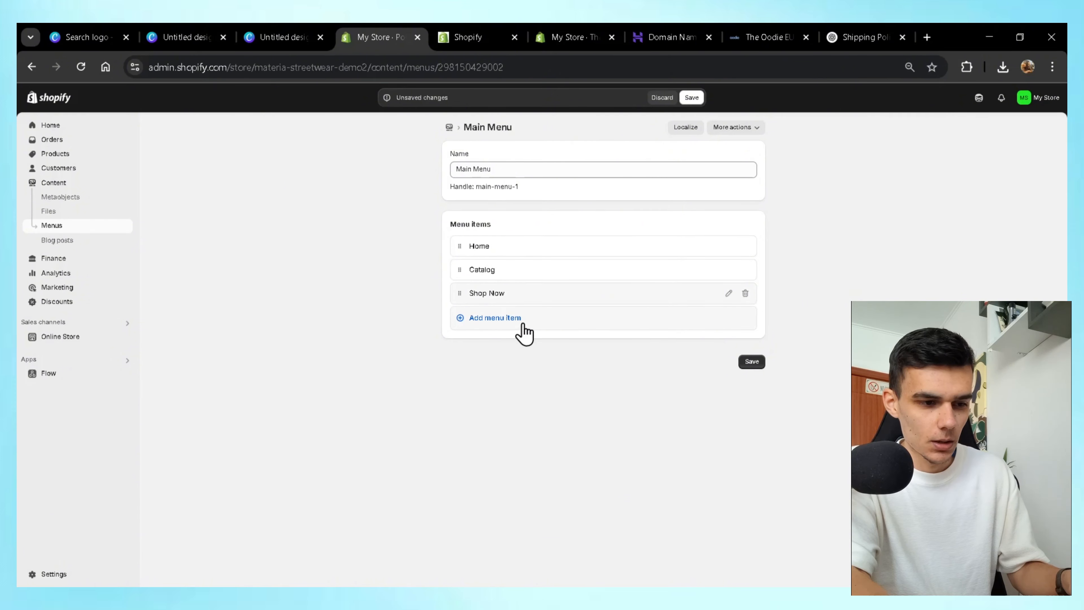
# Add a Faq item linked to the Faq page and save the Main Menu.
pyautogui.click(521, 325)
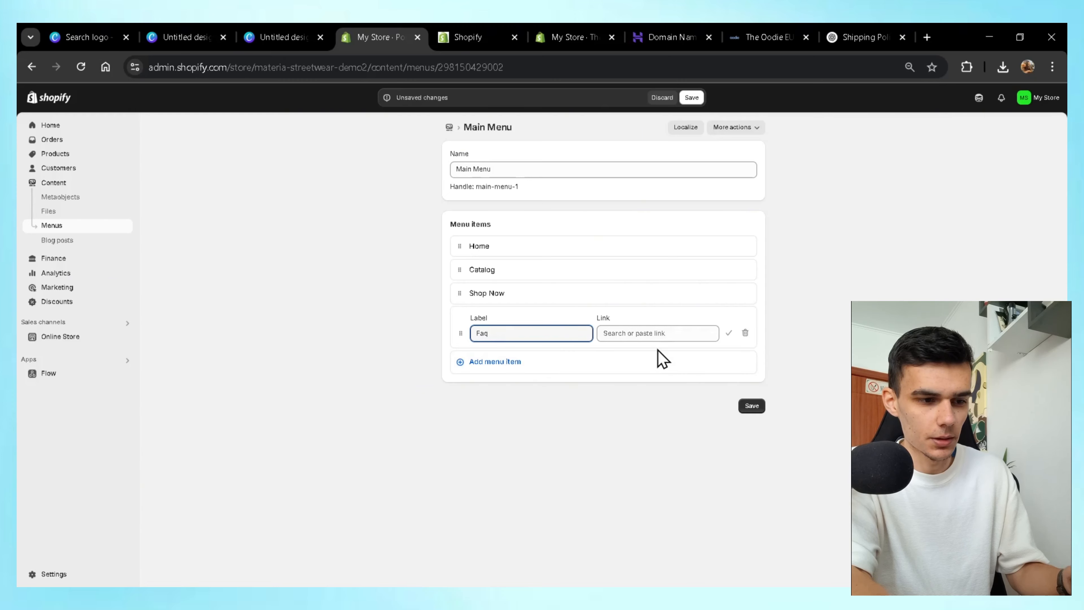
pyautogui.click(644, 332)
pyautogui.scroll(-2, 668, 446)
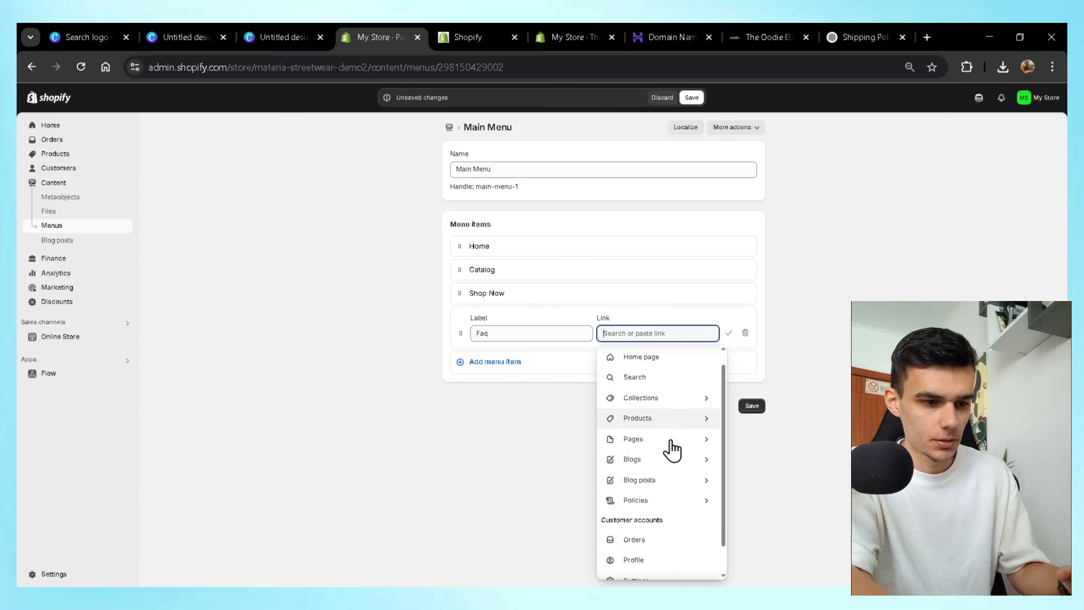
pyautogui.click(689, 433)
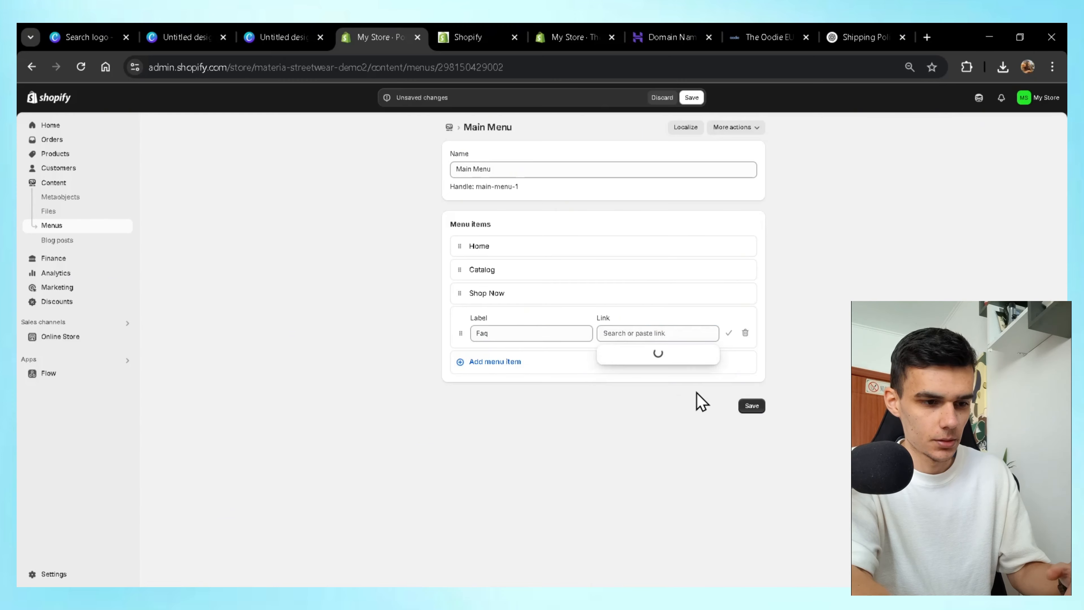
pyautogui.click(657, 457)
pyautogui.click(729, 333)
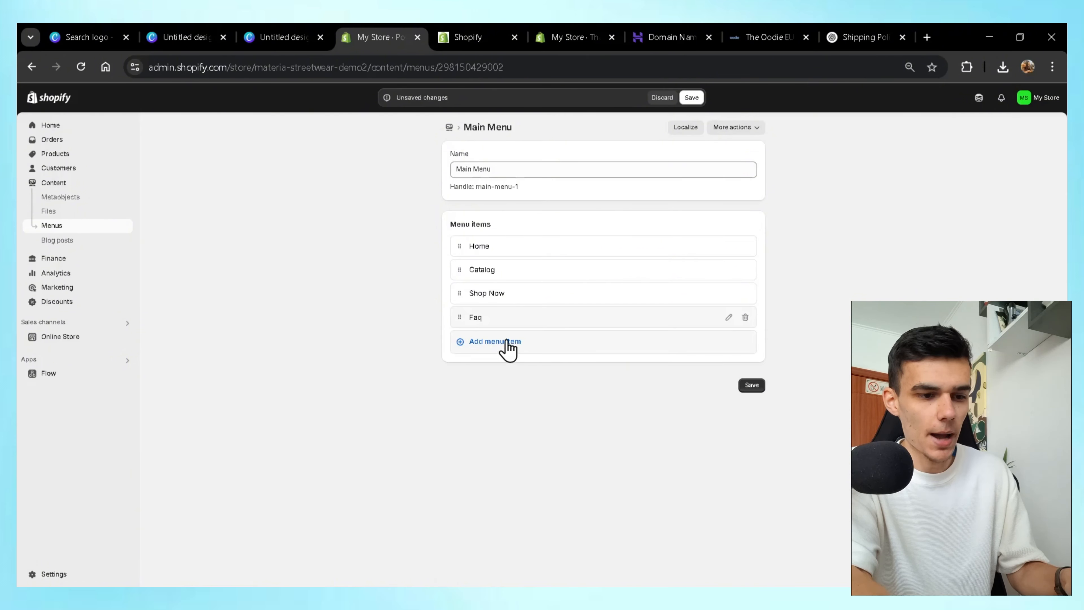
pyautogui.click(752, 387)
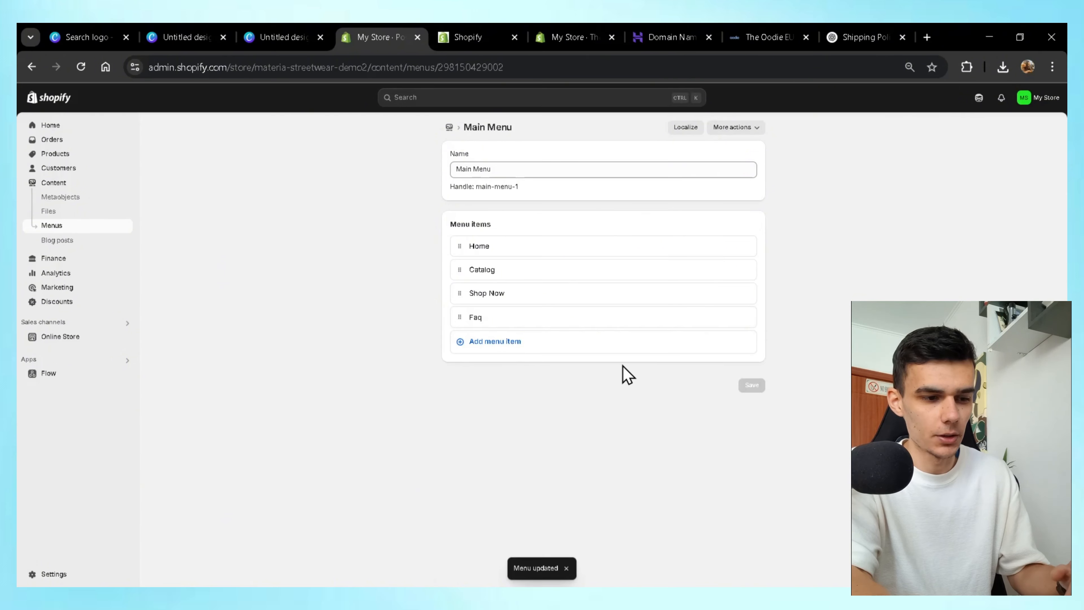
pyautogui.click(31, 67)
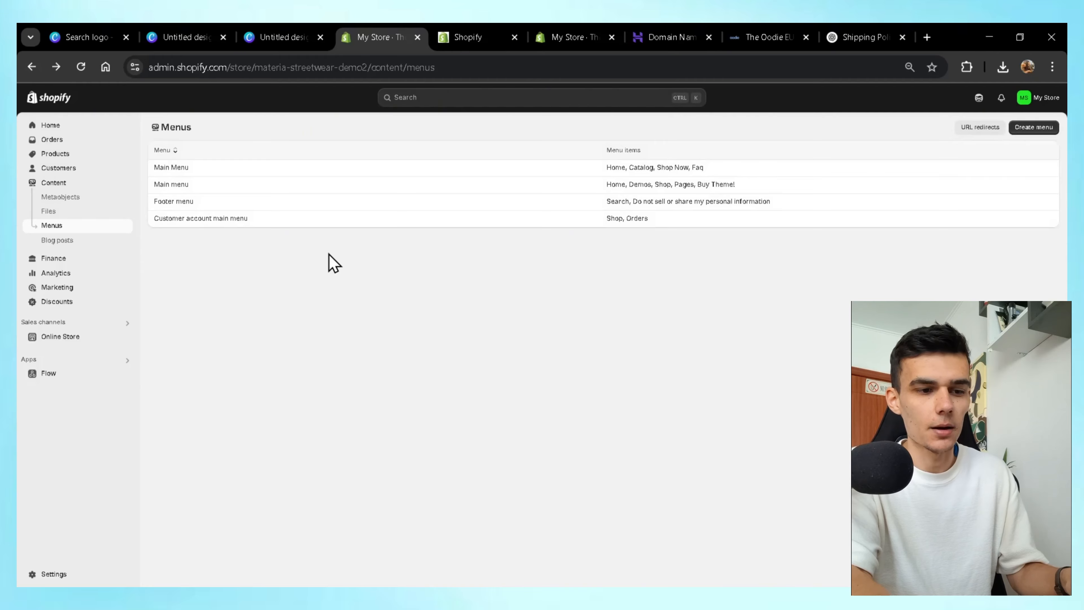
# Add Footer menu items named Privacy Policy, Refund Policy and Terms And Conditions.
pyautogui.click(177, 205)
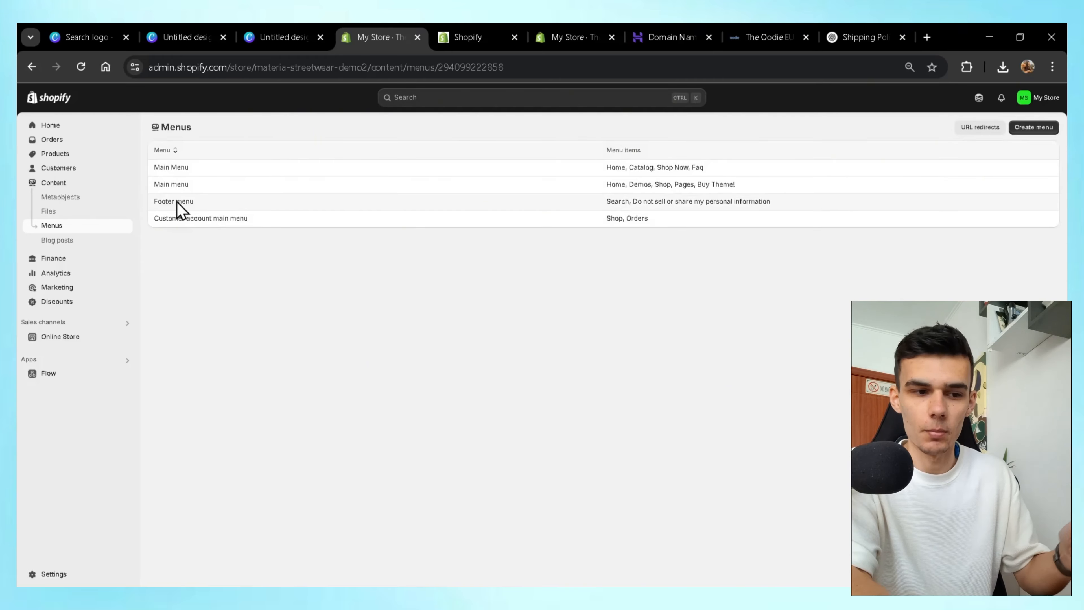
pyautogui.click(508, 294)
pyautogui.write('Privacy Policy')
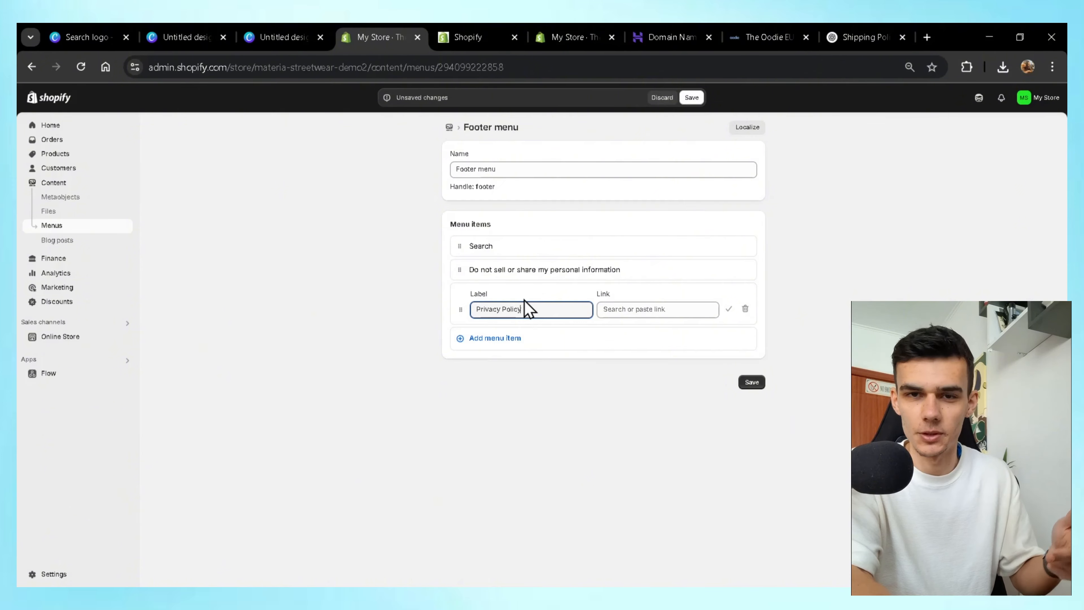
pyautogui.click(535, 340)
pyautogui.write('Refund Policy')
pyautogui.click(541, 384)
pyautogui.write('Terms And Conditions')
# Link them to Privacy Policy, Return Policy and Terms of Service, and save the Footer menu.
pyautogui.click(658, 309)
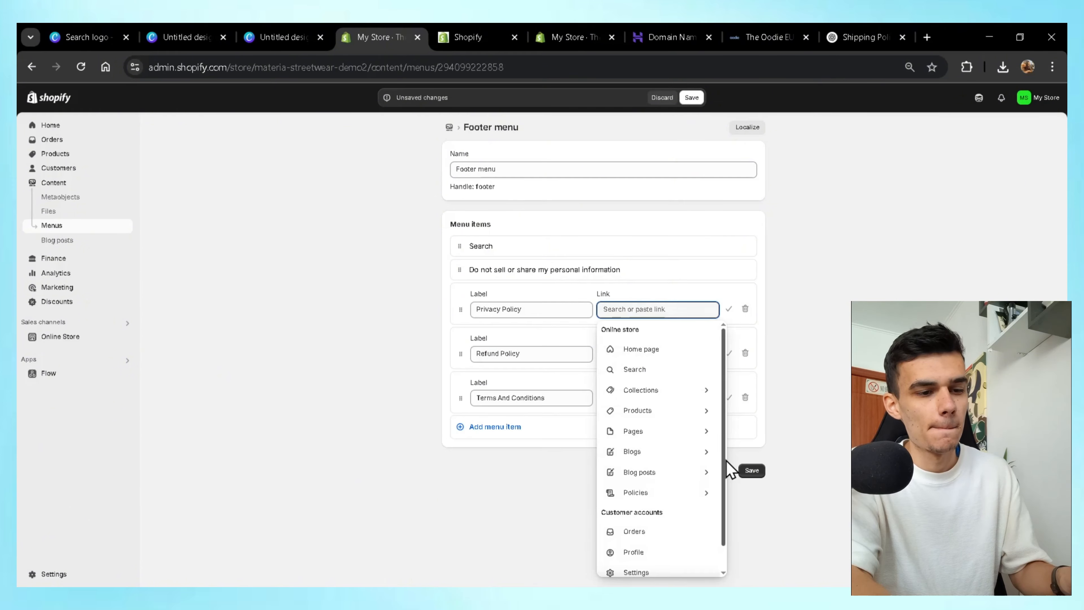
pyautogui.click(700, 492)
pyautogui.click(666, 354)
pyautogui.click(665, 331)
pyautogui.click(678, 397)
pyautogui.click(662, 351)
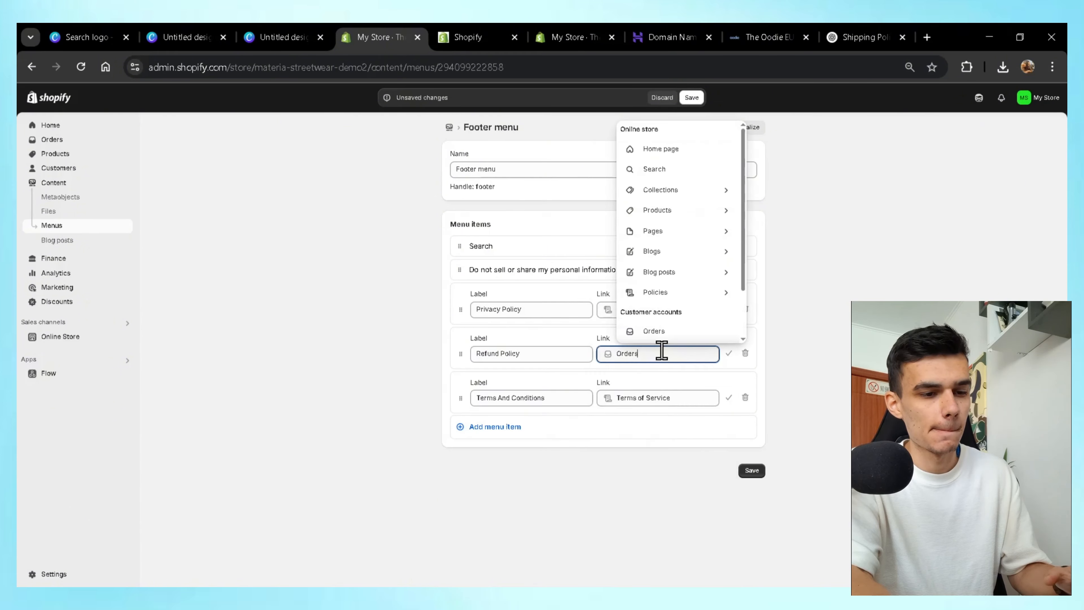
pyautogui.click(697, 287)
pyautogui.scroll(-2, 697, 281)
pyautogui.click(701, 255)
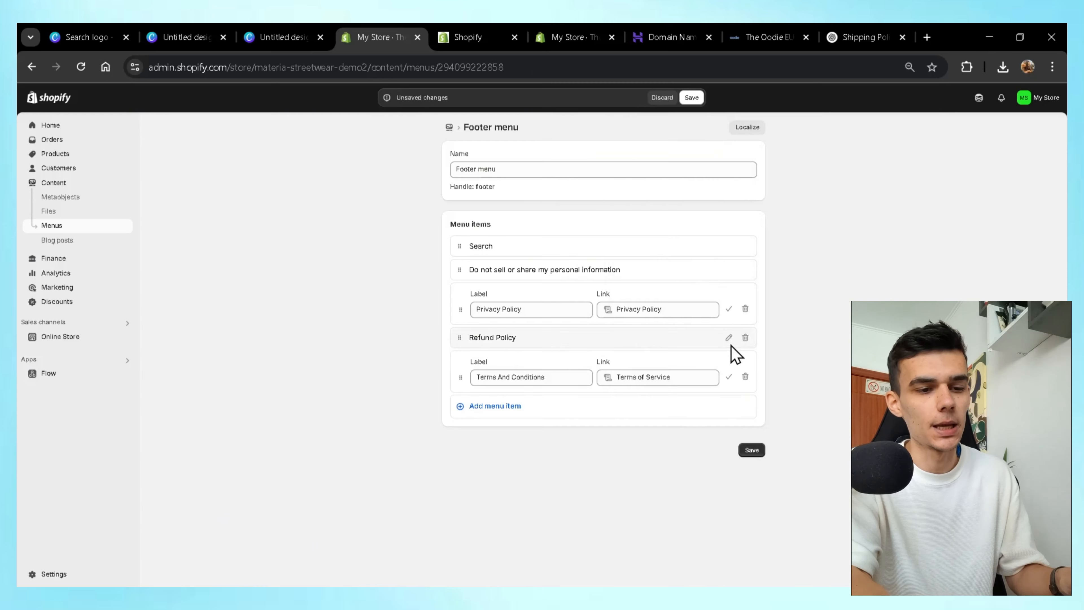
pyautogui.click(729, 341)
pyautogui.click(751, 409)
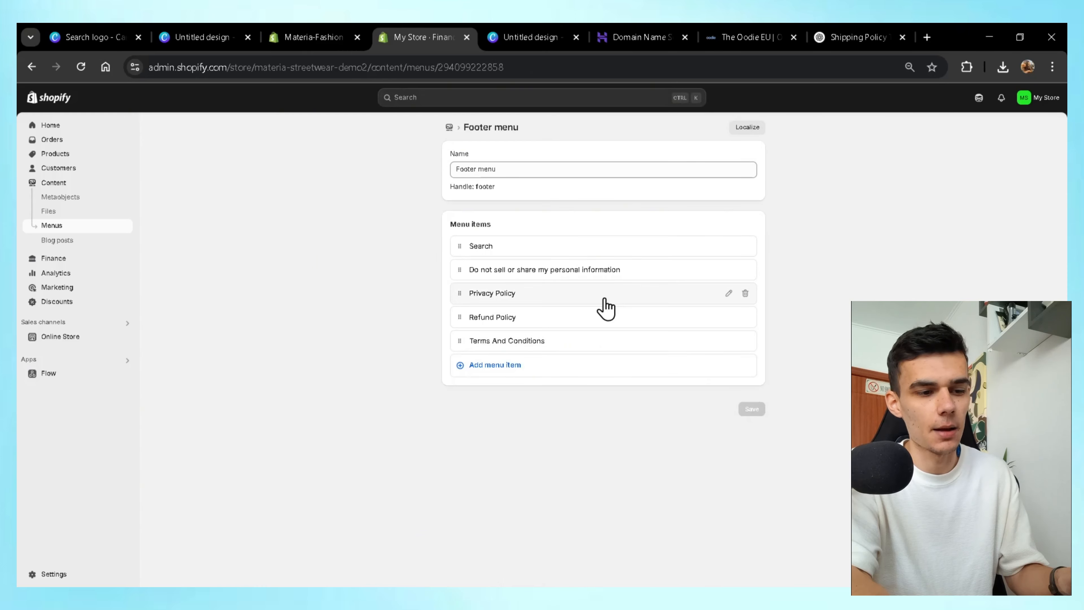
pyautogui.click(79, 340)
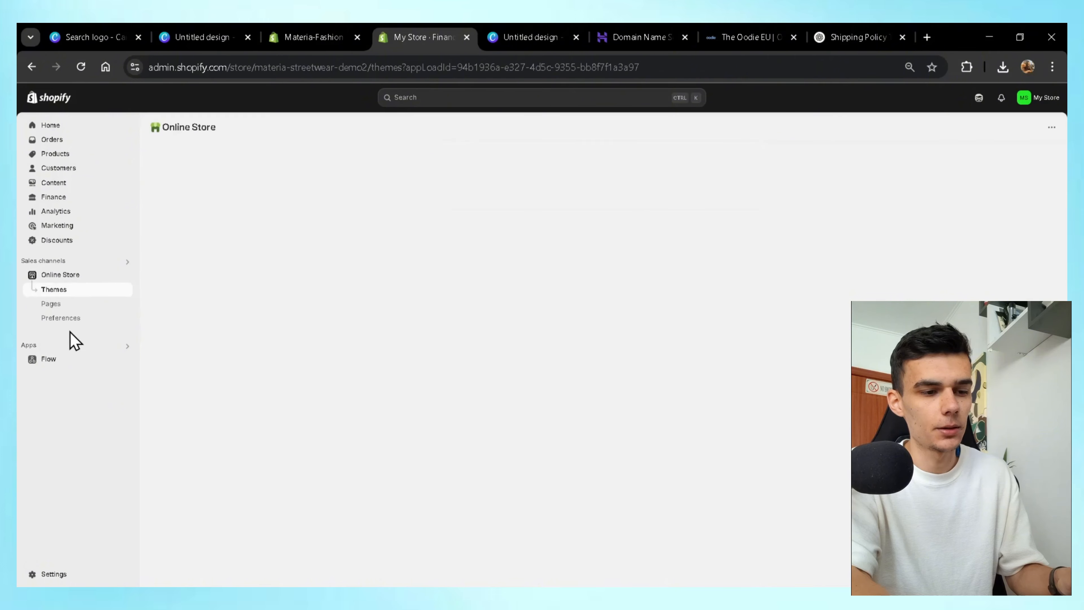
# In Preferences, enter home page title 'Materia - #1 Streetwear Supply' and meta description 'The best clothing brand', then save.
pyautogui.click(64, 318)
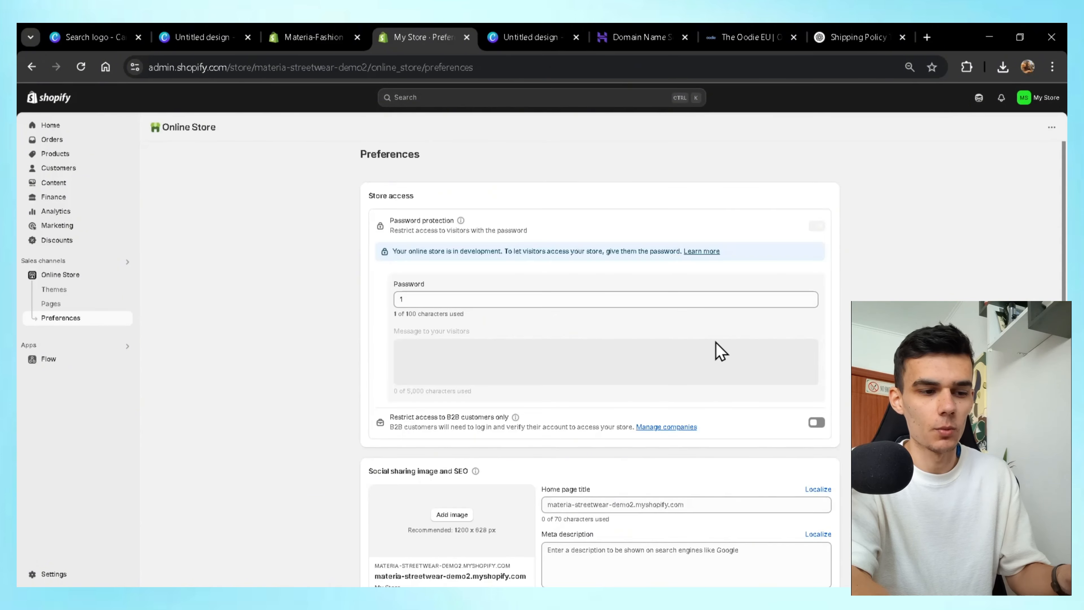
pyautogui.scroll(-4, 719, 351)
pyautogui.click(618, 346)
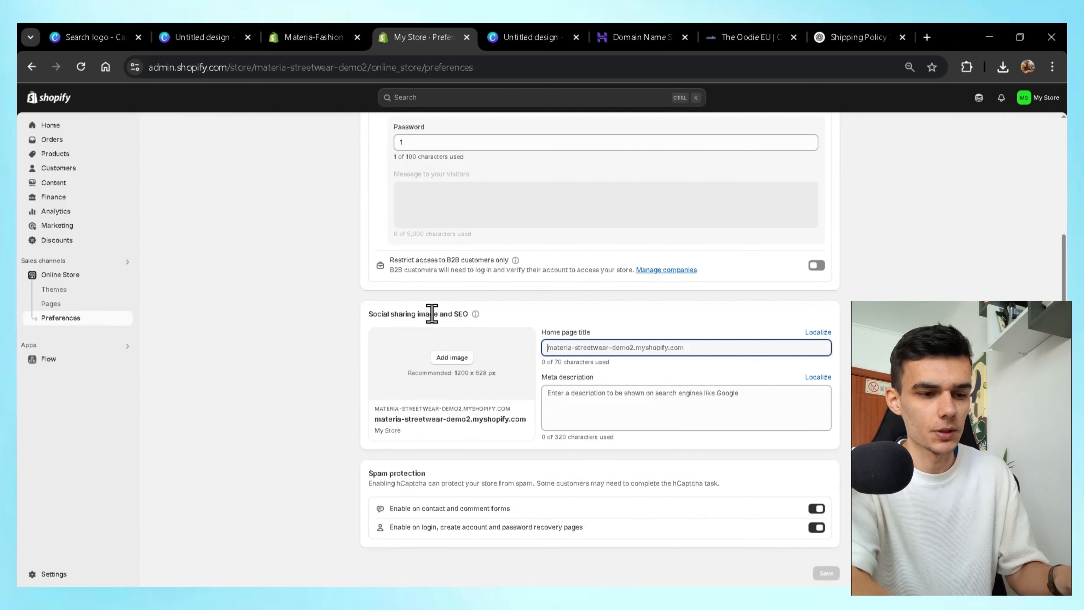
pyautogui.click(624, 410)
pyautogui.click(621, 345)
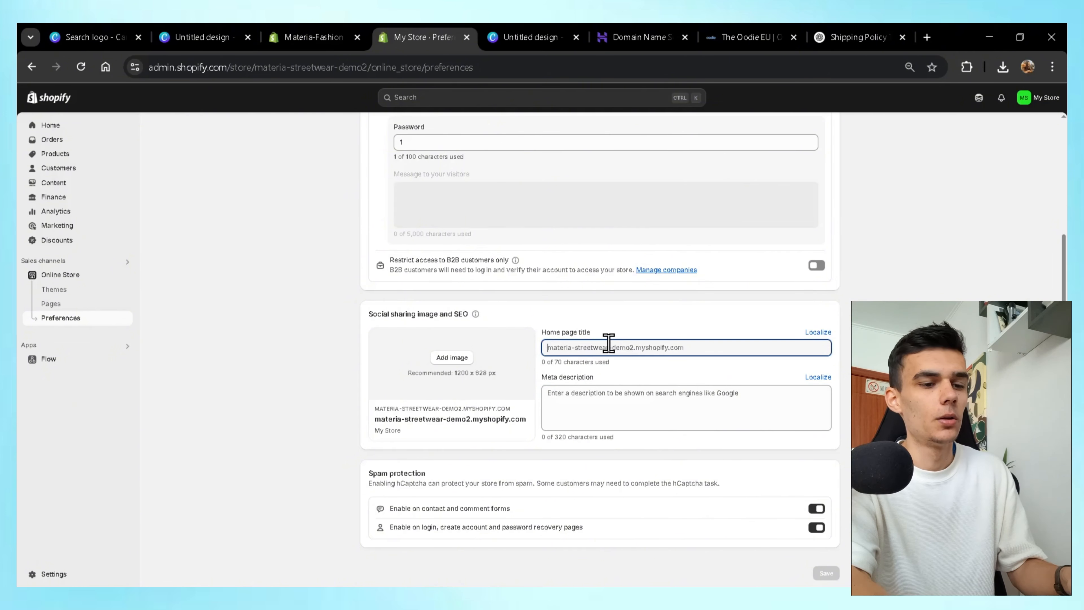
pyautogui.write('Materia - #1 Streetwear Supply')
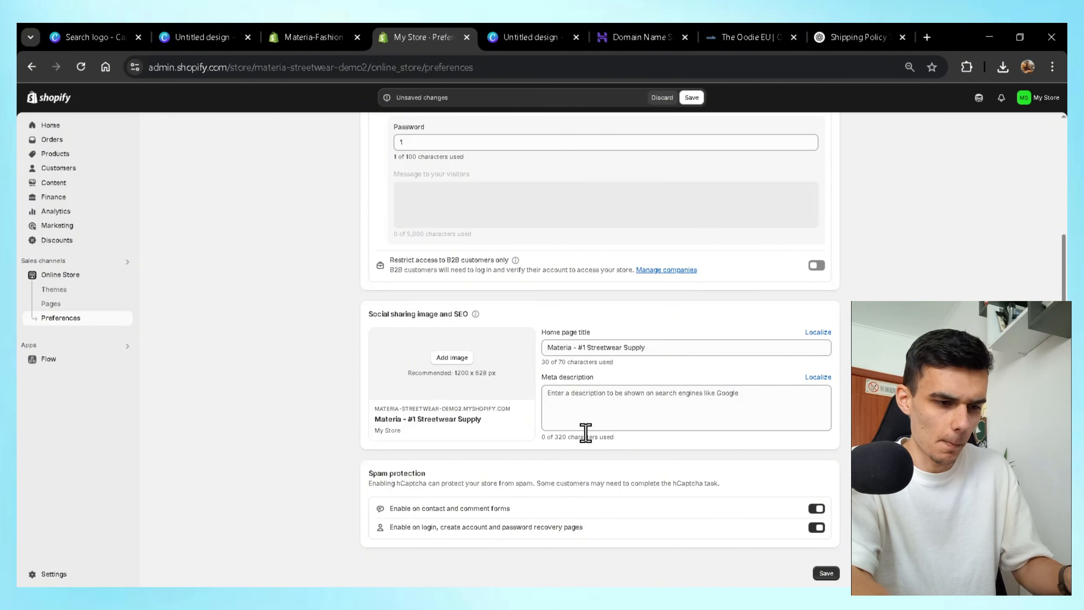
pyautogui.click(588, 407)
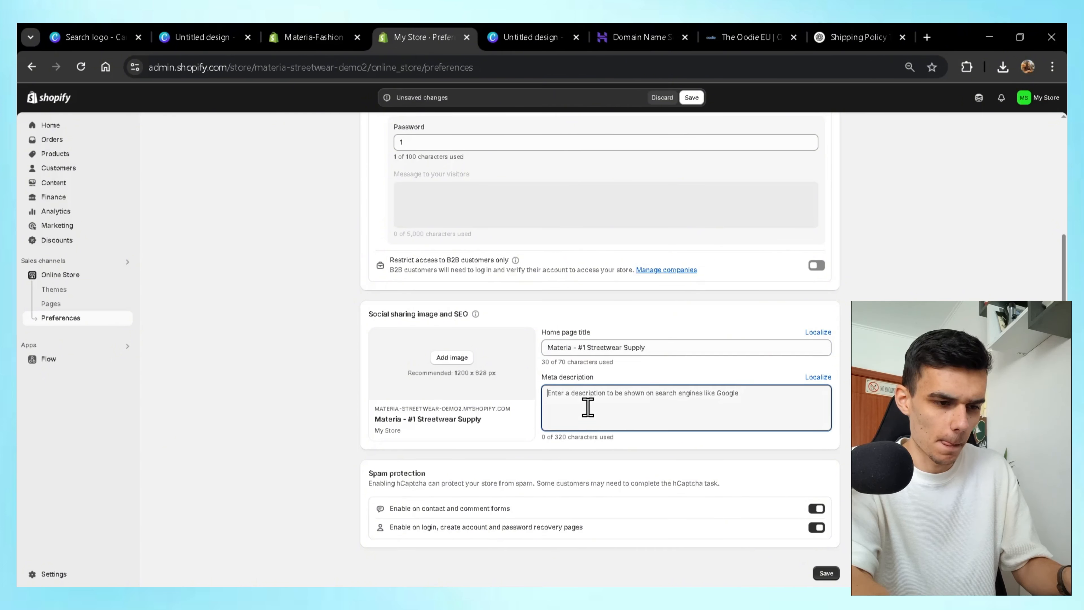
pyautogui.write('Th e')
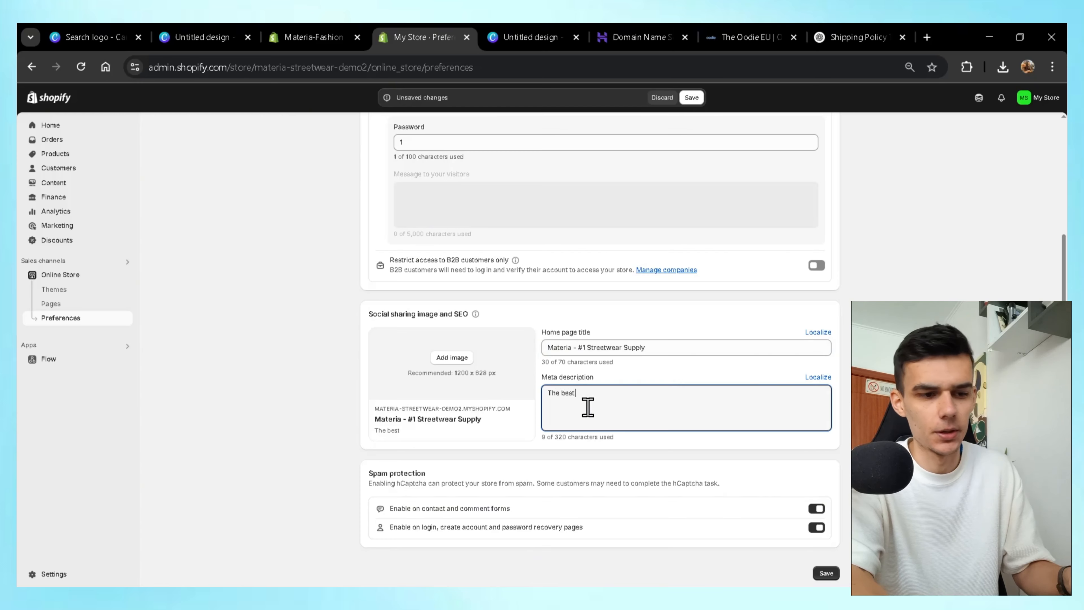
pyautogui.write('best clothing brand')
pyautogui.click(841, 575)
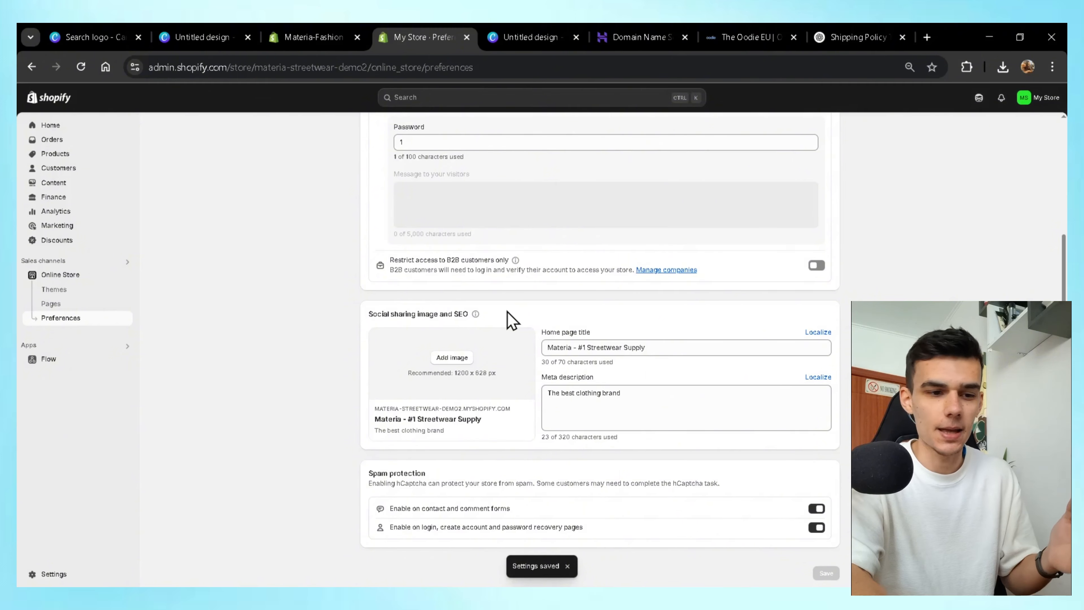
pyautogui.scroll(4, 512, 320)
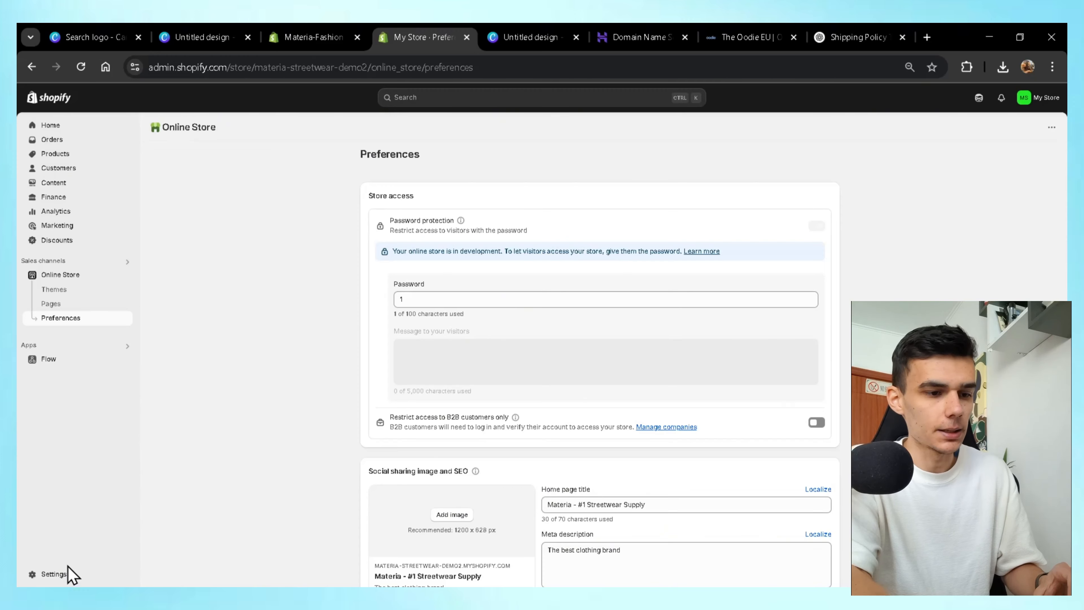
# In Settings > General, edit the store details and save the store name as Materia.
pyautogui.click(59, 575)
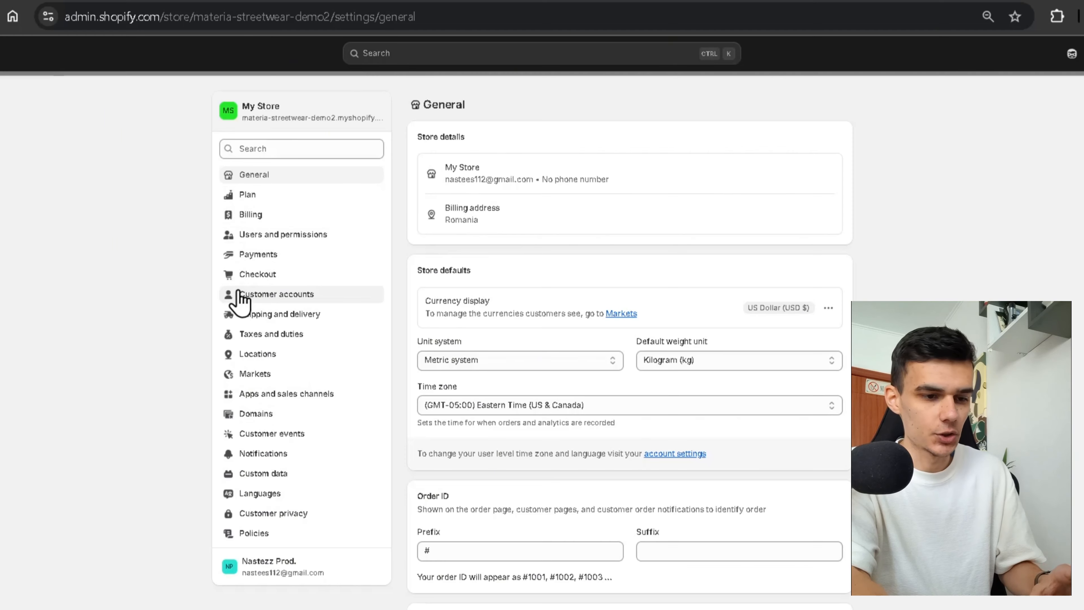
pyautogui.moveTo(422, 135); pyautogui.dragTo(461, 139)
pyautogui.click(504, 131)
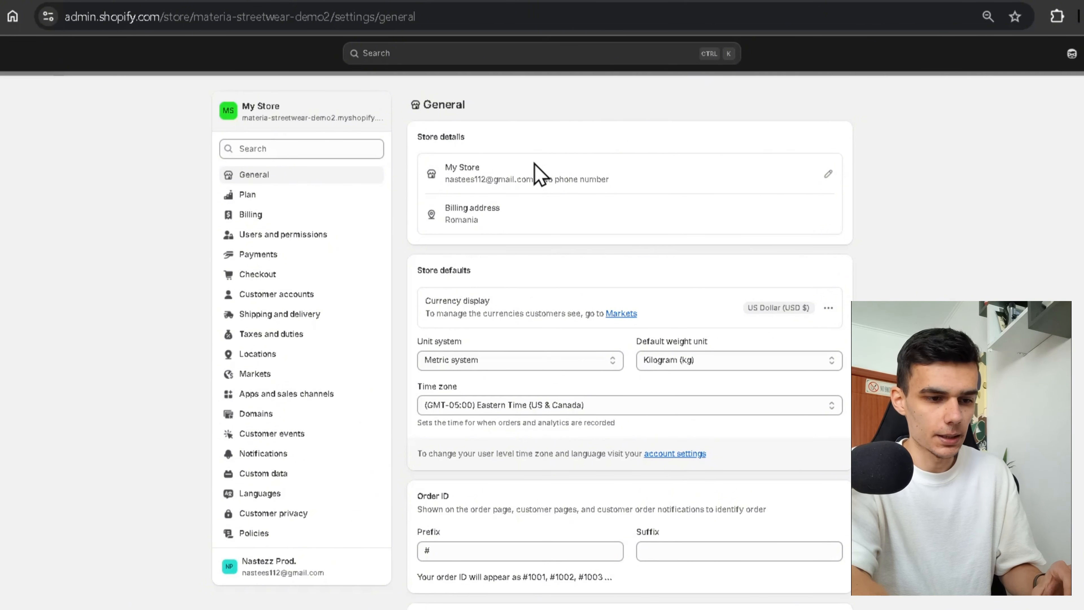
pyautogui.click(828, 173)
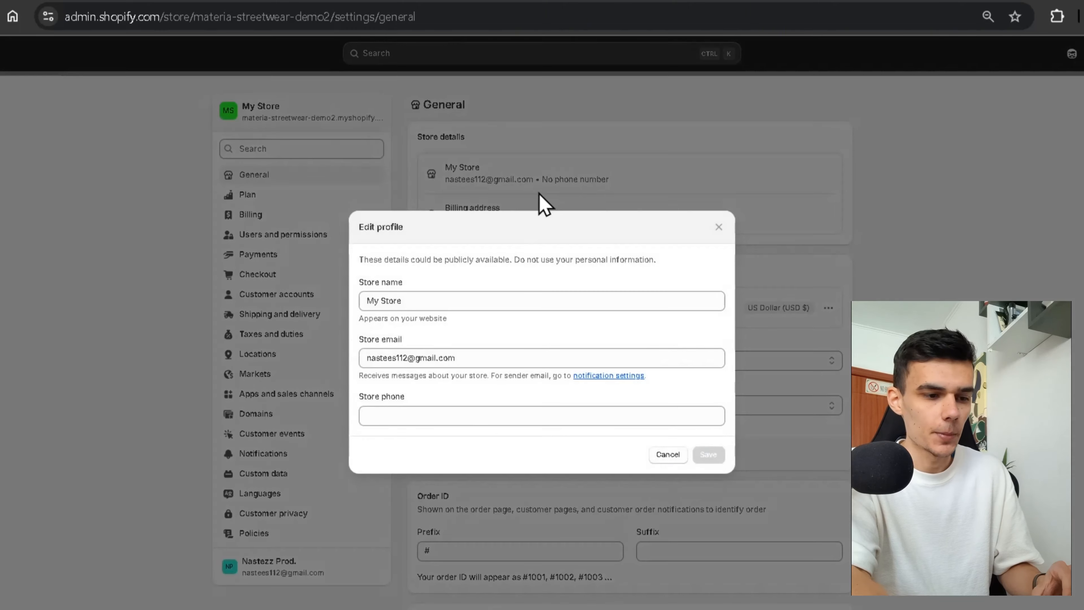
pyautogui.click(504, 301)
pyautogui.hotkey('ctrl', 'a')
pyautogui.write('Ma')
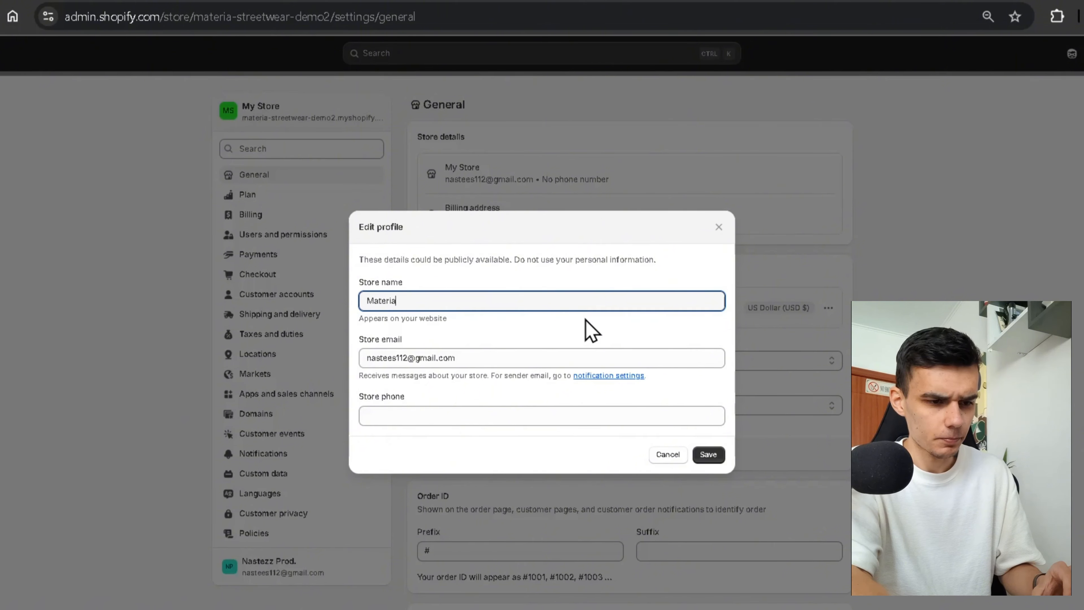
pyautogui.moveTo(480, 301); pyautogui.dragTo(366, 299)
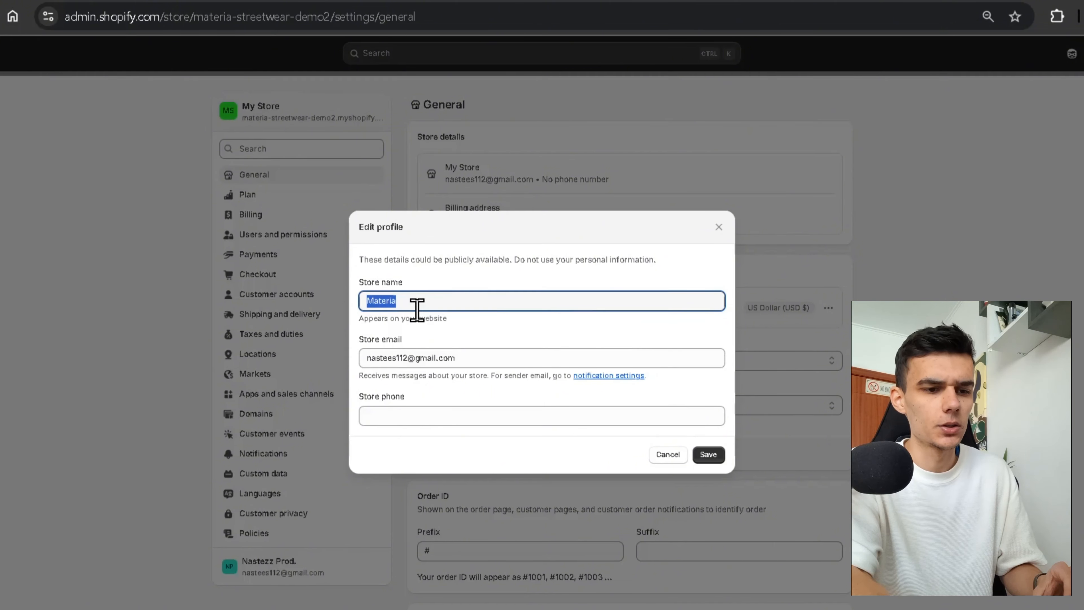
pyautogui.click(466, 303)
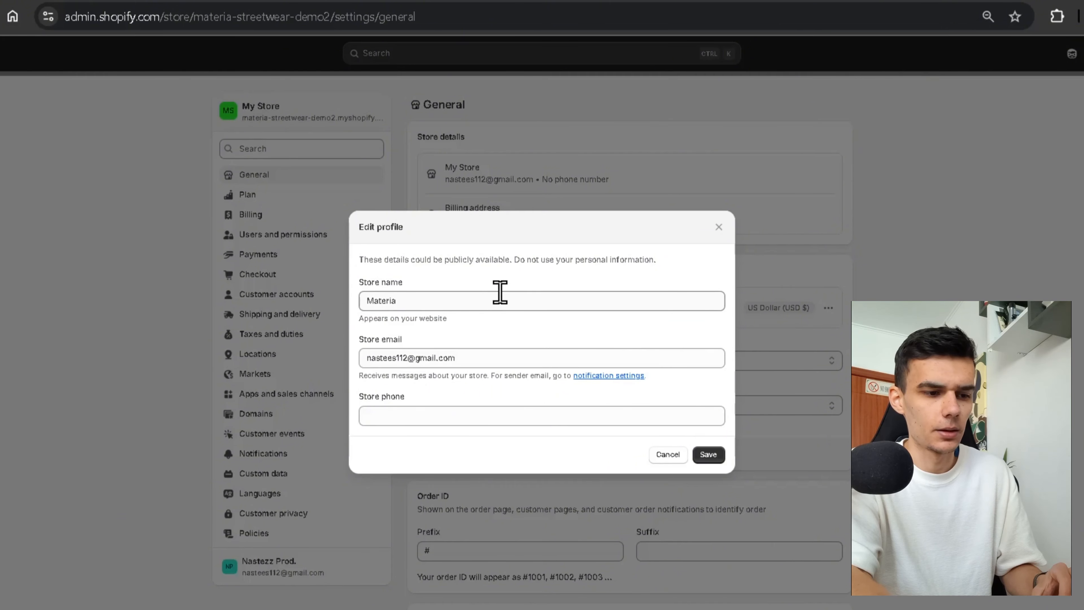
pyautogui.click(711, 458)
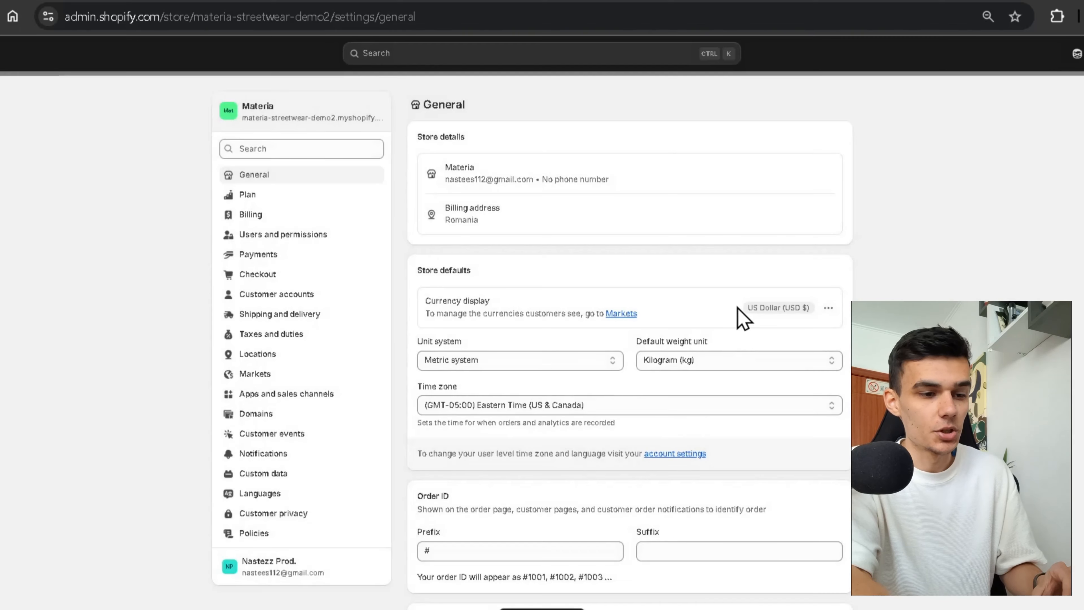
pyautogui.moveTo(738, 315); pyautogui.dragTo(811, 322)
pyautogui.click(807, 337)
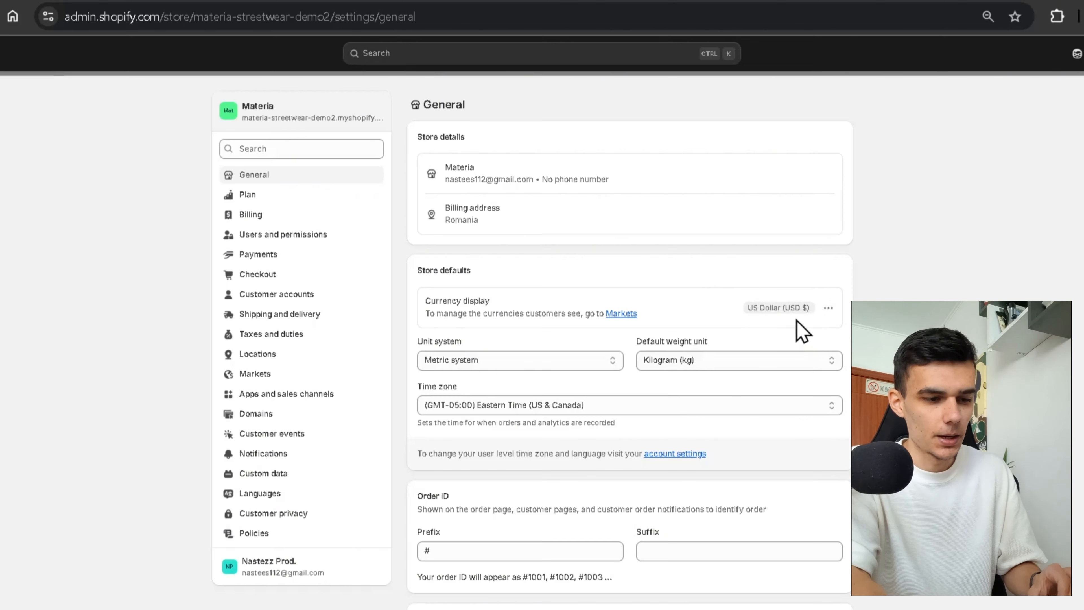
# Open Payments settings and look over the Shopify Payments offer and the active PayPal method.
pyautogui.click(292, 259)
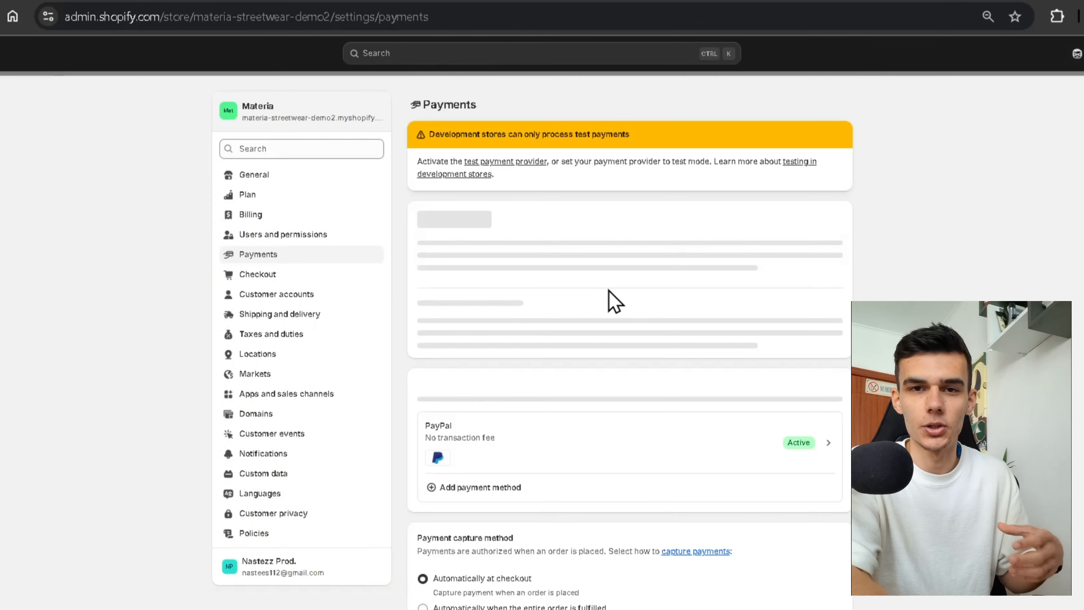
pyautogui.scroll(-1, 1083, 280)
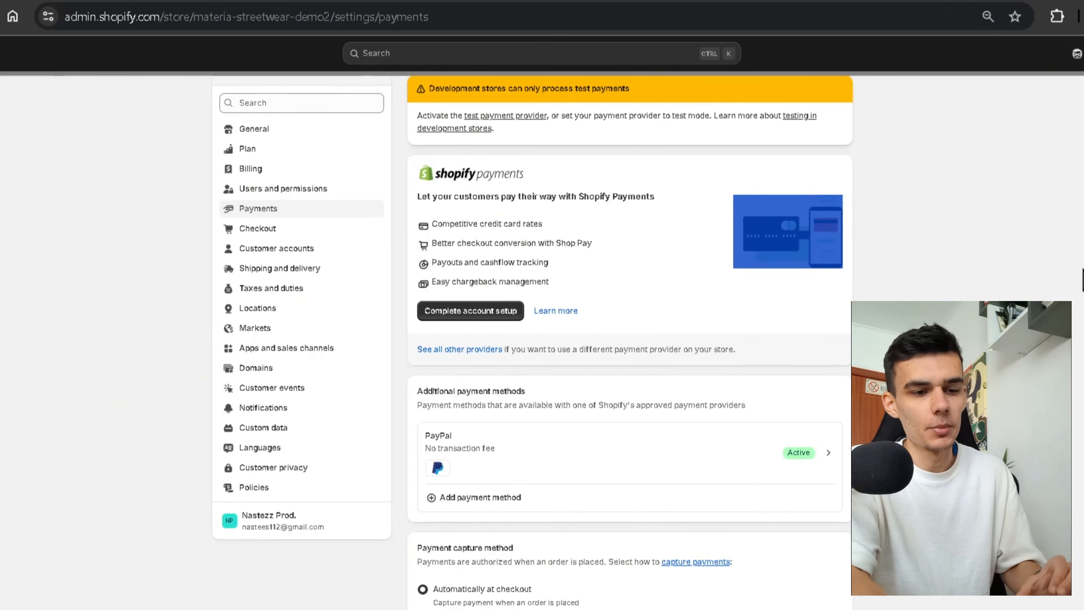
pyautogui.scroll(-2, 695, 243)
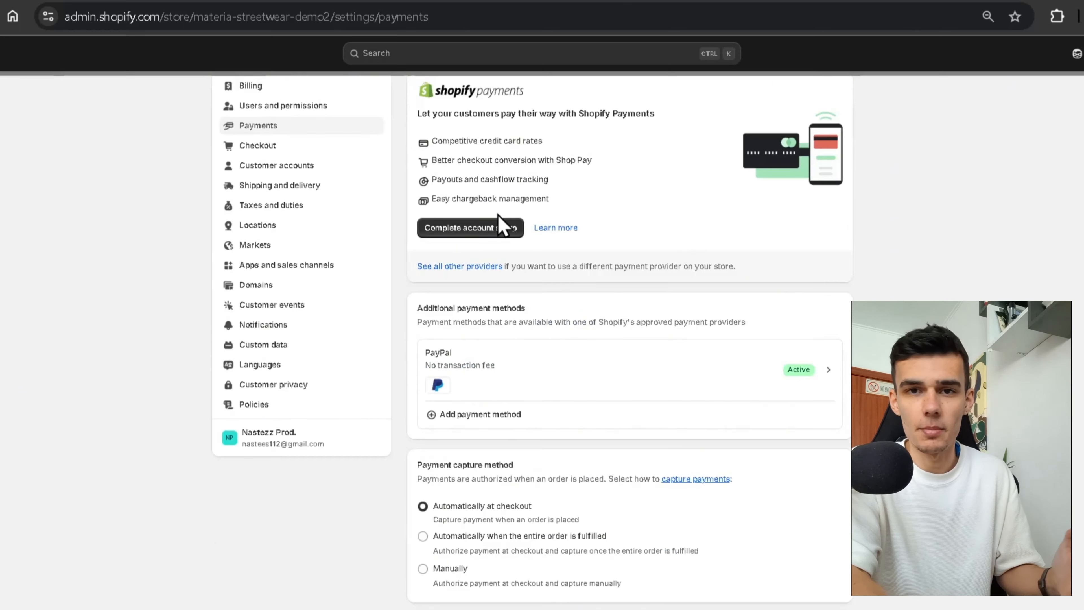
pyautogui.scroll(1, 498, 222)
pyautogui.moveTo(417, 148); pyautogui.dragTo(588, 150)
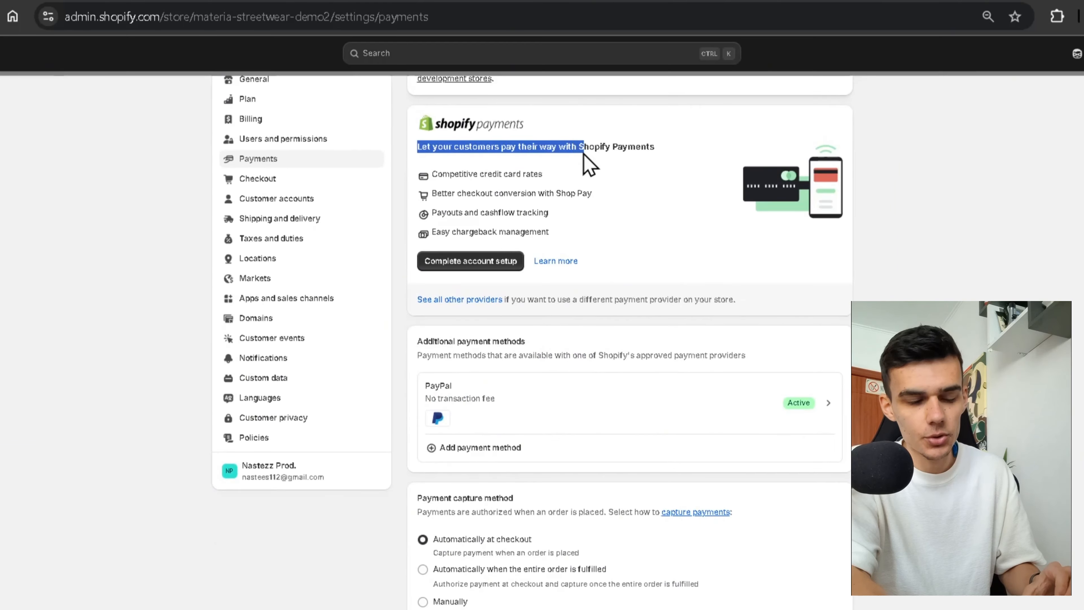
# Review the Shopify Payments setup steps for two-step authentication and banking information.
pyautogui.click(497, 262)
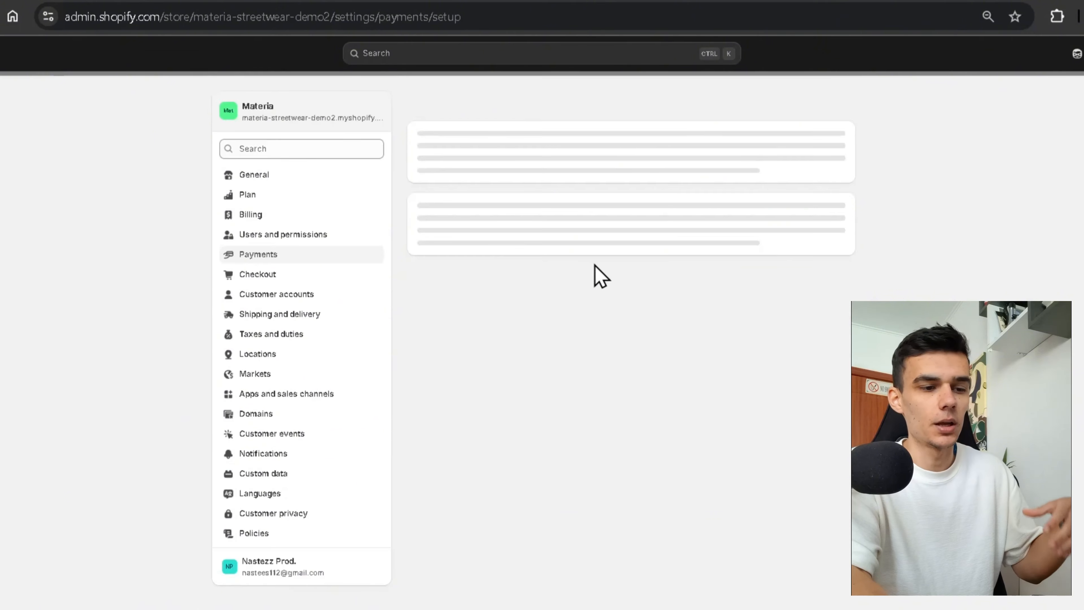
pyautogui.click(773, 367)
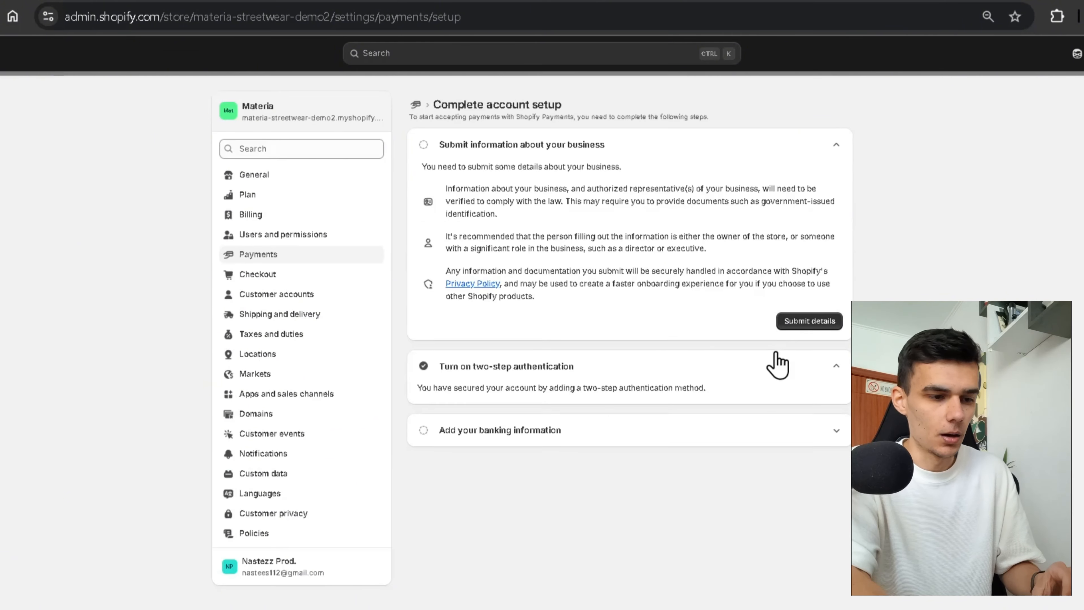
pyautogui.click(773, 431)
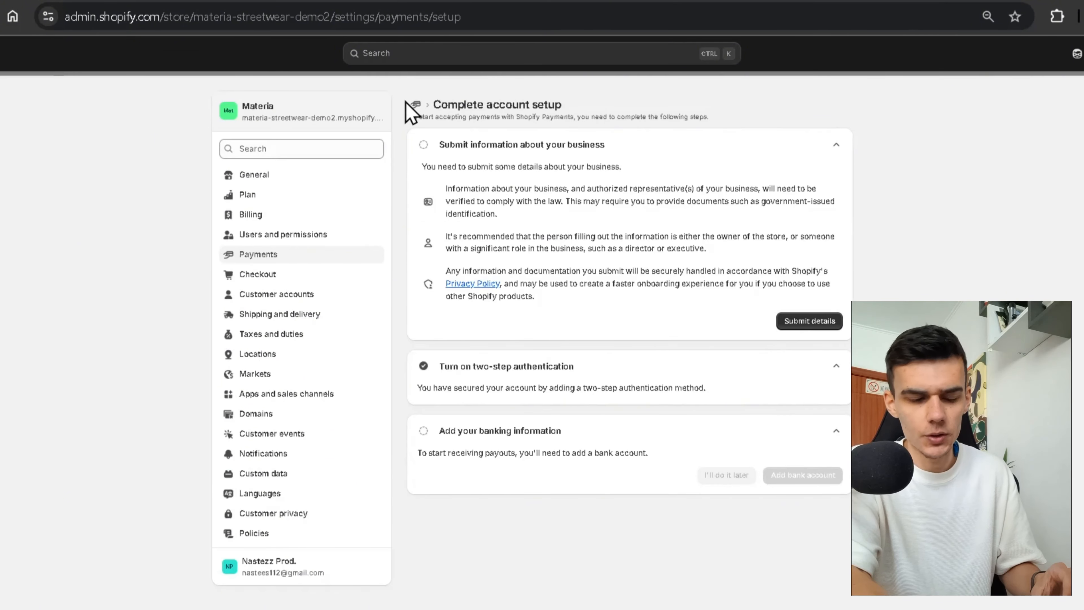
pyautogui.click(416, 105)
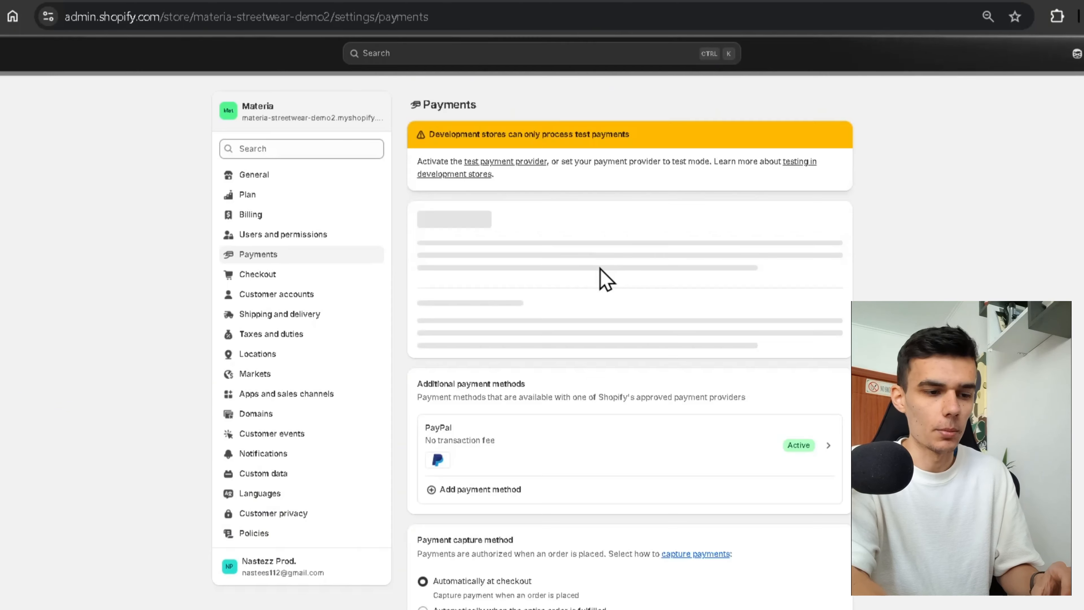
# Look at the options for adding another payment method, then go back to Payments.
pyautogui.scroll(-7, 600, 278)
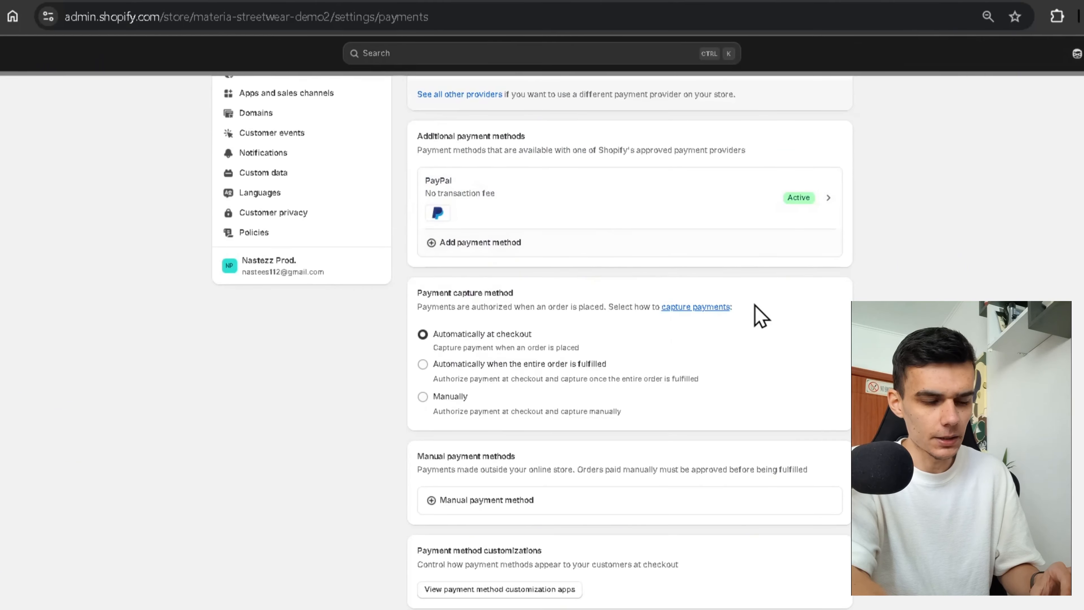
pyautogui.click(532, 245)
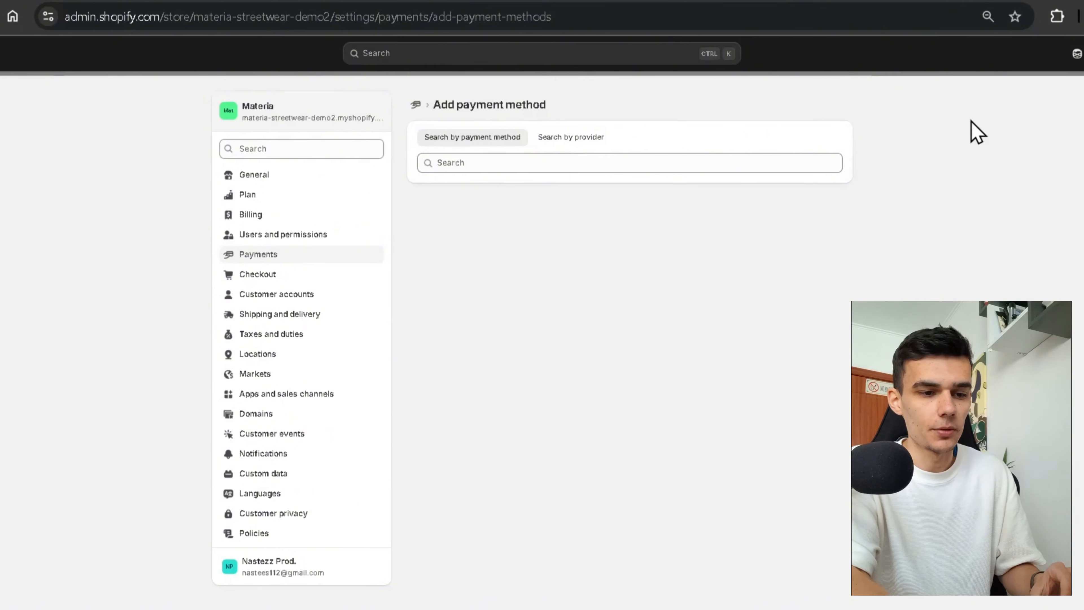
pyautogui.click(417, 106)
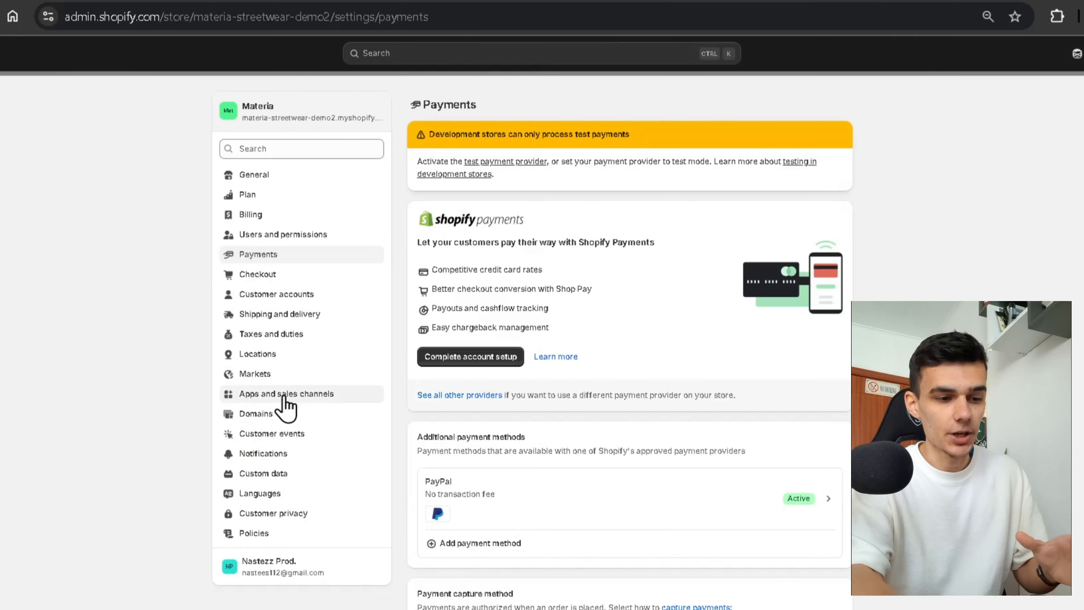
# Open Checkout settings and keep the customer contact method set to email.
pyautogui.click(283, 275)
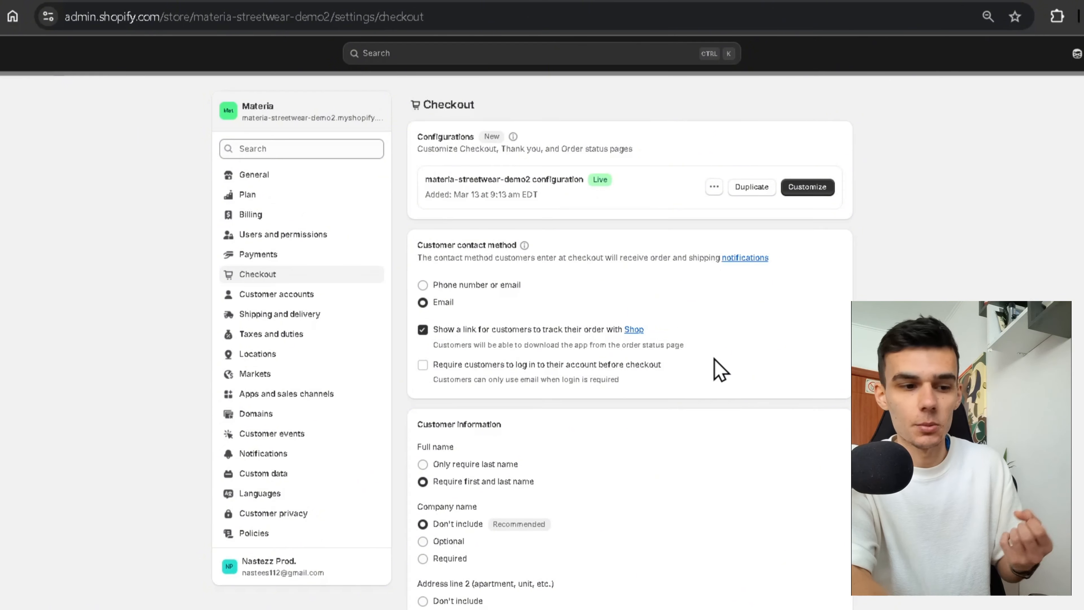
pyautogui.scroll(-1, 640, 375)
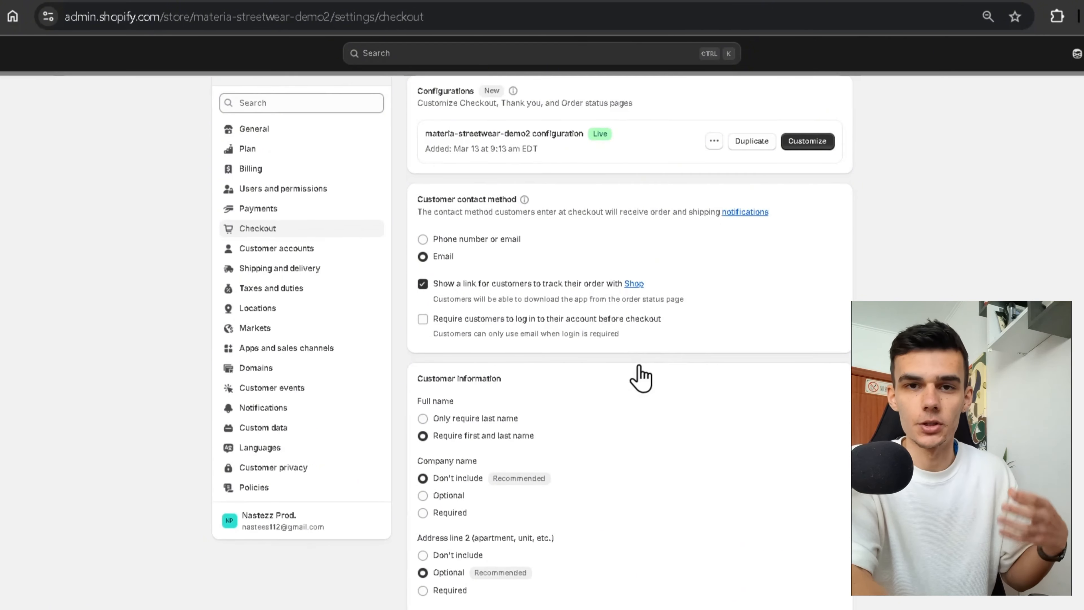
pyautogui.click(480, 242)
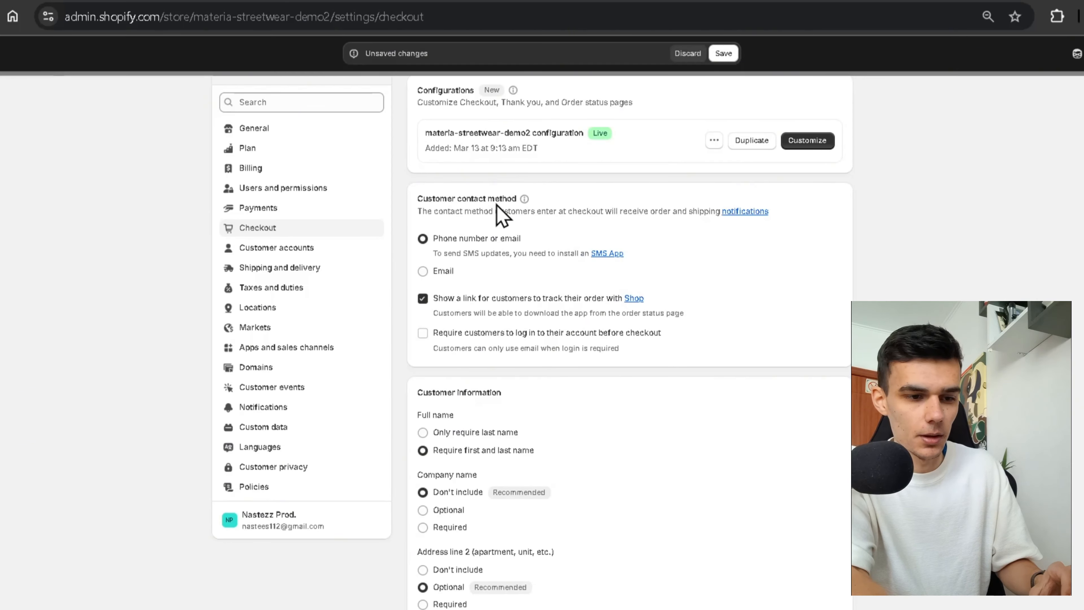
pyautogui.click(442, 280)
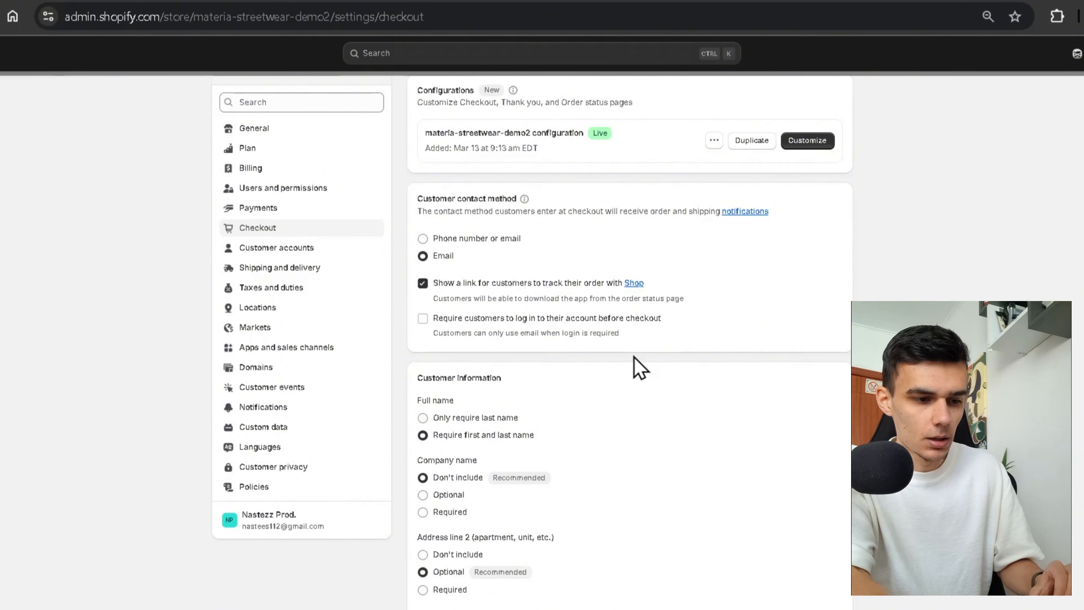
# Keep full name requiring both first and last name, then save the checkout settings.
pyautogui.scroll(-2, 636, 367)
pyautogui.scroll(-1, 504, 344)
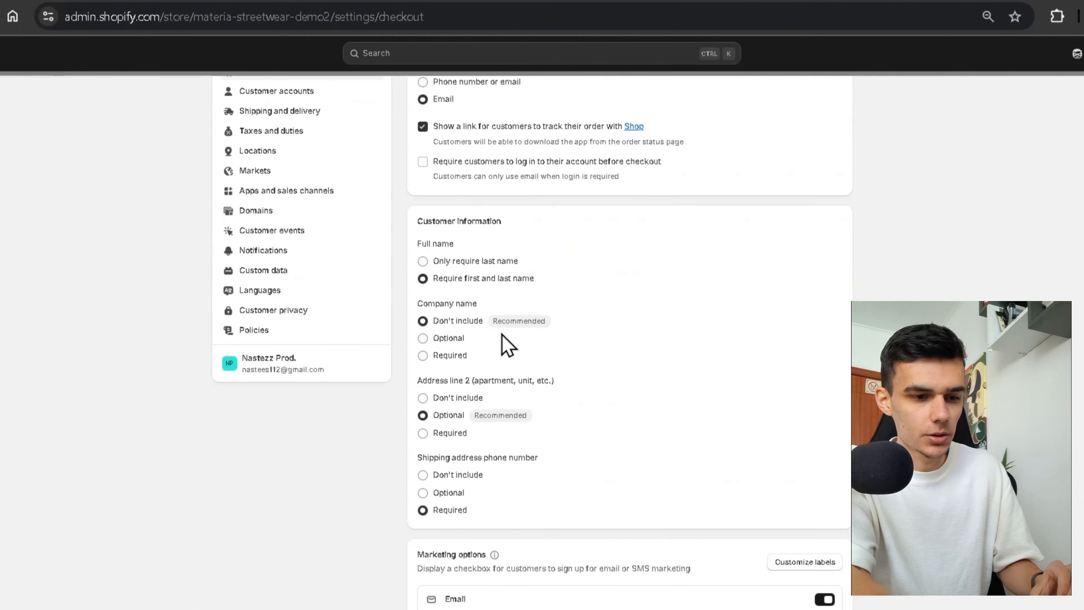
pyautogui.click(453, 260)
pyautogui.click(453, 281)
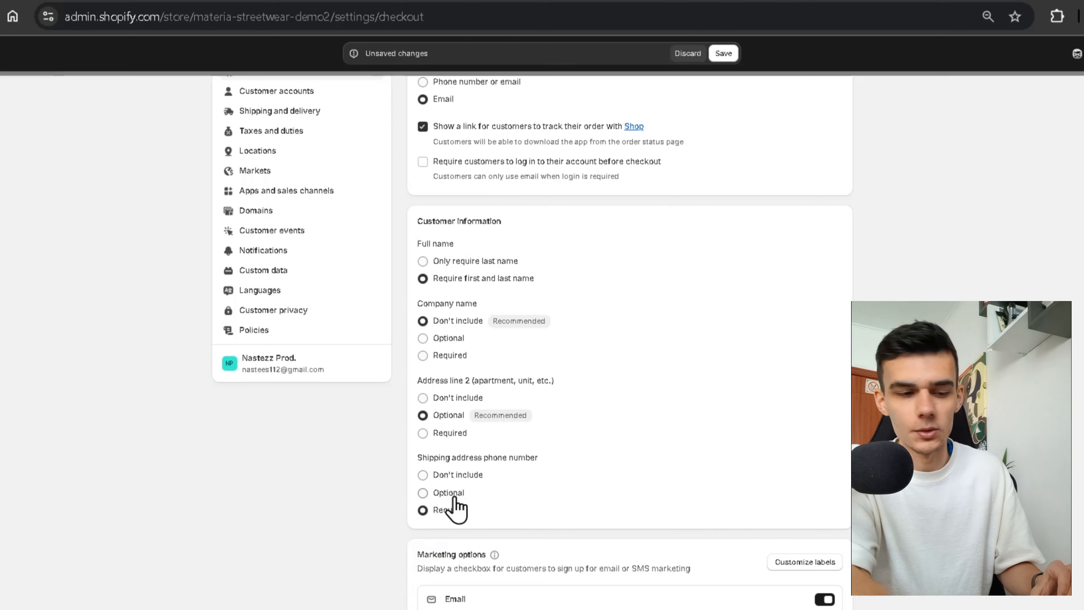
pyautogui.moveTo(448, 493); pyautogui.dragTo(453, 492)
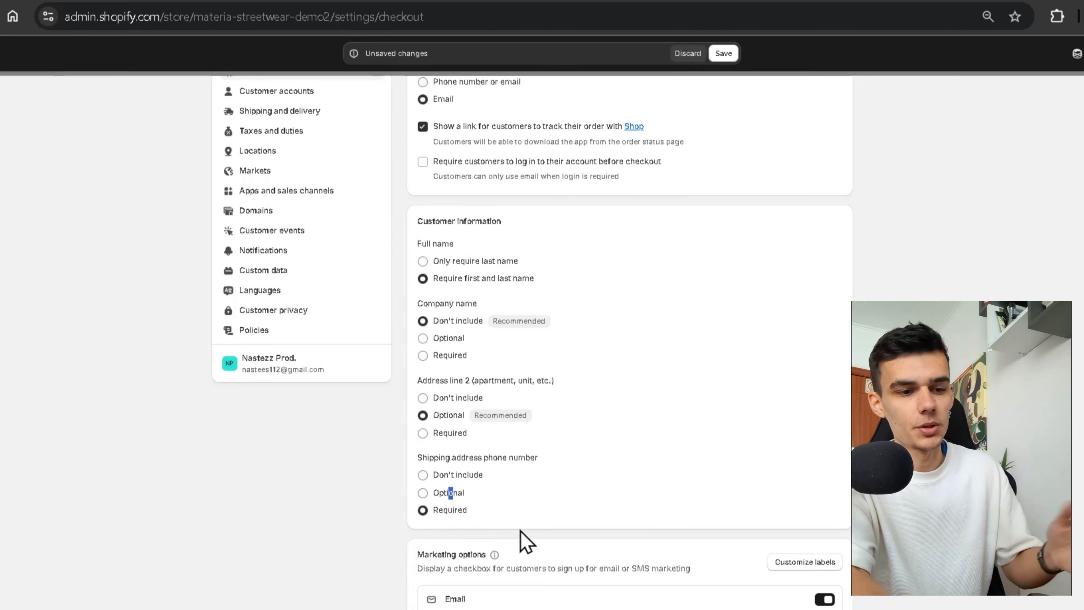
pyautogui.scroll(-3, 523, 540)
pyautogui.scroll(-2, 568, 453)
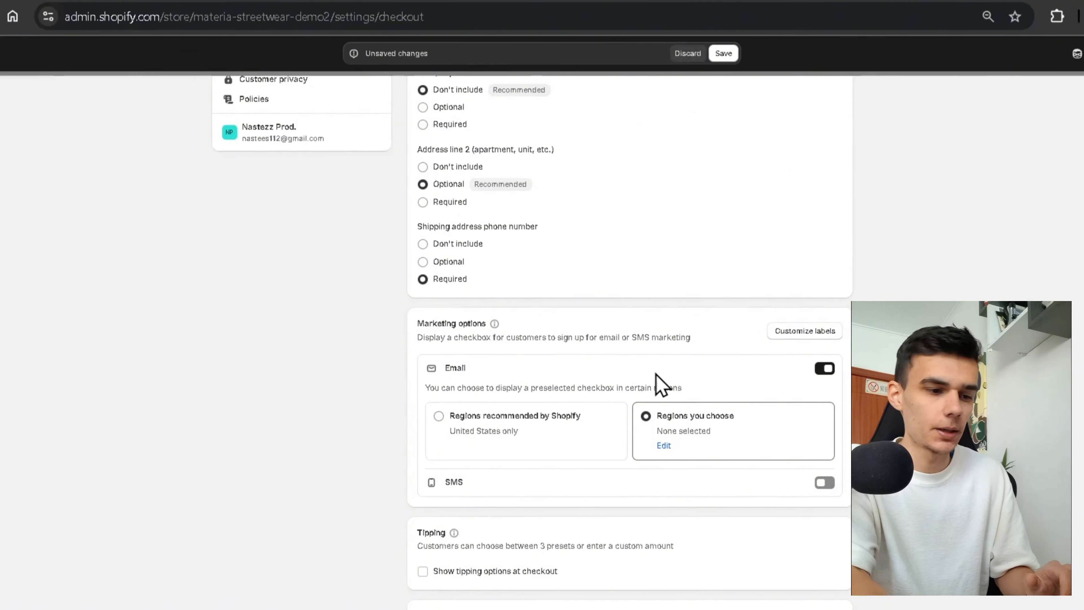
pyautogui.scroll(-4, 593, 512)
pyautogui.scroll(-4, 678, 461)
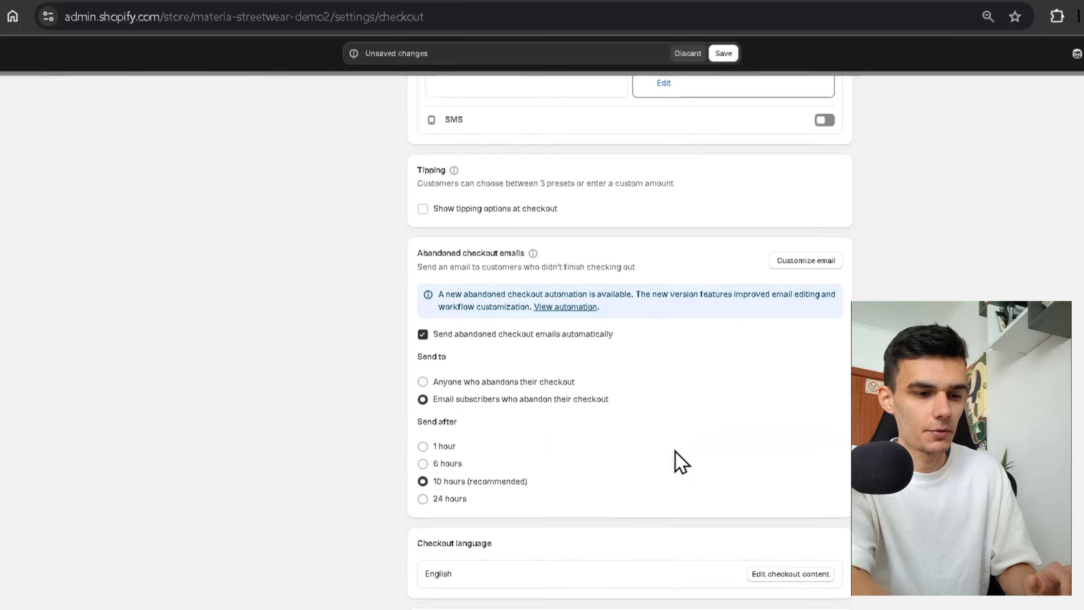
pyautogui.scroll(-5, 675, 452)
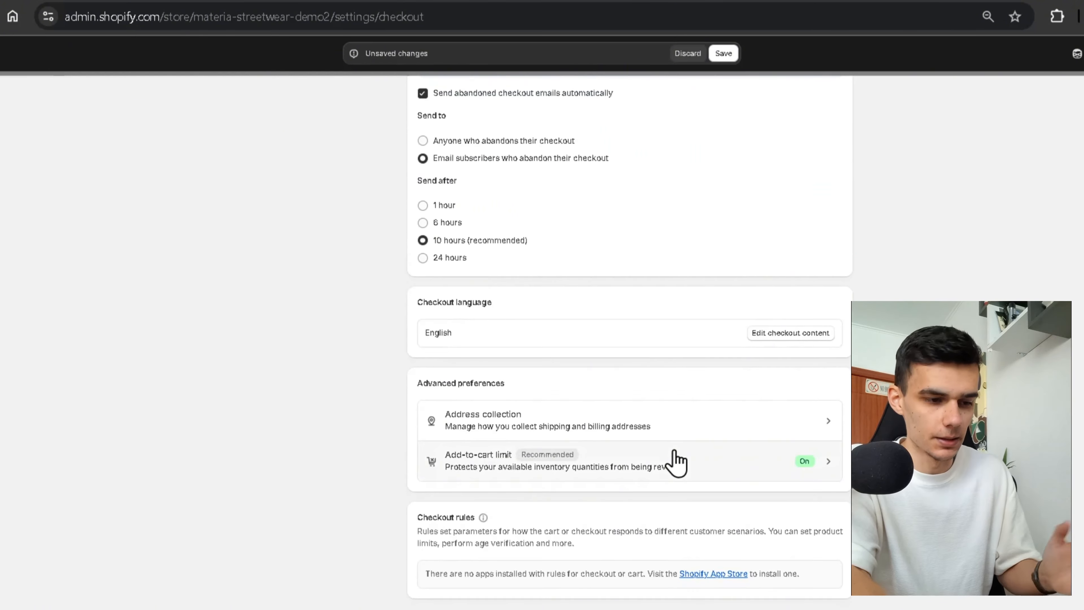
pyautogui.scroll(15, 677, 460)
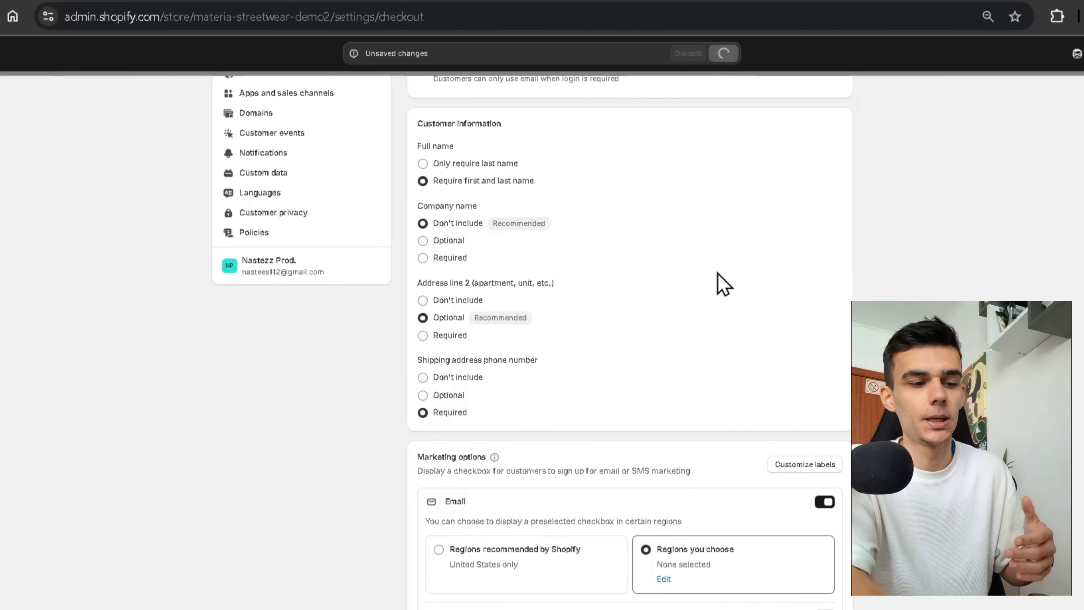
pyautogui.scroll(6, 546, 217)
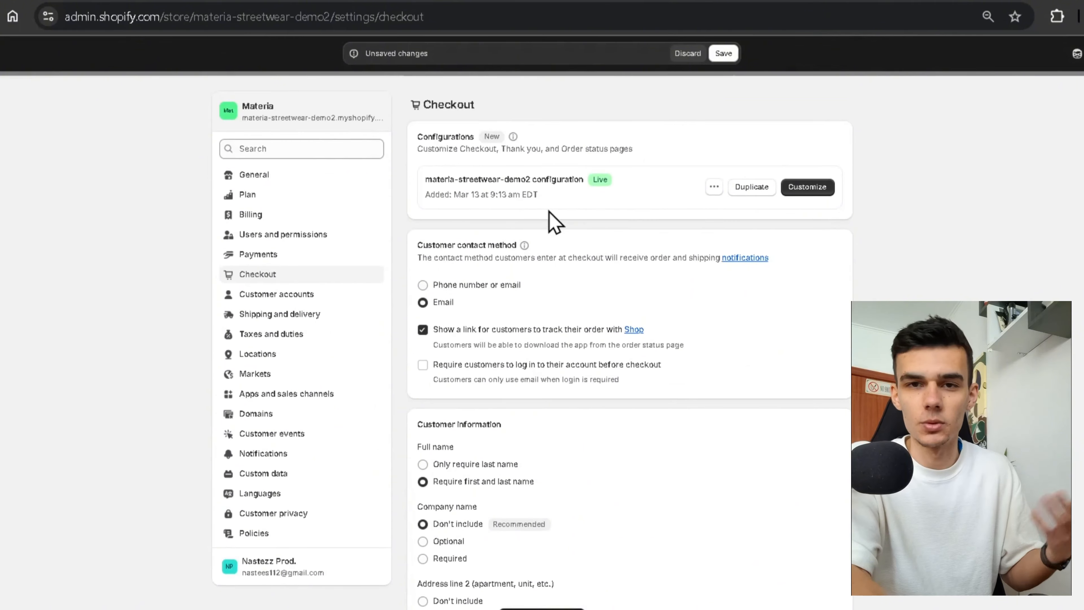
pyautogui.click(722, 53)
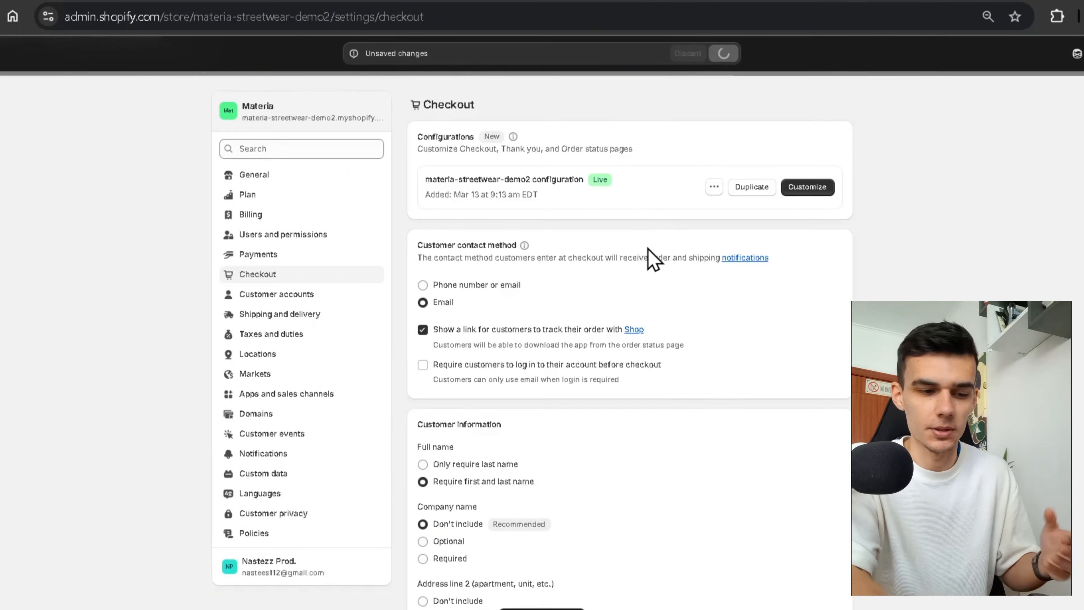
# Review the International market's country list in Edit market and close it unchanged.
pyautogui.click(299, 315)
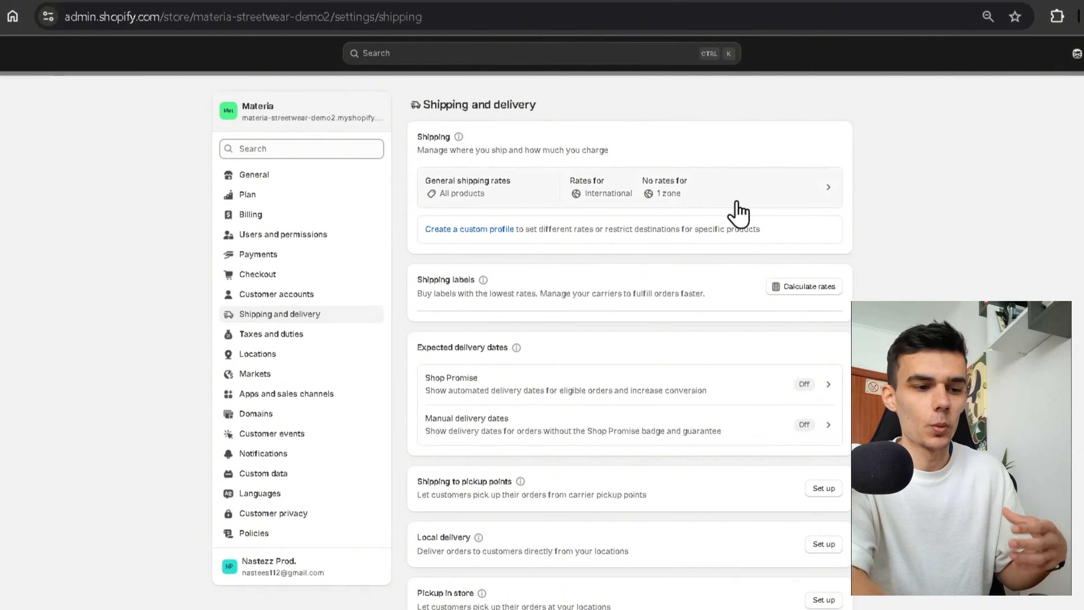
pyautogui.click(303, 374)
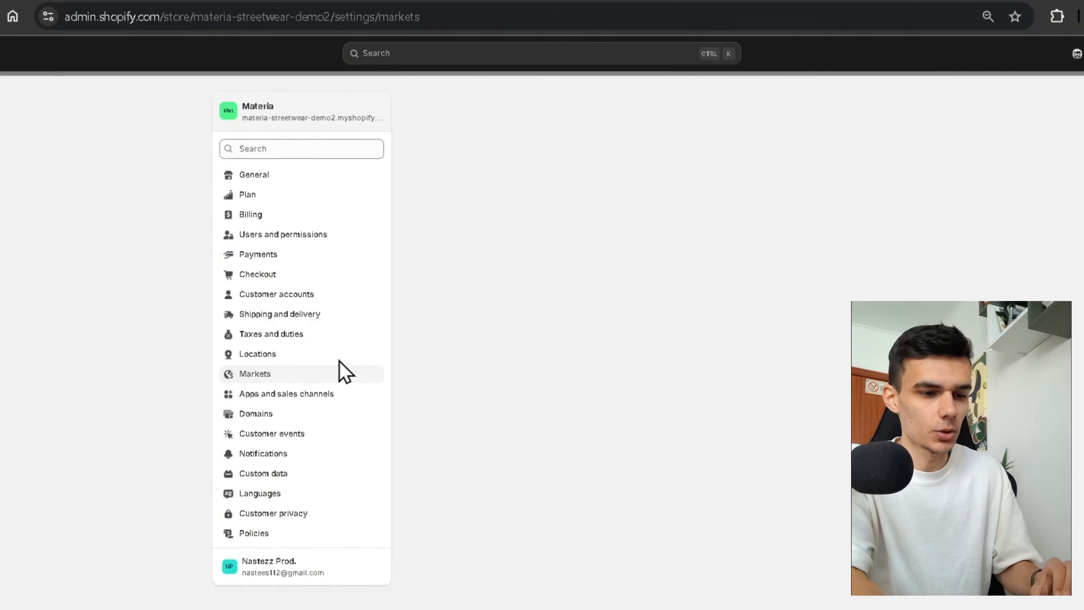
pyautogui.click(798, 269)
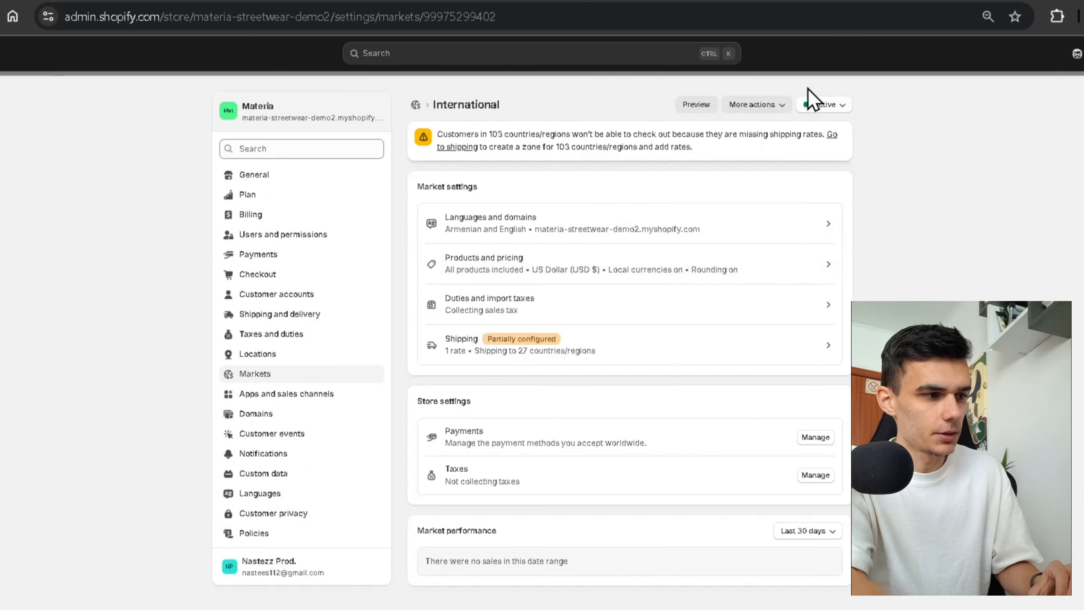
pyautogui.click(755, 104)
pyautogui.click(758, 136)
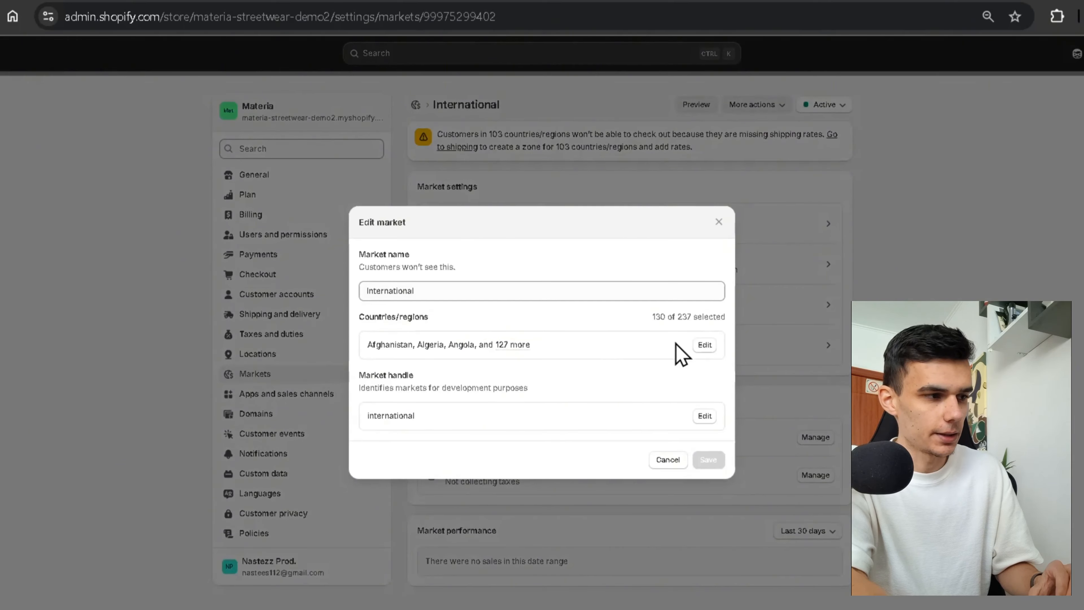
pyautogui.click(688, 337)
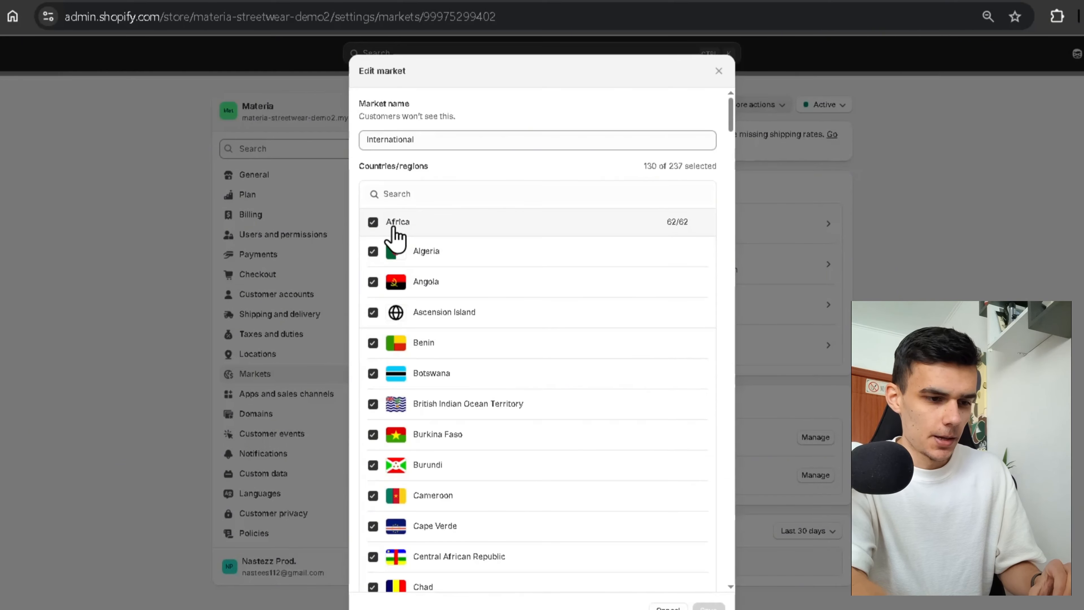
pyautogui.click(444, 194)
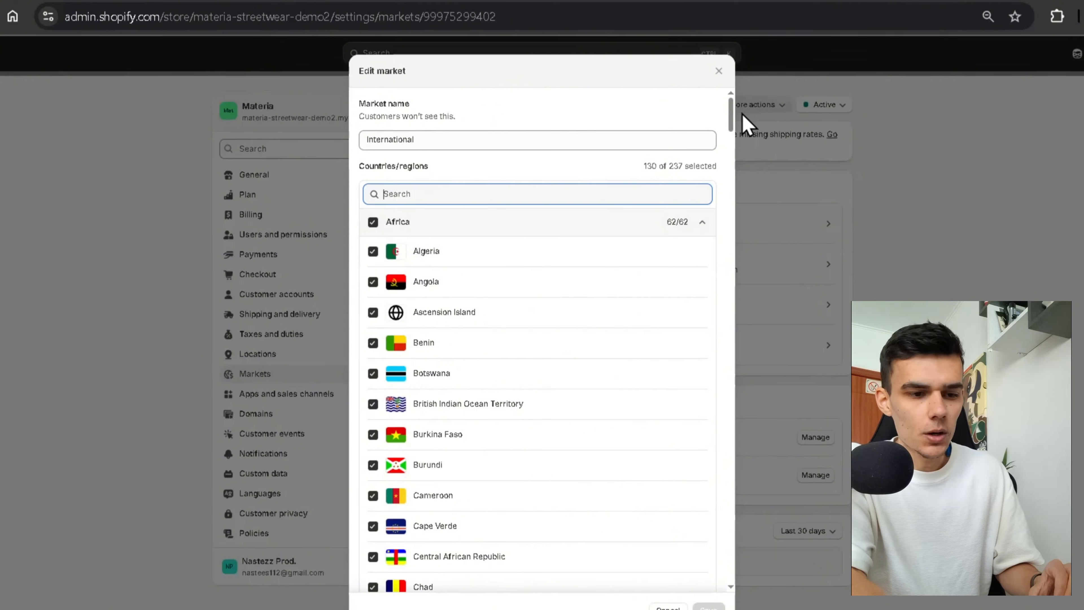
pyautogui.moveTo(730, 128); pyautogui.dragTo(719, 83)
pyautogui.click(719, 70)
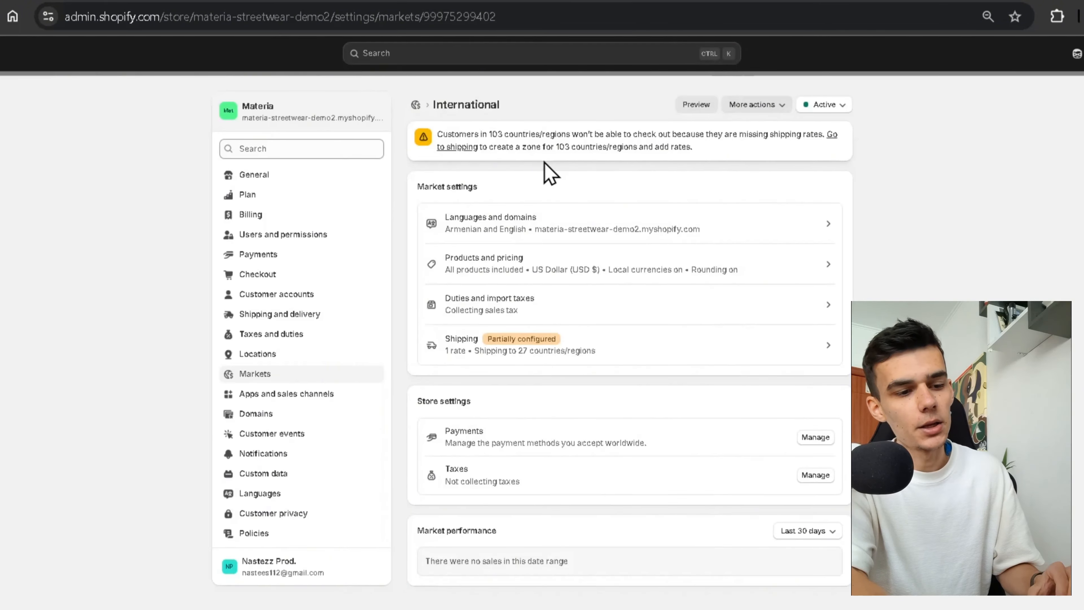
# Open the General shipping rates profile under Shipping and delivery.
pyautogui.click(308, 315)
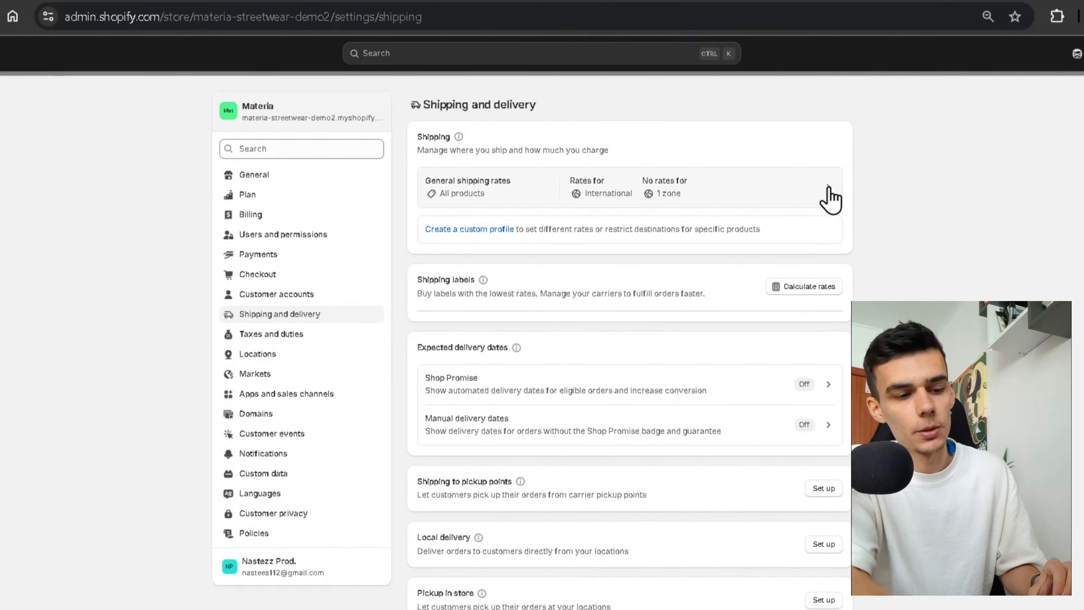
pyautogui.click(826, 199)
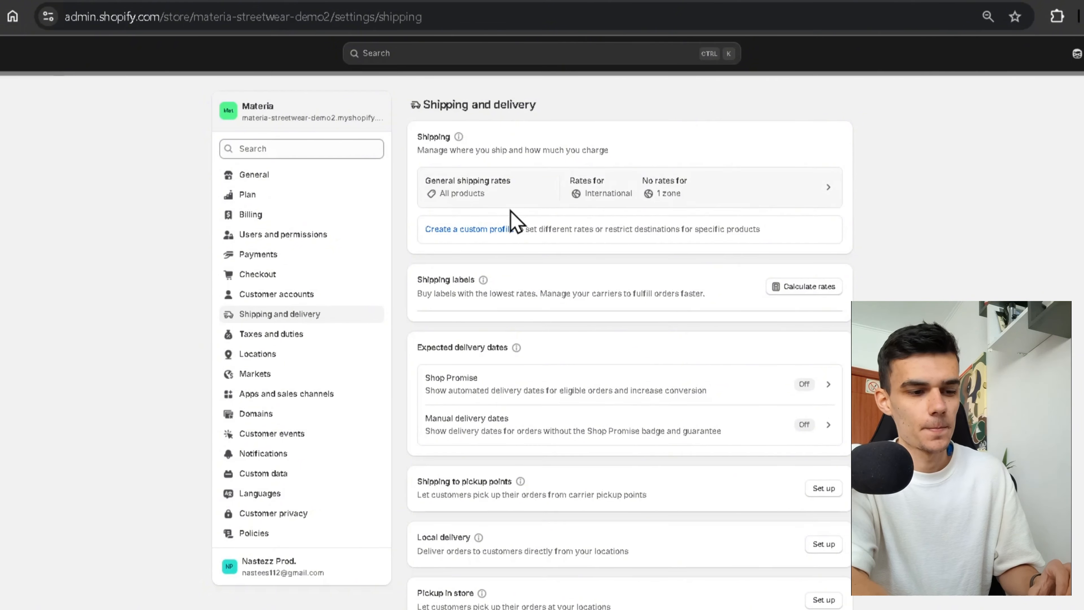
pyautogui.scroll(-5, 661, 452)
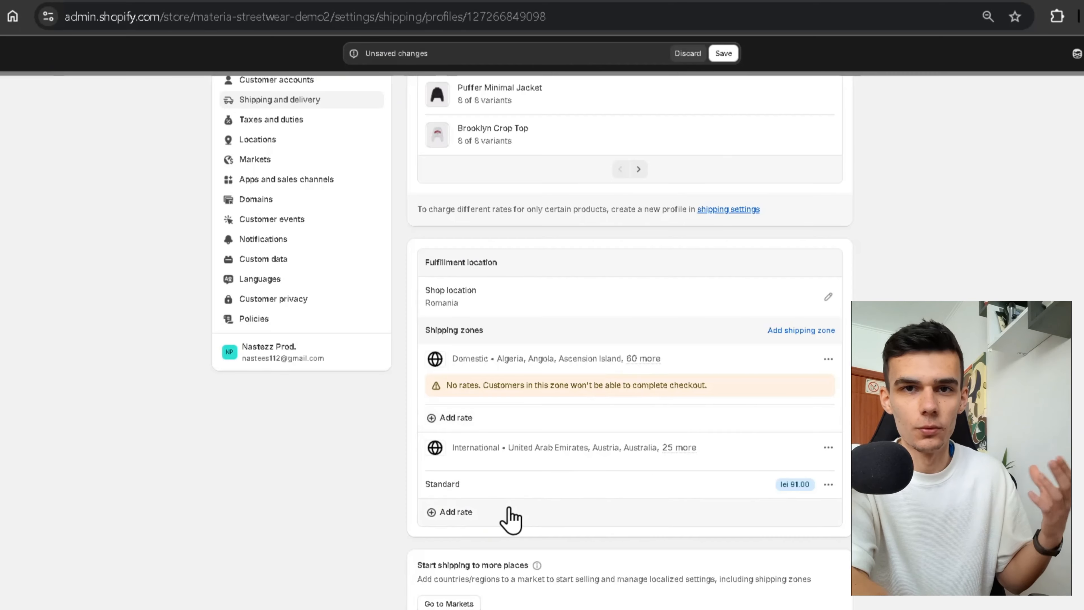
# Add a free 'Free Standard Shipping' rate to the Domestic zone.
pyautogui.click(491, 427)
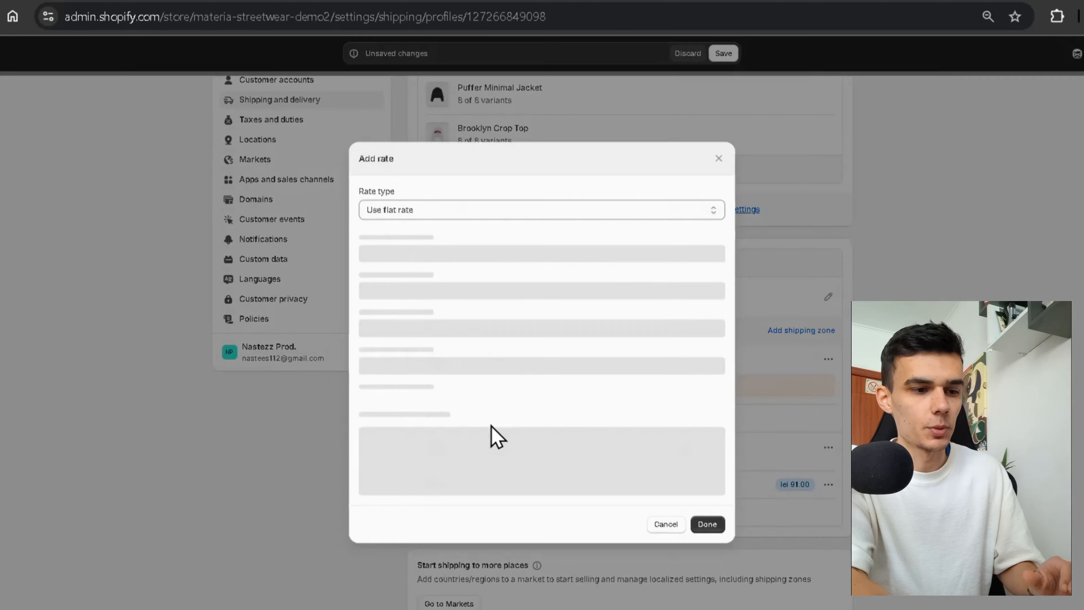
pyautogui.click(442, 295)
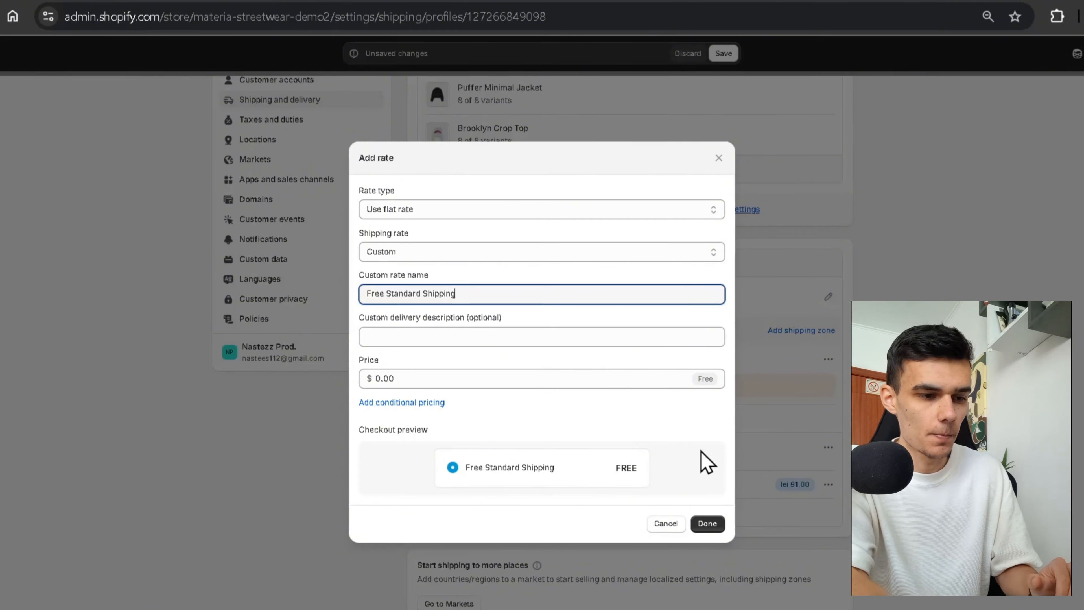
pyautogui.write('Free Standard Shipping')
pyautogui.click(707, 524)
pyautogui.click(514, 424)
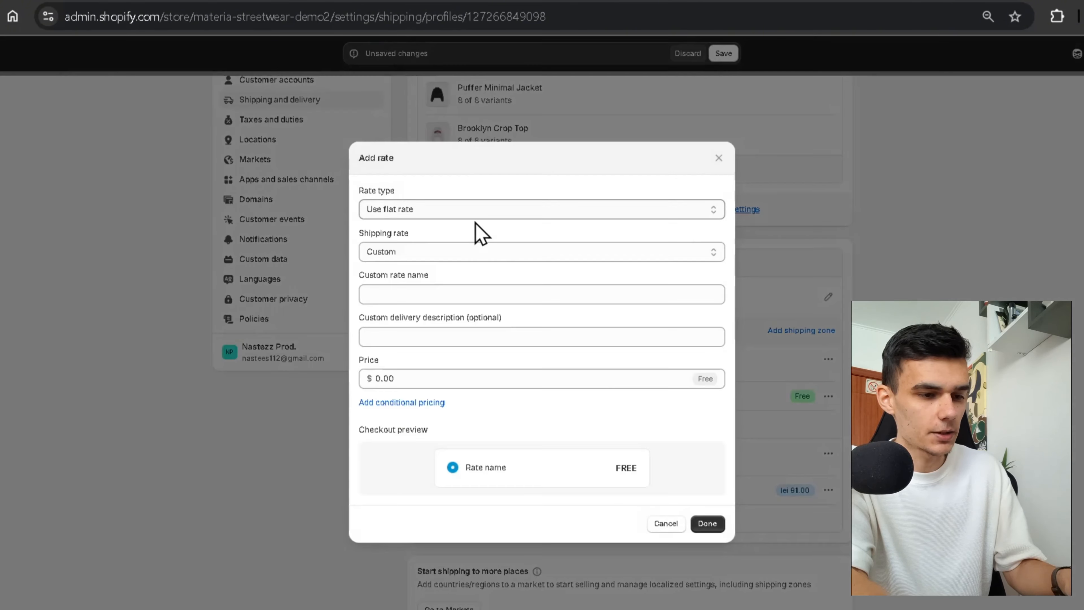
pyautogui.click(442, 296)
pyautogui.write('Free Standard Shipping')
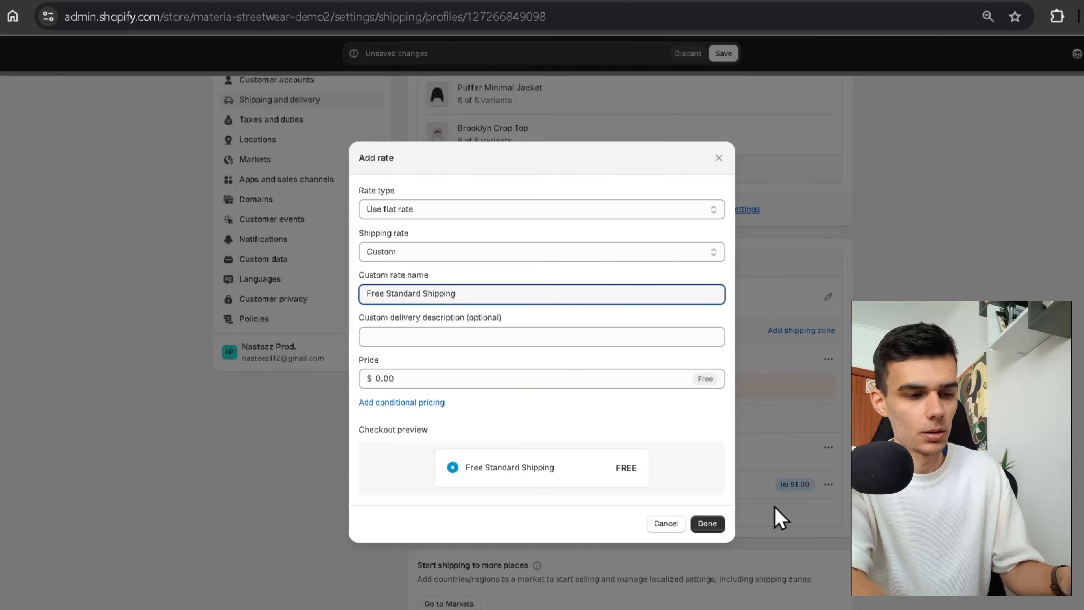
pyautogui.click(708, 524)
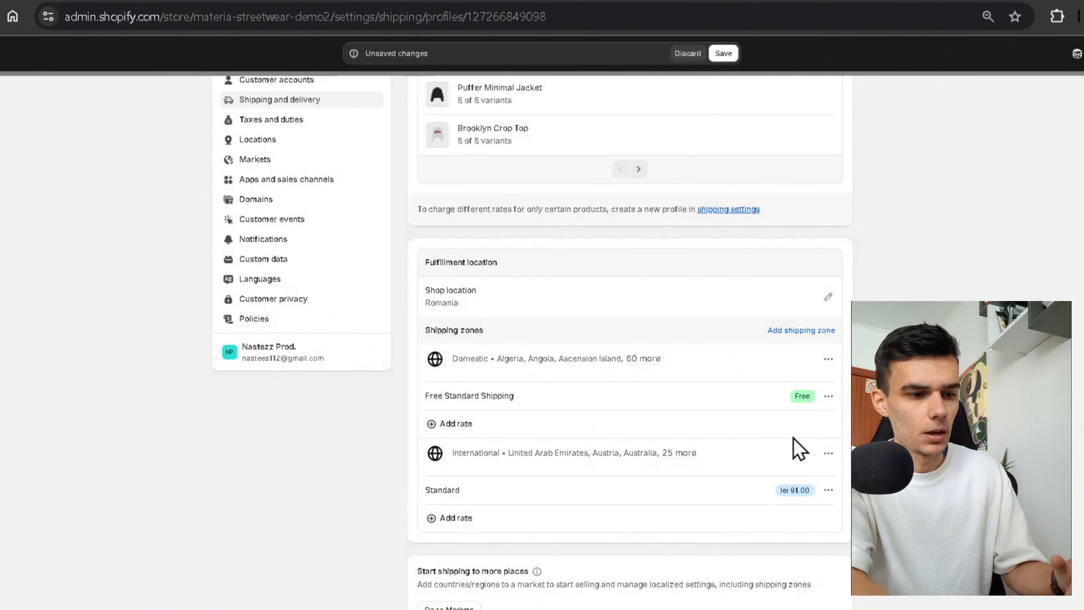
# Add a Faster Shipping rate priced at $5.00.
pyautogui.click(517, 425)
pyautogui.click(473, 292)
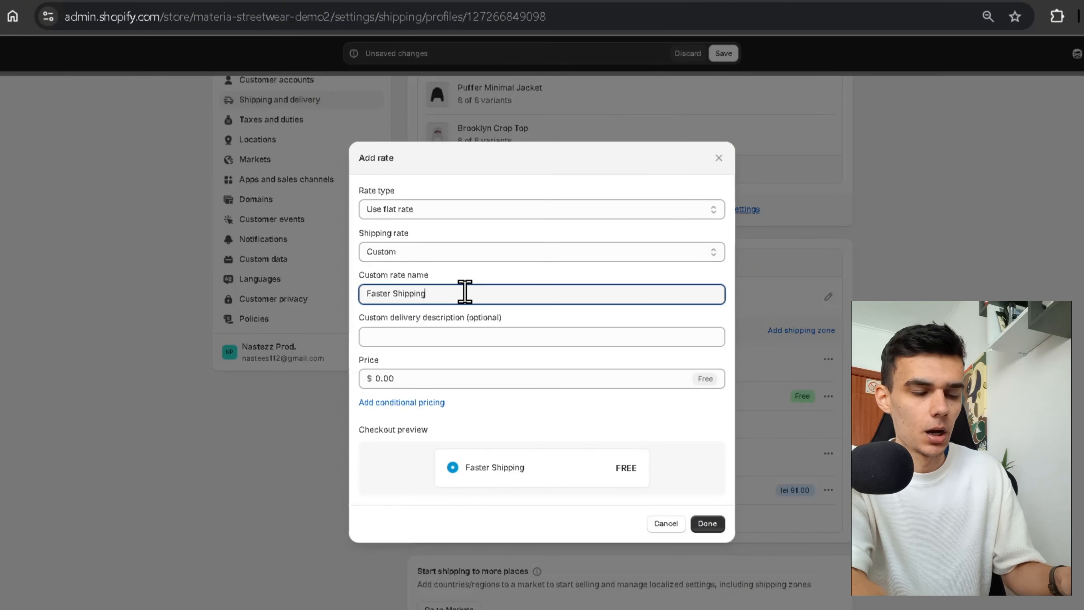
pyautogui.click(476, 379)
pyautogui.write('5')
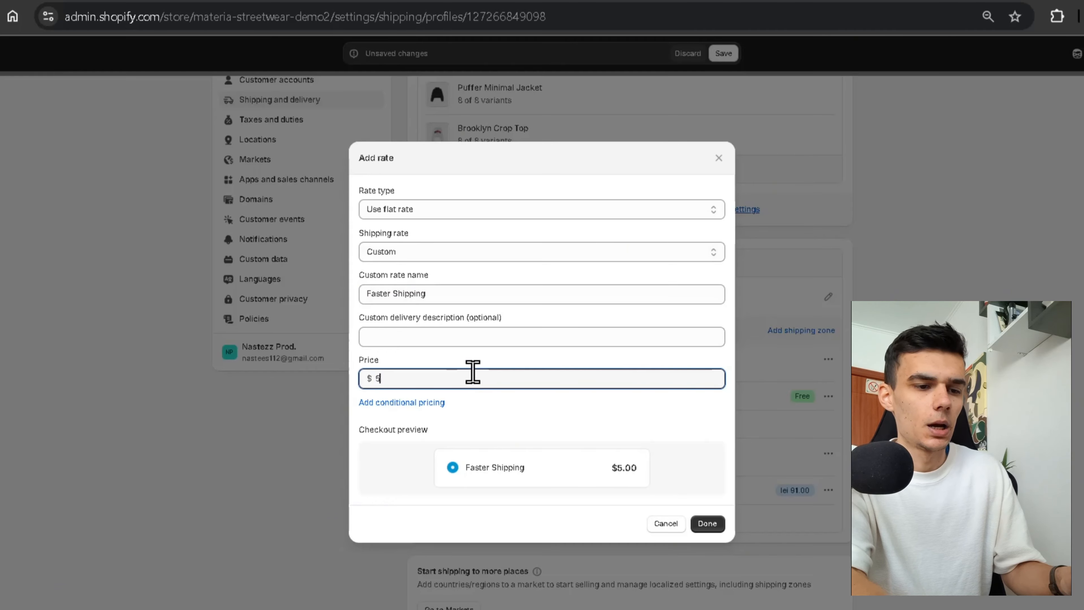
pyautogui.click(707, 523)
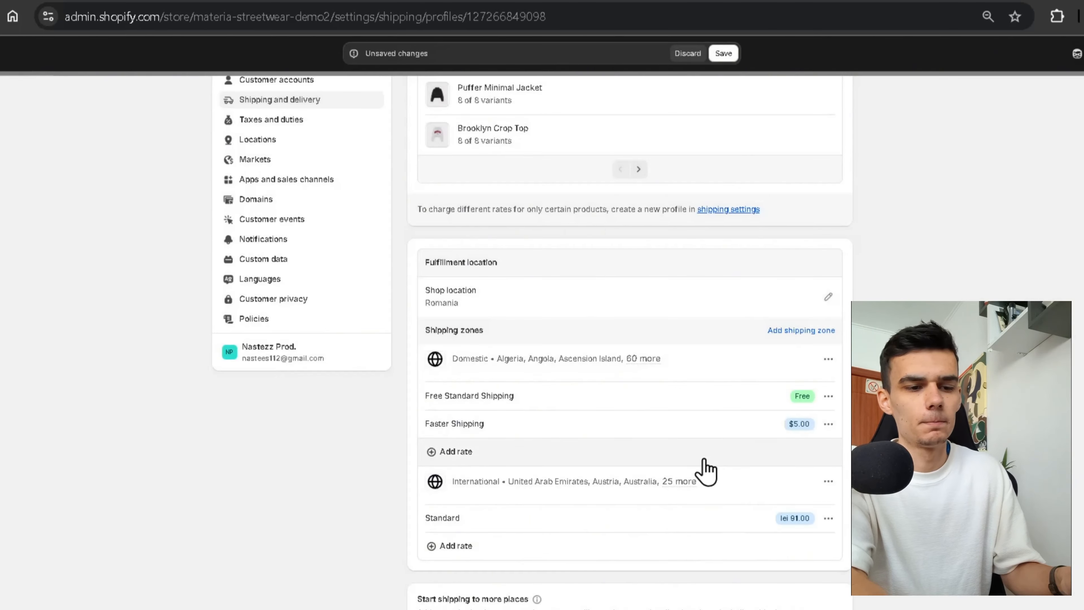
# Add a Premium Shipping rate at $7.00 and save the shipping rates.
pyautogui.click(456, 451)
pyautogui.click(460, 294)
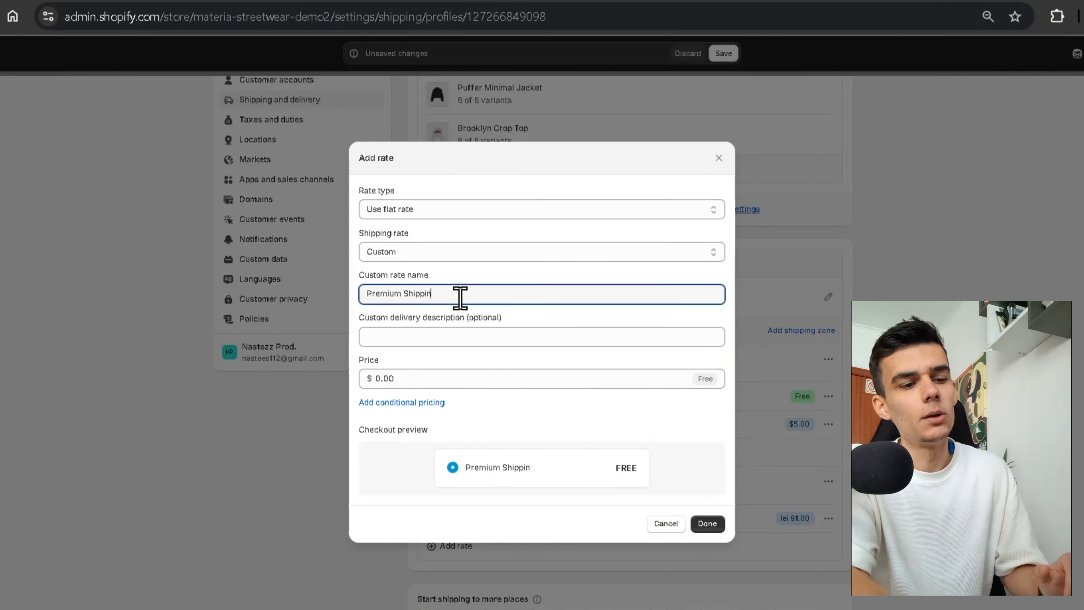
pyautogui.click(490, 377)
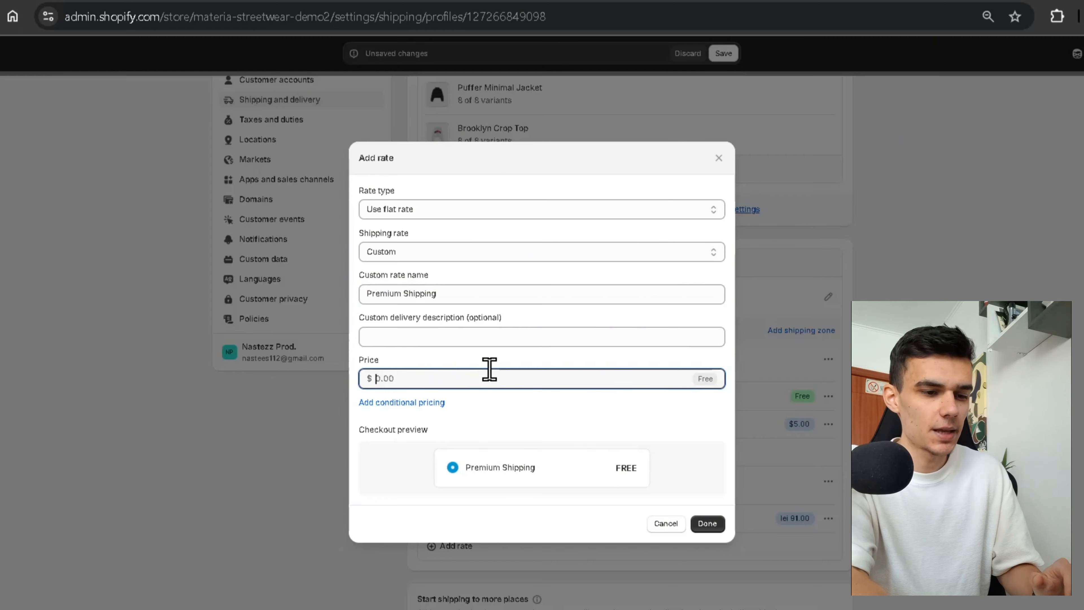
pyautogui.write('7')
pyautogui.click(666, 467)
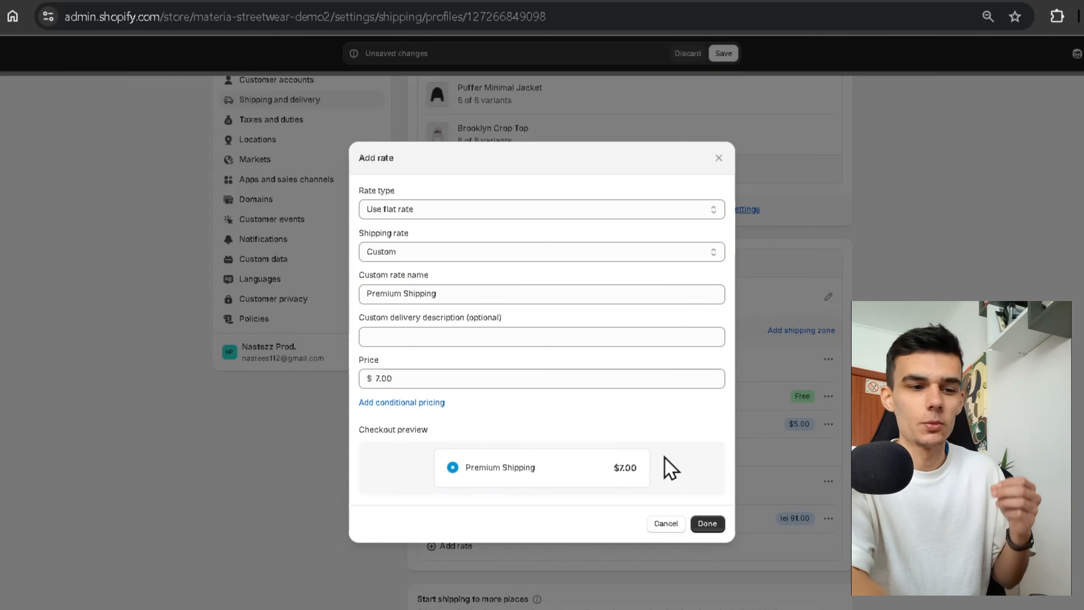
pyautogui.click(707, 525)
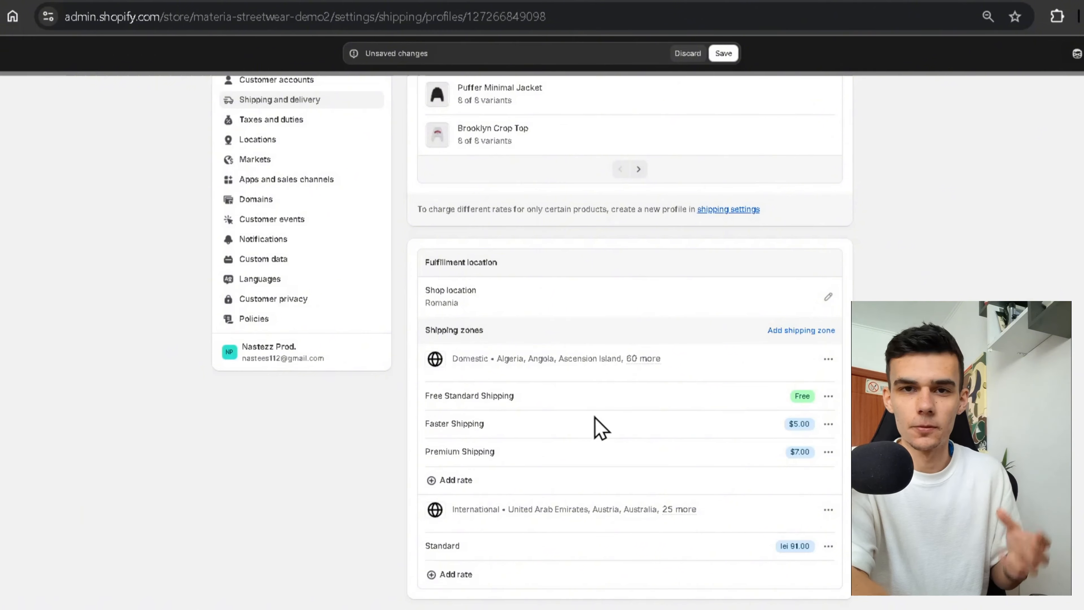
pyautogui.click(735, 53)
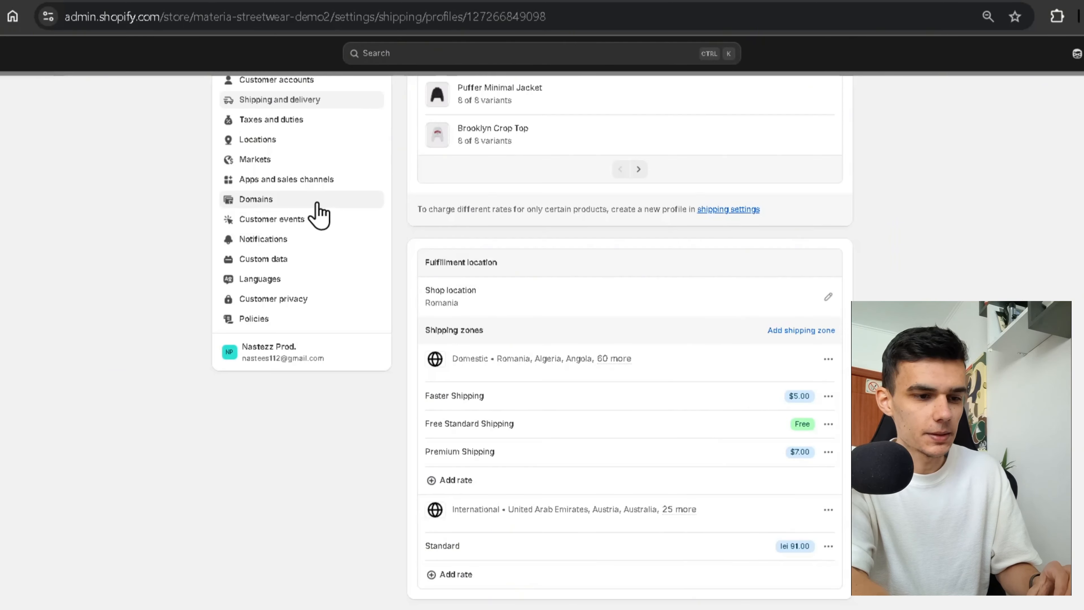
# Check the materia.com domain's 'Needs Setup' status in Domains, then switch to Hostinger's search.
pyautogui.click(300, 200)
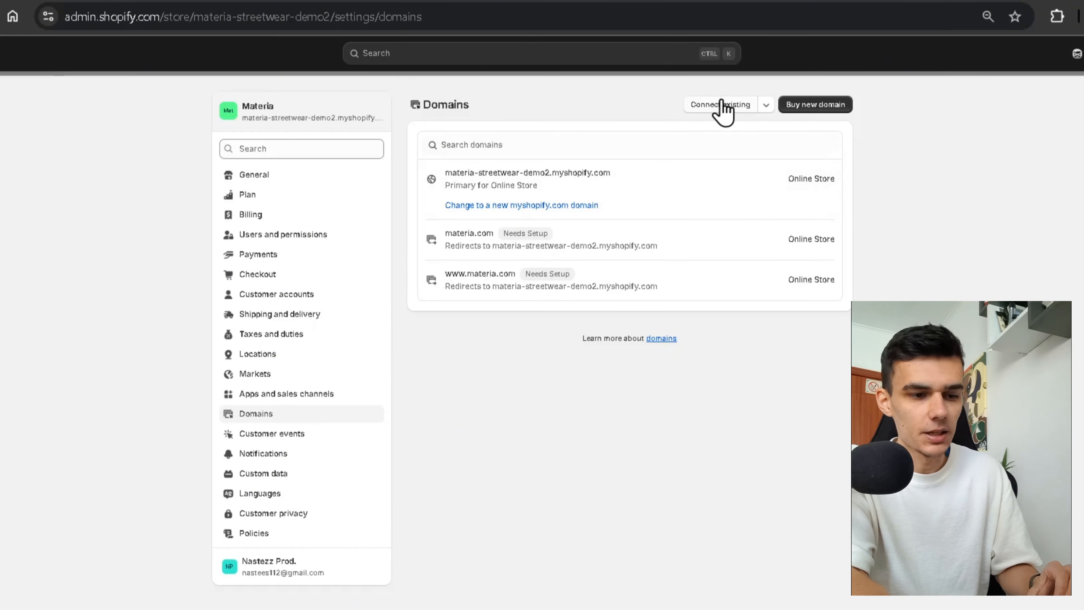
pyautogui.click(721, 106)
pyautogui.write('m')
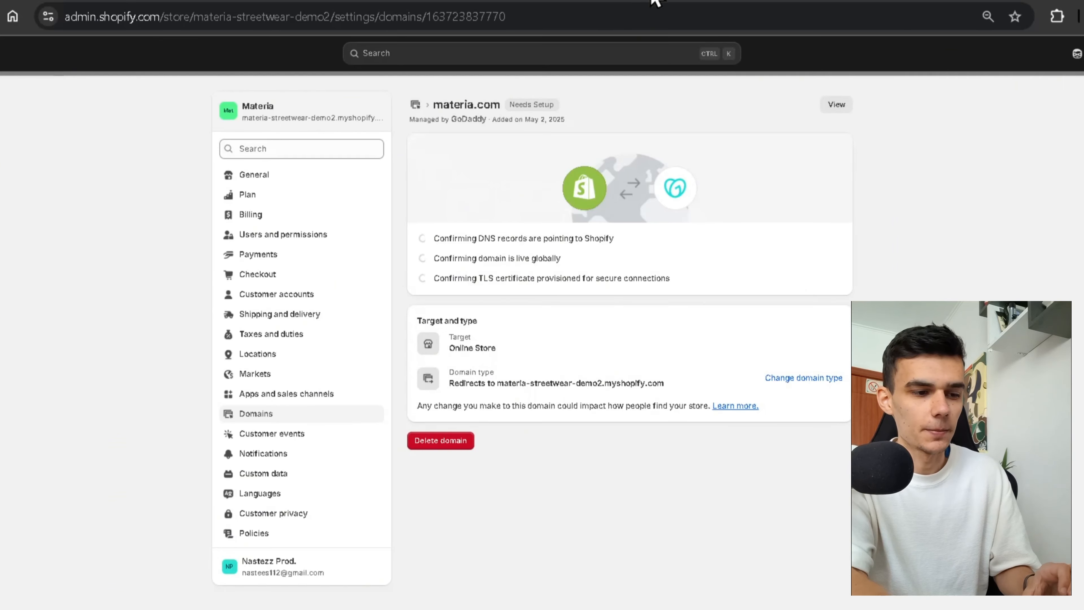
pyautogui.click(655, 2)
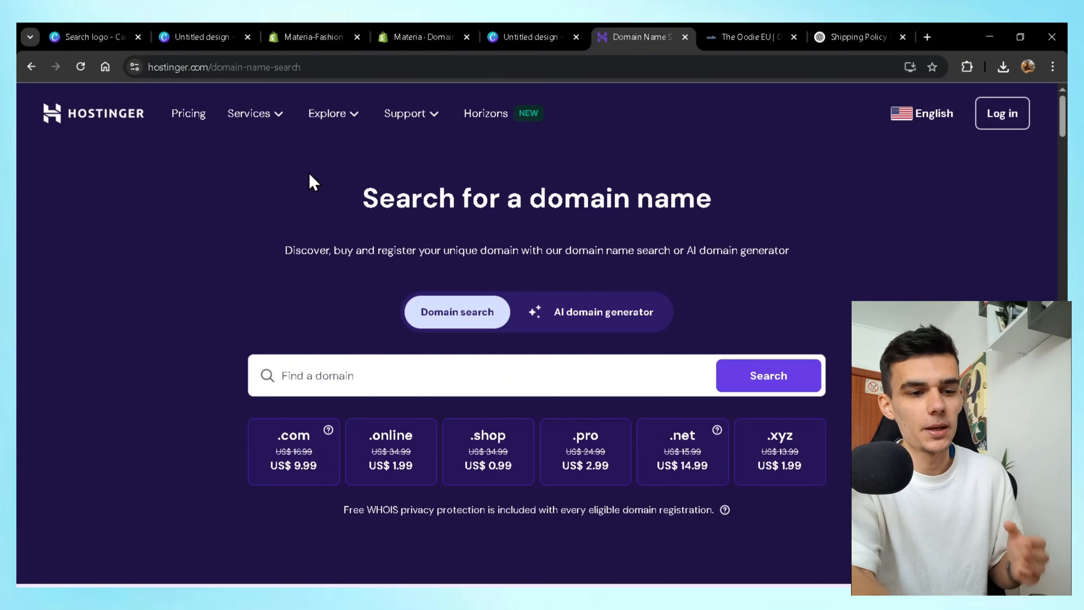
# Browse Hostinger's Domain name search page and its domain extension offers.
pyautogui.click(107, 126)
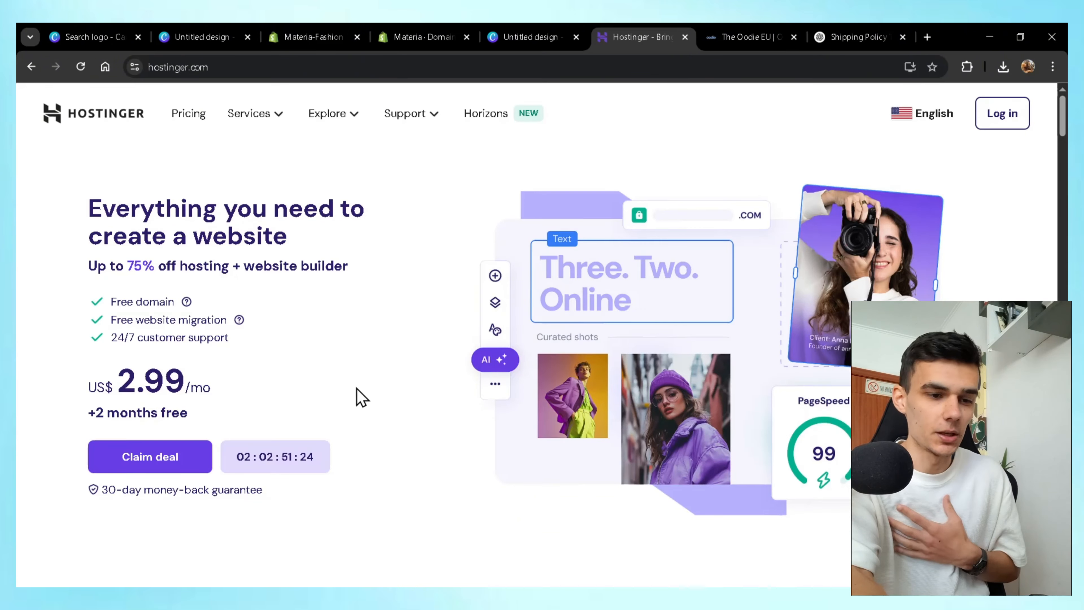
pyautogui.click(264, 116)
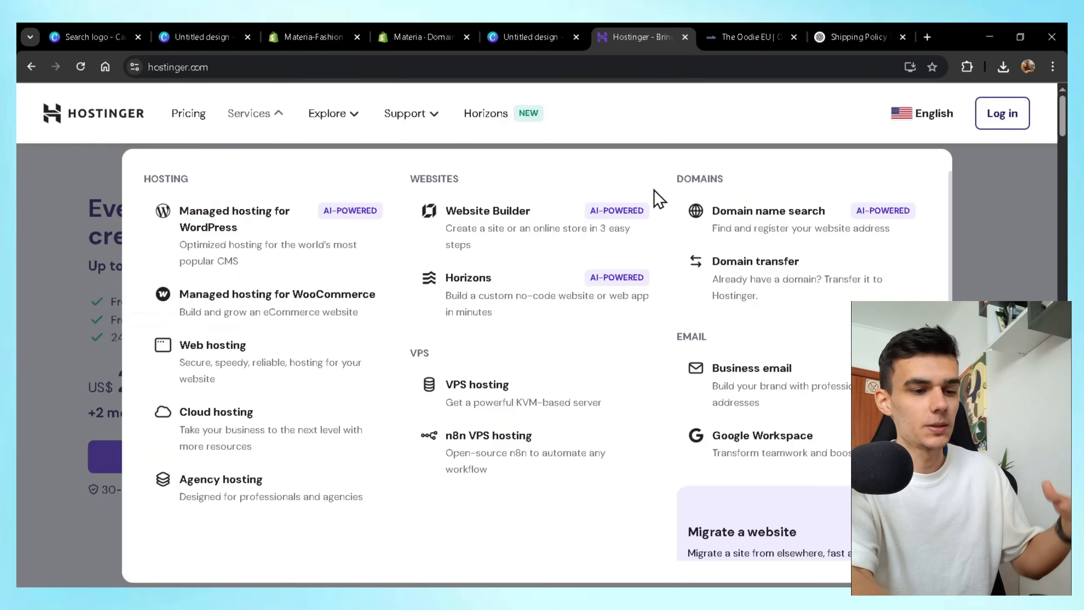
pyautogui.click(710, 220)
pyautogui.scroll(-3, 654, 343)
pyautogui.scroll(3, 656, 341)
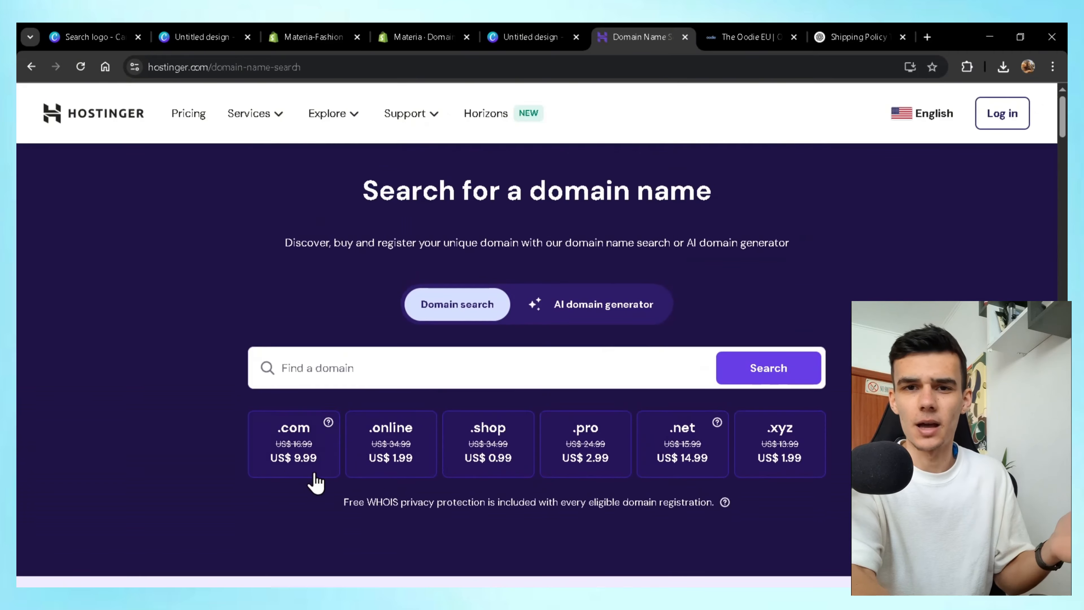
pyautogui.scroll(-3, 604, 502)
pyautogui.scroll(-10, 601, 495)
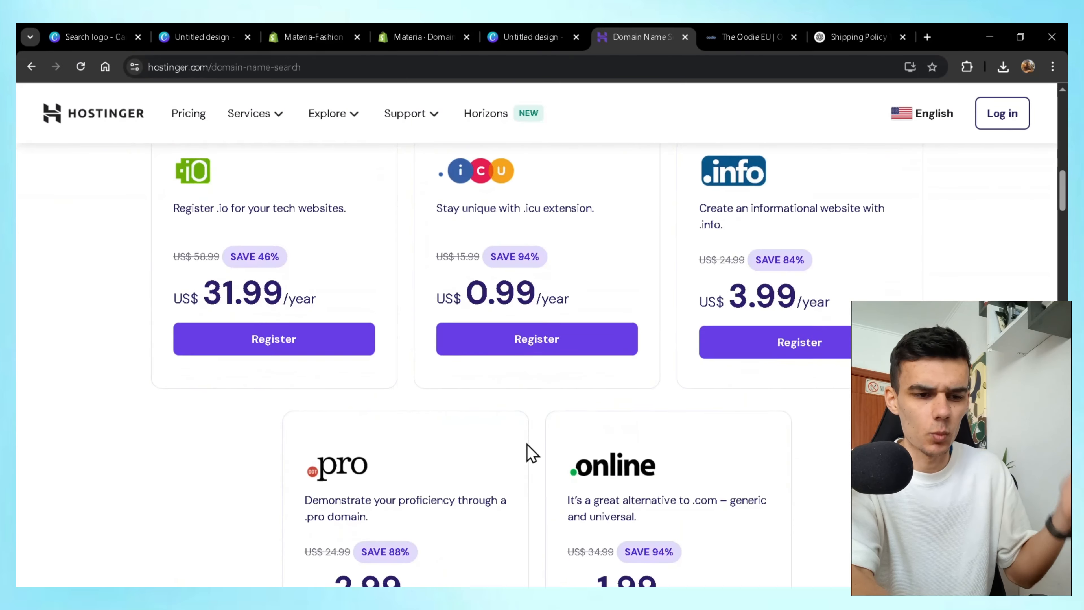
pyautogui.scroll(-5, 529, 448)
pyautogui.scroll(-1, 531, 453)
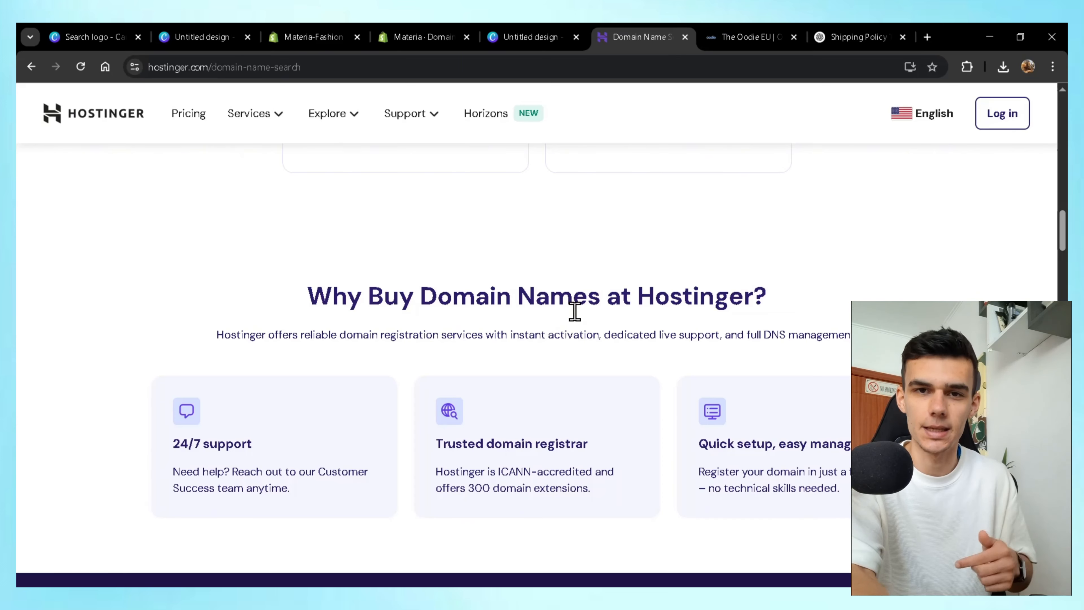
# View the materia.com manual DNS setup records in Shopify, then collapse them.
pyautogui.click(294, 37)
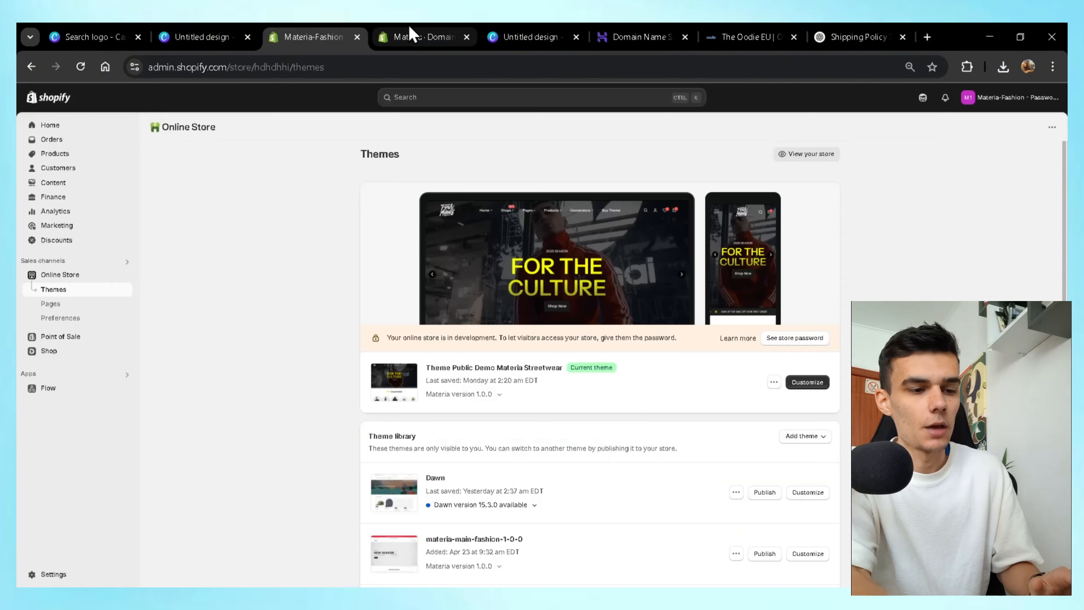
pyautogui.click(416, 37)
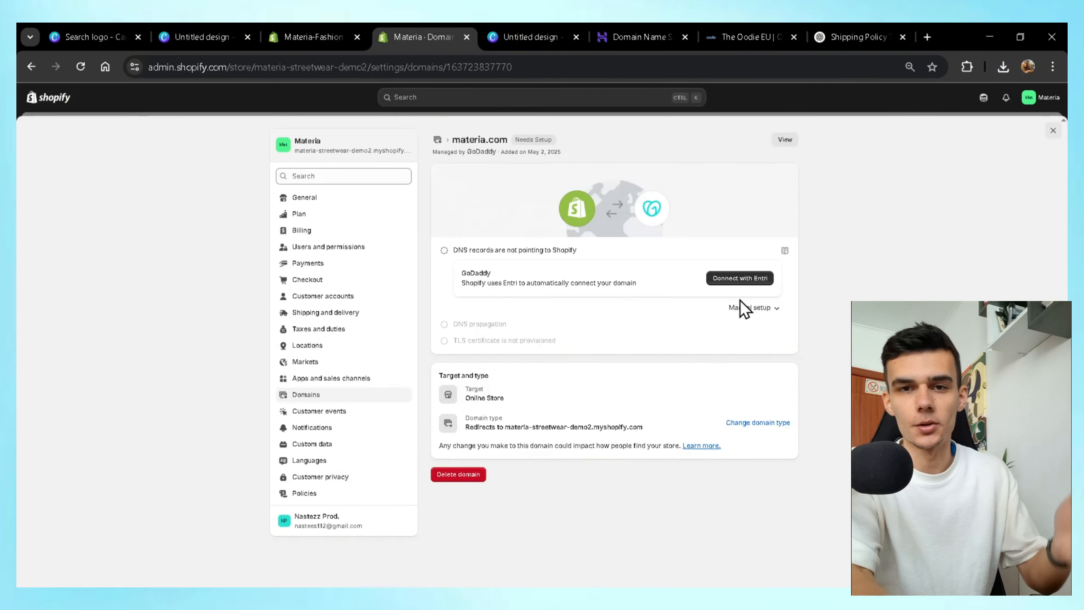
pyautogui.click(744, 317)
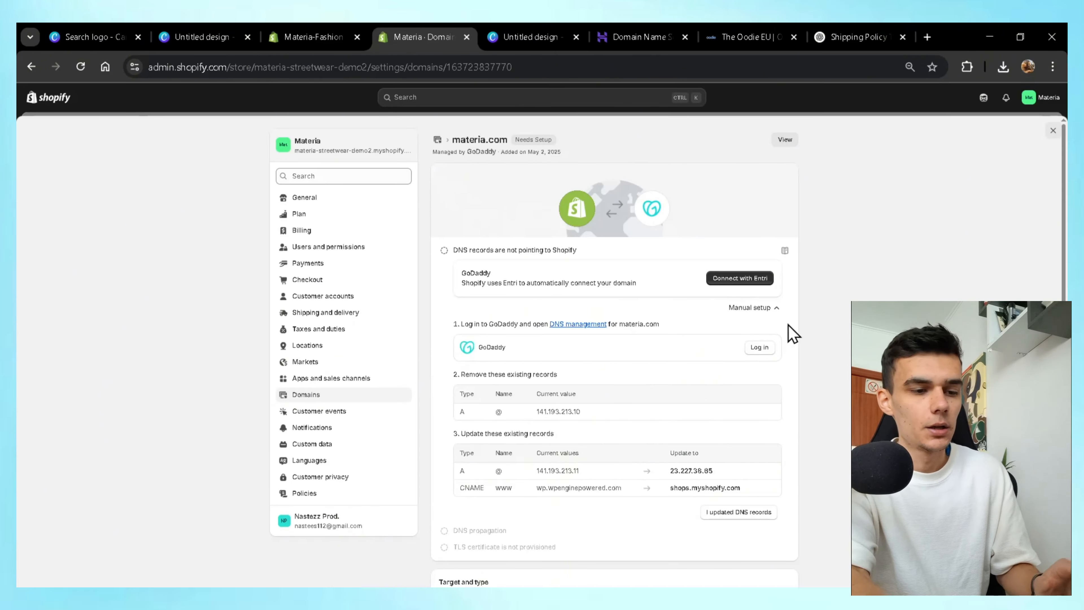
pyautogui.click(776, 316)
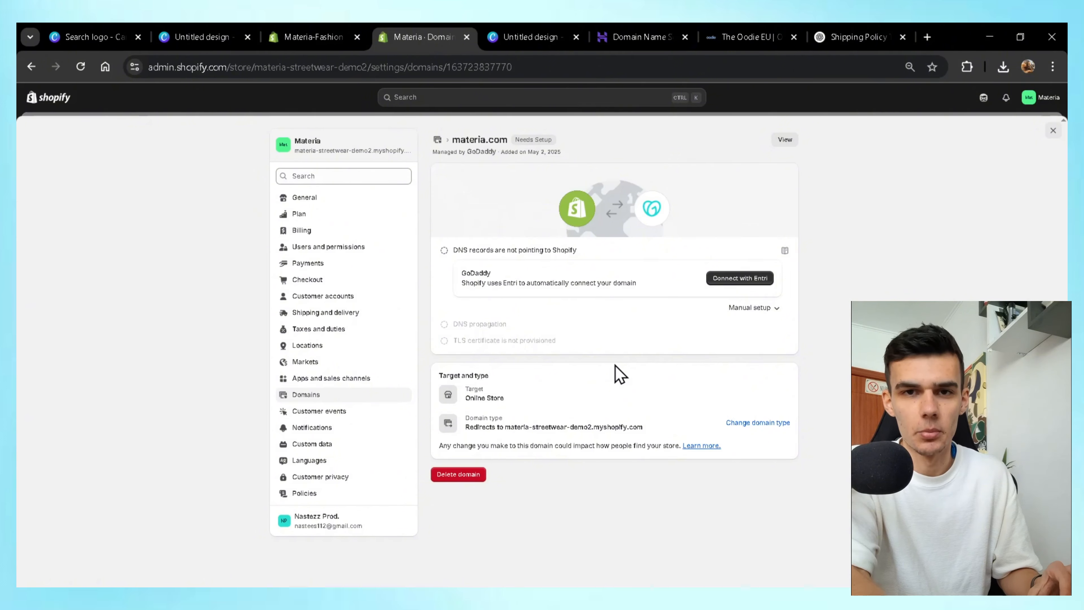
# Publish Contact information filled from the policy template.
pyautogui.click(326, 495)
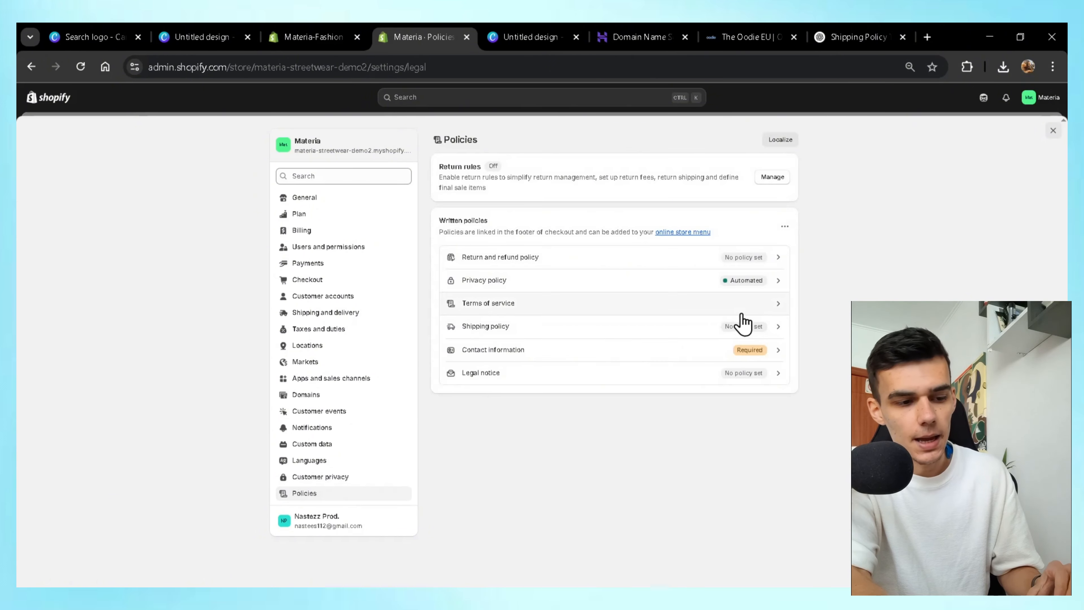
pyautogui.click(775, 328)
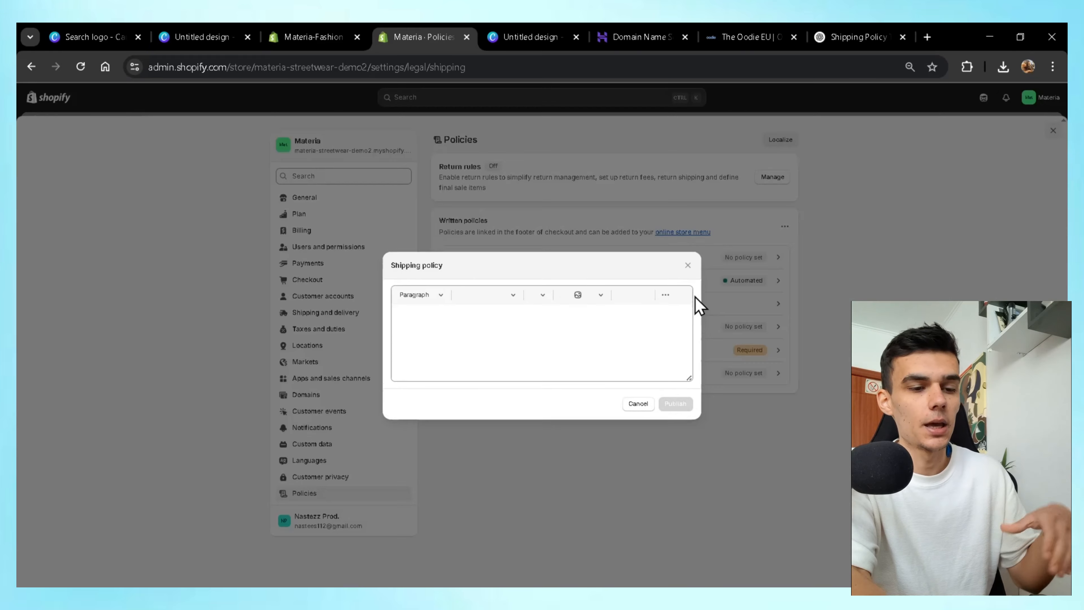
pyautogui.click(688, 261)
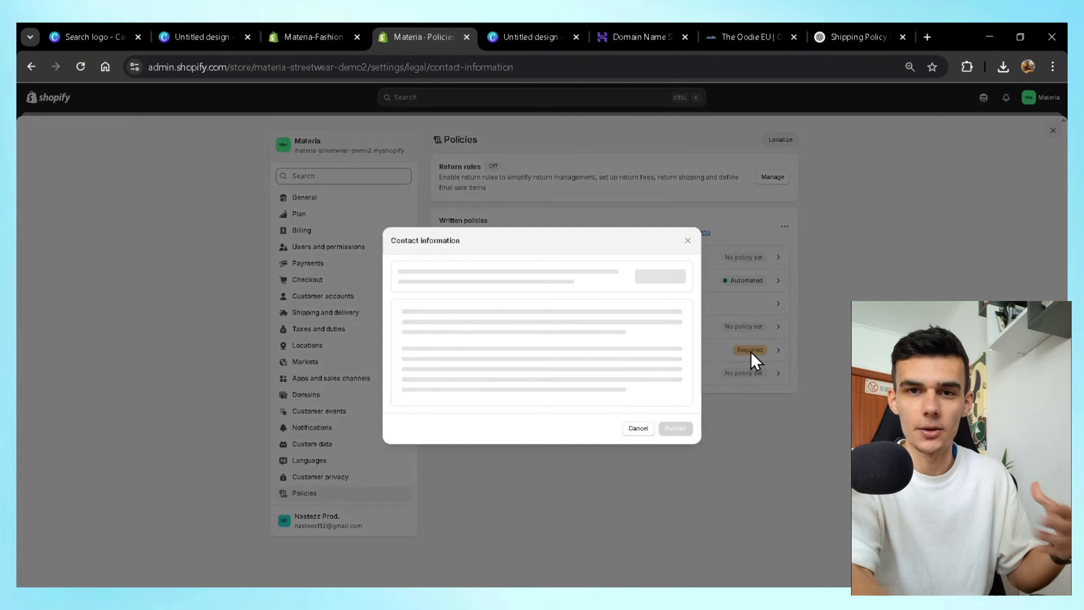
pyautogui.click(670, 267)
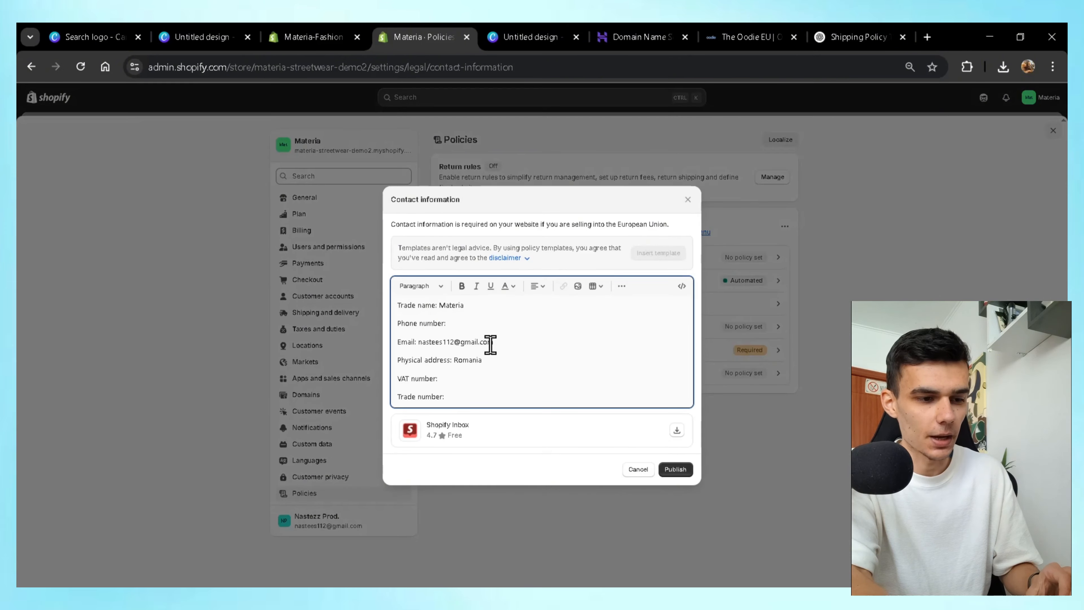
pyautogui.click(675, 469)
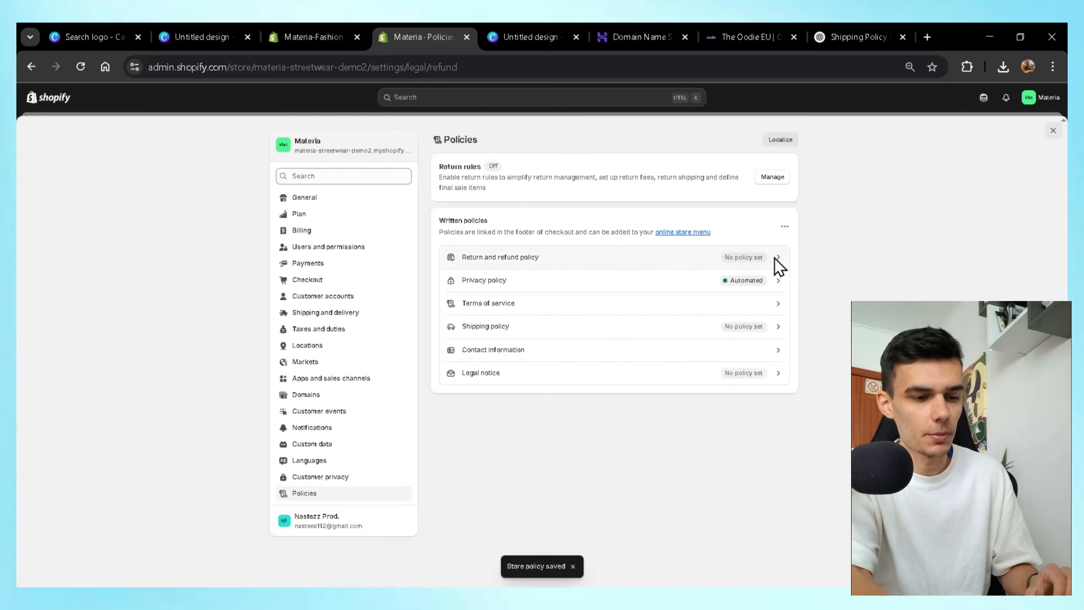
# Publish a template-based Return and refund policy.
pyautogui.click(775, 261)
pyautogui.click(681, 279)
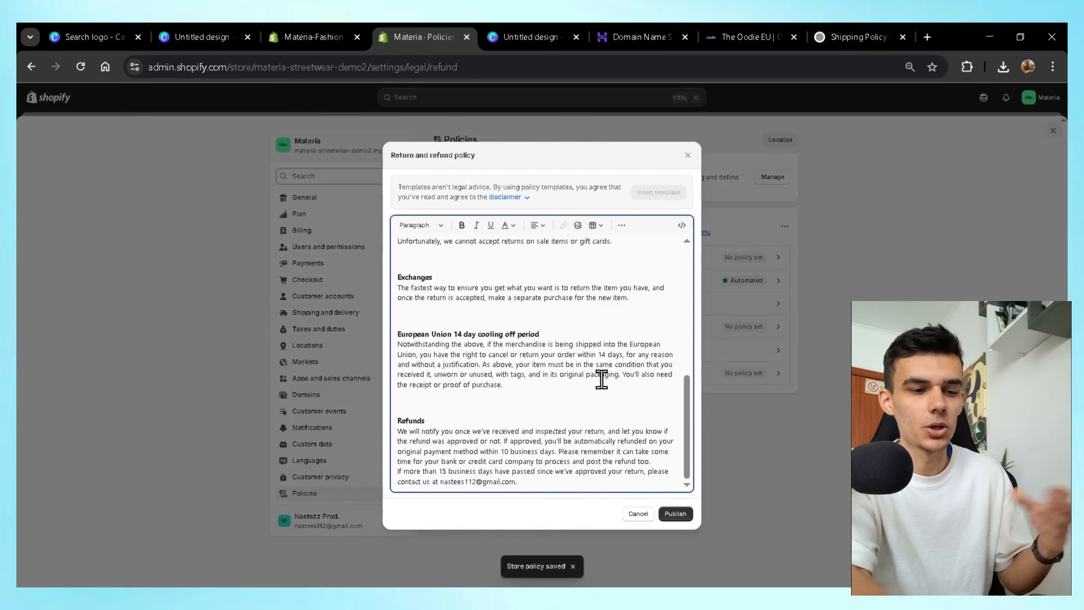
pyautogui.click(673, 521)
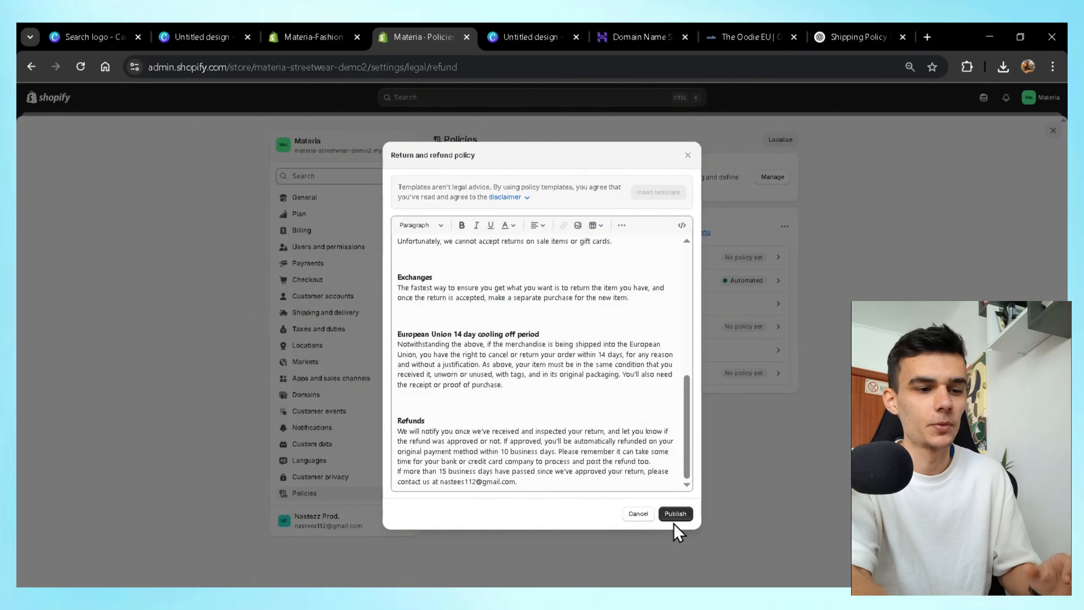
pyautogui.click(673, 520)
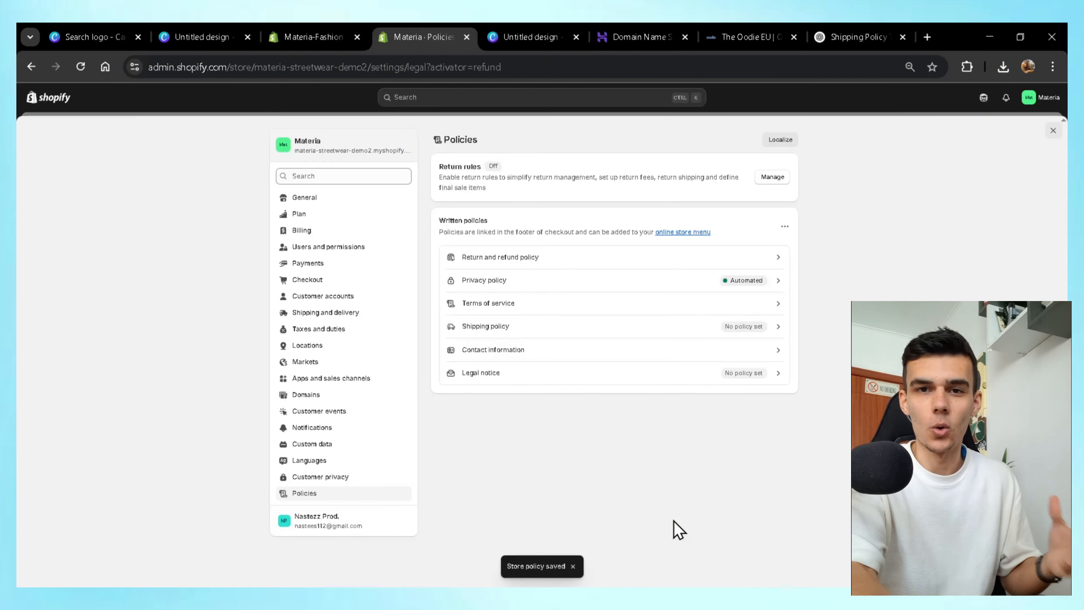
# Customize the Dawn library theme and preview the Materia home page in the editor.
pyautogui.click(1053, 131)
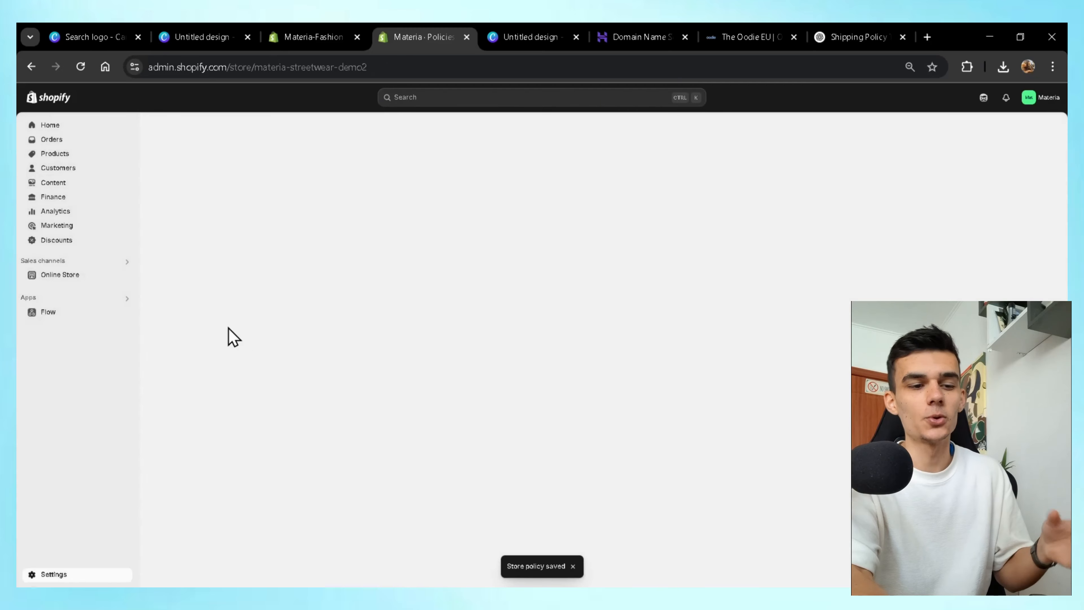
pyautogui.click(72, 278)
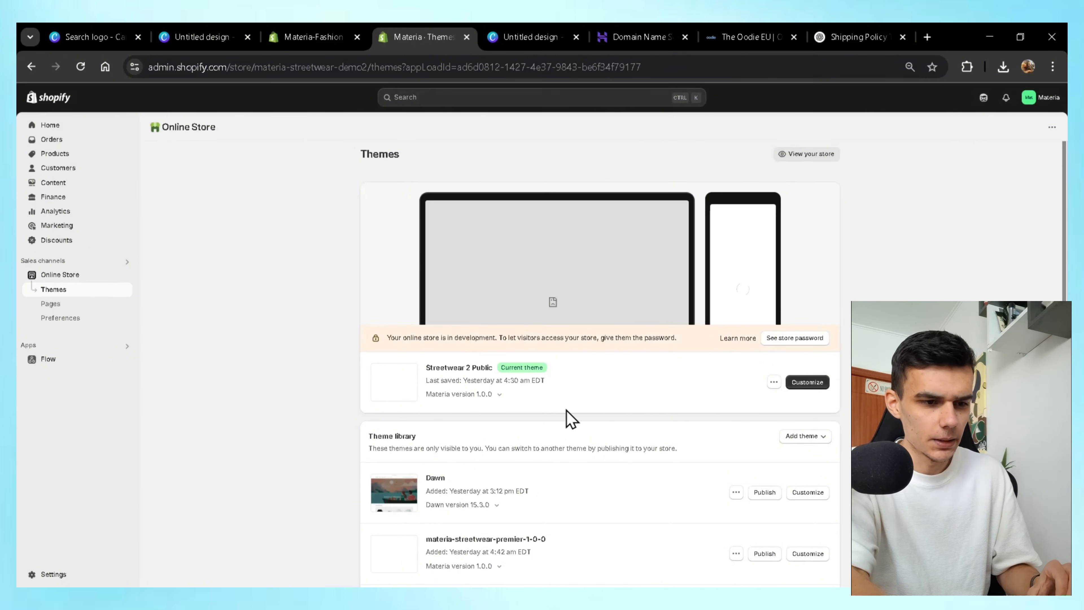
pyautogui.moveTo(426, 476); pyautogui.dragTo(472, 481)
pyautogui.click(472, 482)
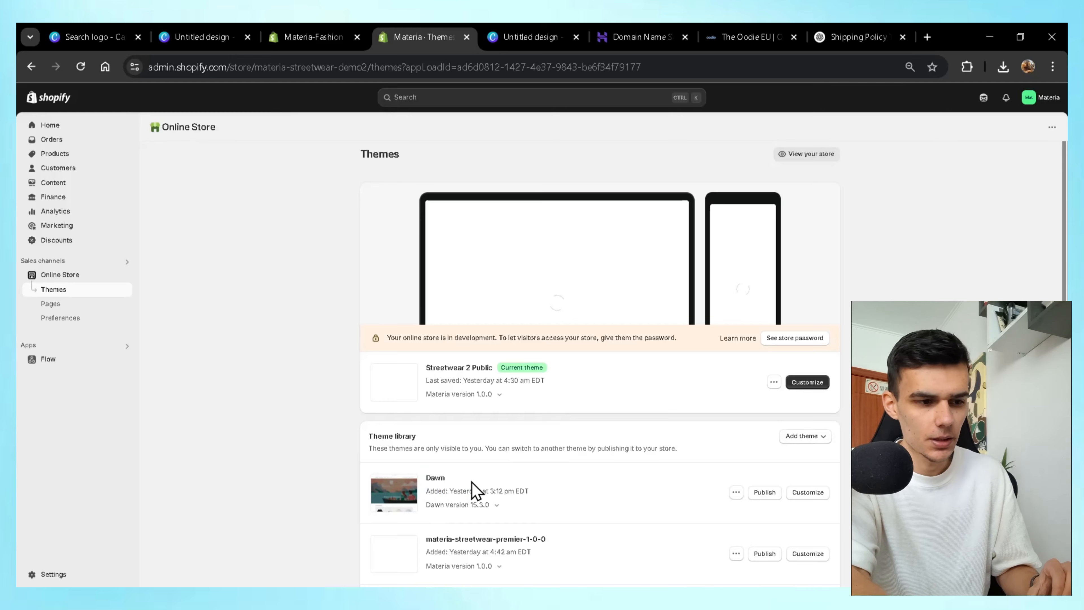
pyautogui.click(811, 493)
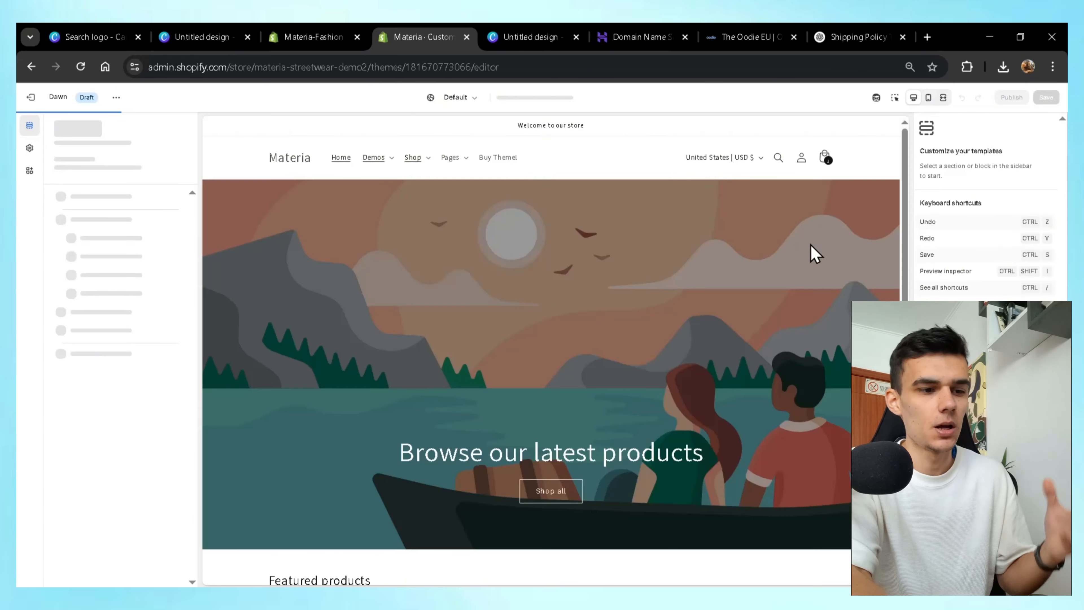
pyautogui.scroll(-3, 902, 213)
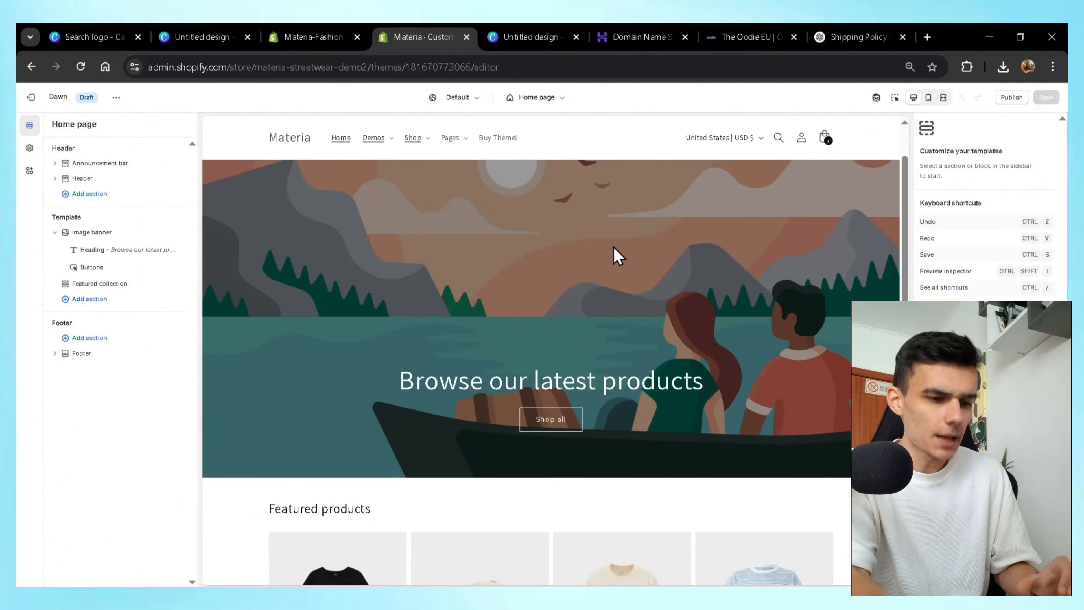
pyautogui.scroll(-5, 574, 331)
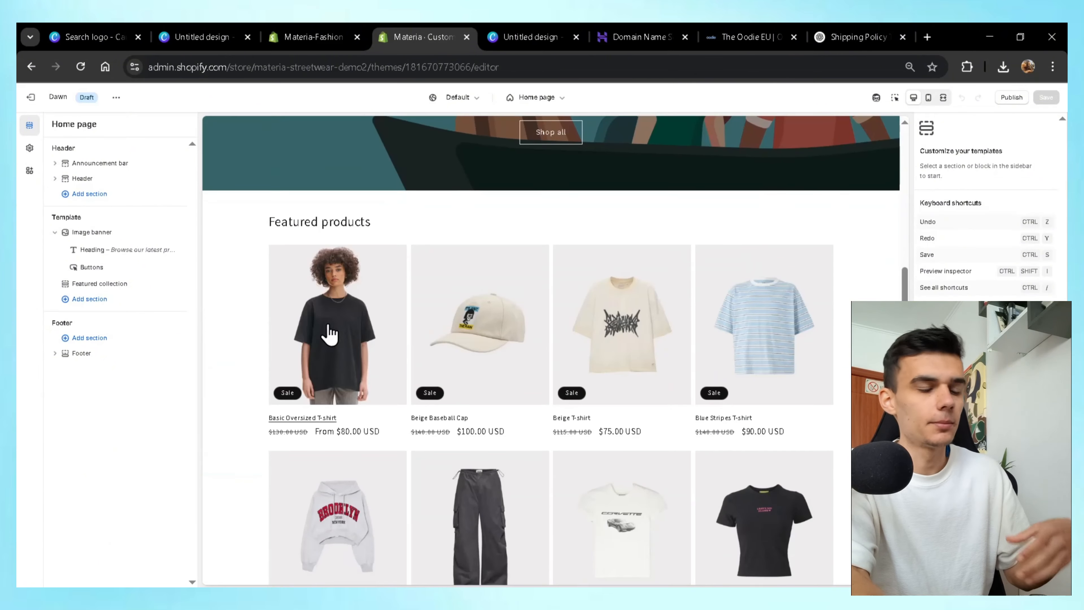
pyautogui.scroll(-3, 903, 333)
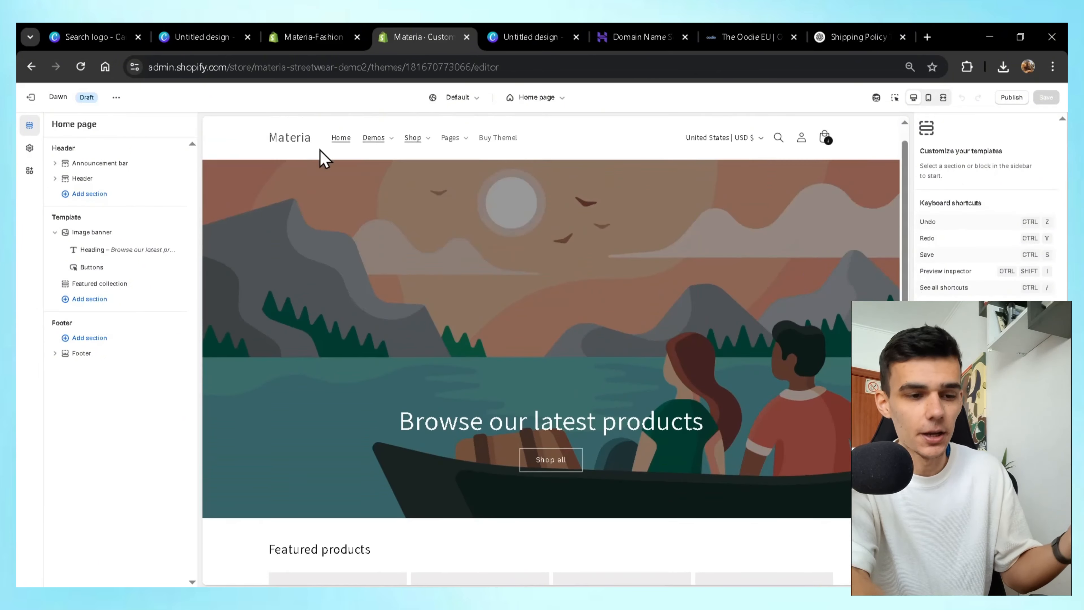
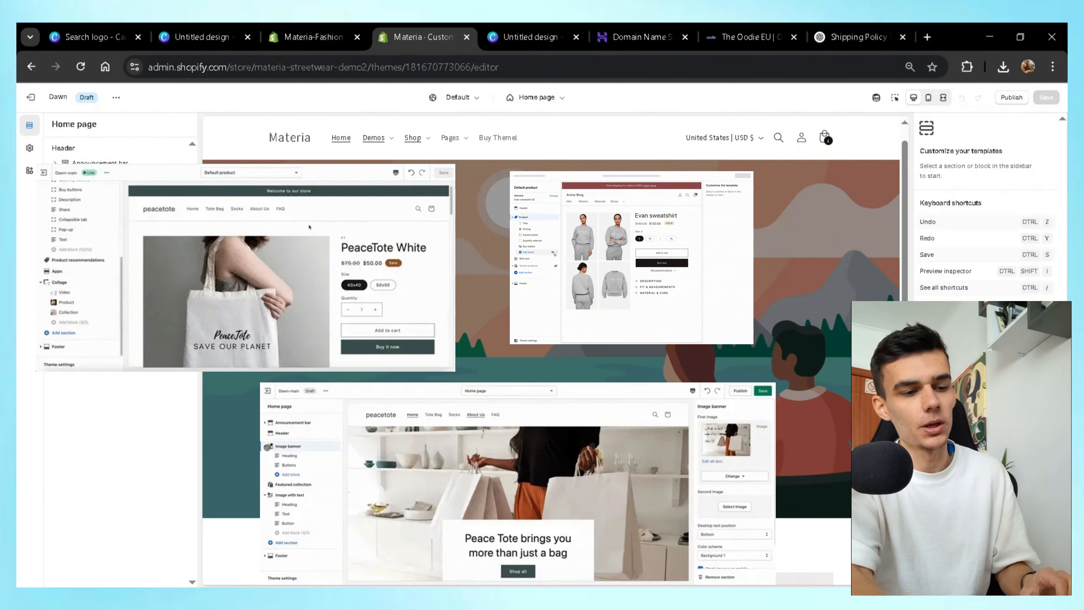
# Open the add-section list and dismiss it without adding any section.
pyautogui.click(123, 294)
pyautogui.scroll(-2, 266, 418)
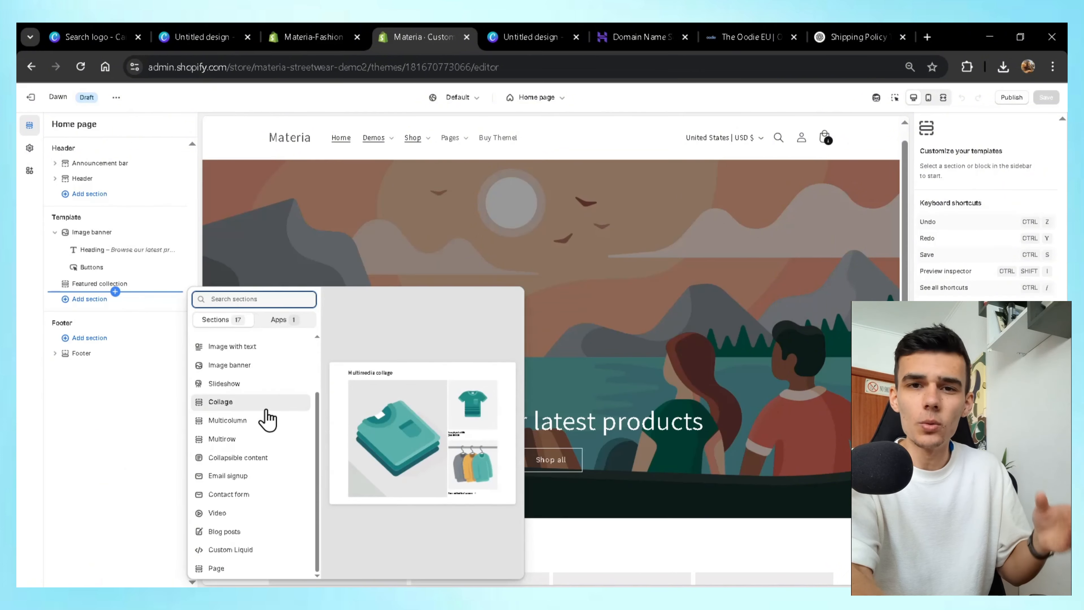
pyautogui.click(151, 448)
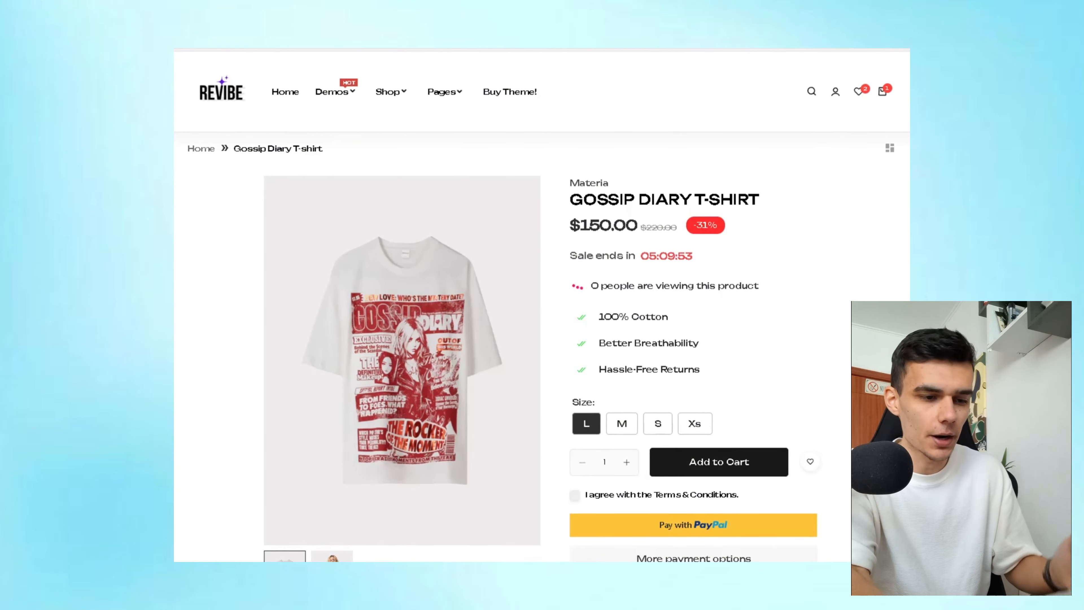
# Scroll through the Materia pricing page and feature grid before returning to the Streetwear 2 Public editor.
pyautogui.scroll(-4, 896, 176)
pyautogui.scroll(5, 875, 200)
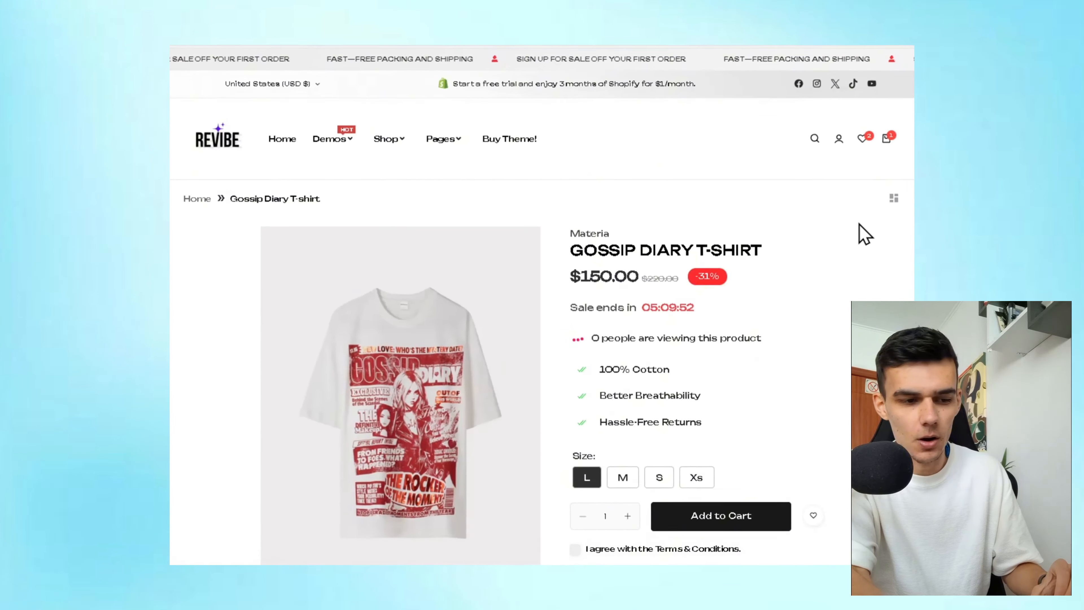
pyautogui.scroll(-10, 859, 231)
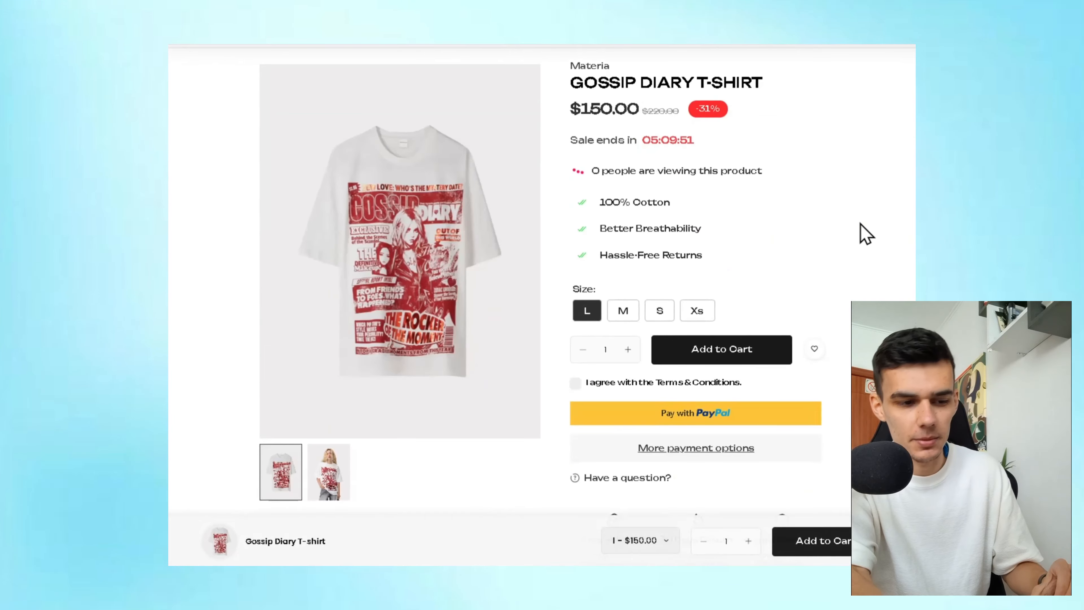
pyautogui.scroll(-8, 859, 251)
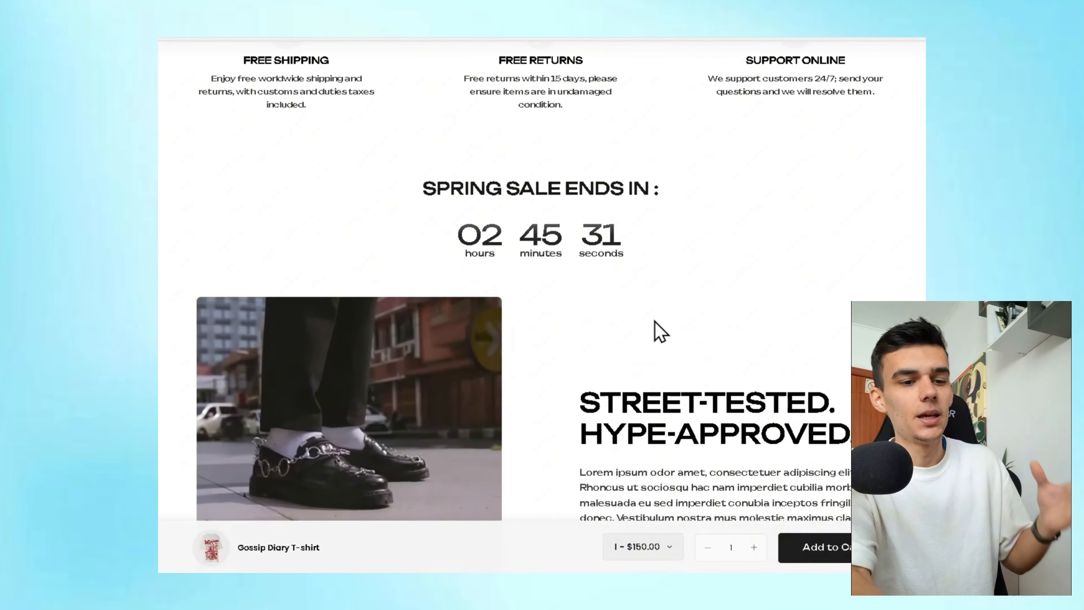
pyautogui.scroll(-5, 654, 321)
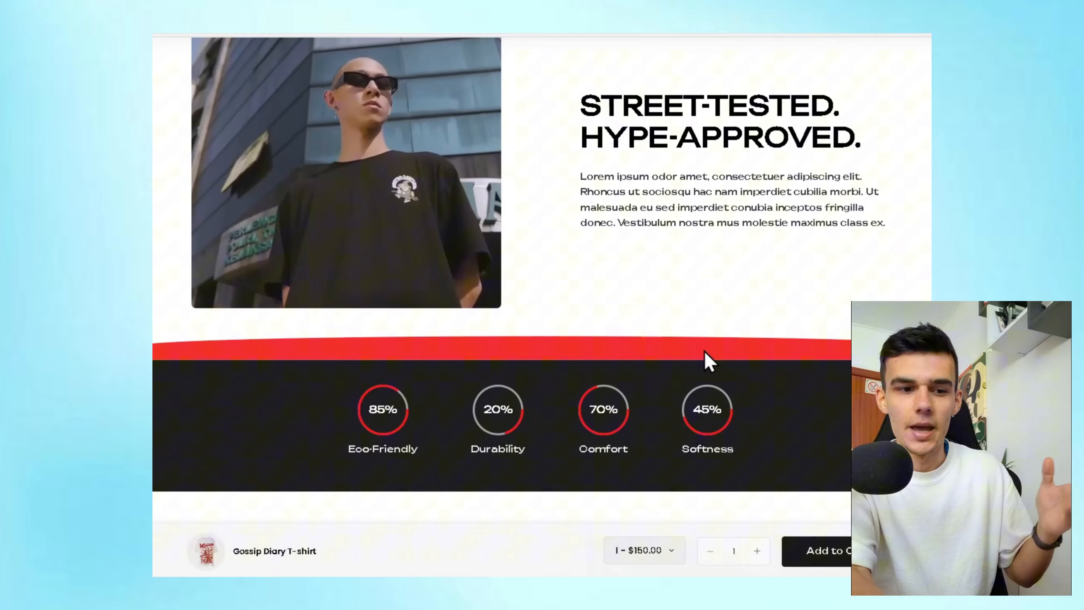
pyautogui.scroll(-10, 709, 360)
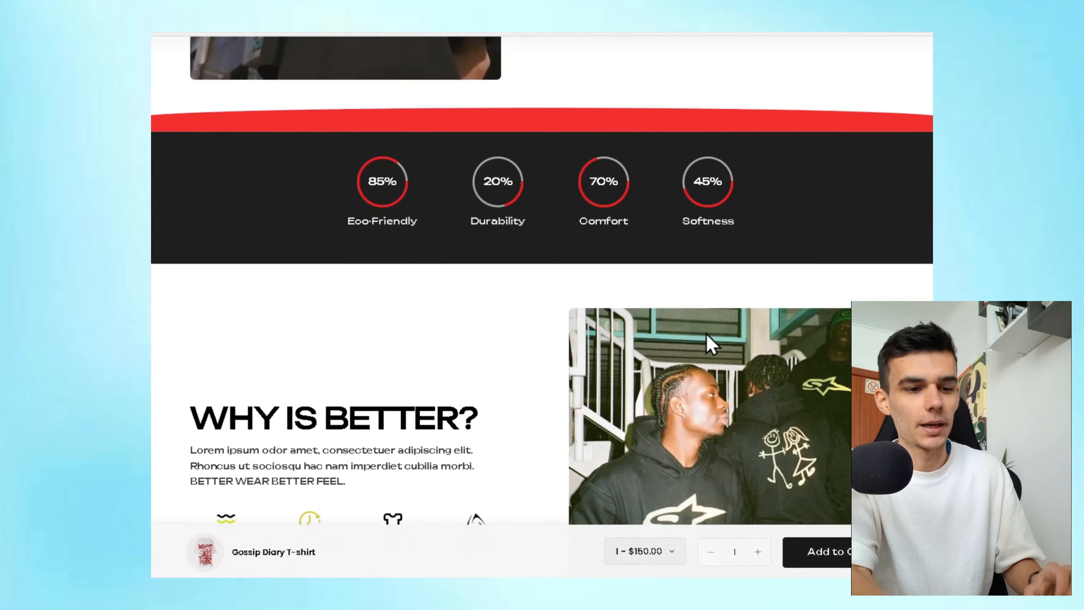
pyautogui.scroll(-8, 431, 310)
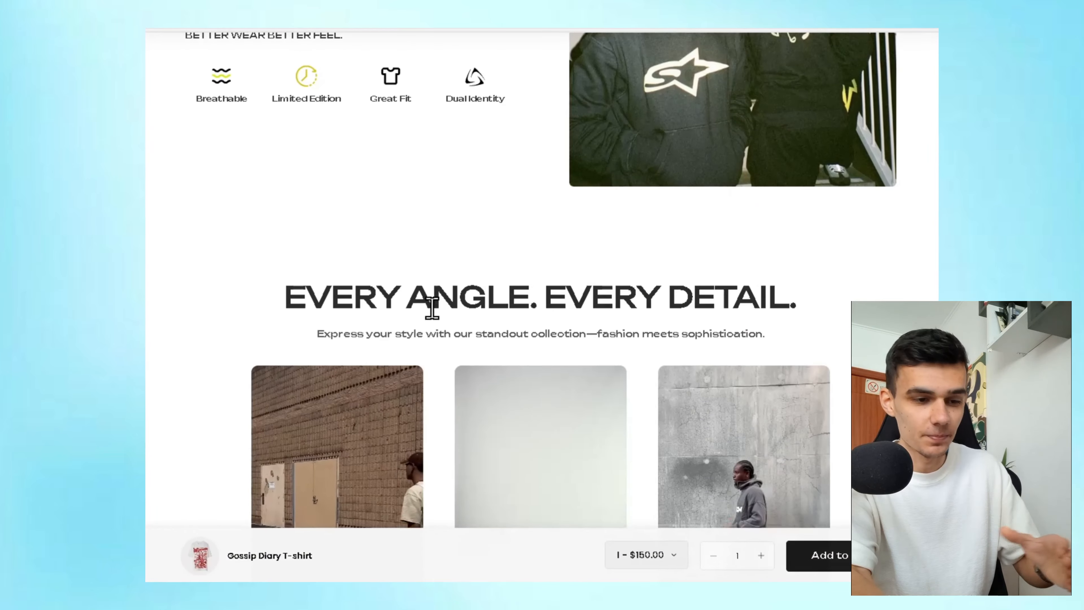
pyautogui.scroll(-10, 404, 311)
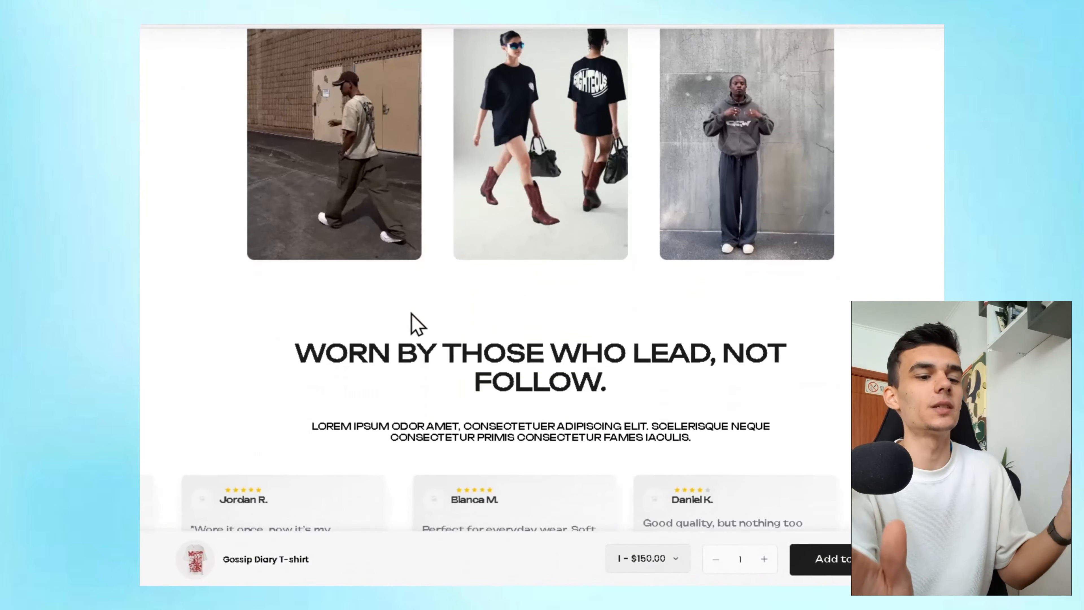
pyautogui.scroll(10, 448, 299)
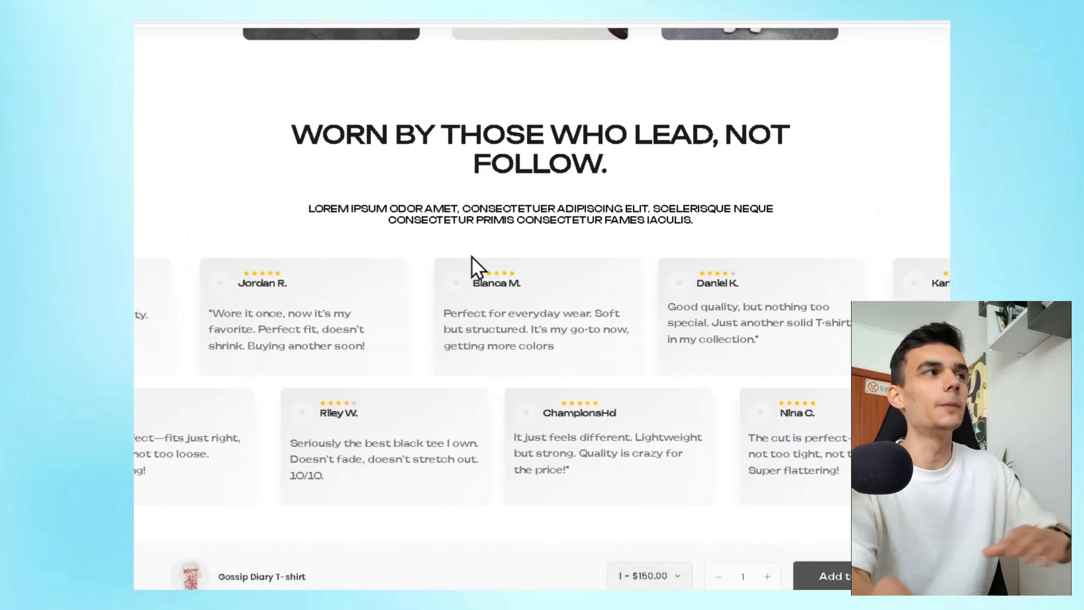
pyautogui.scroll(10, 483, 241)
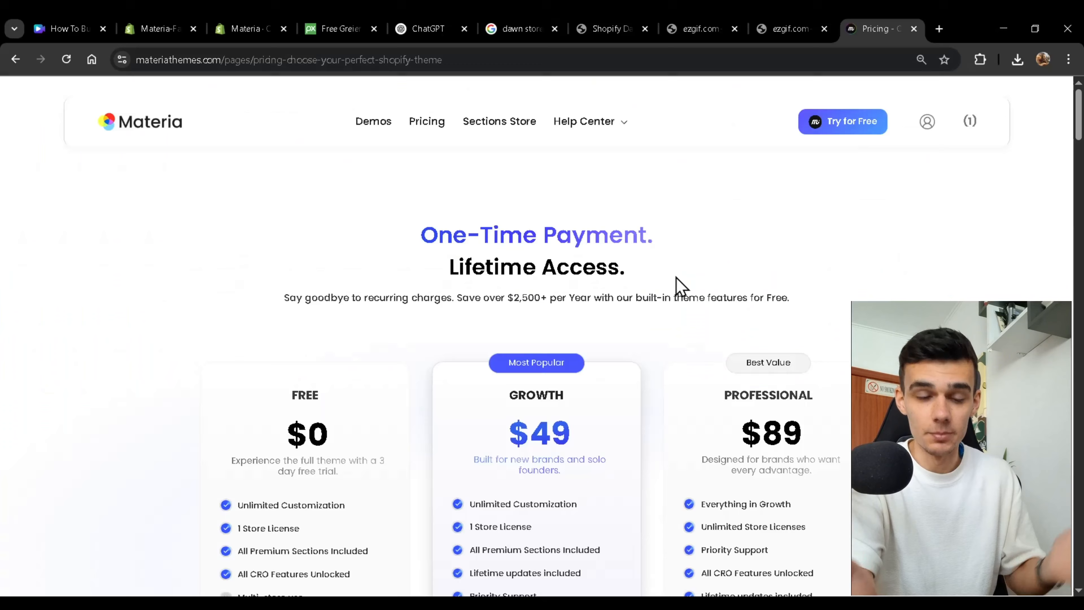
pyautogui.scroll(-3, 679, 286)
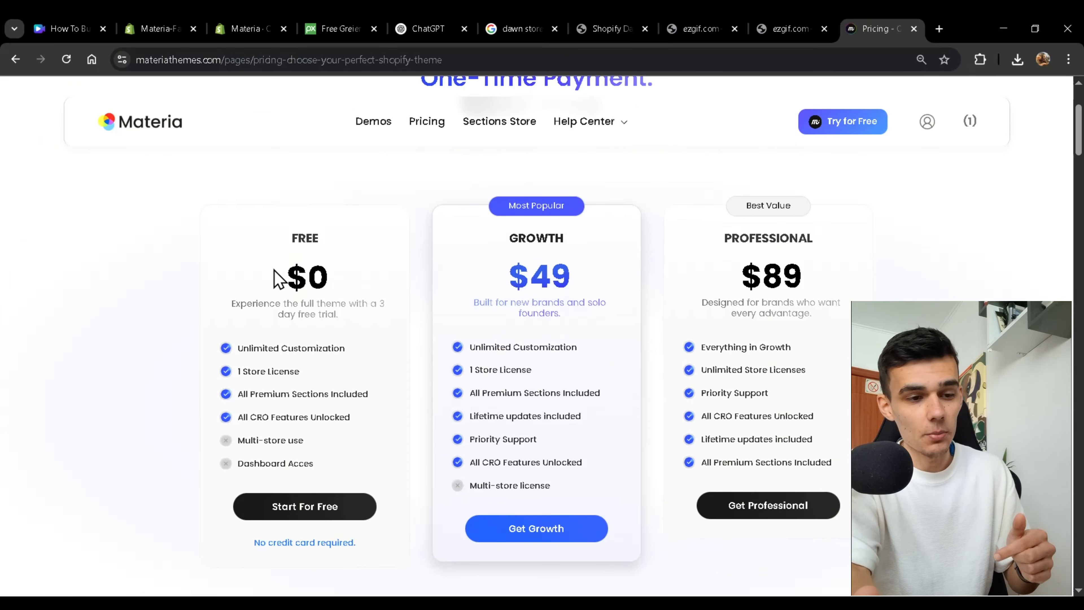
pyautogui.scroll(-8, 353, 284)
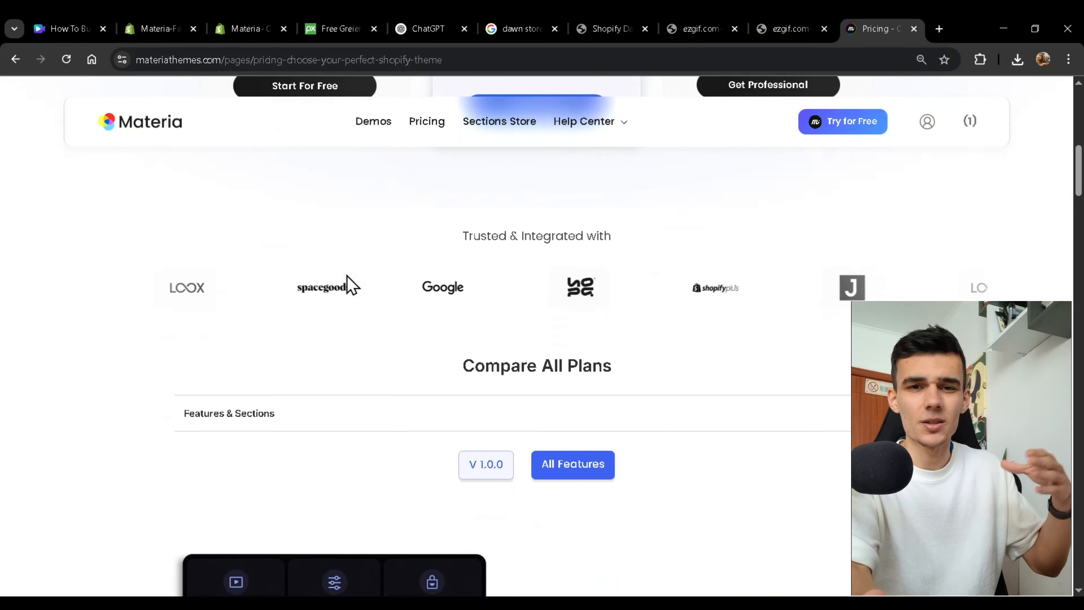
pyautogui.scroll(-10, 456, 367)
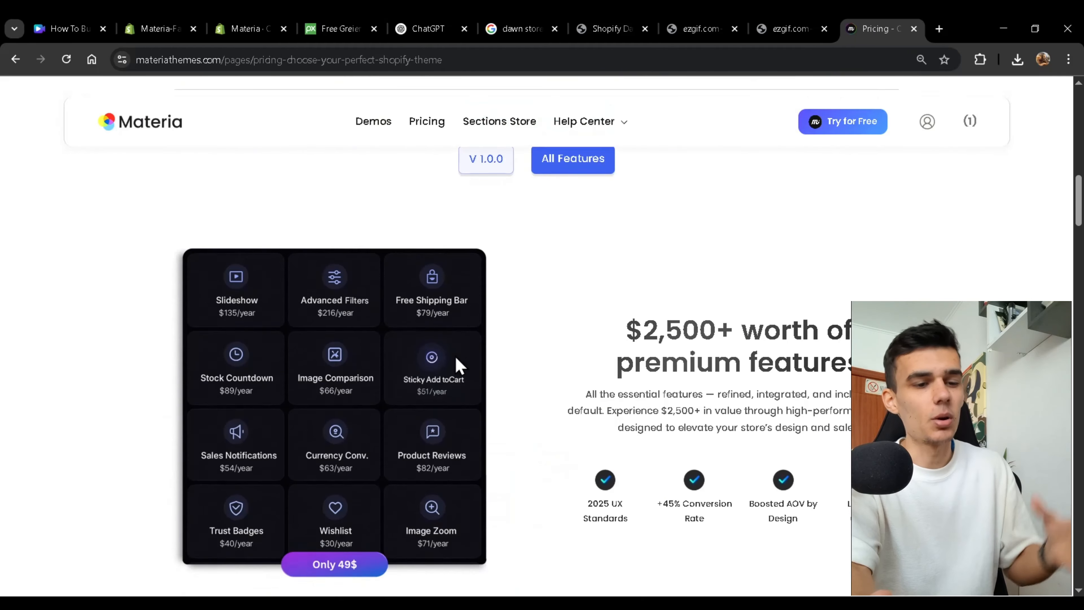
pyautogui.scroll(-5, 461, 365)
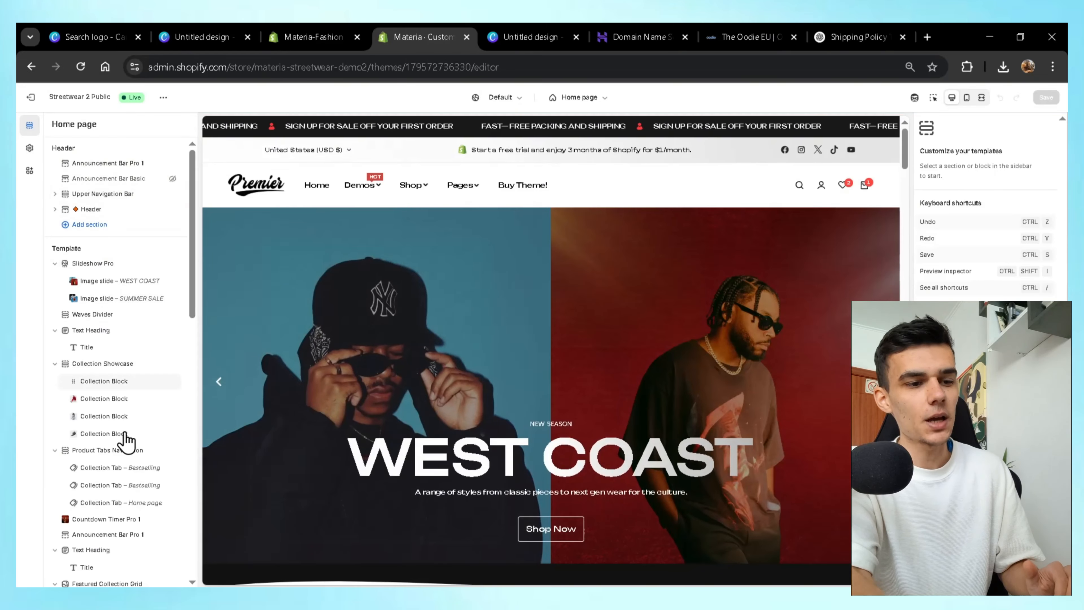
# Open the Header section settings and scroll the home page preview.
pyautogui.scroll(-15, 126, 440)
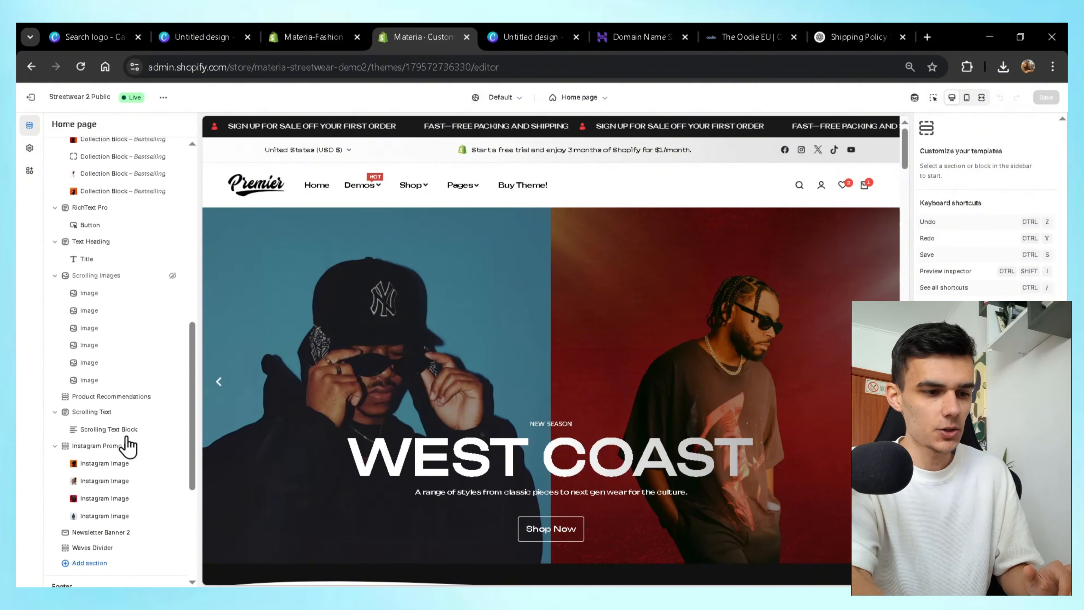
pyautogui.scroll(15, 126, 442)
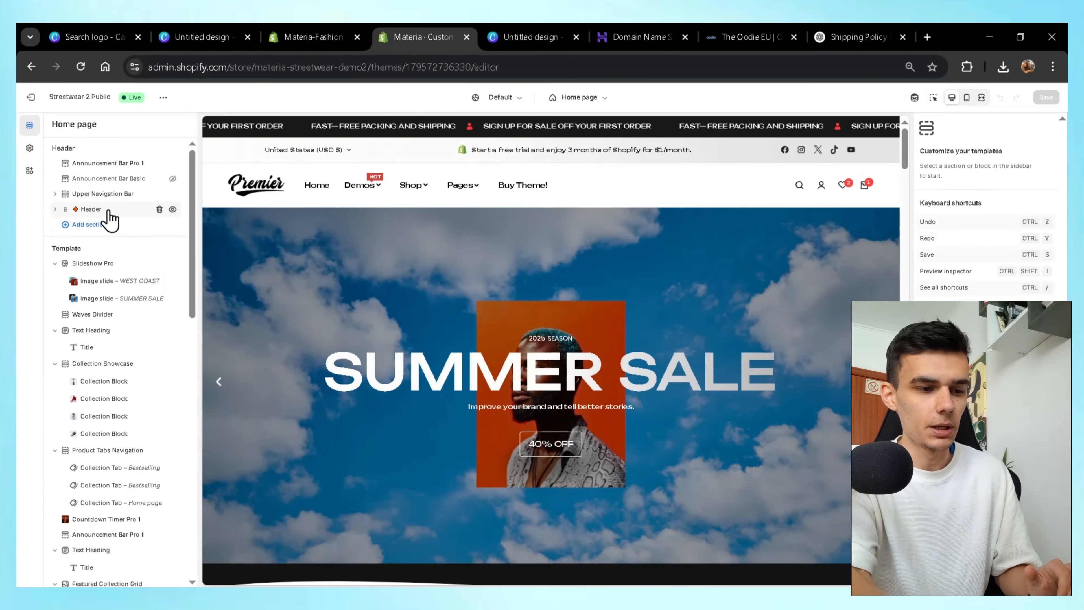
pyautogui.click(146, 209)
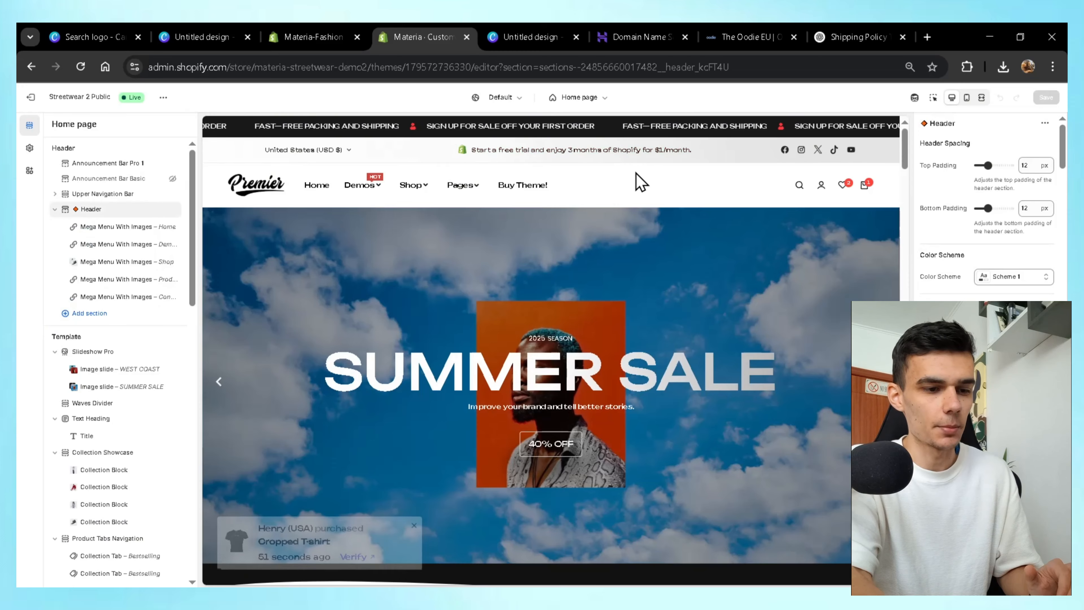
pyautogui.scroll(-10, 769, 354)
pyautogui.scroll(-10, 769, 354)
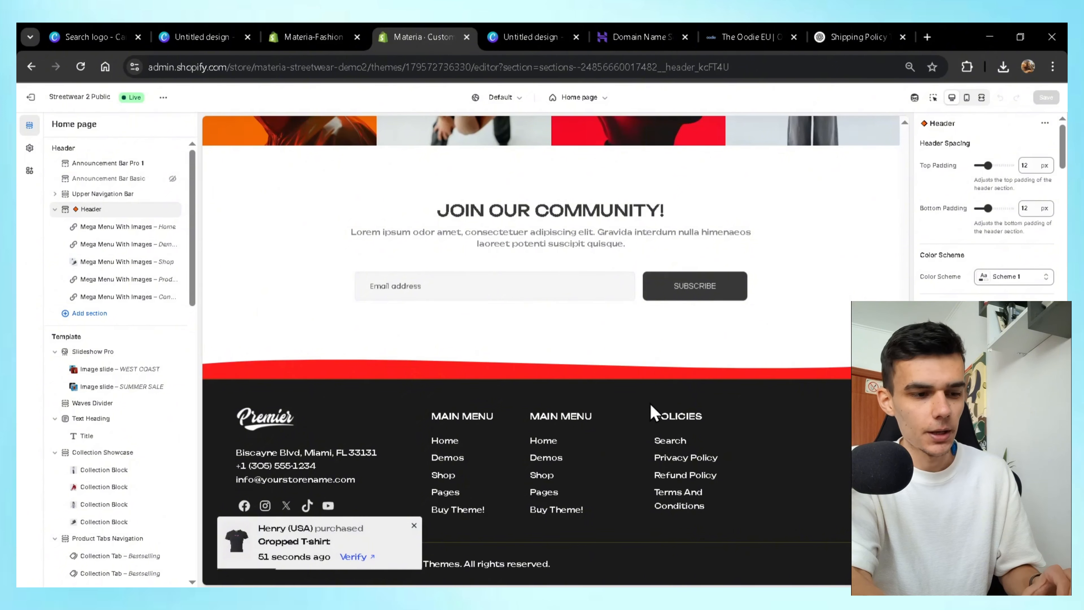
pyautogui.scroll(10, 653, 412)
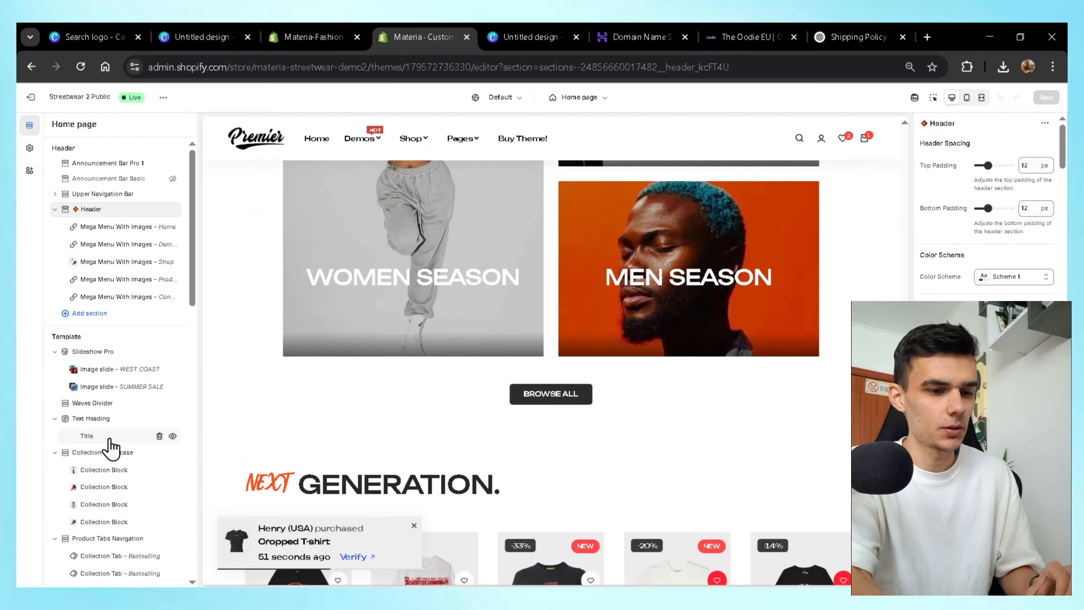
# Inspect the Featured Collections area below the Waves Divider, then bring up the store-wide Theme settings.
pyautogui.click(173, 419)
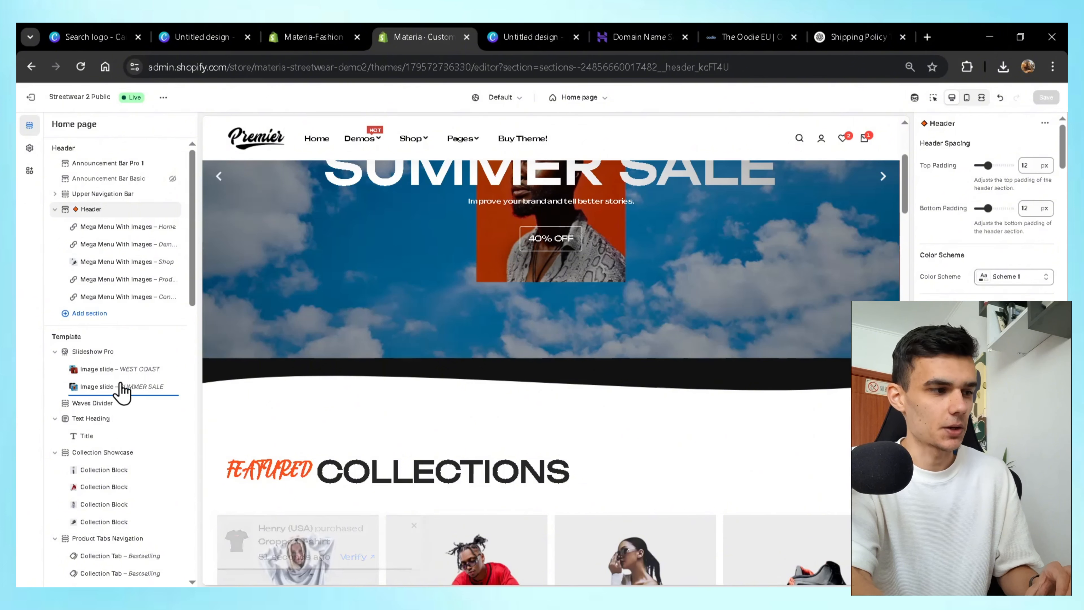
pyautogui.click(115, 411)
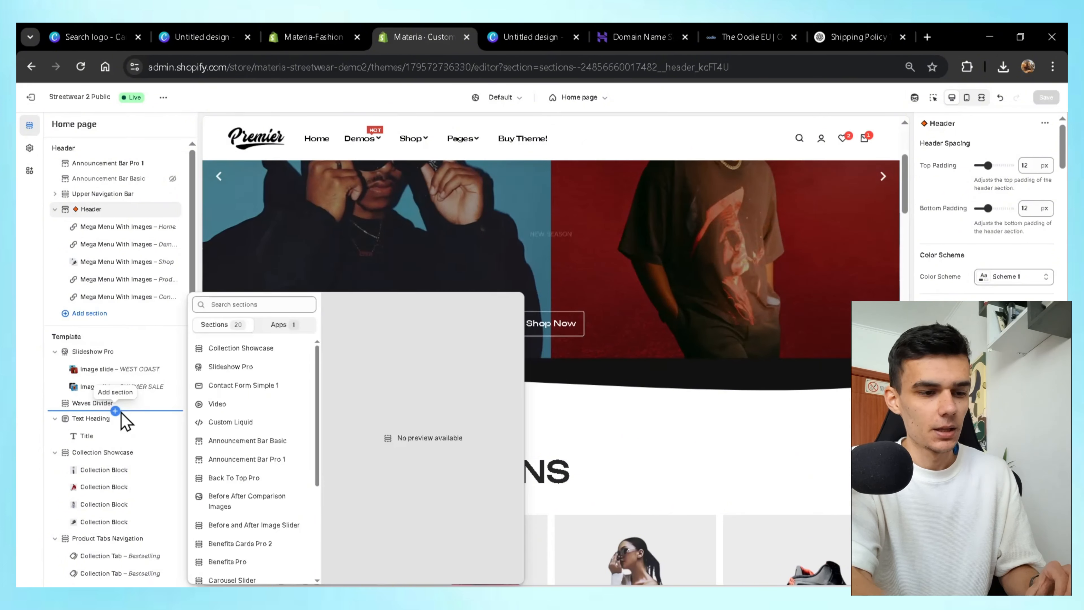
pyautogui.click(26, 156)
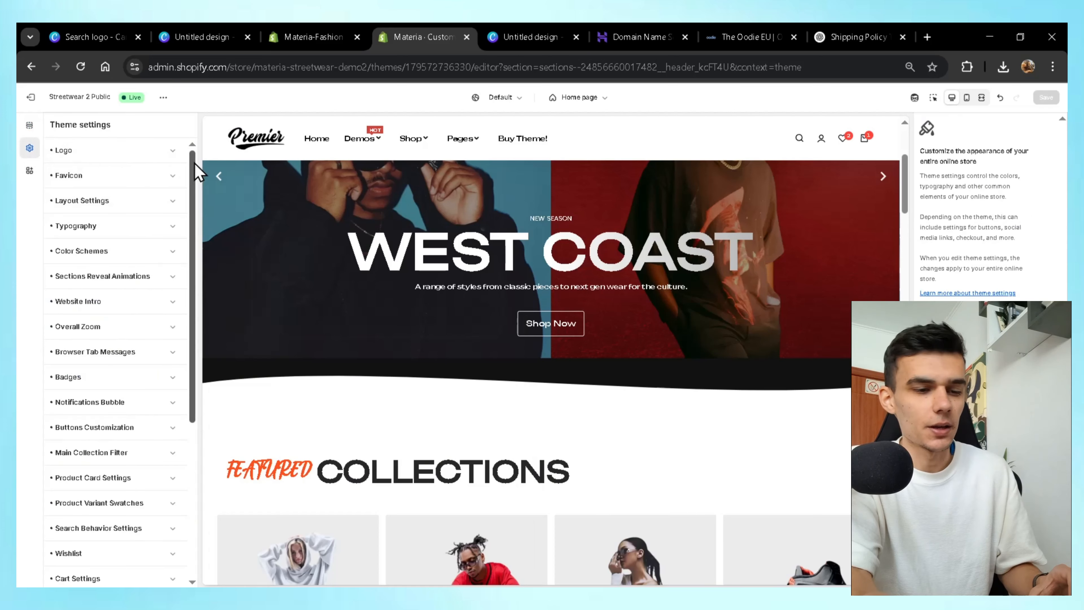
# Replace the old Premier logo with the REVIBE image as the store logo.
pyautogui.scroll(-5, 128, 416)
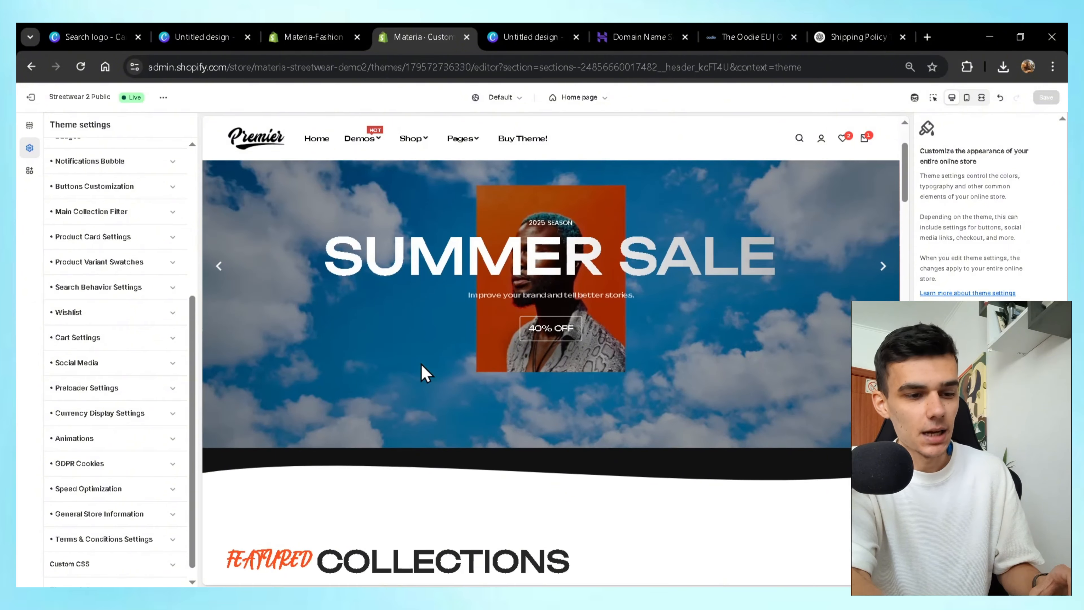
pyautogui.scroll(5, 122, 466)
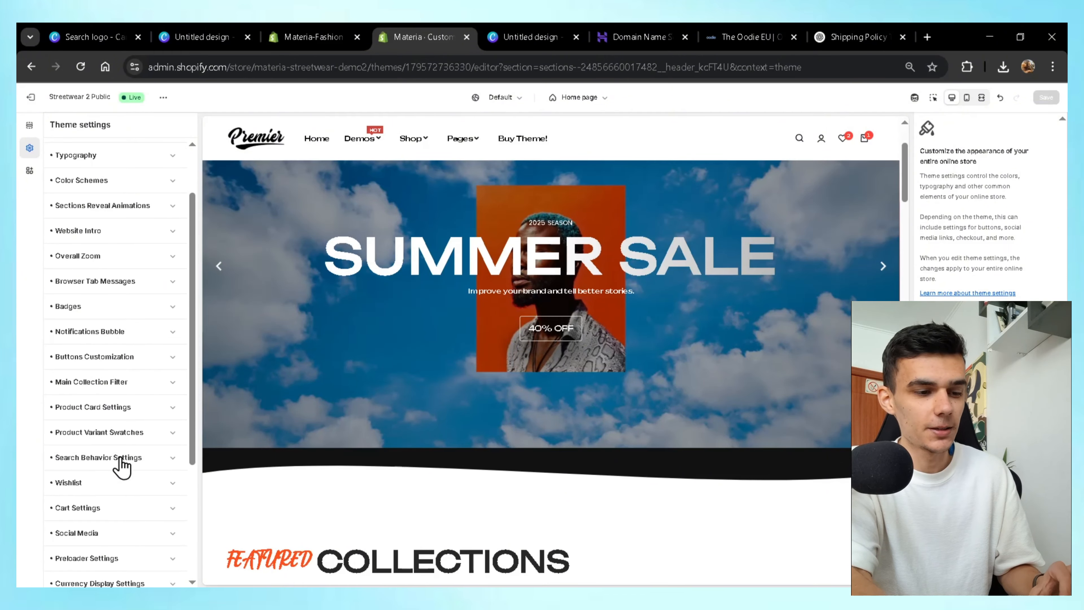
pyautogui.click(141, 154)
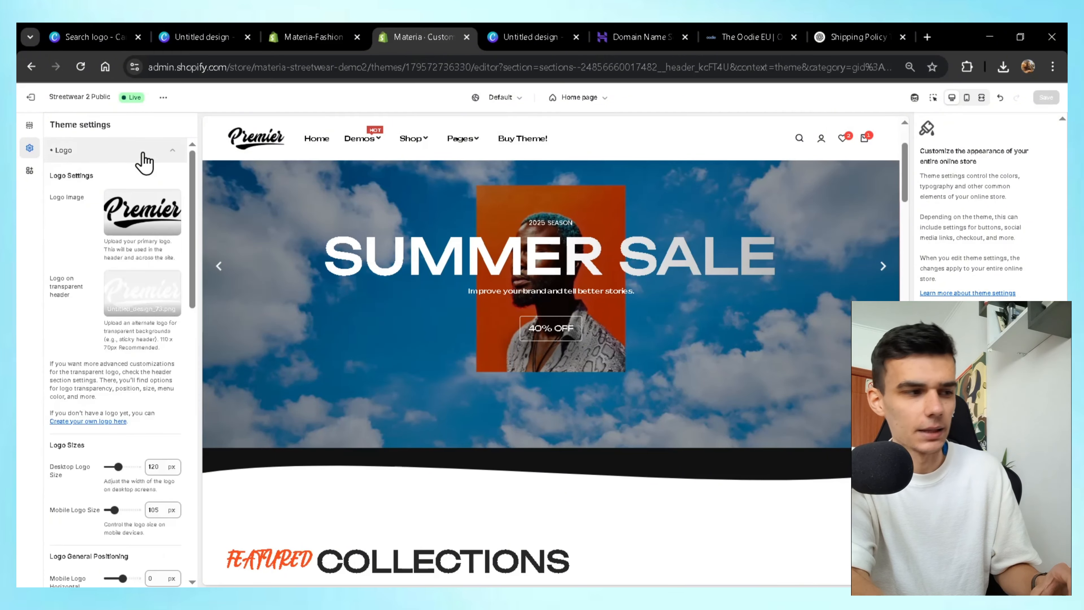
pyautogui.click(138, 215)
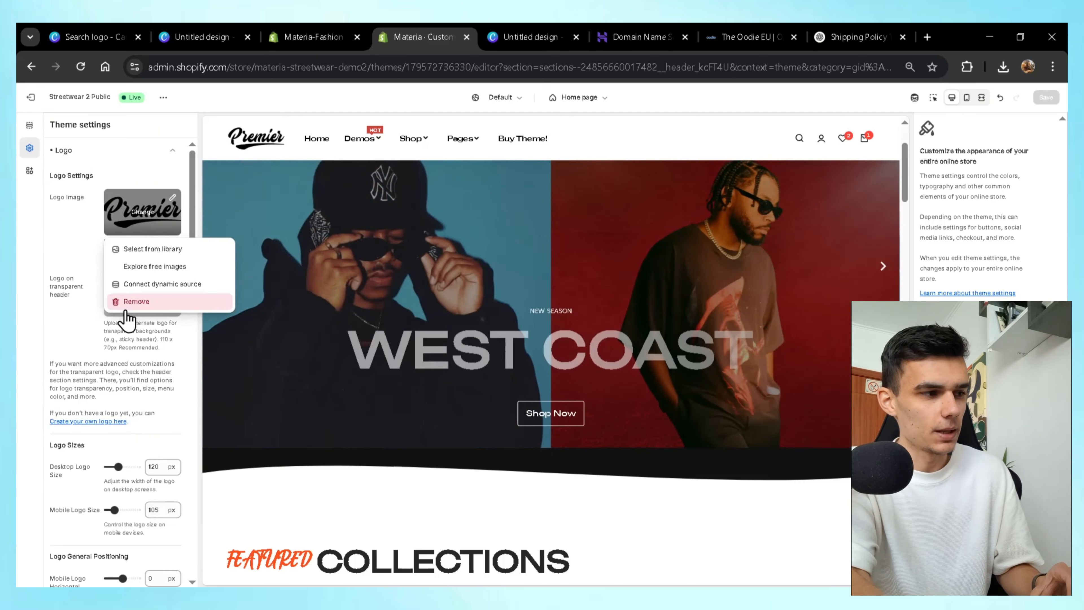
pyautogui.click(129, 304)
pyautogui.click(136, 205)
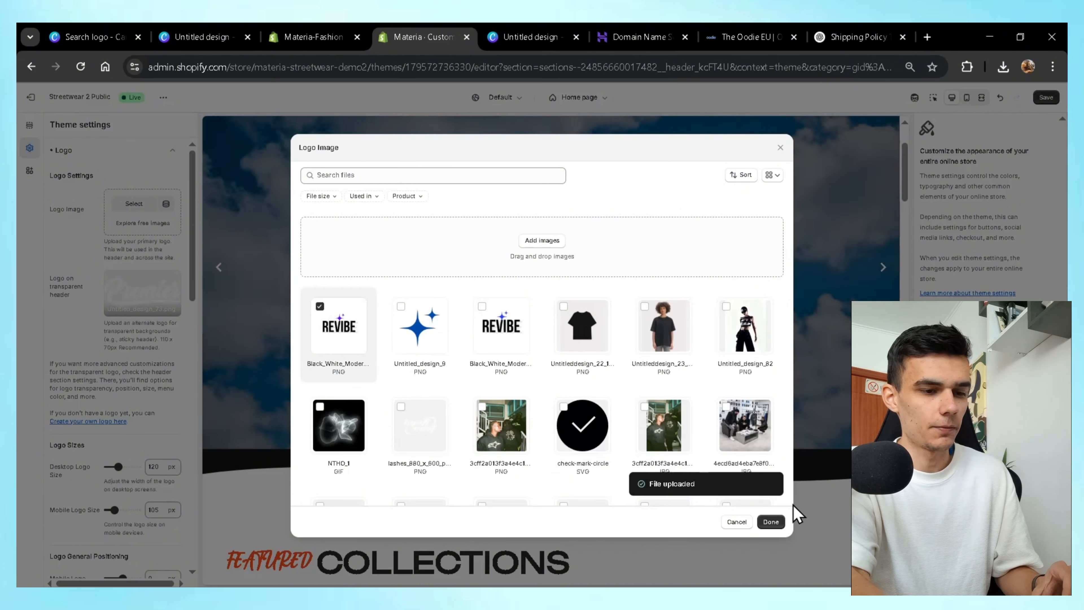
pyautogui.click(771, 522)
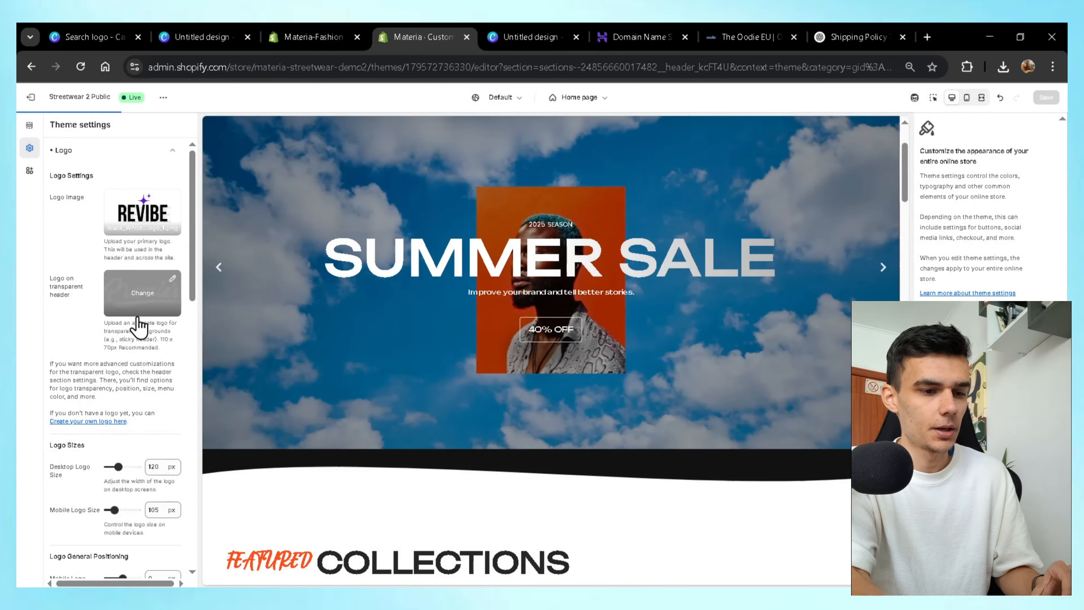
# Set the blue star image as the favicon and collapse the Favicon settings.
pyautogui.click(91, 152)
pyautogui.click(104, 175)
pyautogui.click(134, 271)
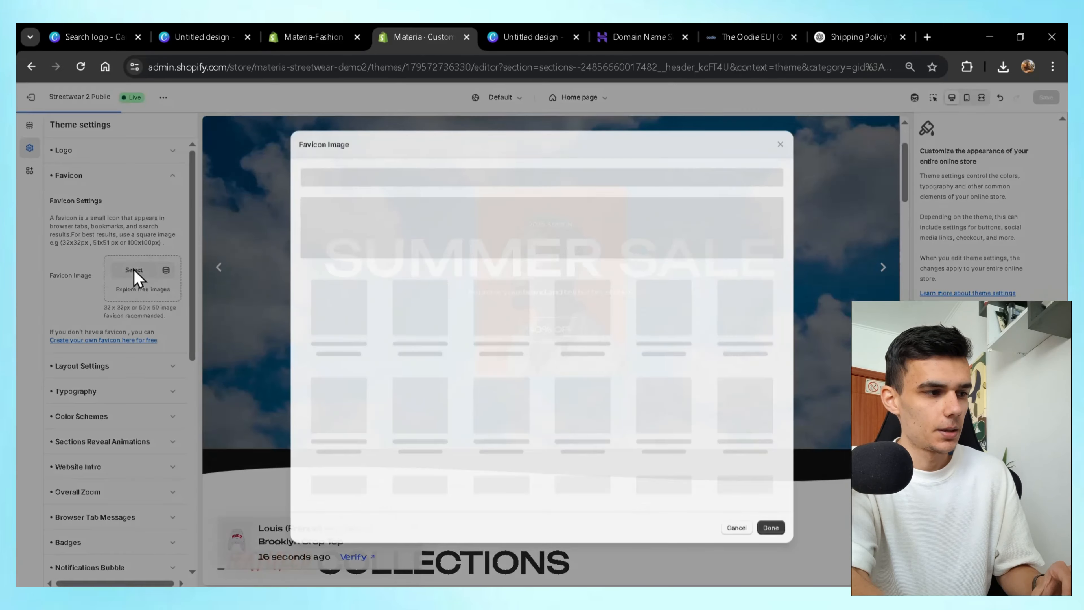
pyautogui.click(421, 330)
pyautogui.click(770, 528)
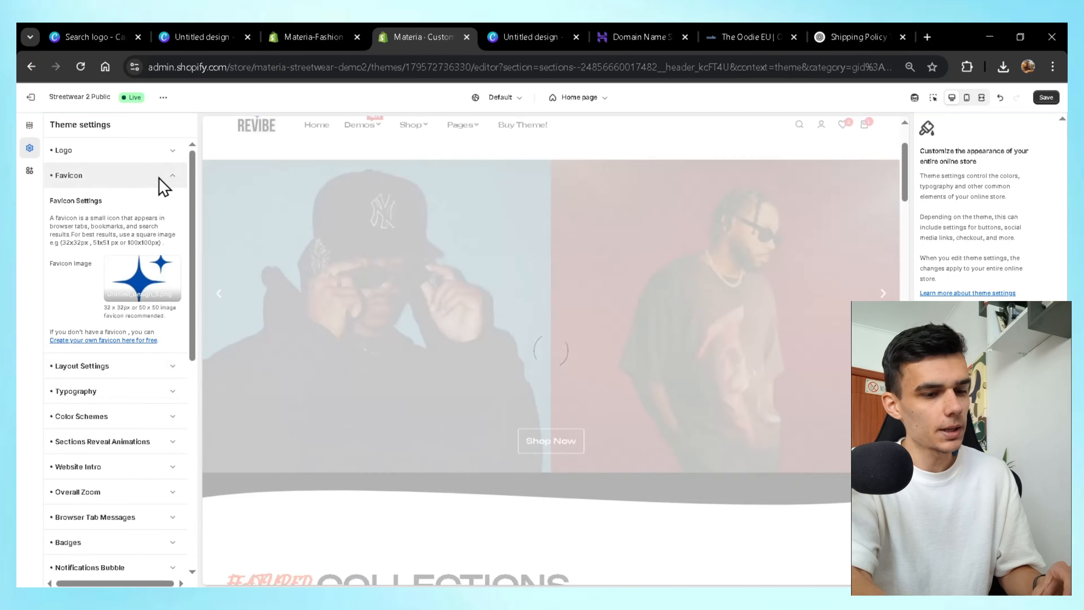
pyautogui.click(162, 183)
pyautogui.scroll(-15, 508, 382)
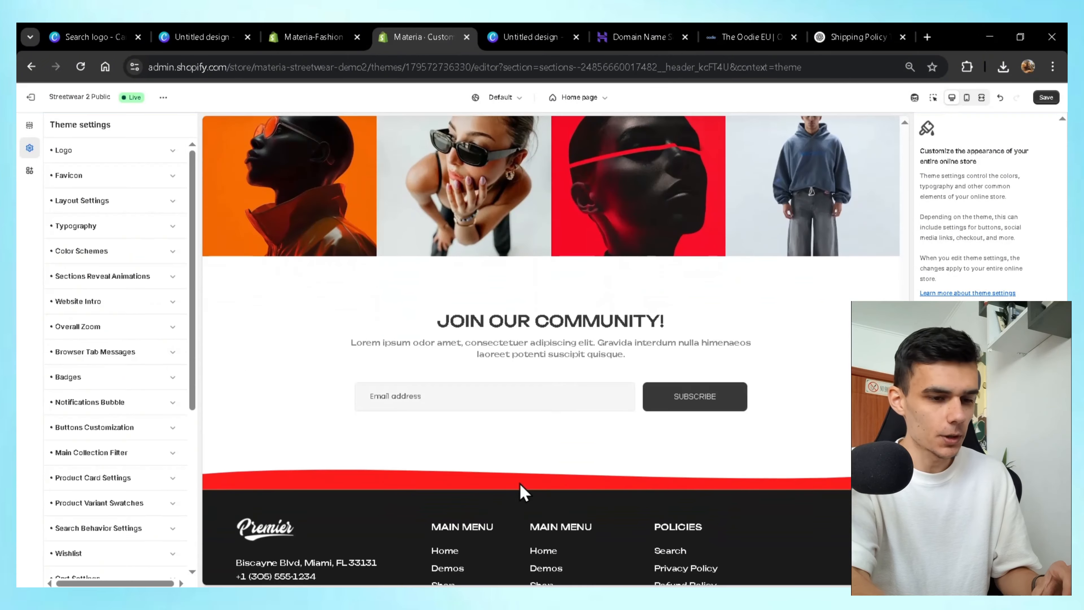
# Swap the Footer Store Information image from the Premier logo to the REVIBE logo.
pyautogui.click(29, 125)
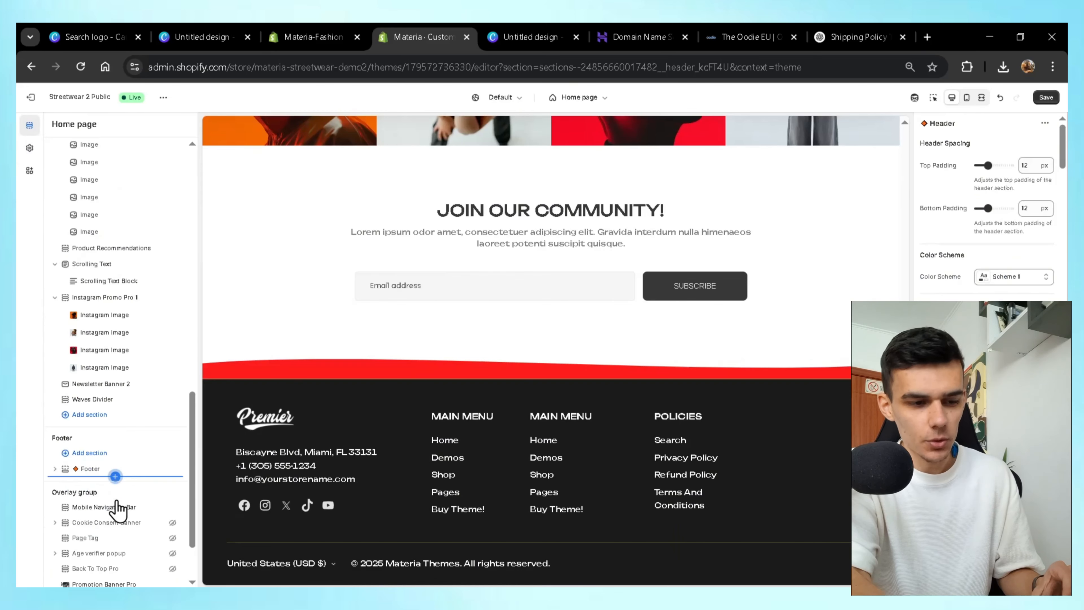
pyautogui.scroll(-2, 119, 509)
pyautogui.click(84, 388)
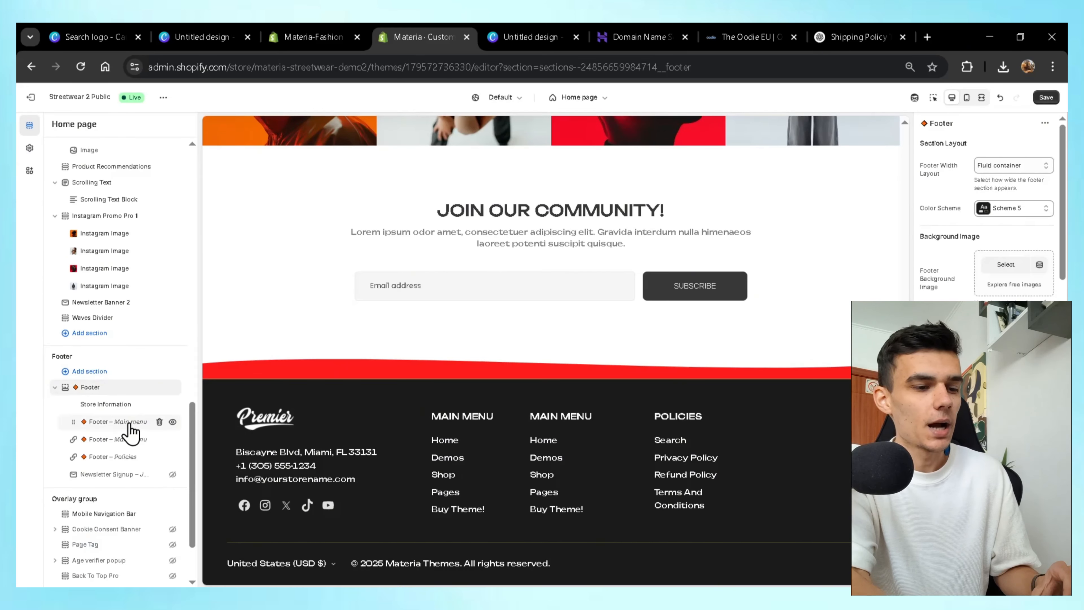
pyautogui.click(129, 422)
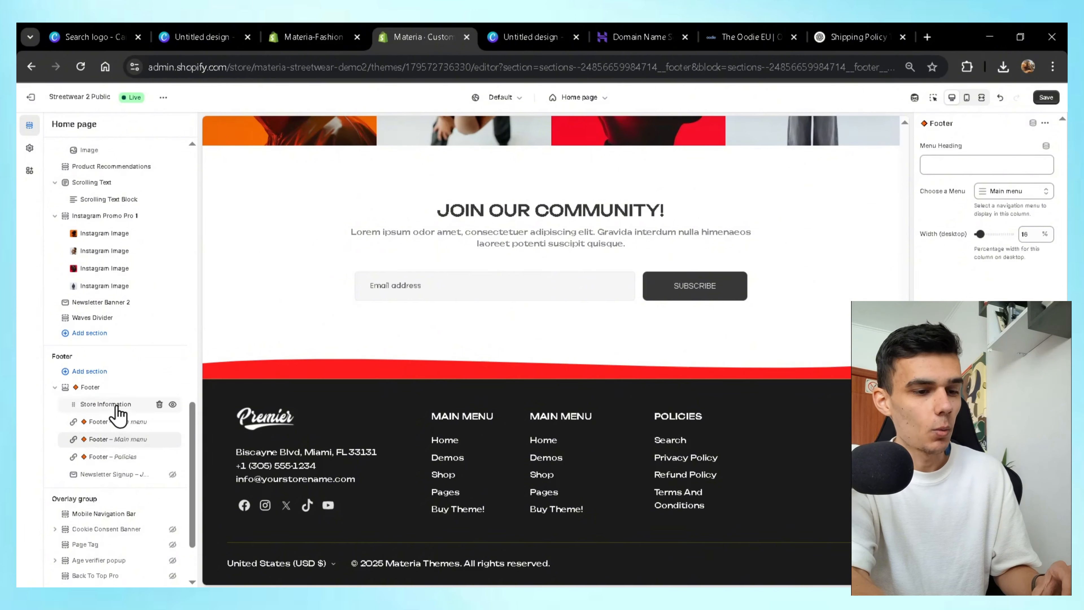
pyautogui.click(105, 404)
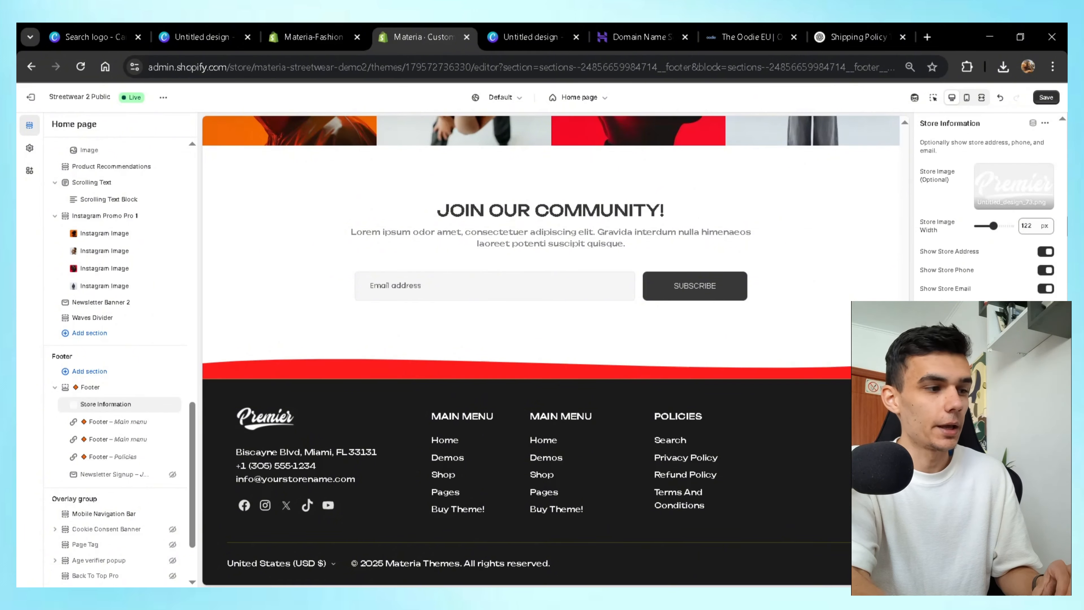
pyautogui.click(1014, 186)
pyautogui.click(999, 221)
pyautogui.click(338, 325)
pyautogui.click(783, 529)
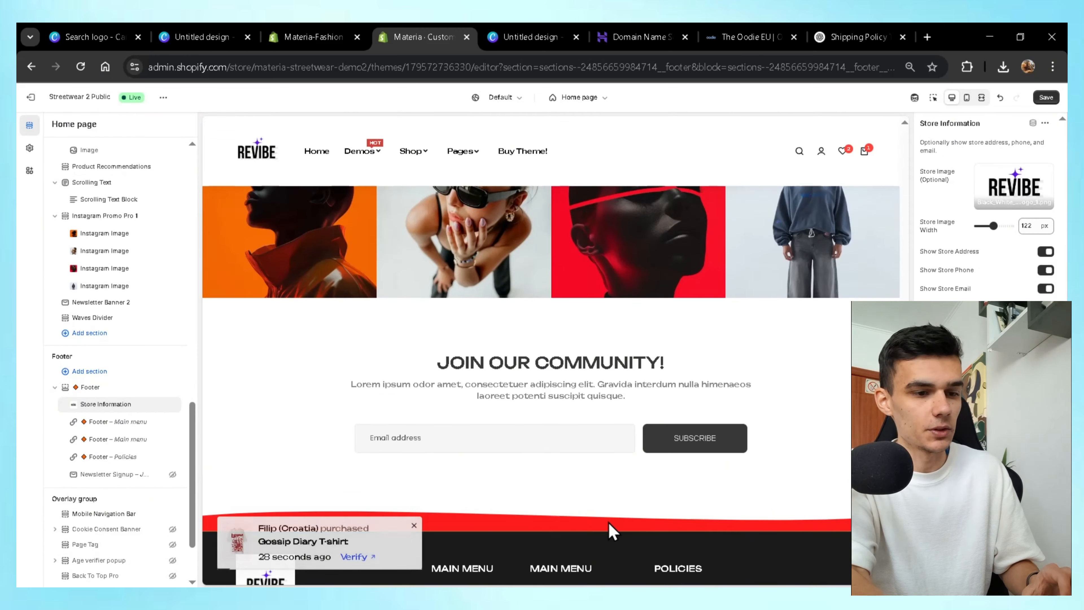
# Review the home page preview and open Slideshow Pro settings, showing 85 px top and 50 px bottom padding.
pyautogui.scroll(15, 676, 358)
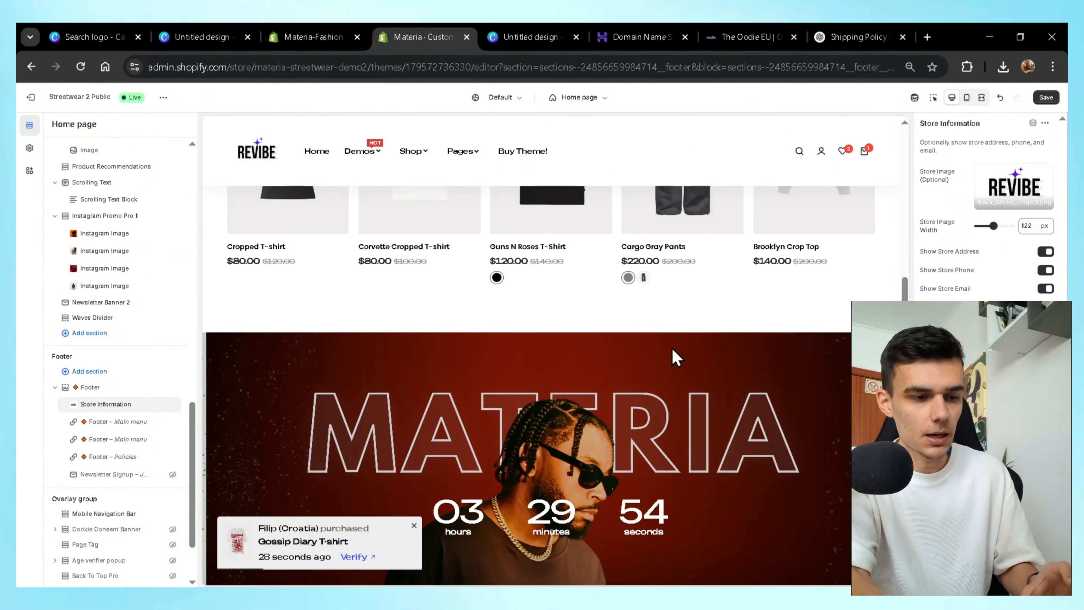
pyautogui.scroll(8, 652, 328)
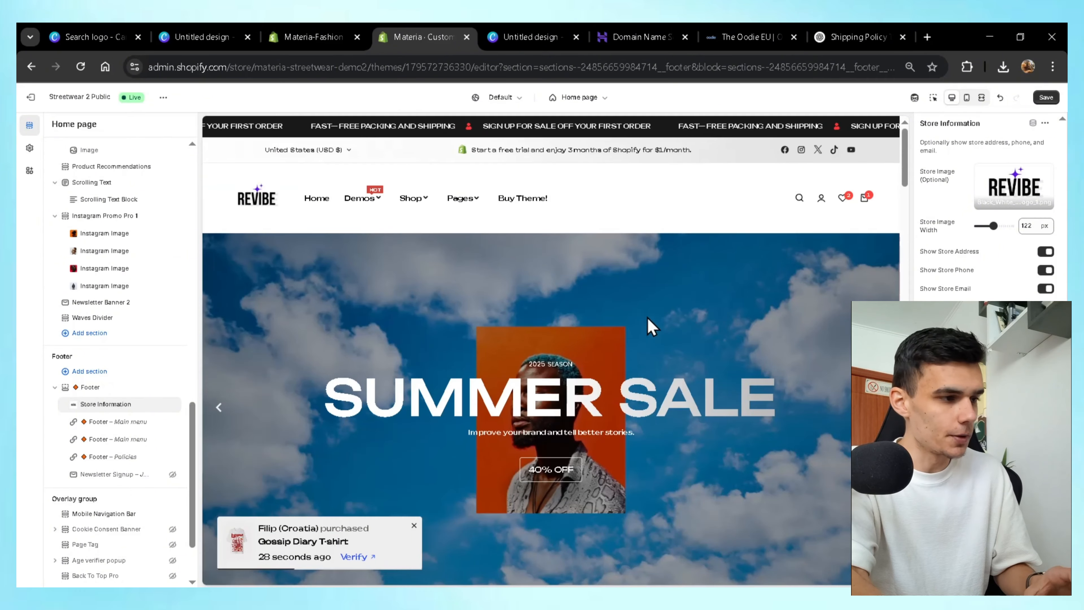
pyautogui.scroll(-3, 575, 387)
pyautogui.scroll(2, 827, 315)
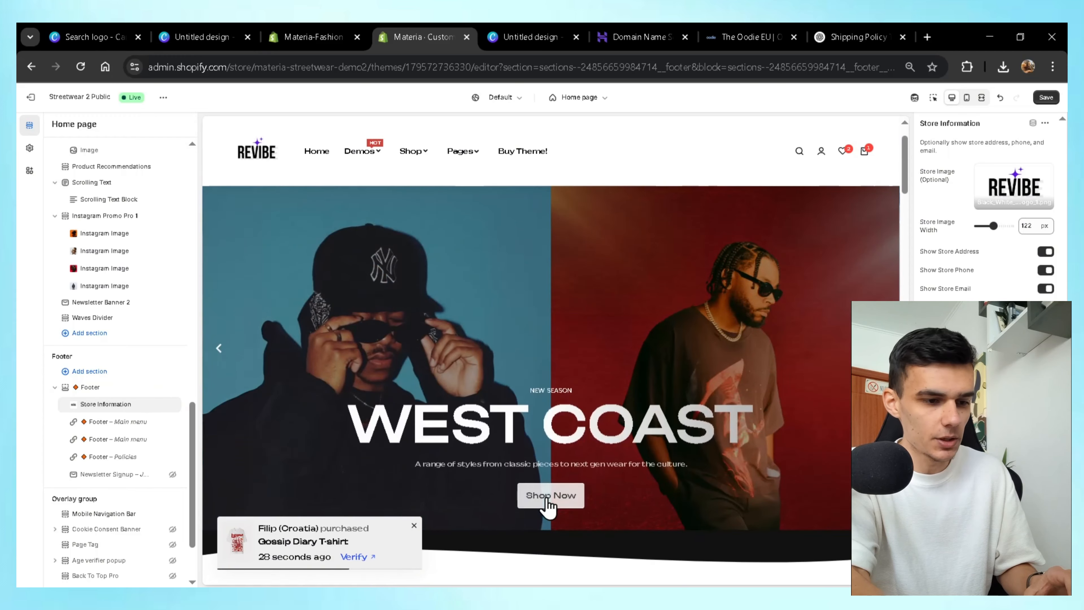
pyautogui.scroll(-10, 733, 397)
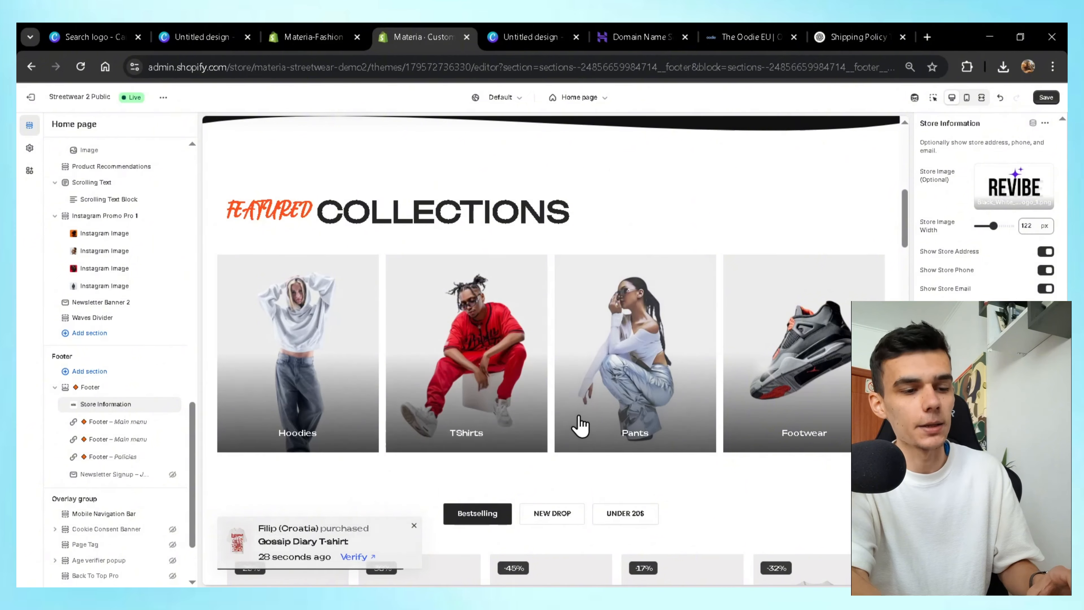
pyautogui.scroll(-5, 581, 427)
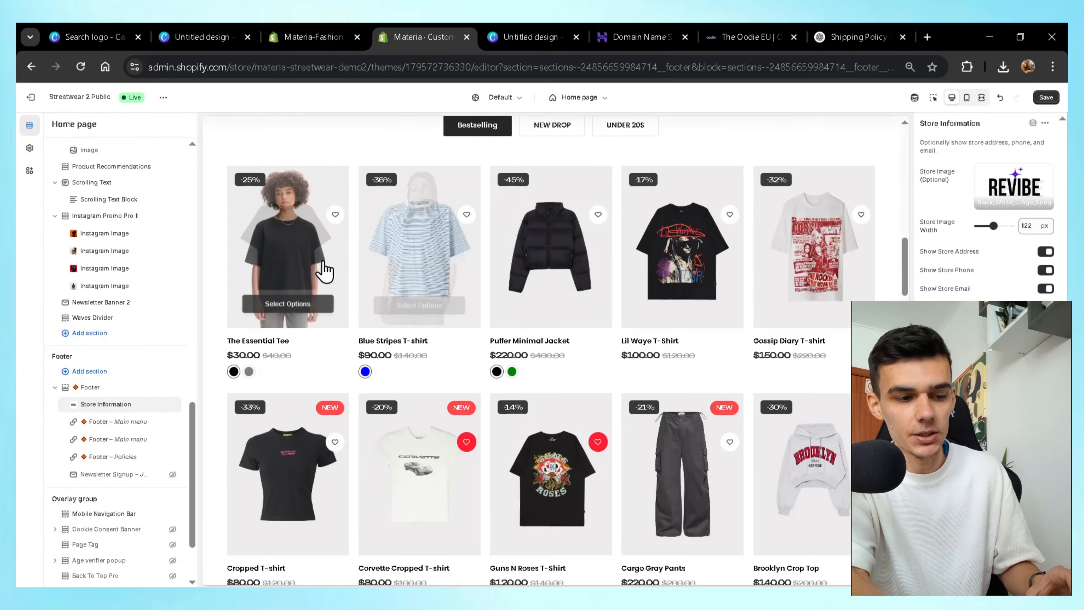
pyautogui.scroll(-6, 653, 401)
pyautogui.scroll(-5, 655, 403)
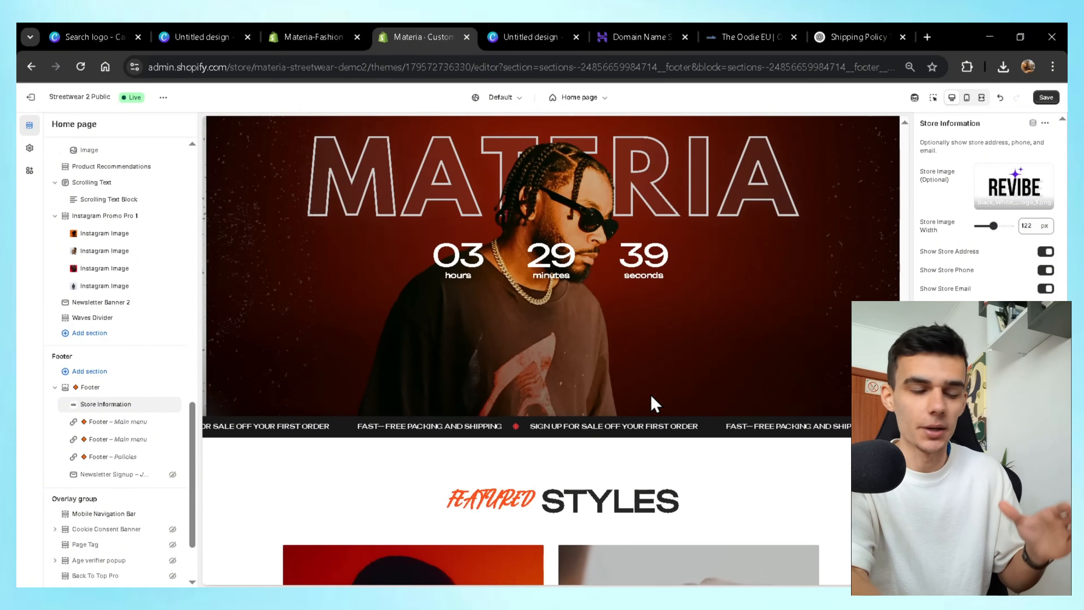
pyautogui.scroll(-5, 651, 402)
pyautogui.scroll(-3, 553, 450)
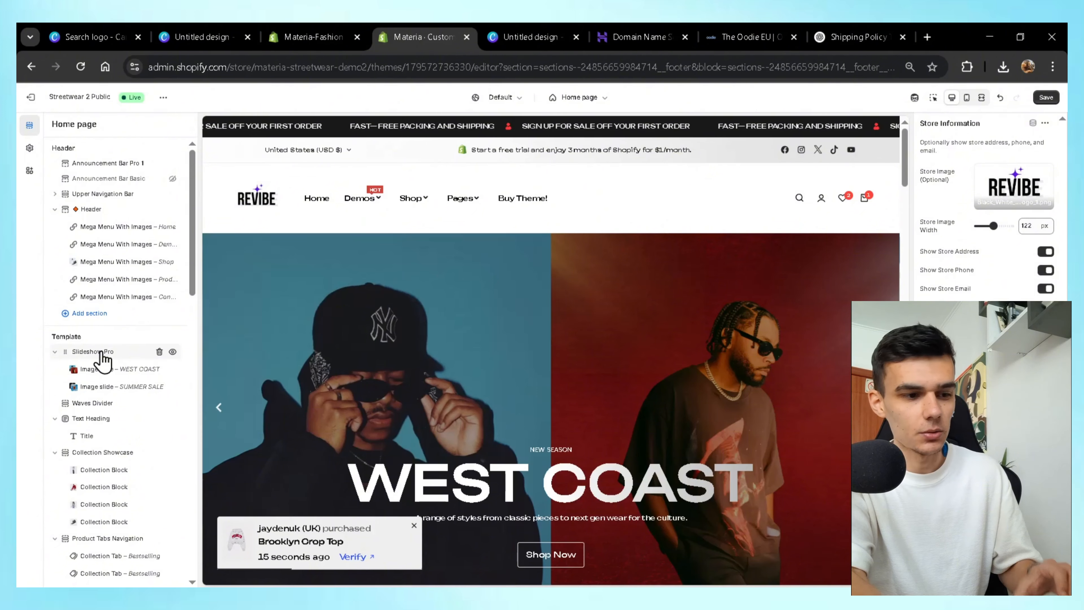
pyautogui.click(100, 352)
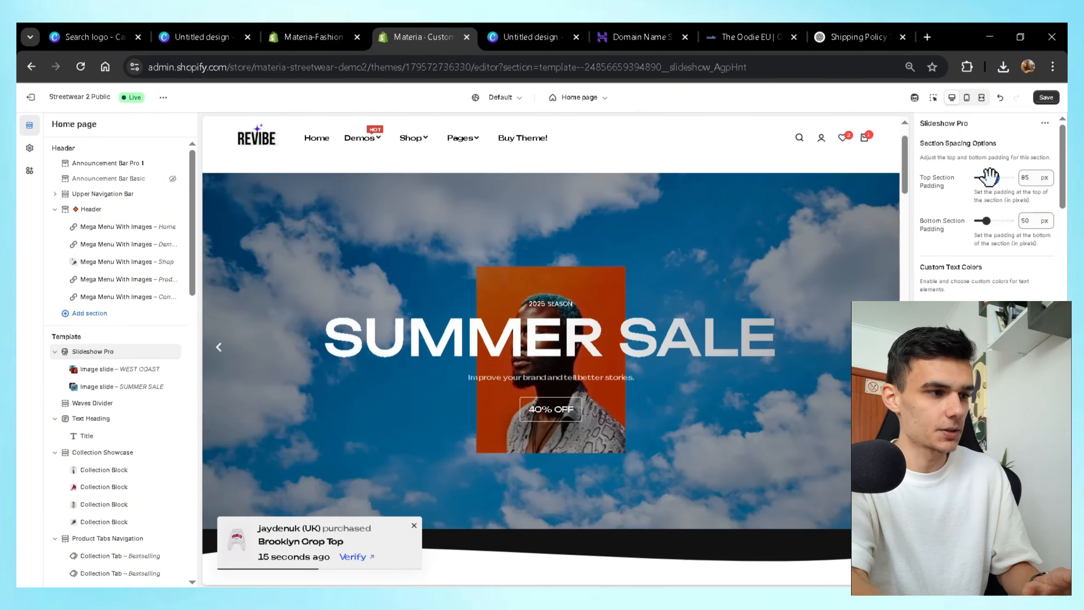
# Open the Gradient Color 1 picker for the slideshow heading and close it again.
pyautogui.scroll(-4, 982, 213)
pyautogui.click(982, 275)
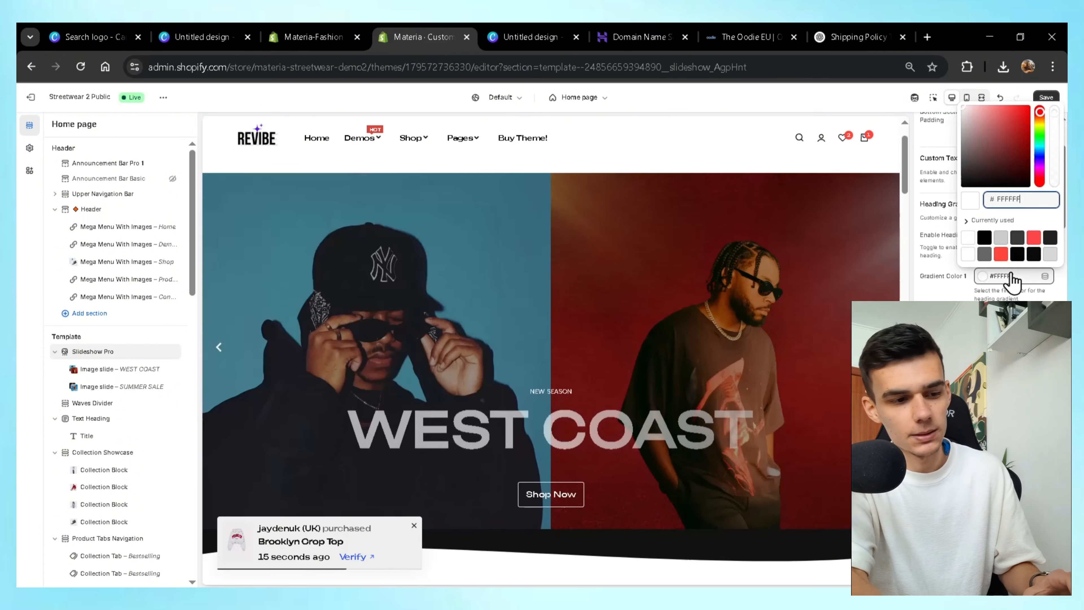
pyautogui.click(1001, 318)
pyautogui.click(1001, 363)
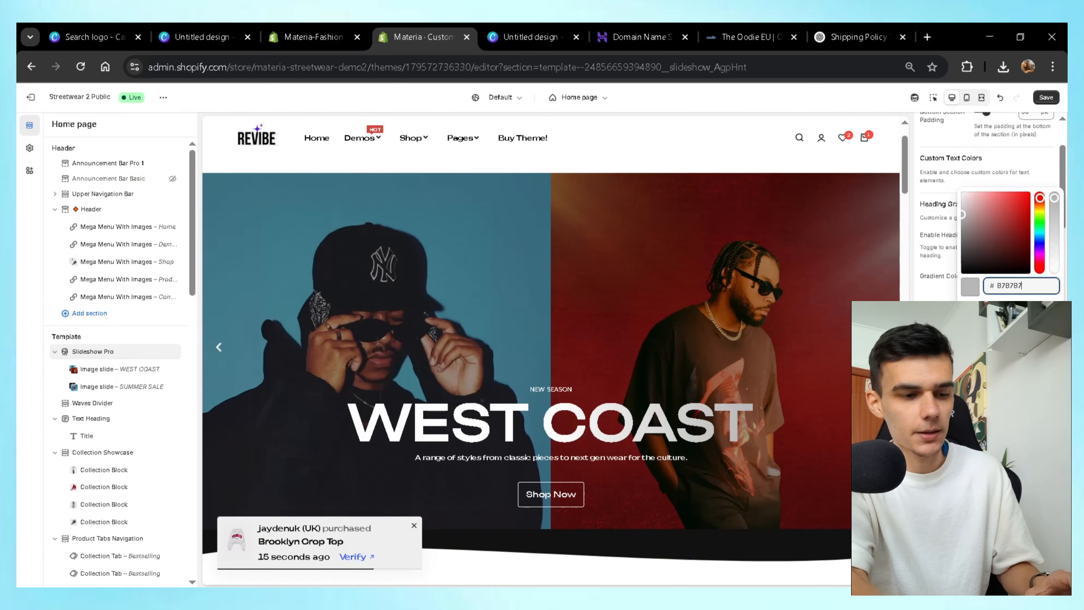
pyautogui.click(1001, 363)
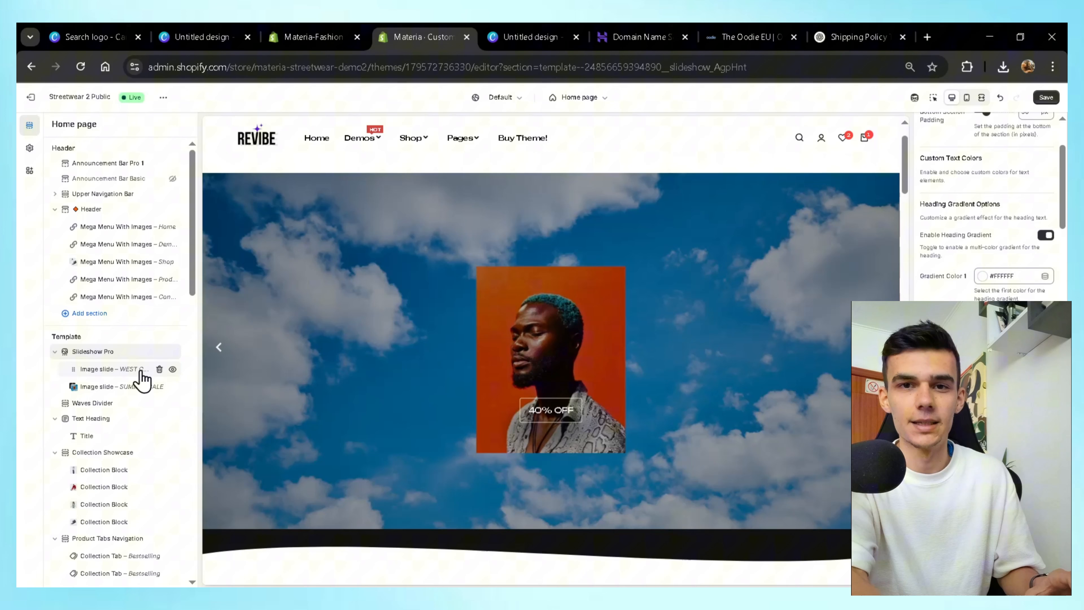
# Open the WEST COAST image slide and scroll down to its Slide Heading and Description.
pyautogui.click(141, 370)
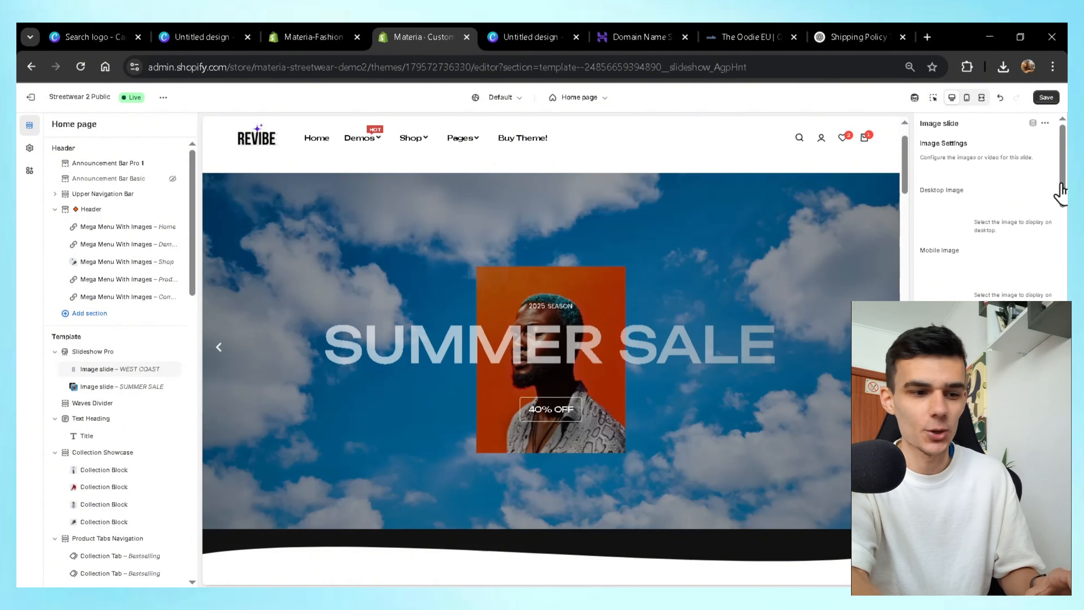
pyautogui.scroll(-8, 1060, 191)
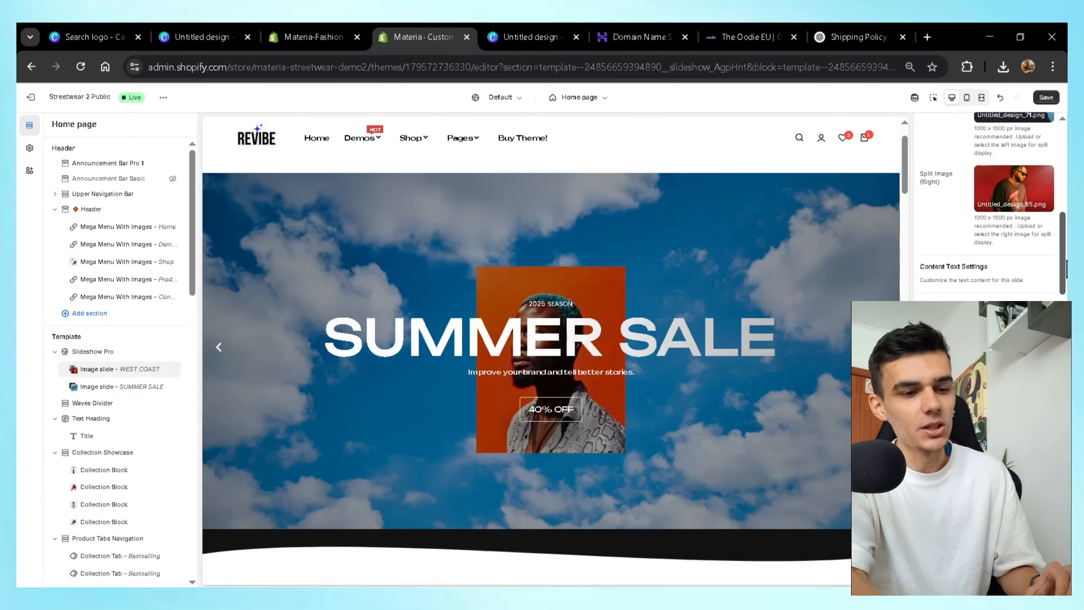
pyautogui.scroll(-6, 986, 205)
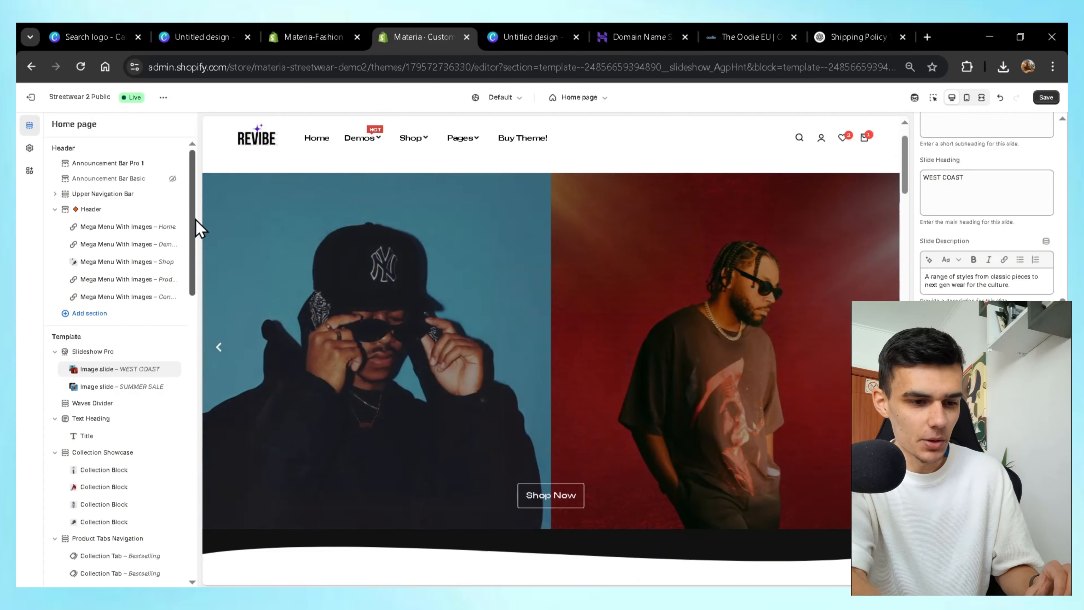
pyautogui.scroll(-5, 196, 247)
pyautogui.scroll(-10, 346, 369)
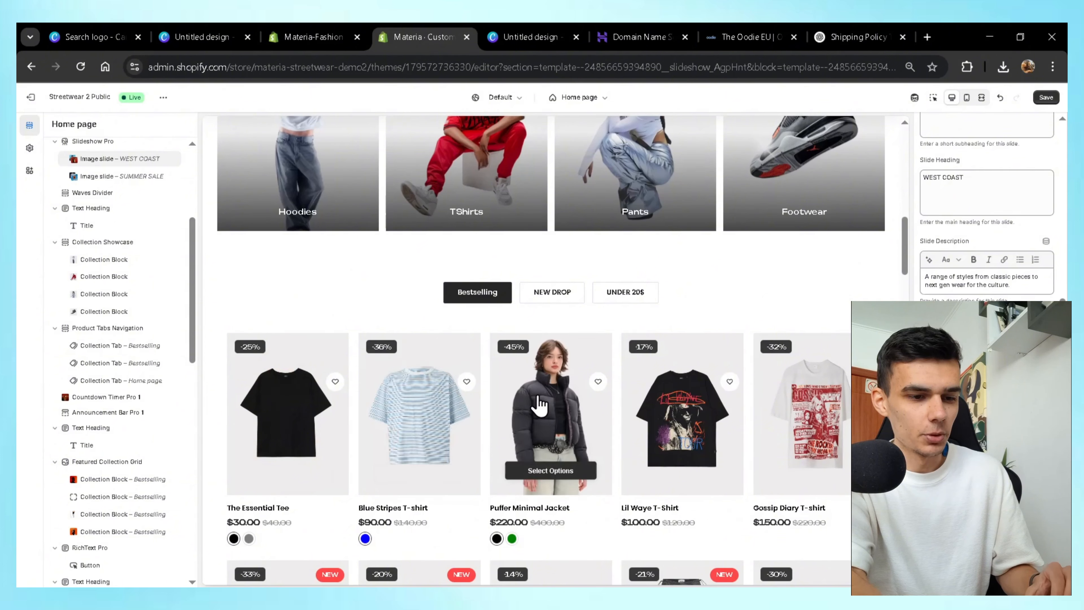
pyautogui.scroll(-10, 508, 418)
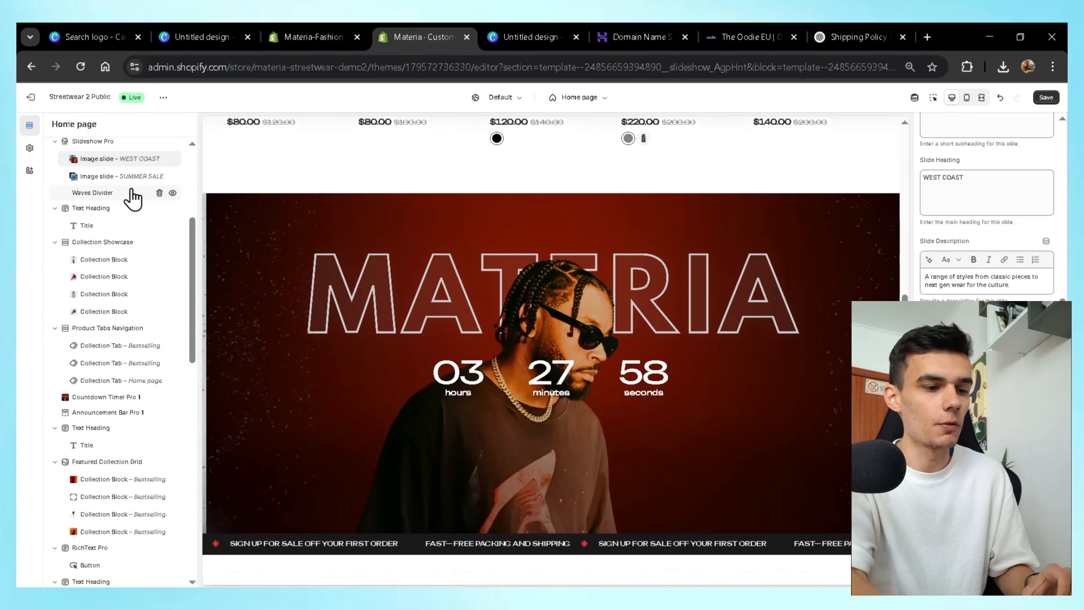
# Browse all section types for insertion below the Waves Divider, loading more down to Newsletter Banner 1.
pyautogui.click(115, 200)
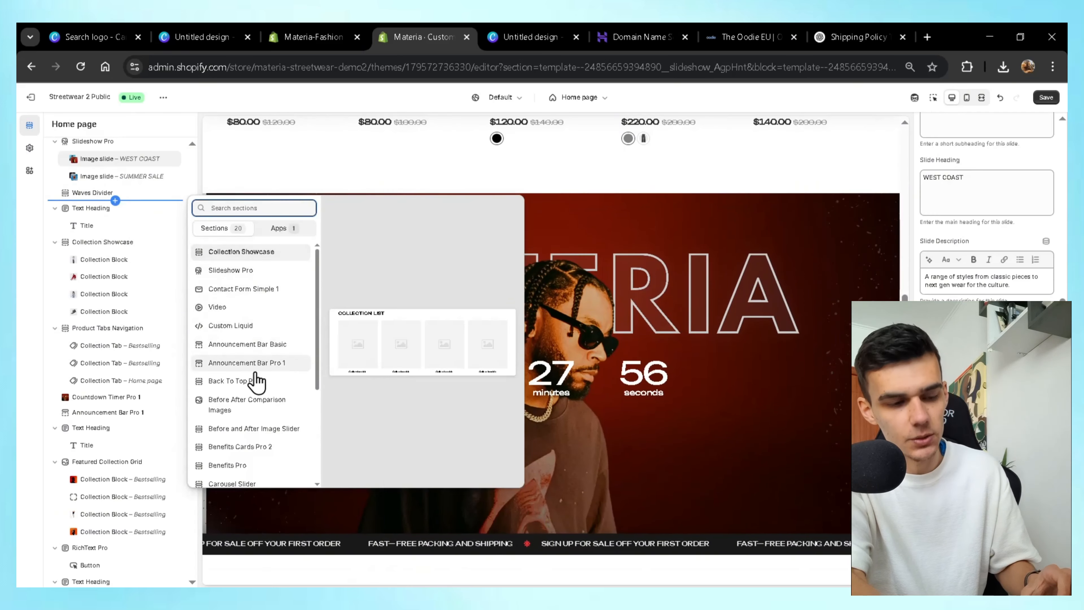
pyautogui.scroll(-5, 254, 385)
pyautogui.click(251, 480)
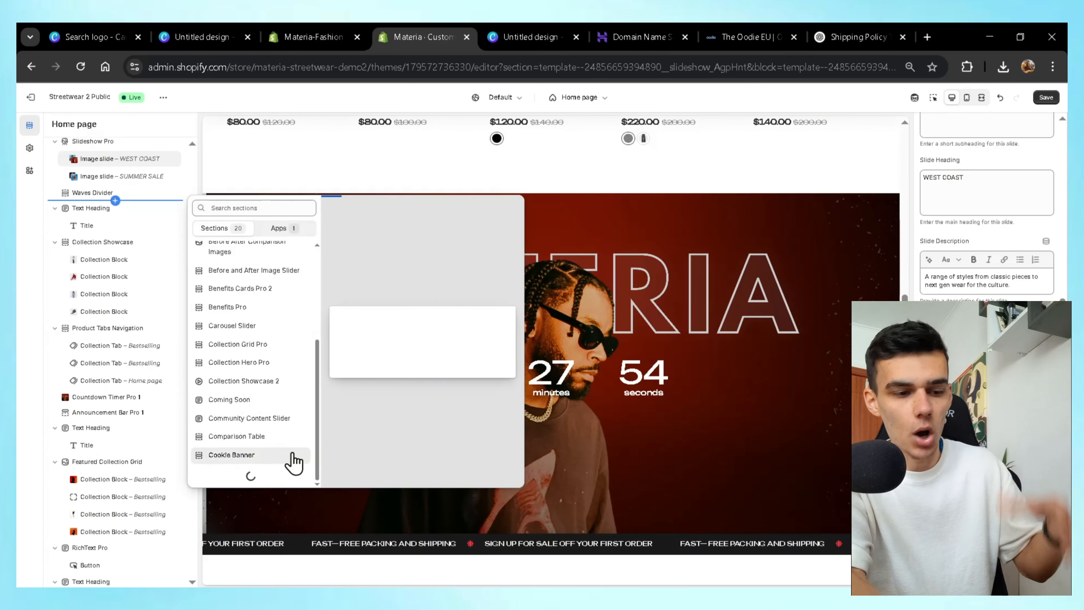
pyautogui.scroll(-4, 286, 460)
pyautogui.click(252, 476)
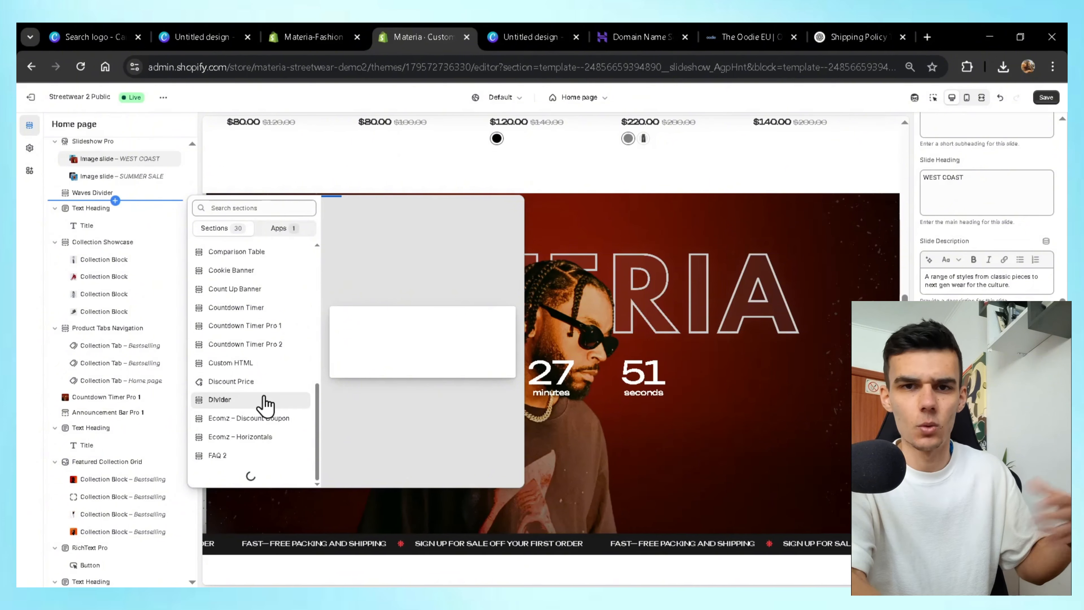
pyautogui.scroll(-4, 265, 404)
pyautogui.click(234, 476)
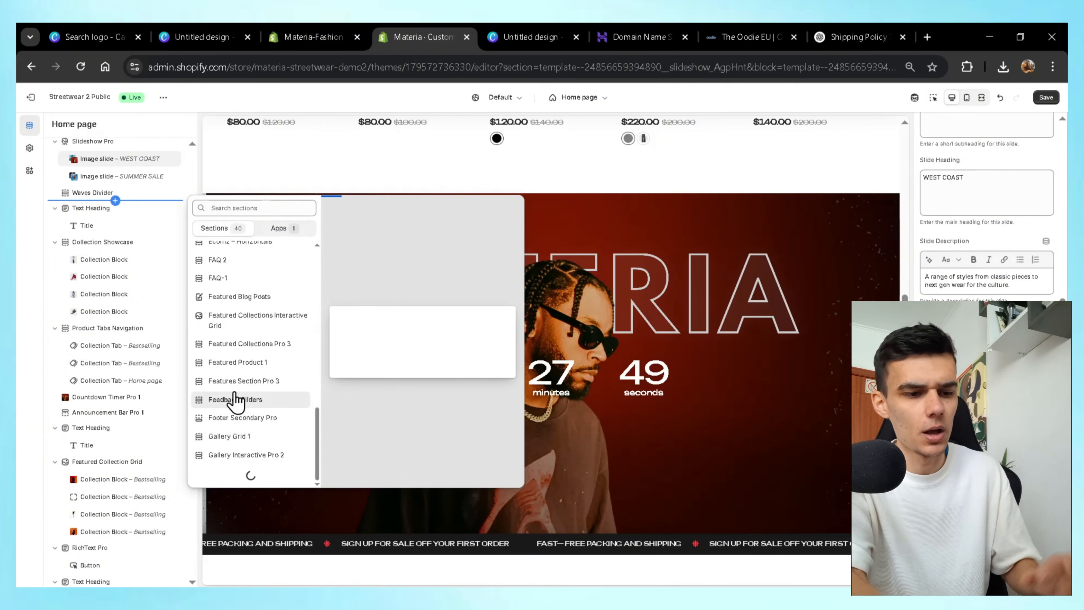
pyautogui.scroll(-4, 237, 427)
pyautogui.click(236, 478)
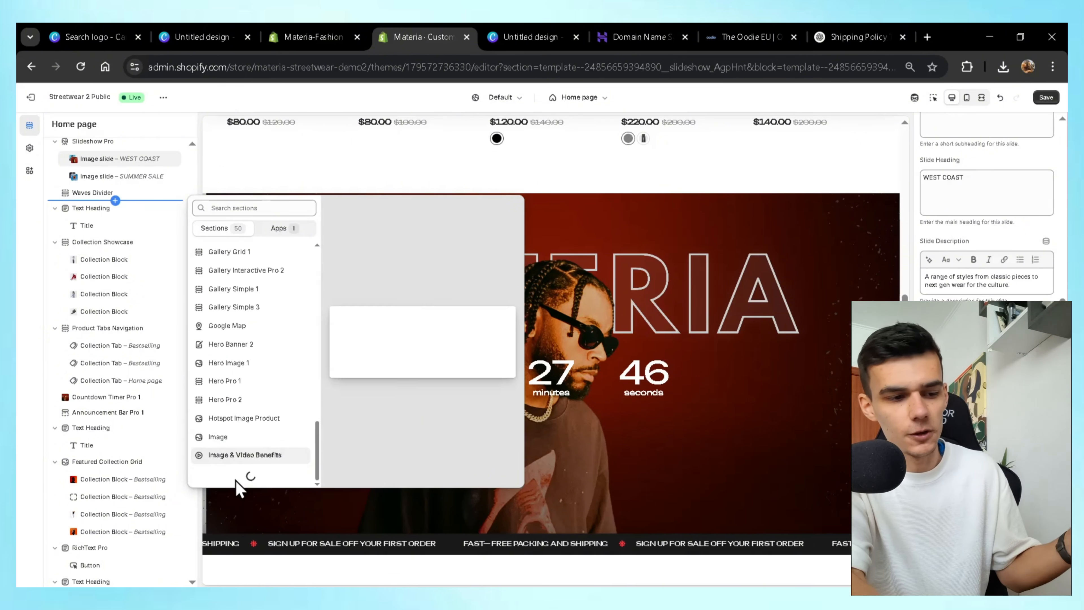
pyautogui.scroll(-4, 250, 455)
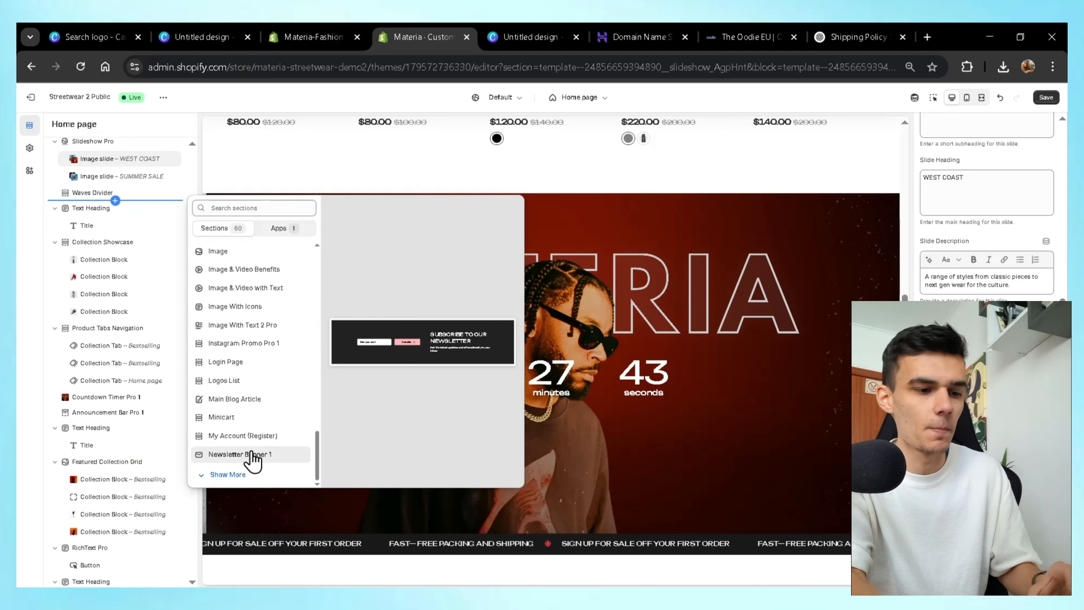
# Close the section picker and review Preloader Settings, including the custom image picker, leaving them unchanged.
pyautogui.click(27, 152)
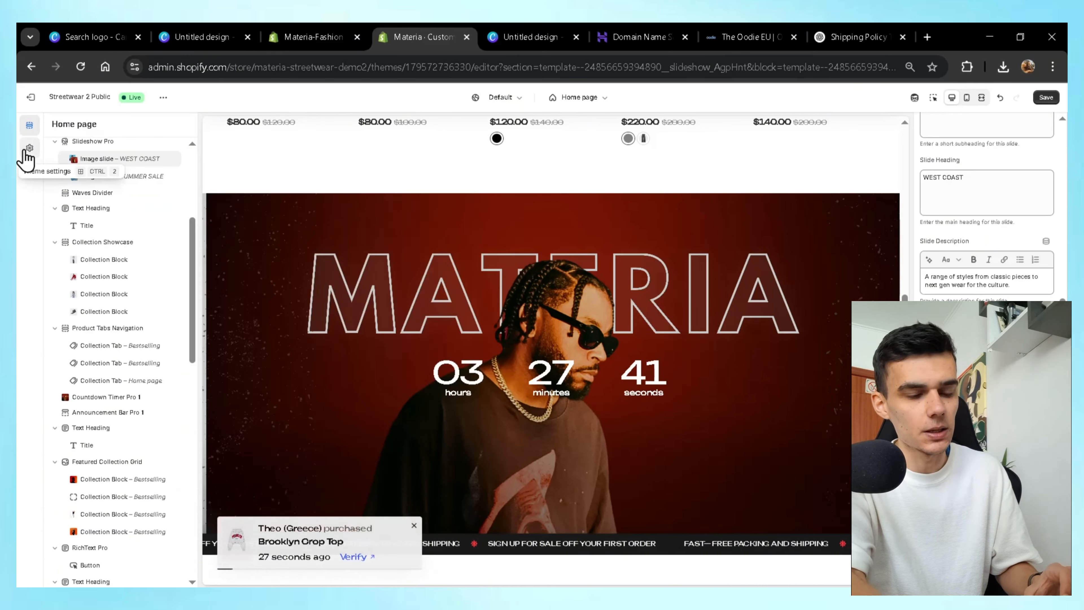
pyautogui.click(28, 149)
pyautogui.scroll(-3, 145, 351)
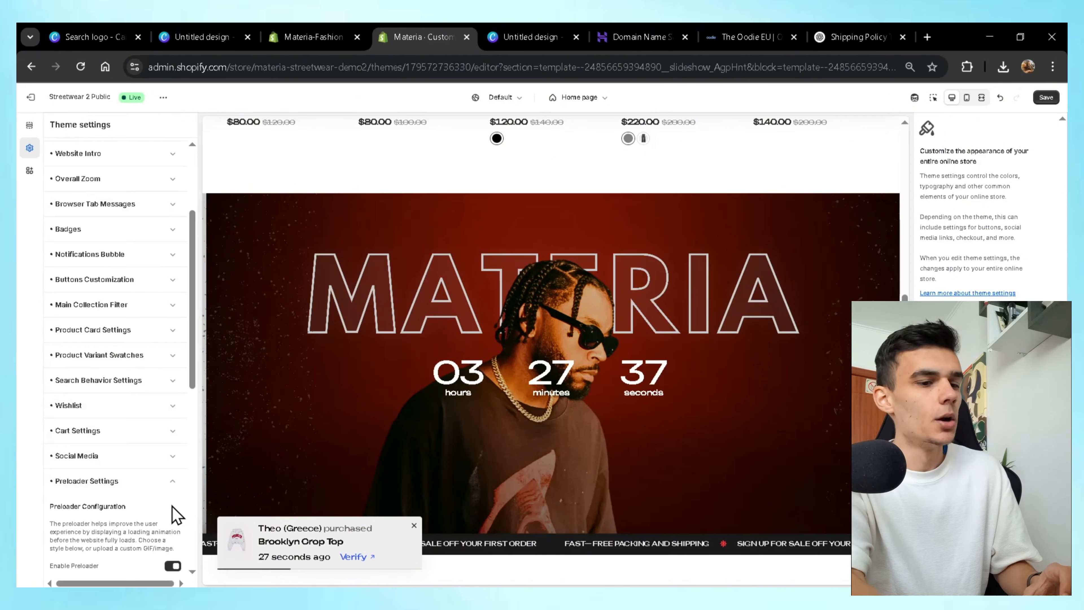
pyautogui.scroll(-8, 98, 520)
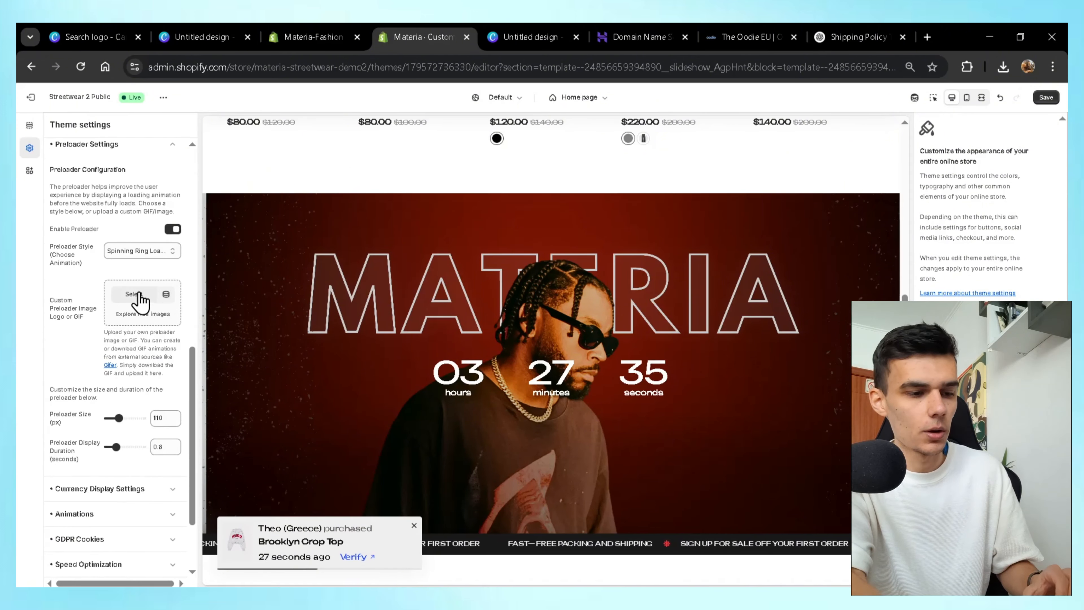
pyautogui.click(133, 294)
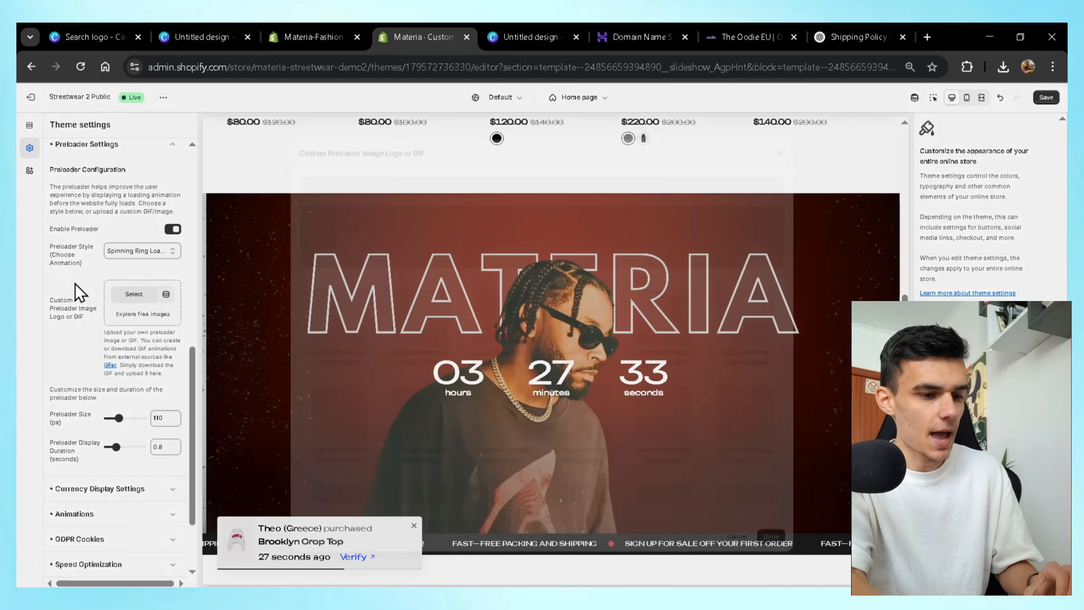
pyautogui.press('Escape')
pyautogui.click(158, 161)
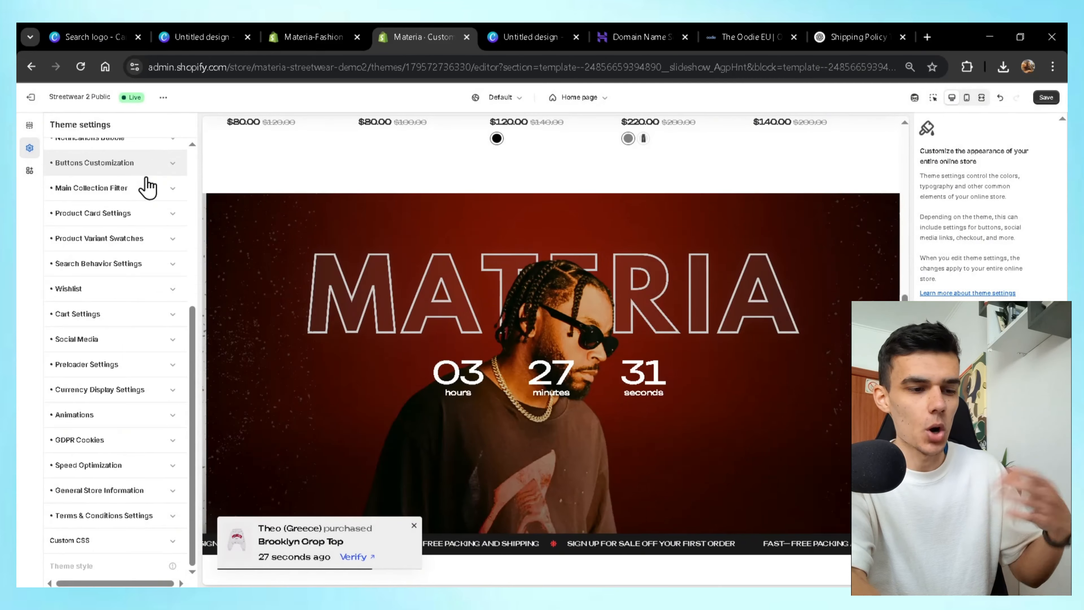
# Expand and collapse the Website Intro settings without making changes.
pyautogui.scroll(3, 137, 370)
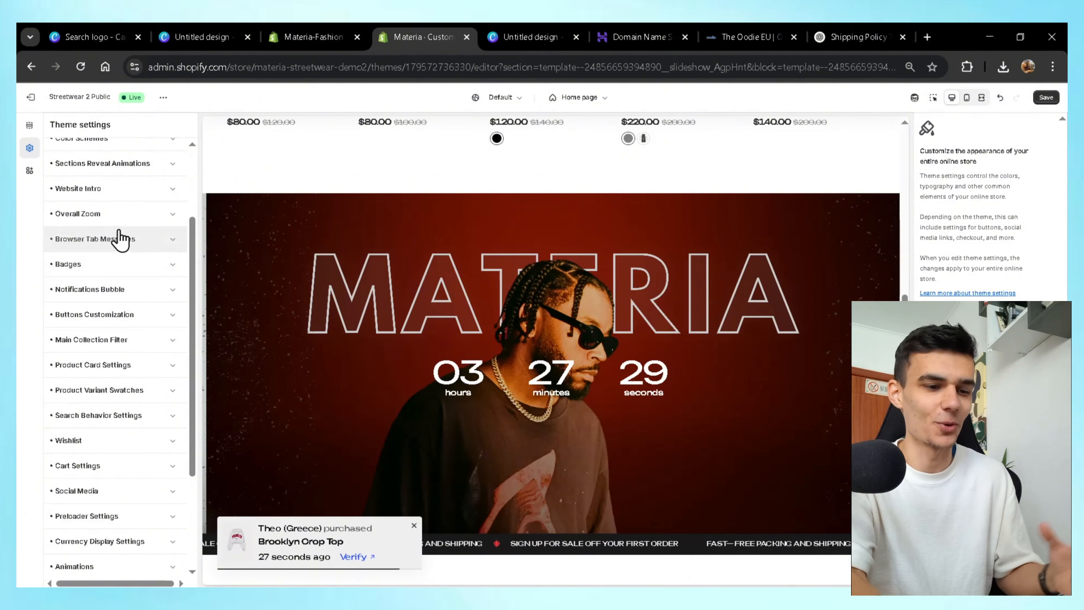
pyautogui.click(109, 190)
pyautogui.scroll(-2, 121, 311)
pyautogui.scroll(2, 121, 311)
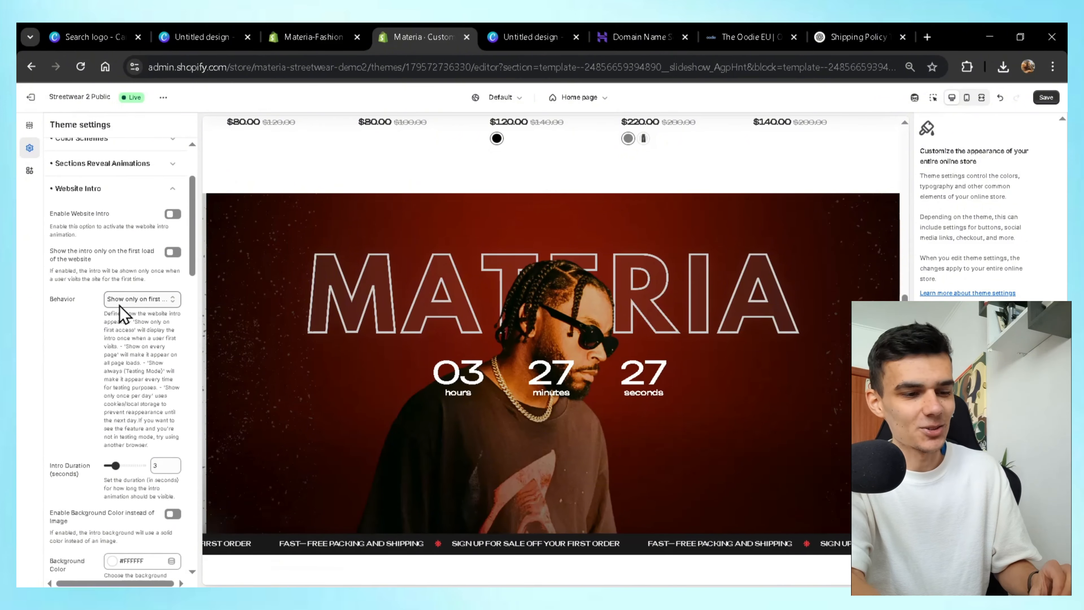
pyautogui.click(137, 187)
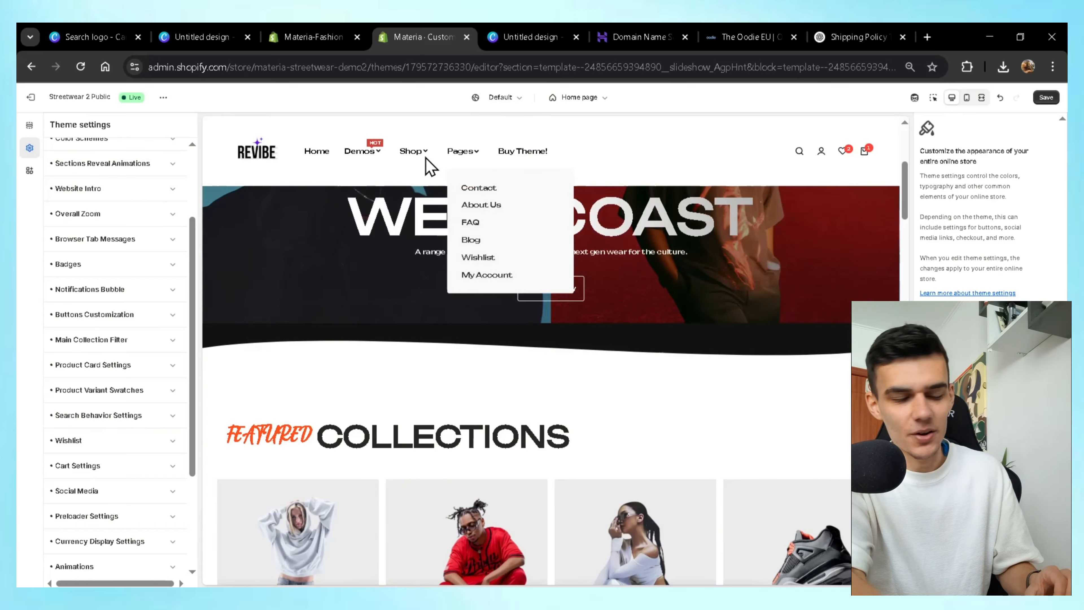
# Check the storefront search overlay, then view the REVIBE home page and slideshow in mobile layout.
pyautogui.click(800, 152)
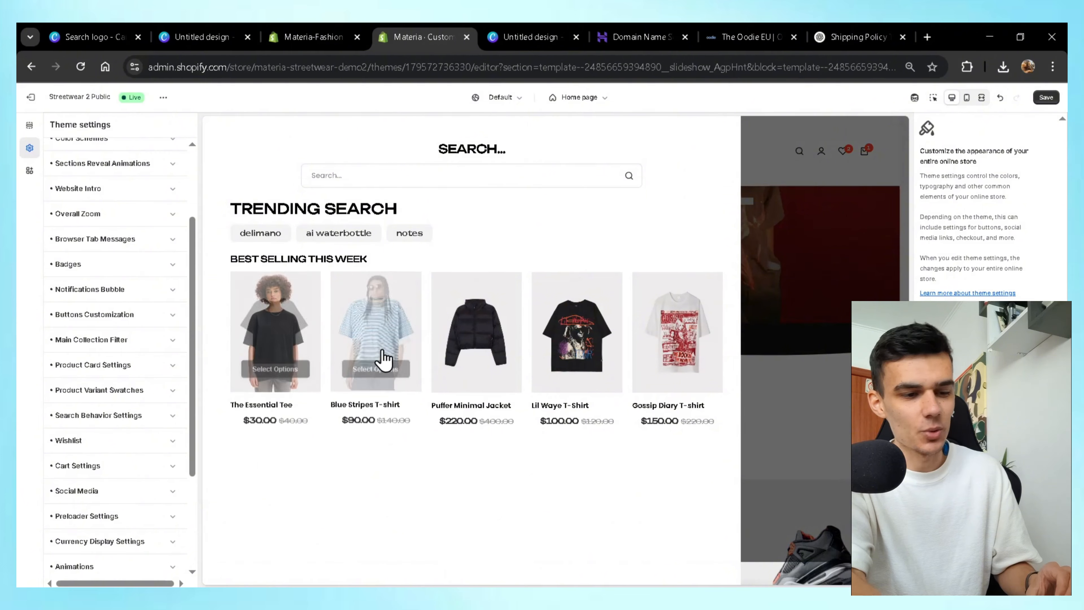
pyautogui.click(818, 351)
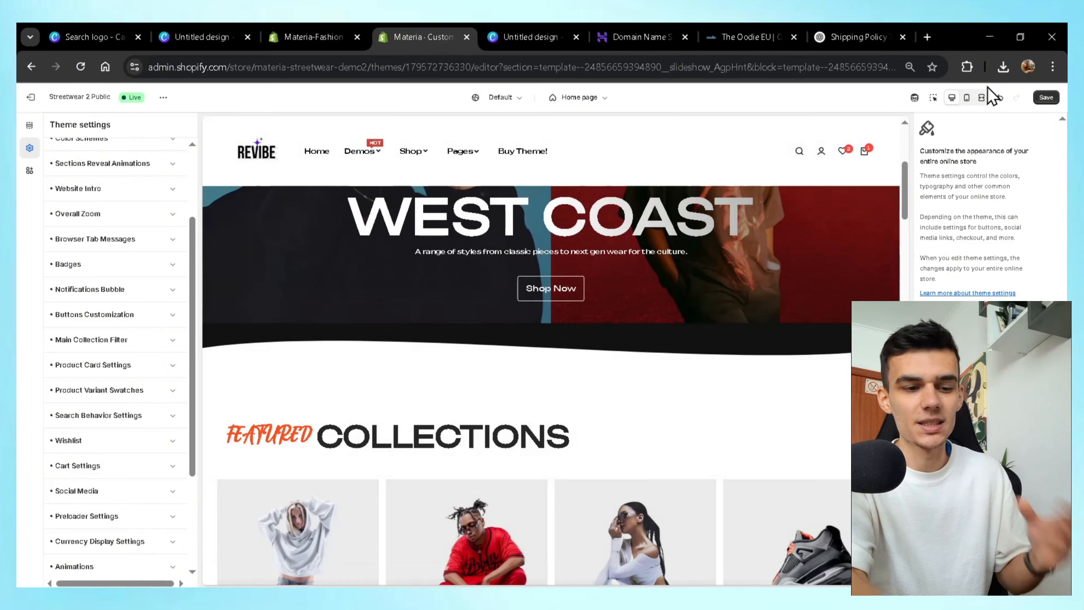
pyautogui.click(967, 101)
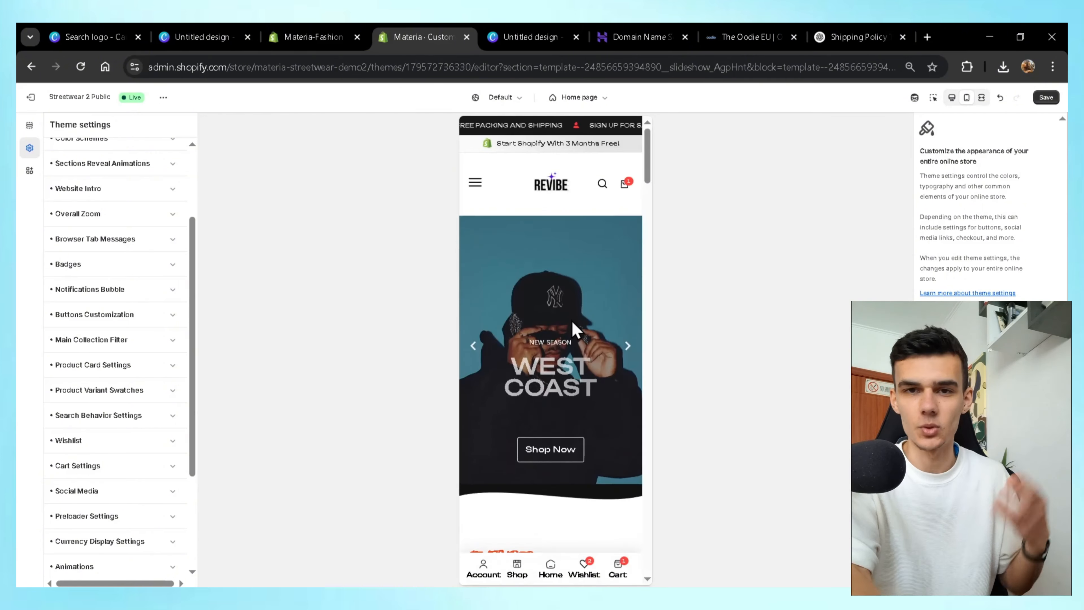
pyautogui.click(625, 346)
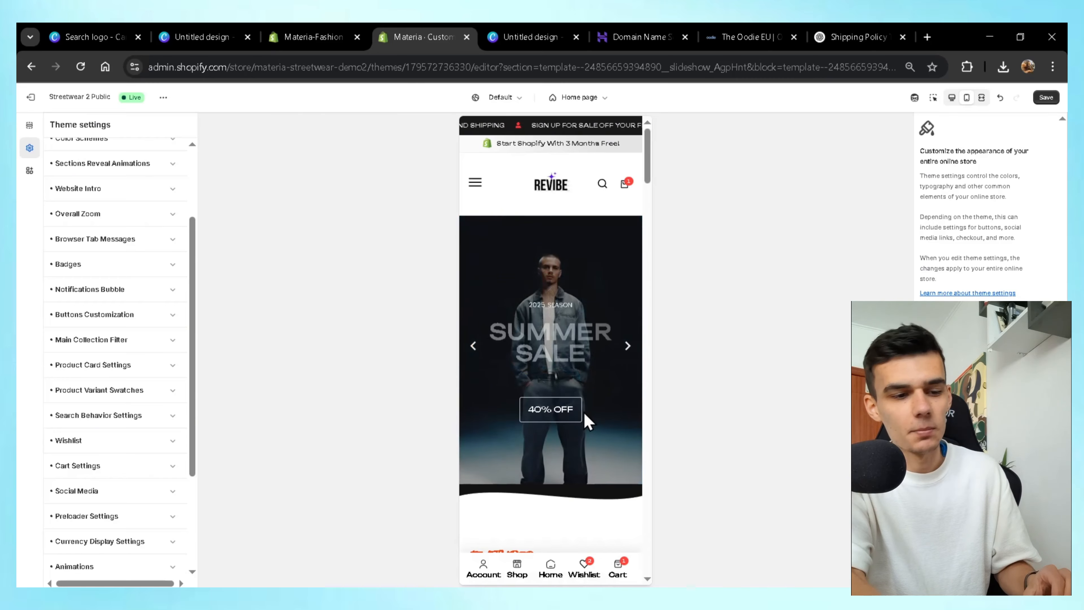
pyautogui.scroll(-15, 584, 411)
pyautogui.scroll(-3, 587, 421)
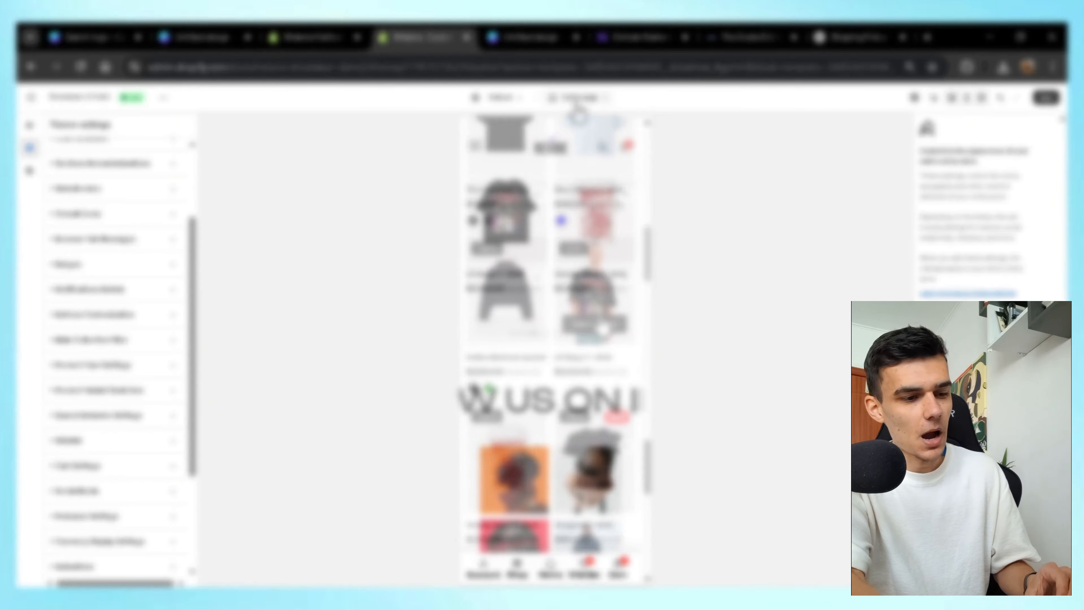
# Load a product page template into the preview and return to desktop layout.
pyautogui.click(580, 98)
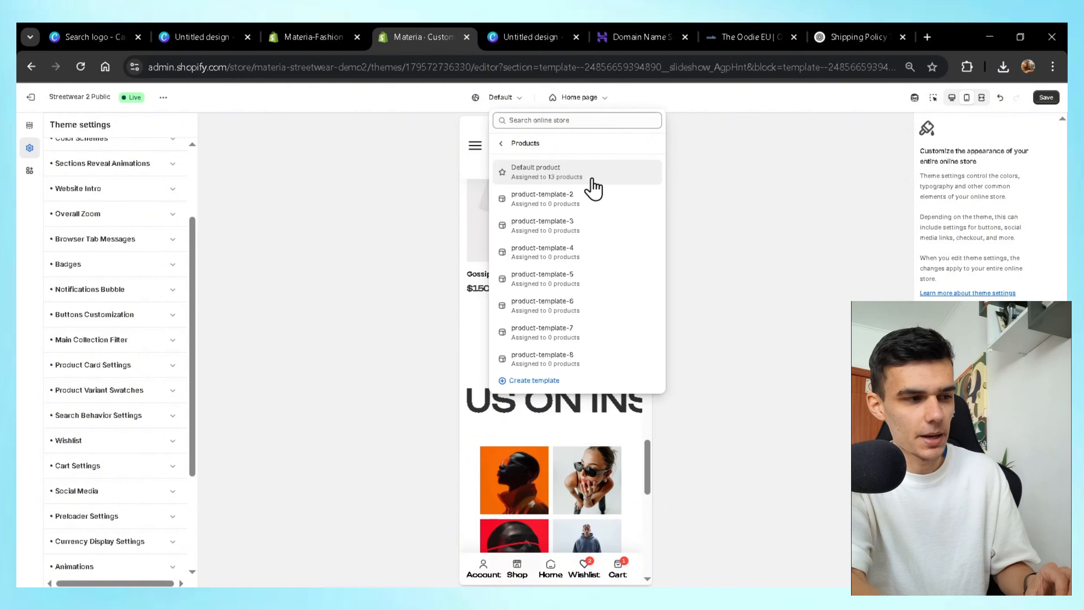
pyautogui.click(576, 201)
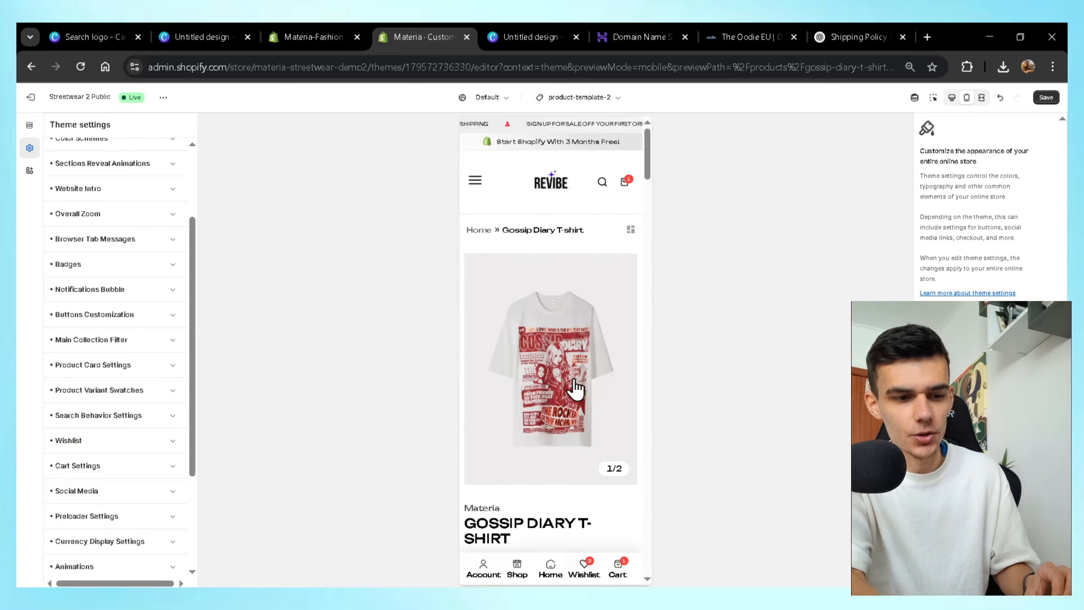
pyautogui.scroll(-3, 564, 384)
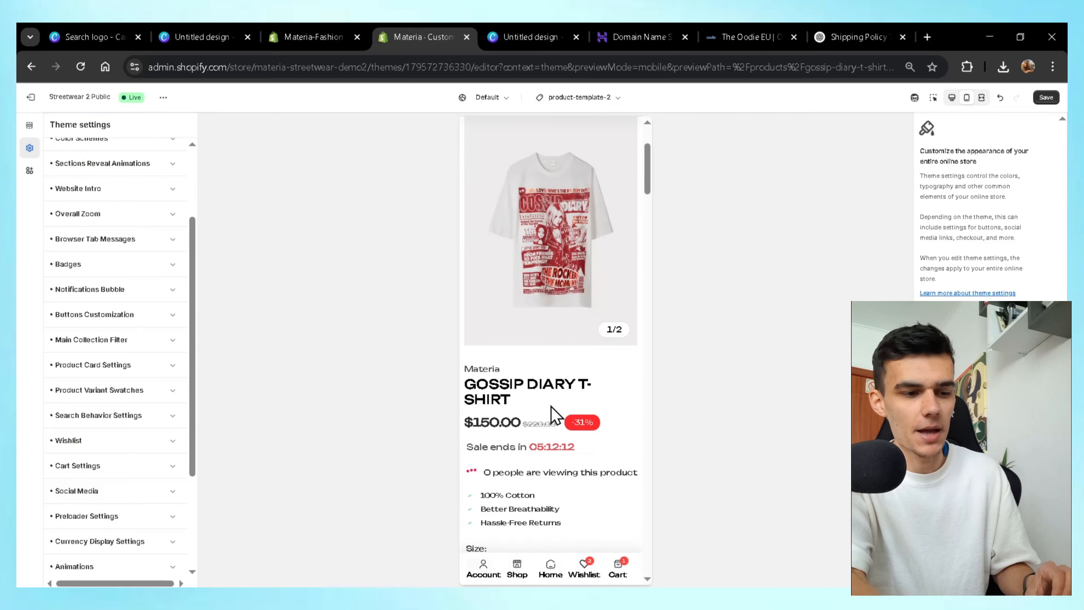
pyautogui.click(951, 98)
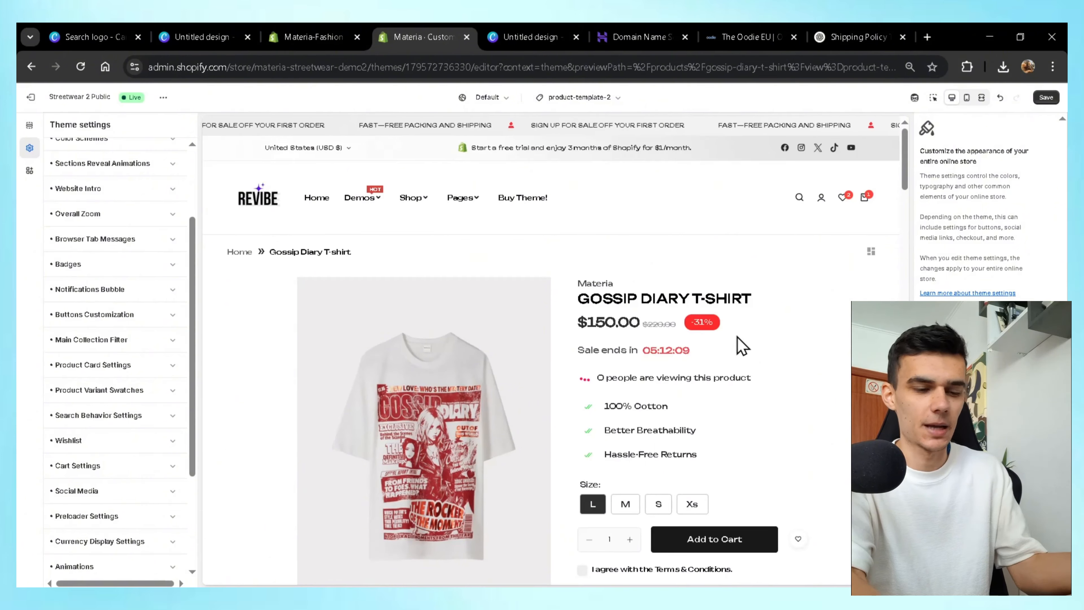
# Scroll through the Gossip Diary T-shirt page, browsing the featured products carousel and $150.00 Add to Cart bar.
pyautogui.scroll(-5, 726, 448)
pyautogui.scroll(-10, 706, 421)
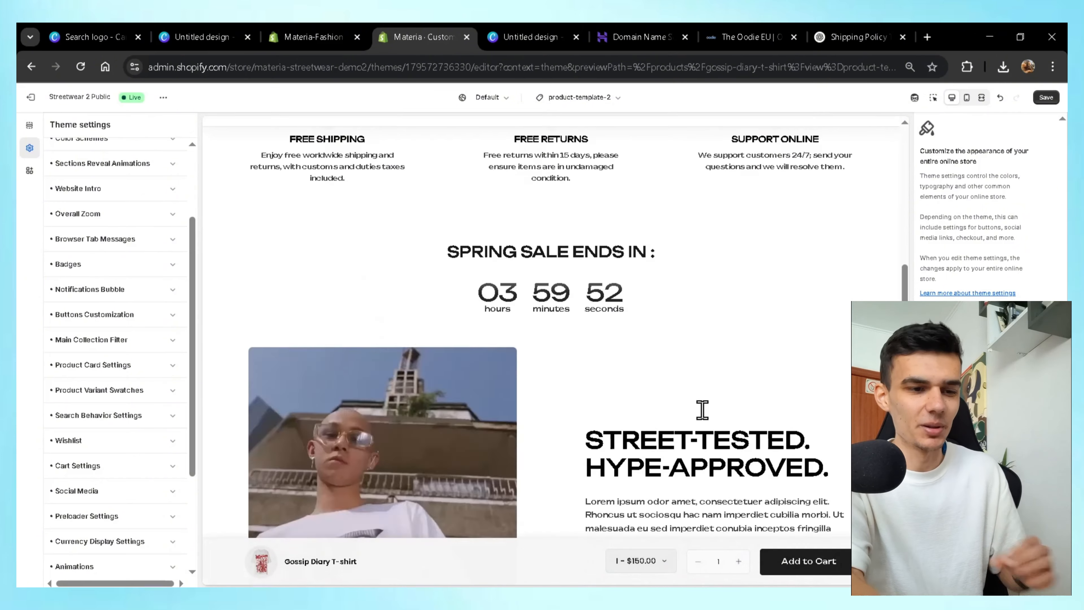
pyautogui.scroll(-3, 702, 410)
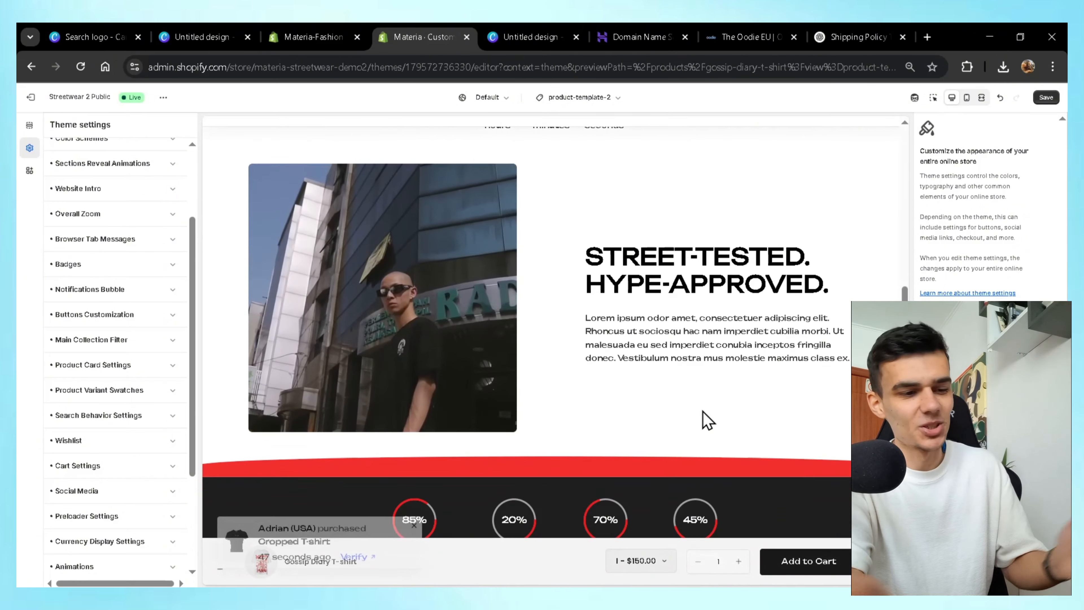
pyautogui.scroll(-8, 703, 412)
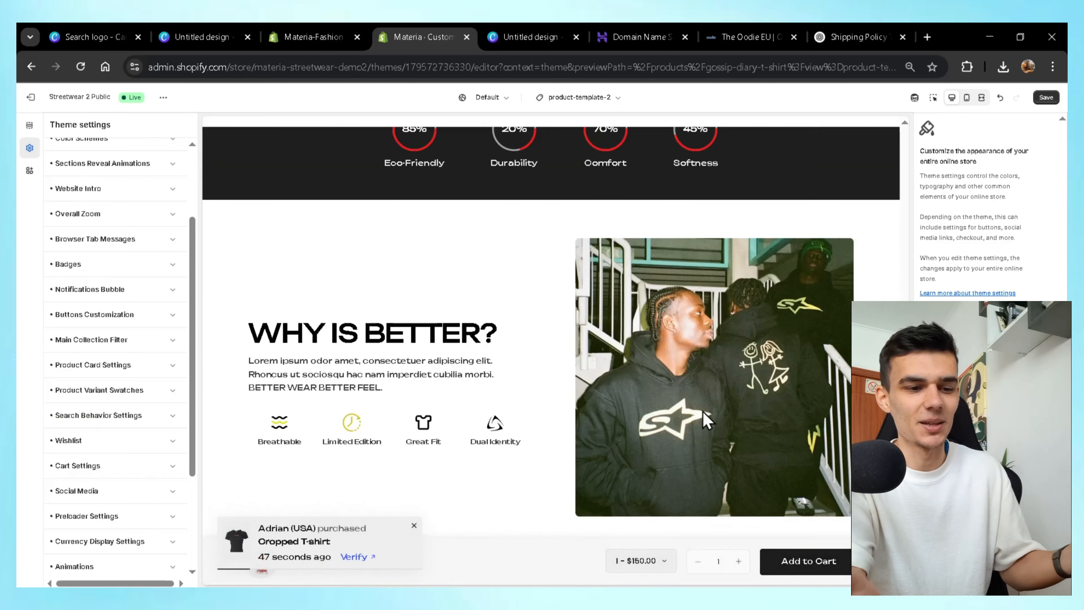
pyautogui.scroll(-5, 615, 385)
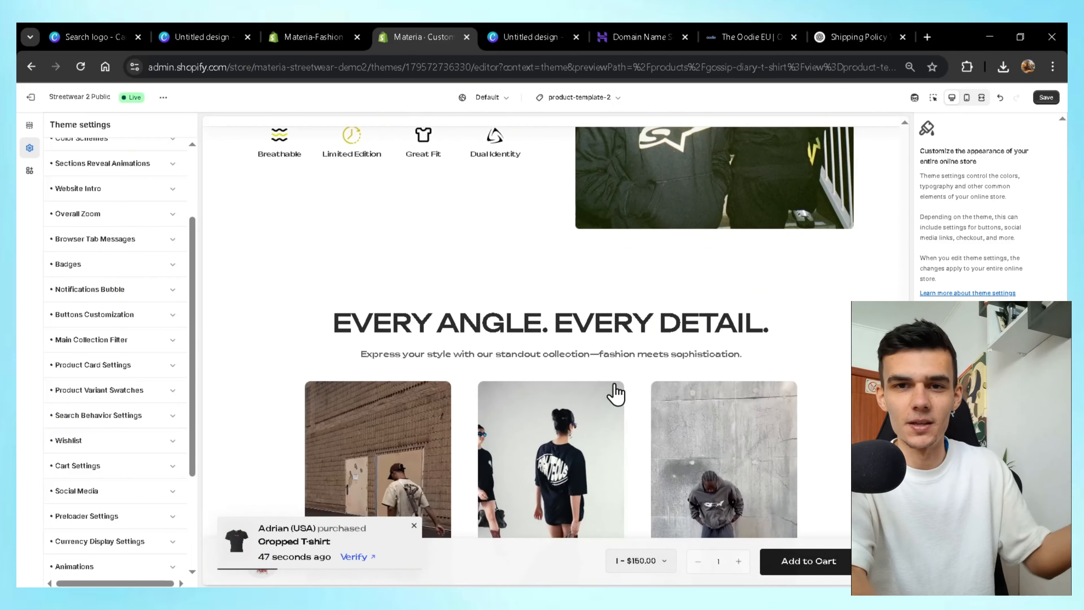
pyautogui.scroll(-5, 615, 387)
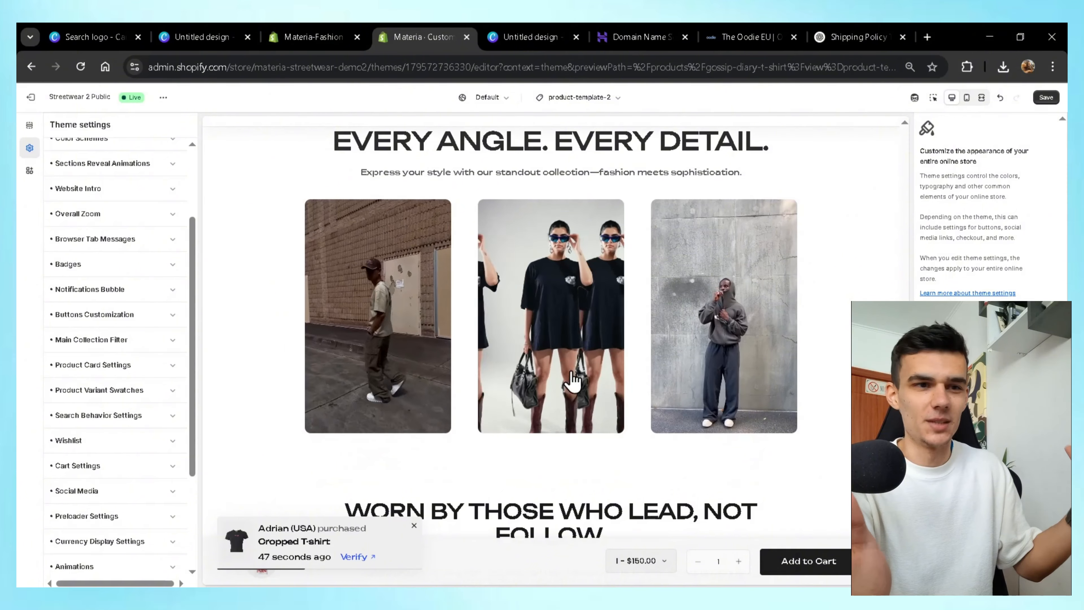
pyautogui.scroll(-6, 694, 354)
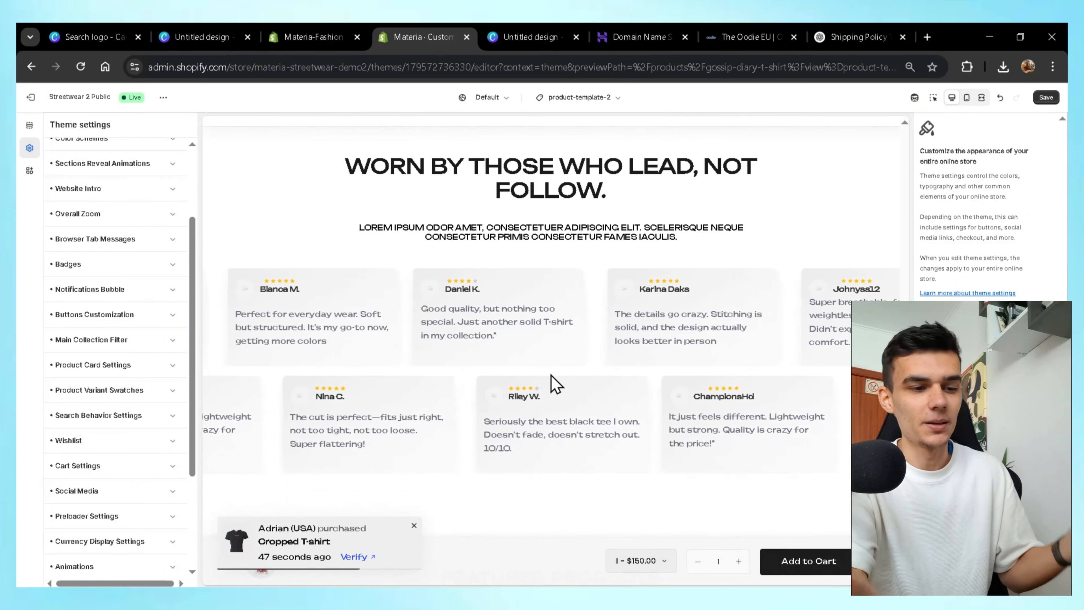
pyautogui.scroll(-8, 552, 376)
pyautogui.moveTo(428, 326); pyautogui.dragTo(314, 327)
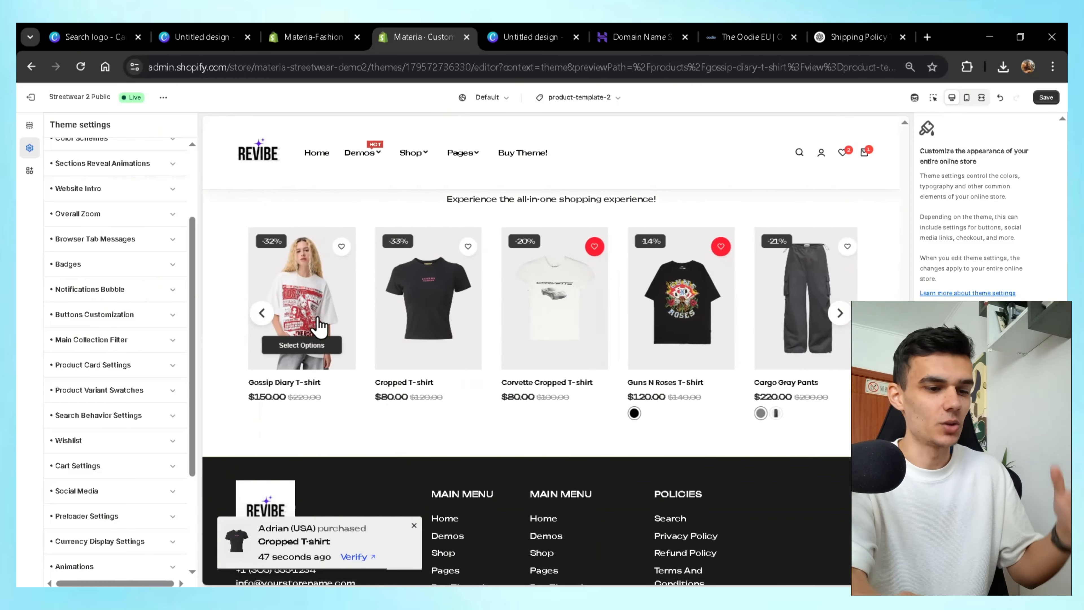
pyautogui.click(840, 313)
pyautogui.scroll(15, 682, 286)
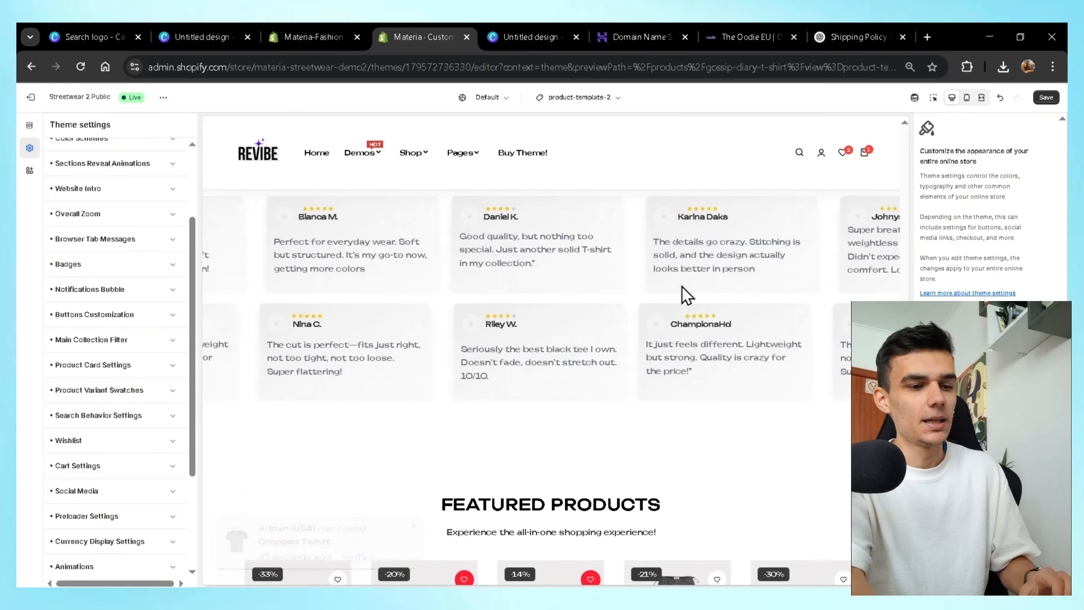
pyautogui.scroll(4, 682, 286)
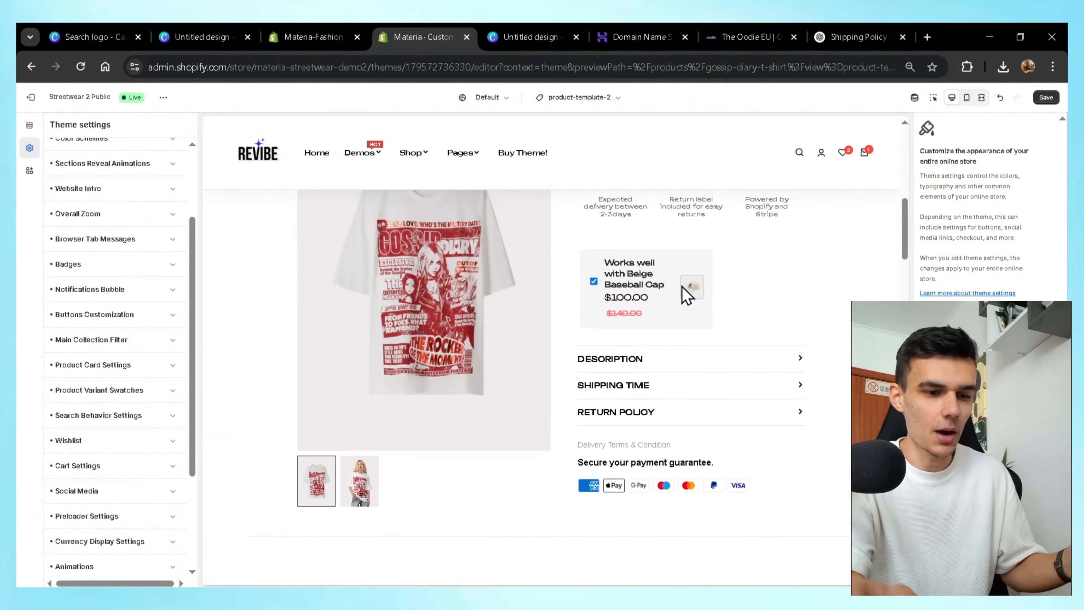
pyautogui.scroll(-5, 681, 285)
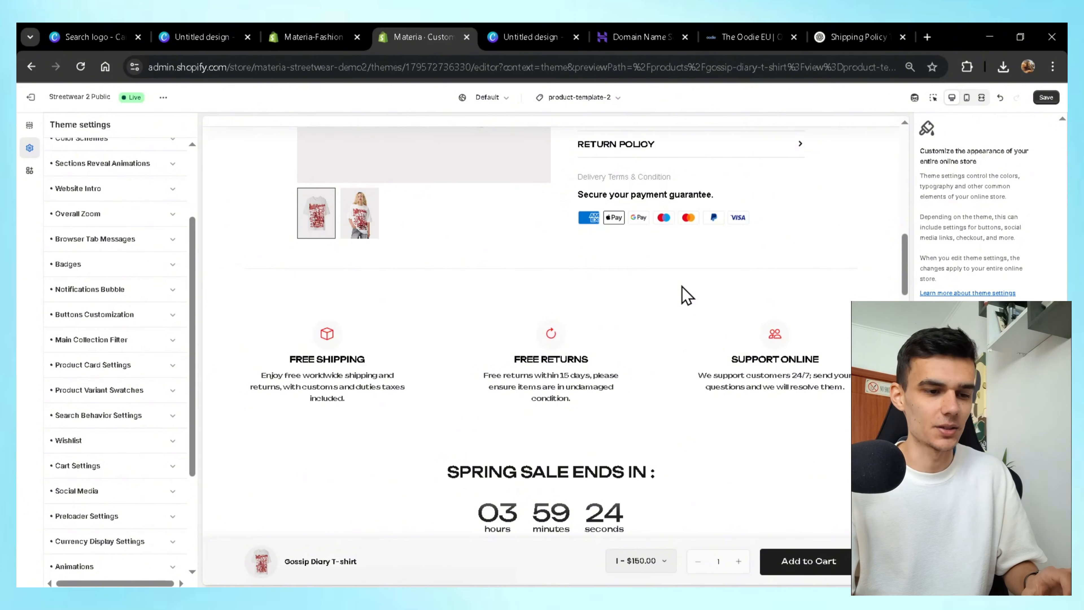
pyautogui.scroll(-8, 682, 285)
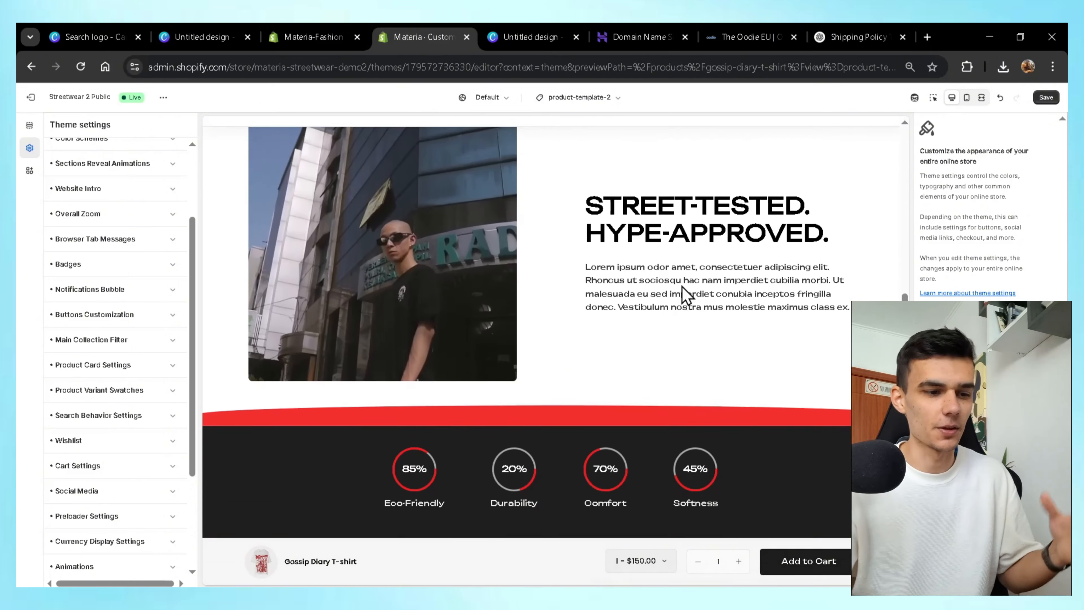